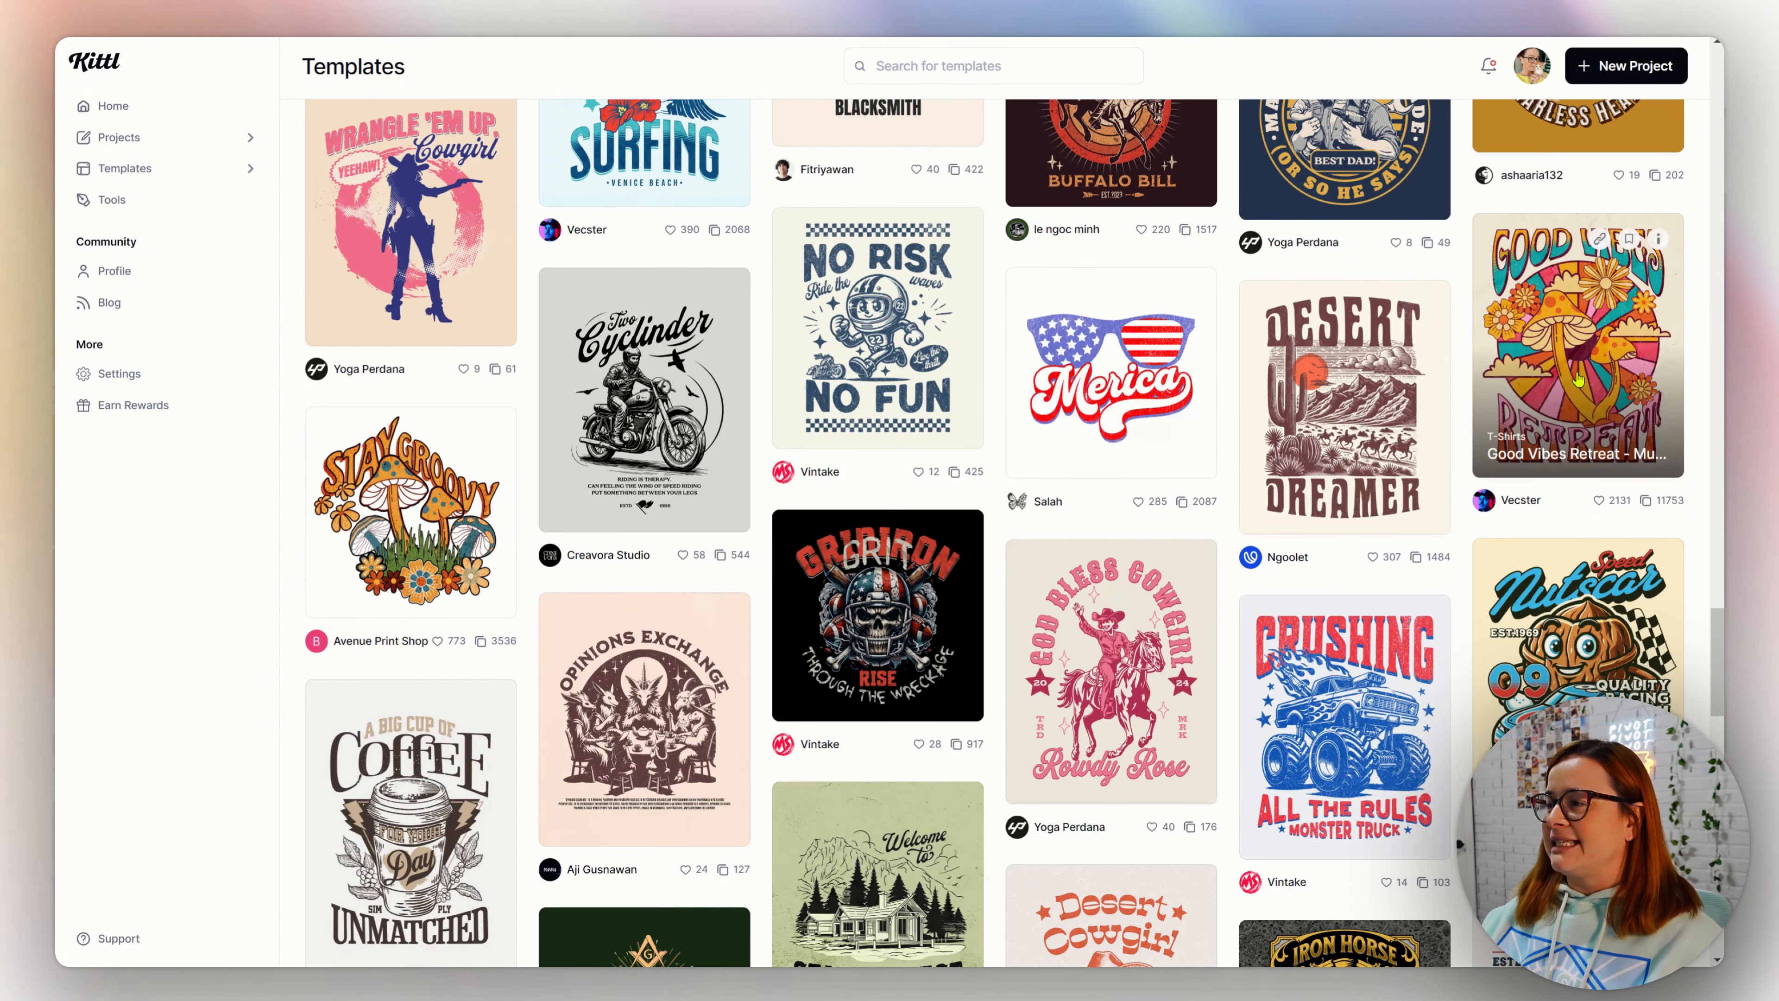
- Open the Good Vibes Retreat mushroom T-shirt template and change its upper heading to LOVE
left_click(1580, 377)
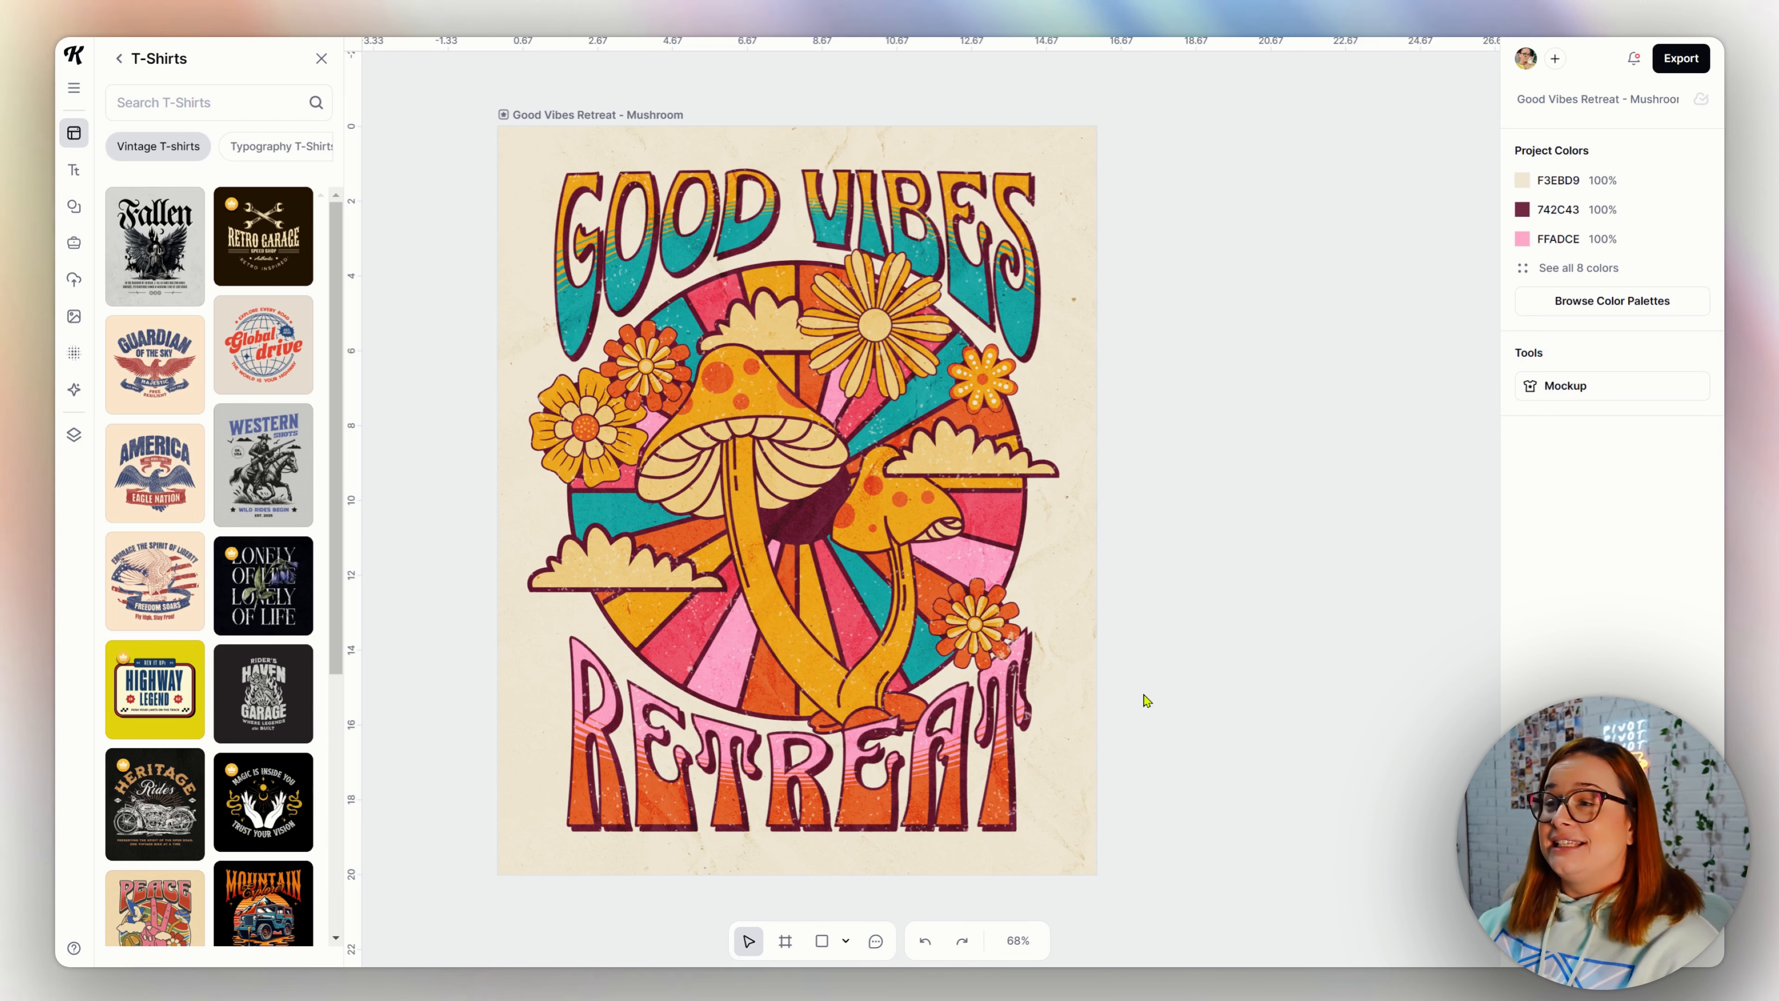
left_click(962, 259)
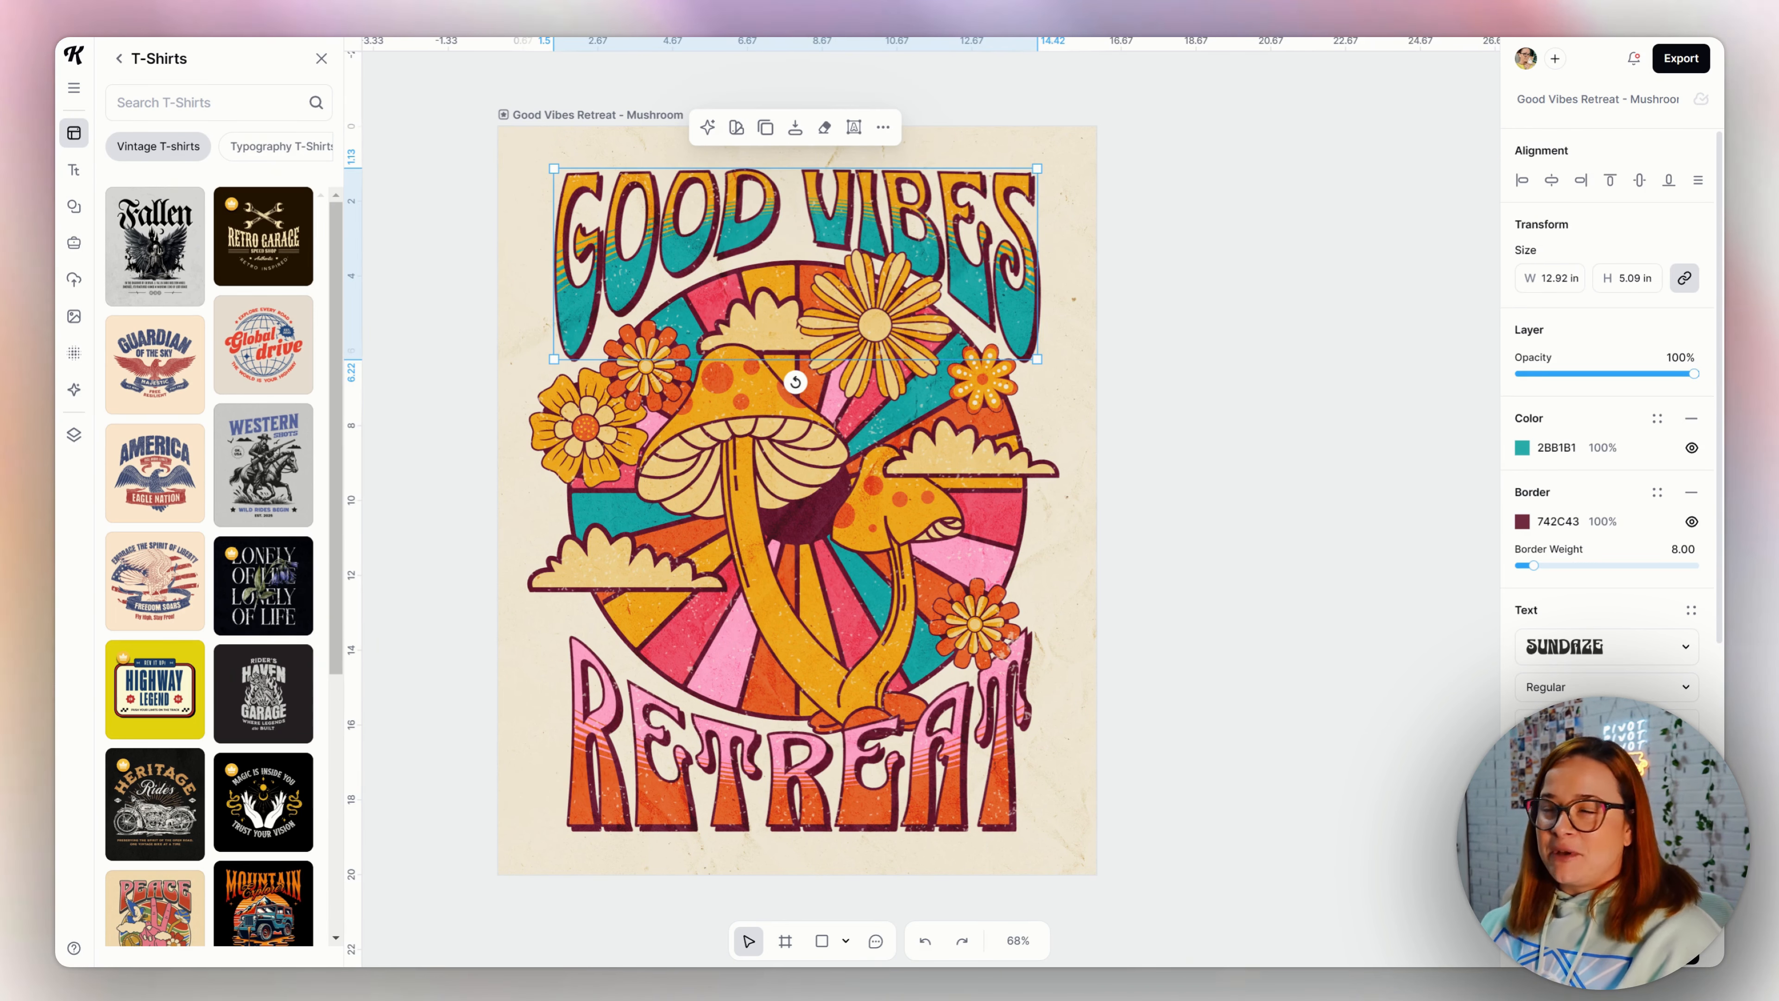
double_click(958, 258)
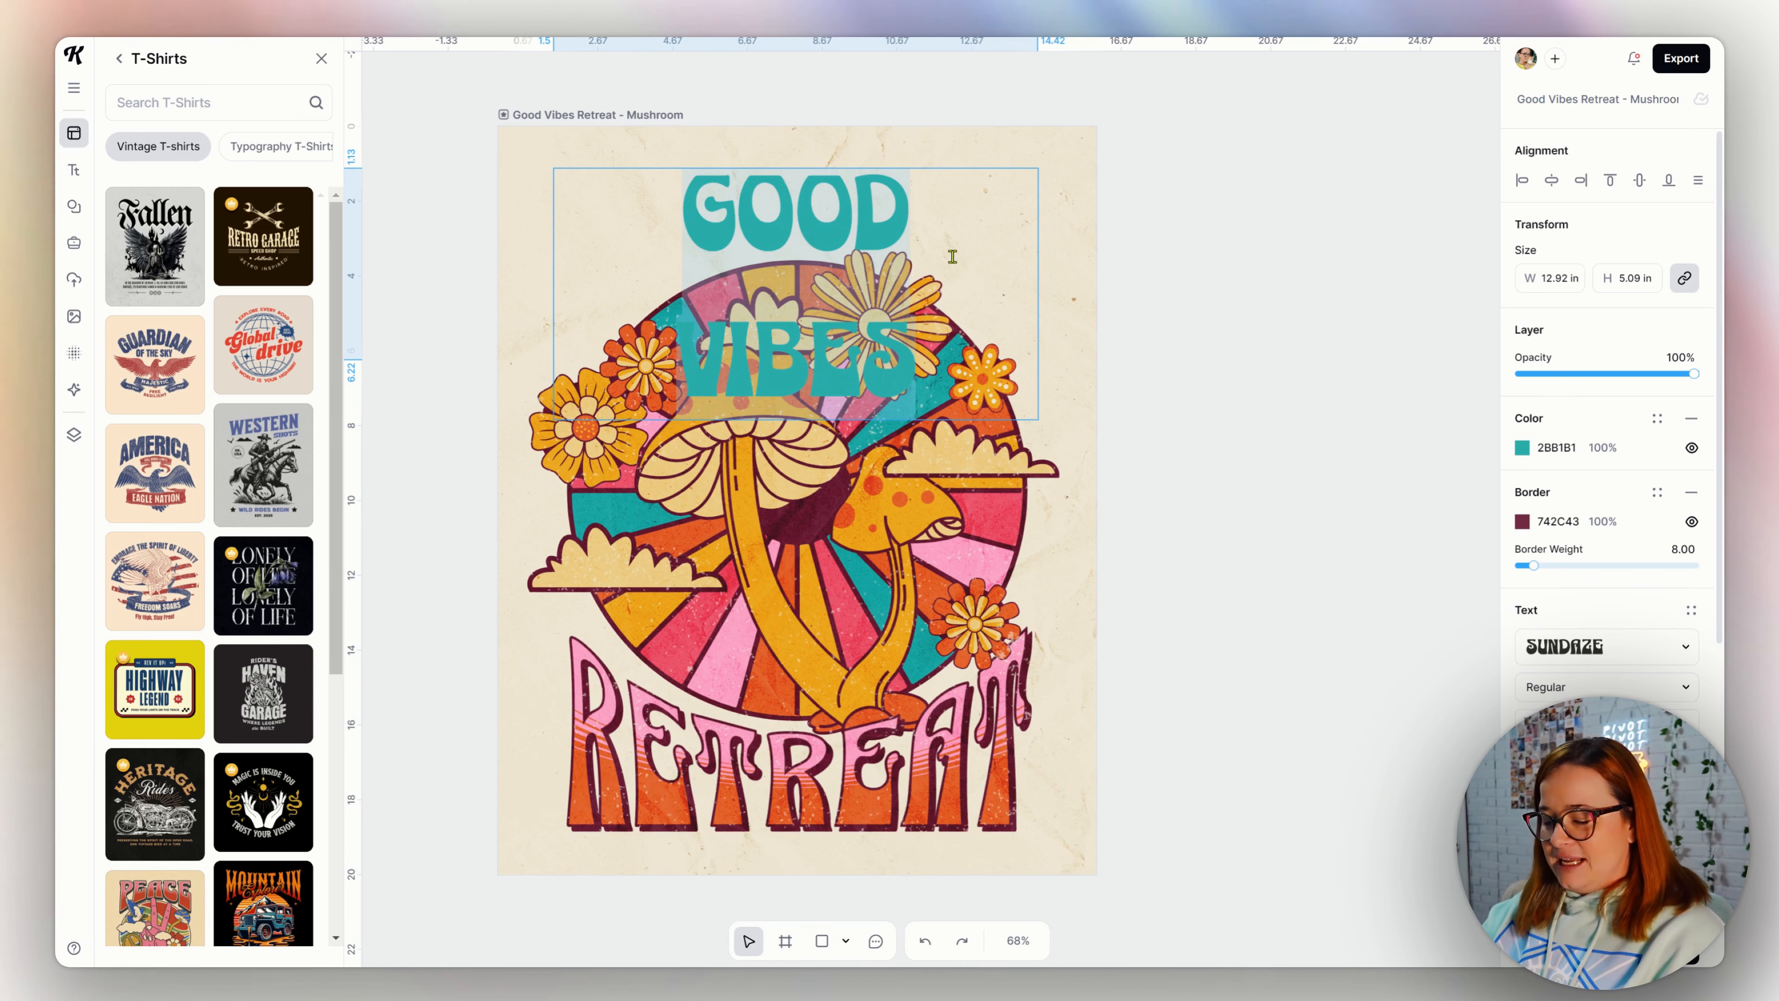
type("LOVE")
key("Escape")
- Change the lower heading RETREAT to POTION
left_click(849, 789)
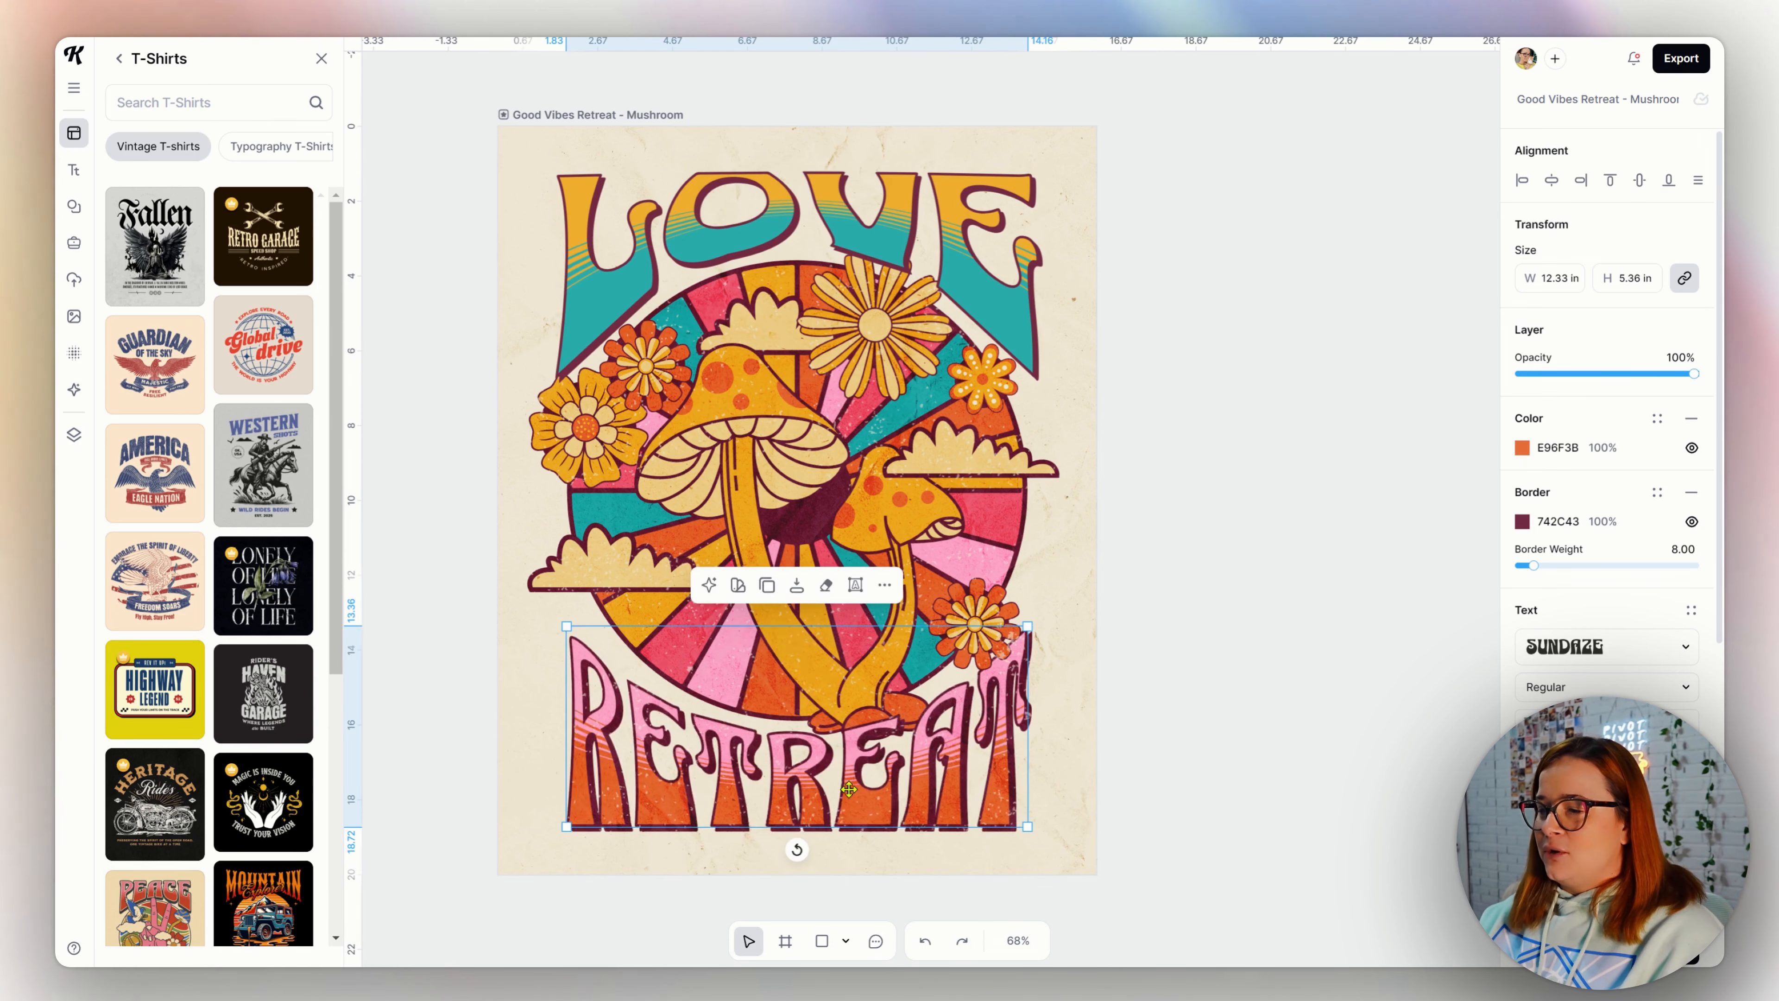
double_click(848, 789)
left_click(849, 789)
double_click(849, 789)
type("POTION")
left_click(1225, 544)
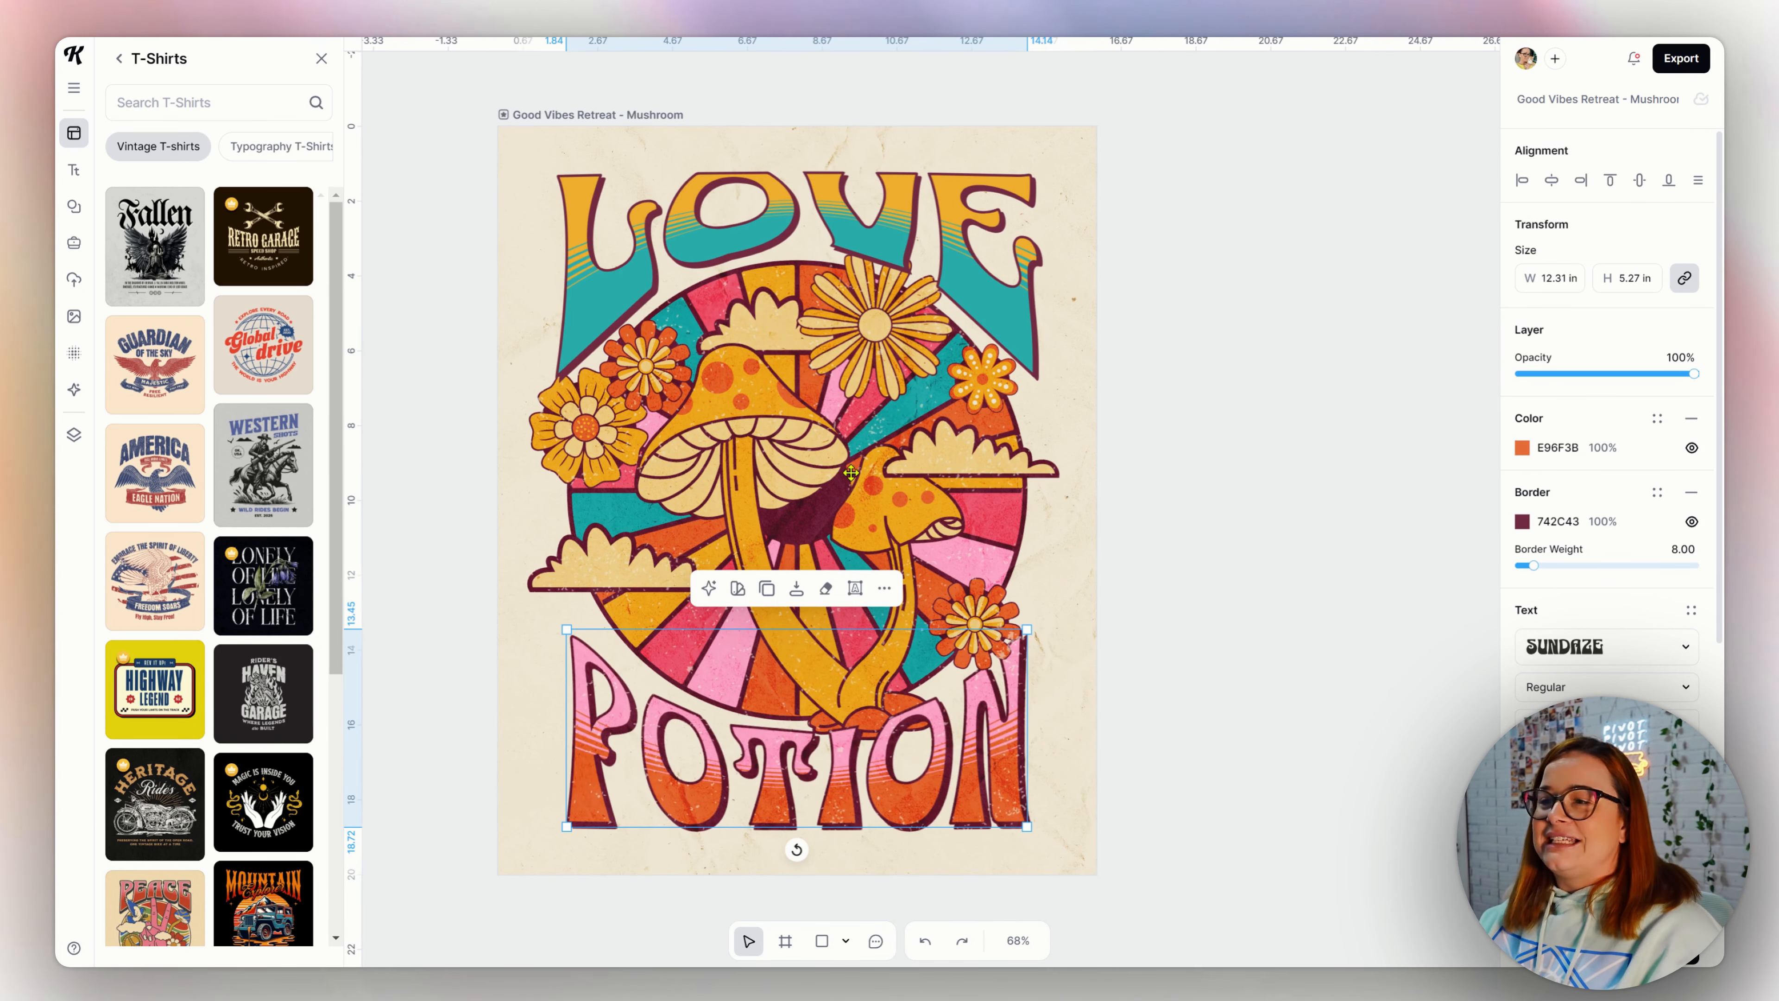
- Delete the mushrooms, flowers and clouds from the striped circle in the middle of the design
left_click(797, 472)
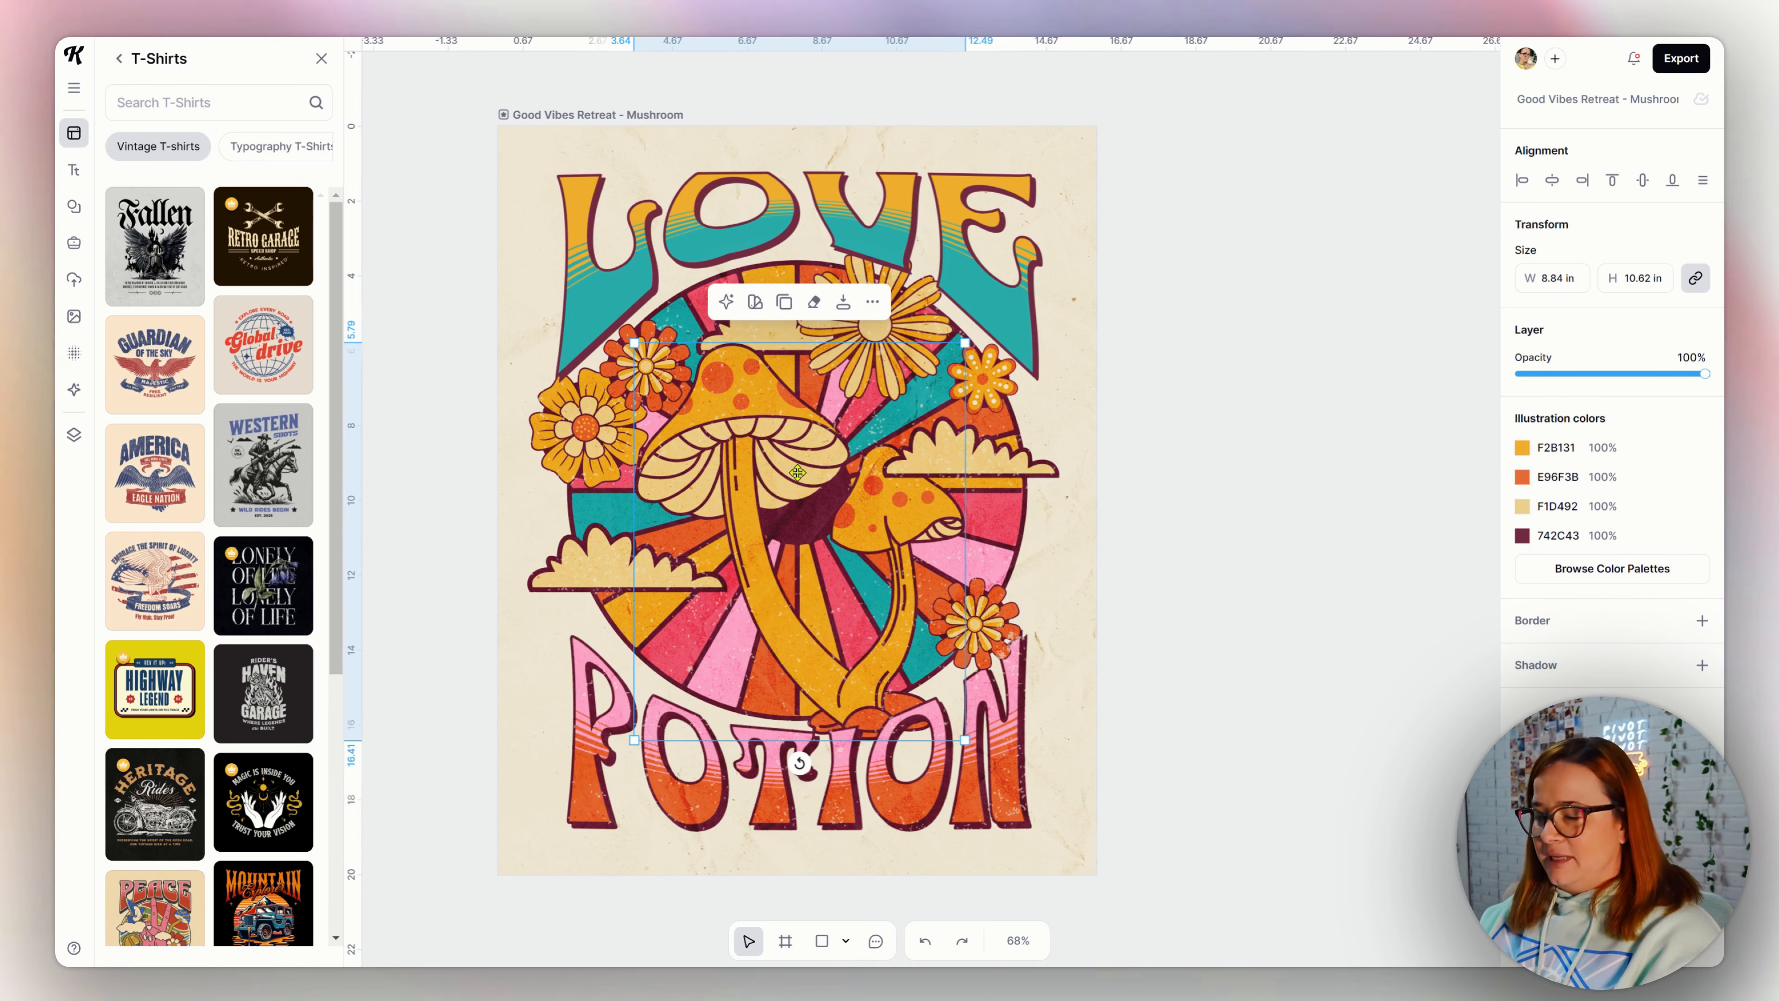
key("Delete")
left_click(596, 453)
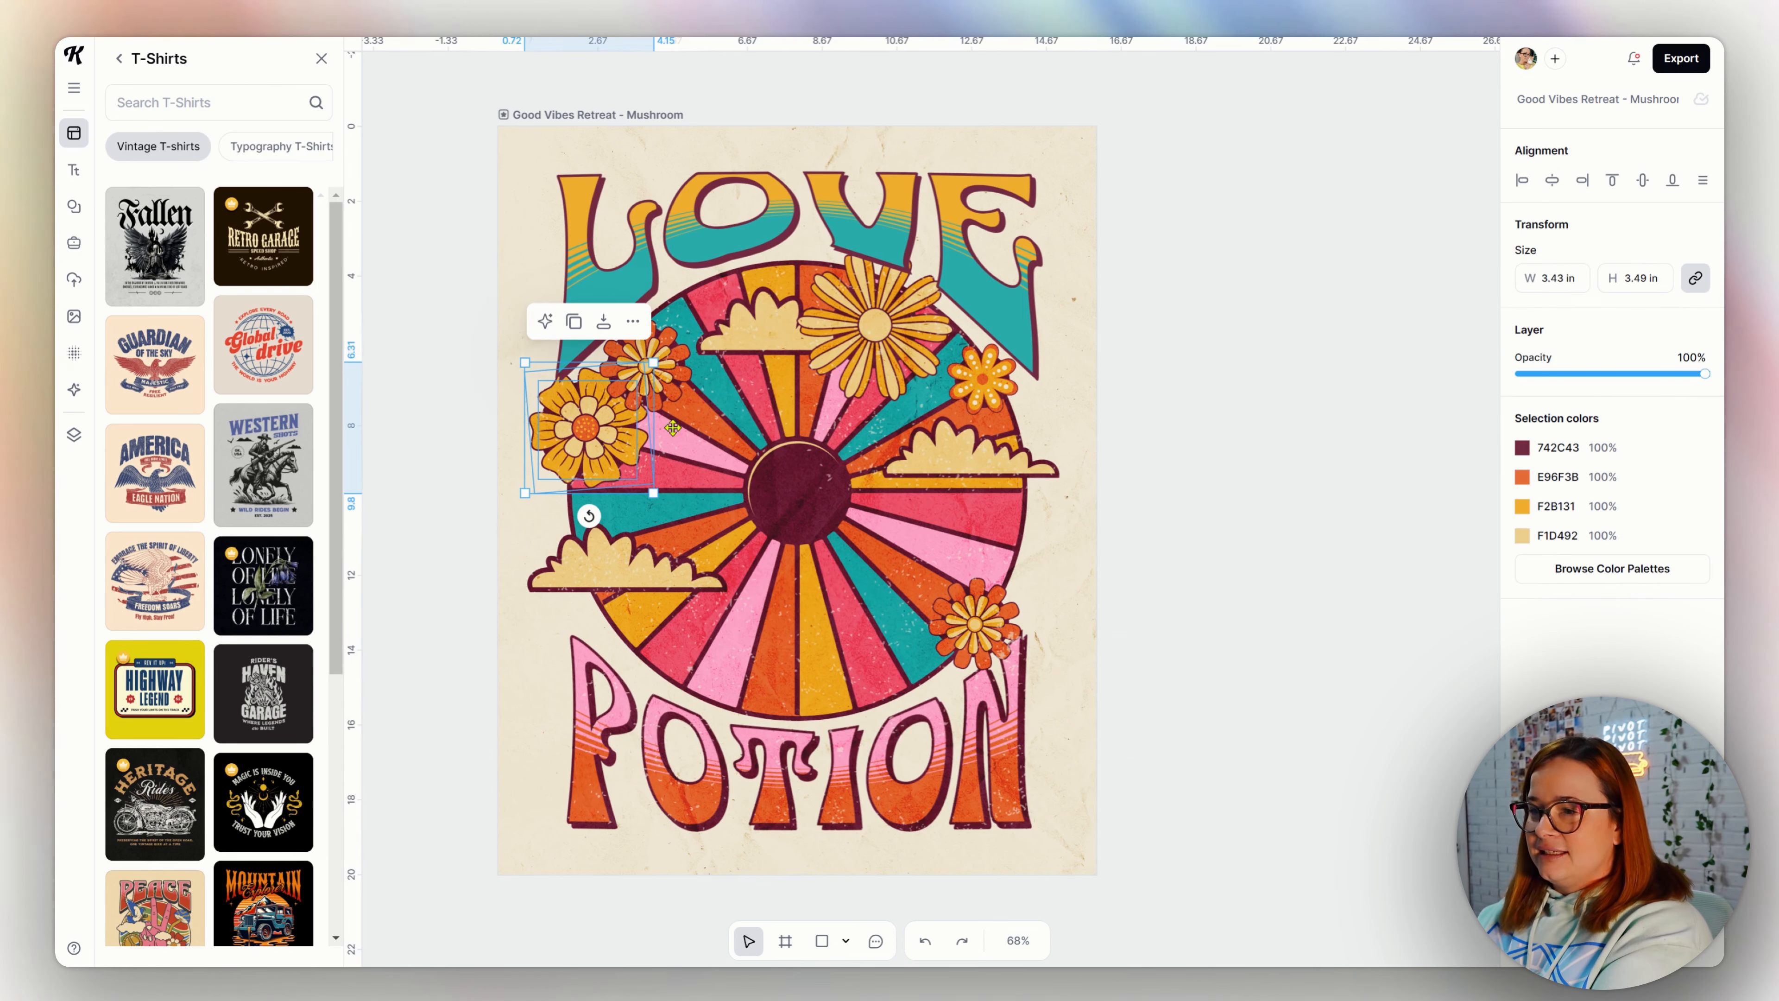
key("Delete")
left_click(987, 638)
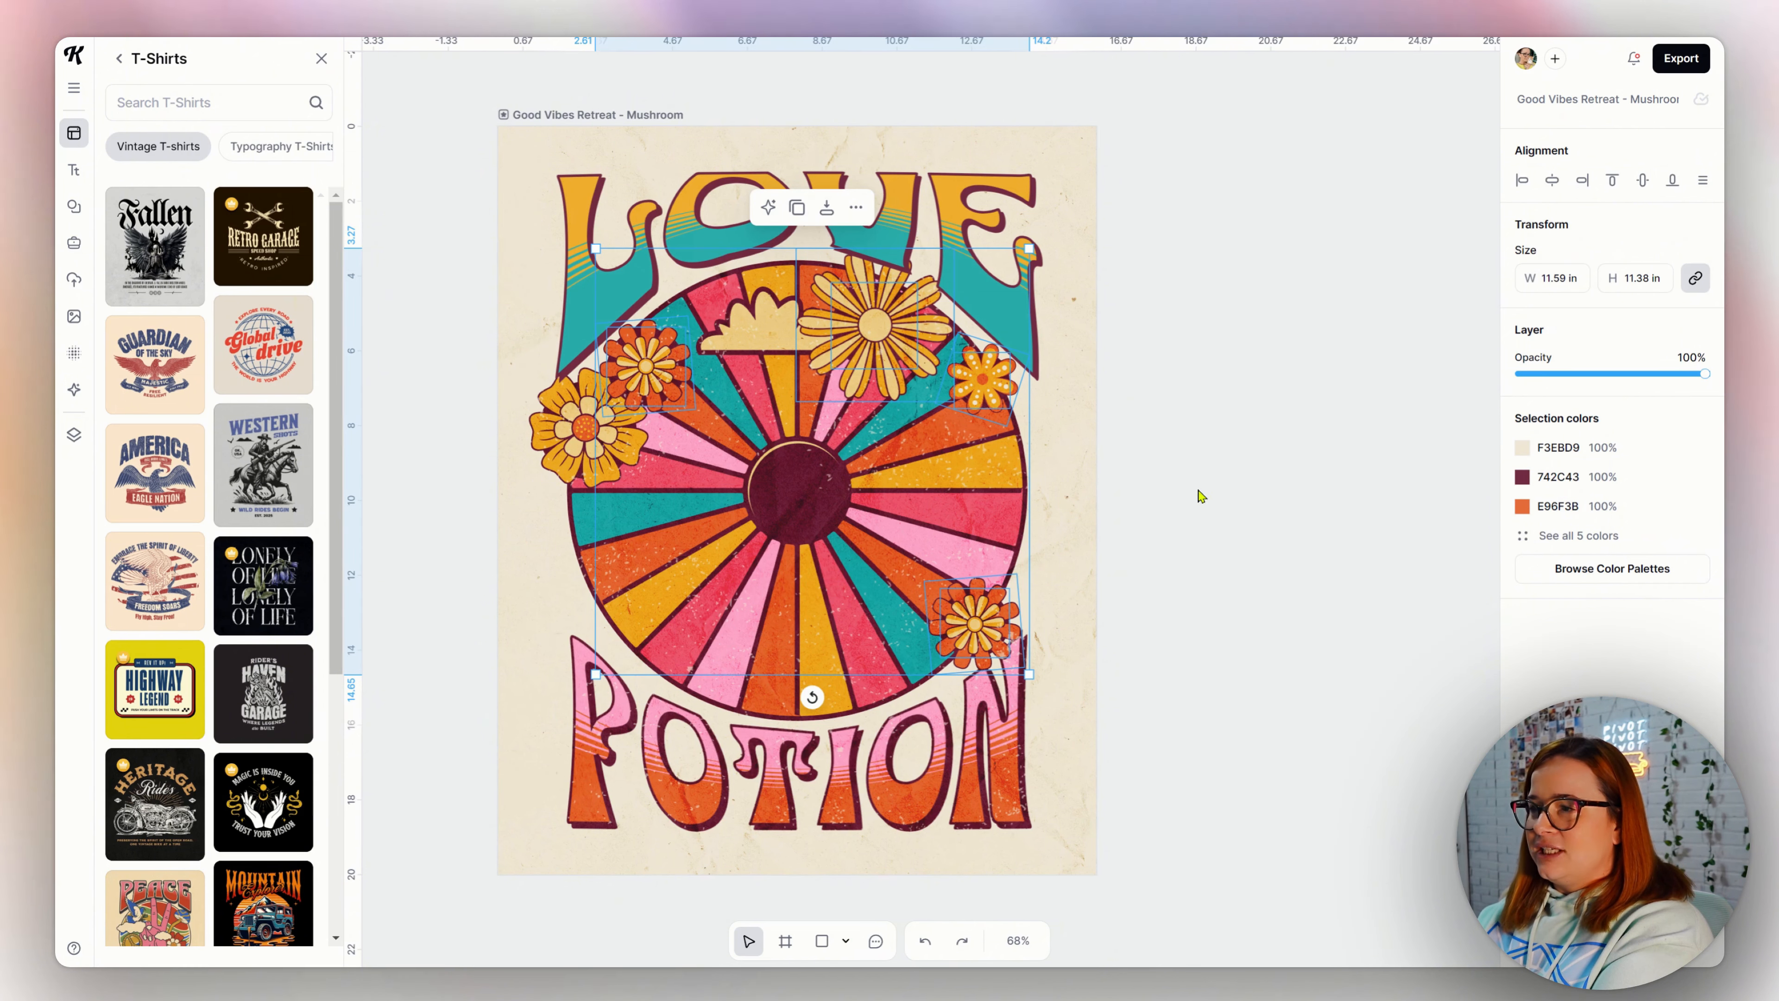
key("Delete")
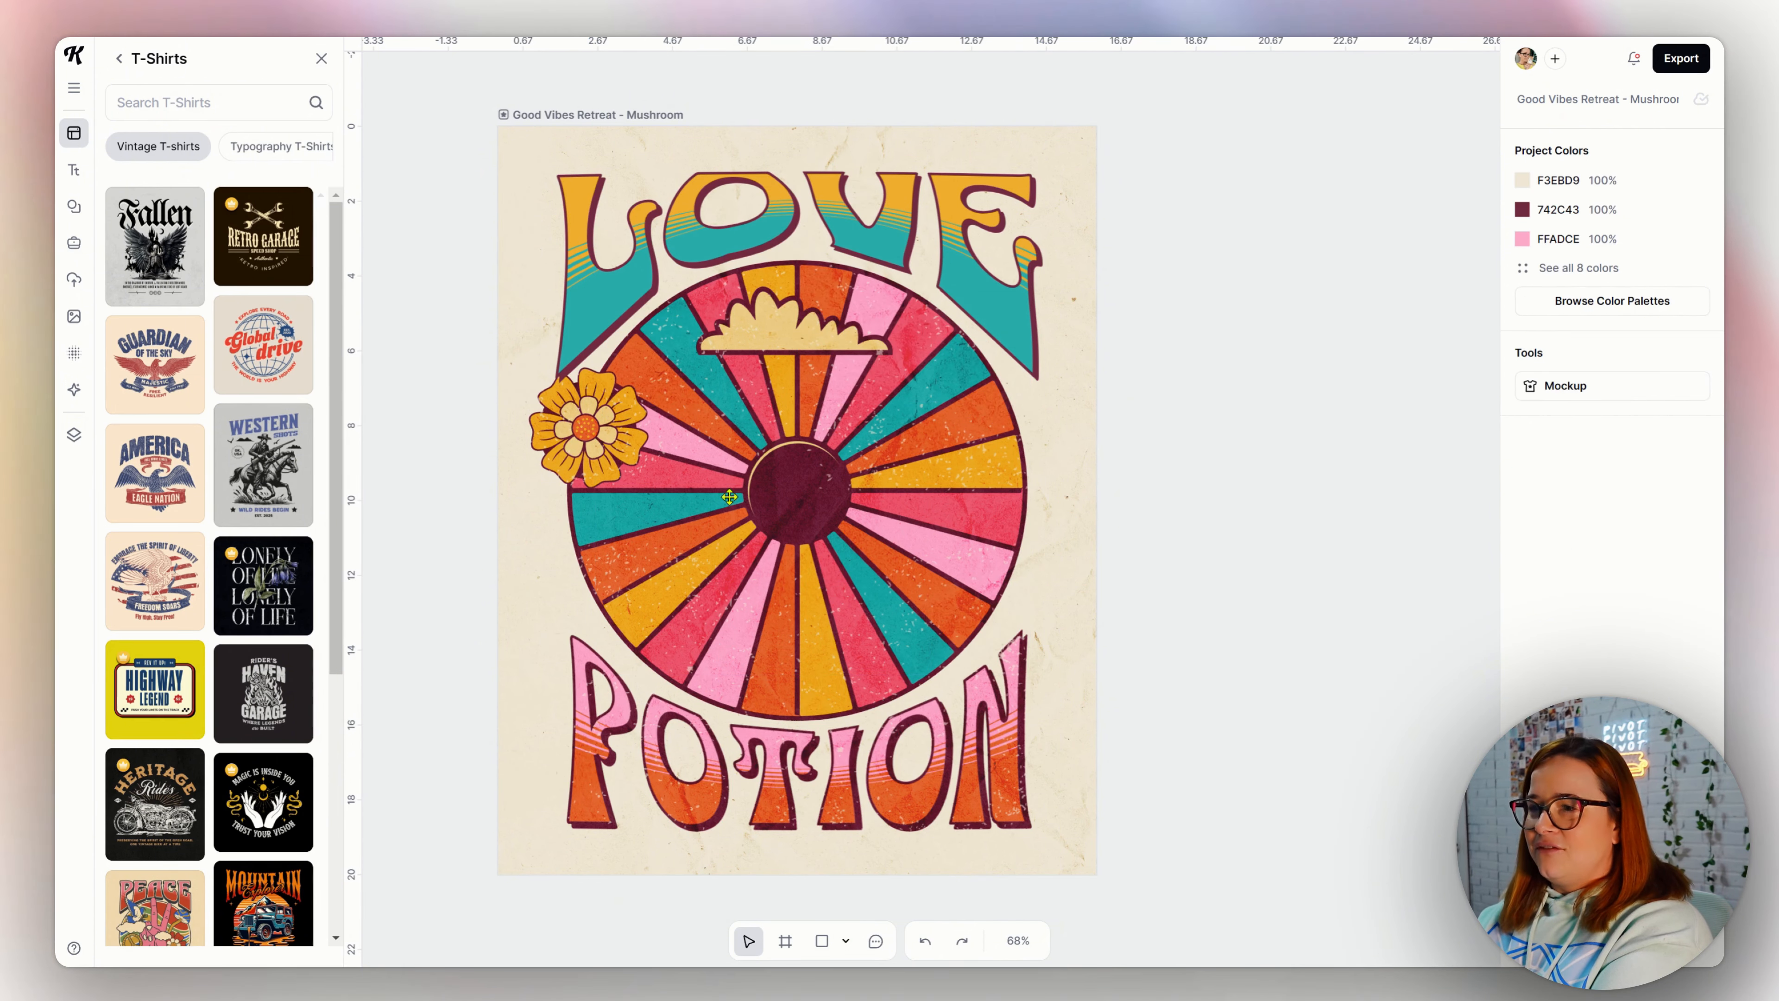
left_click(589, 431)
key("Delete")
left_click(803, 353)
key("Delete")
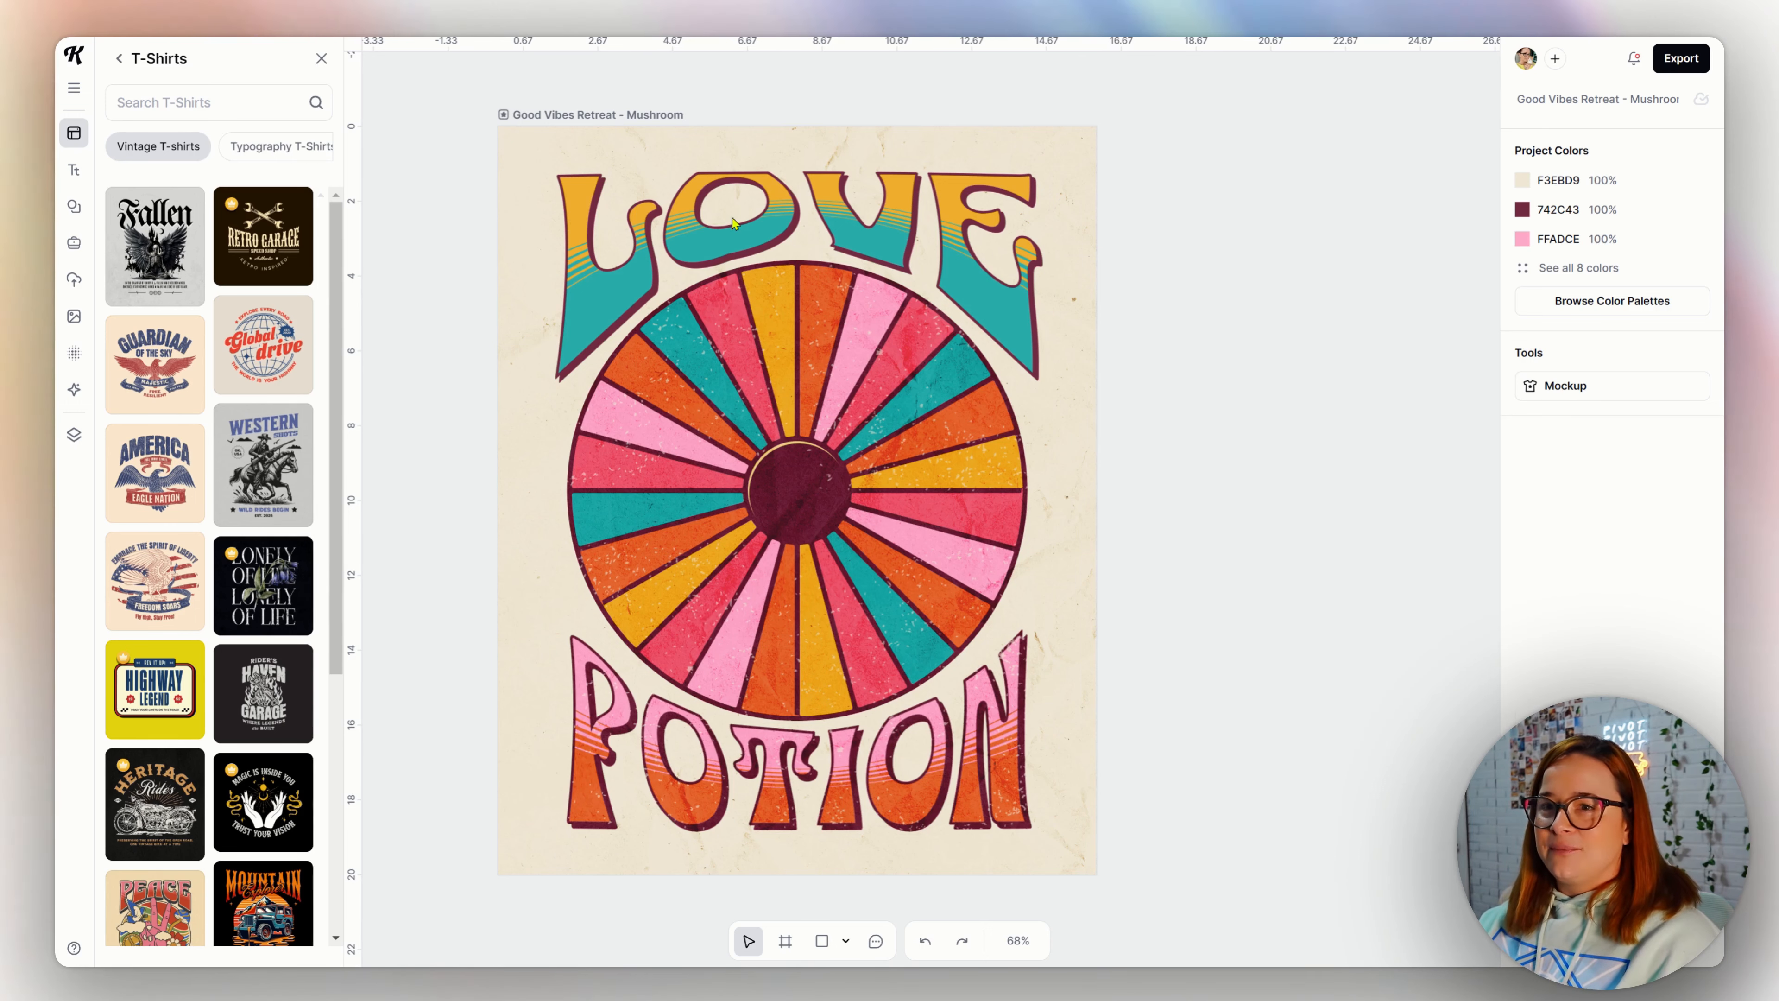
- Recolor the whole design with the Red Autumn color palette
left_click(1534, 303)
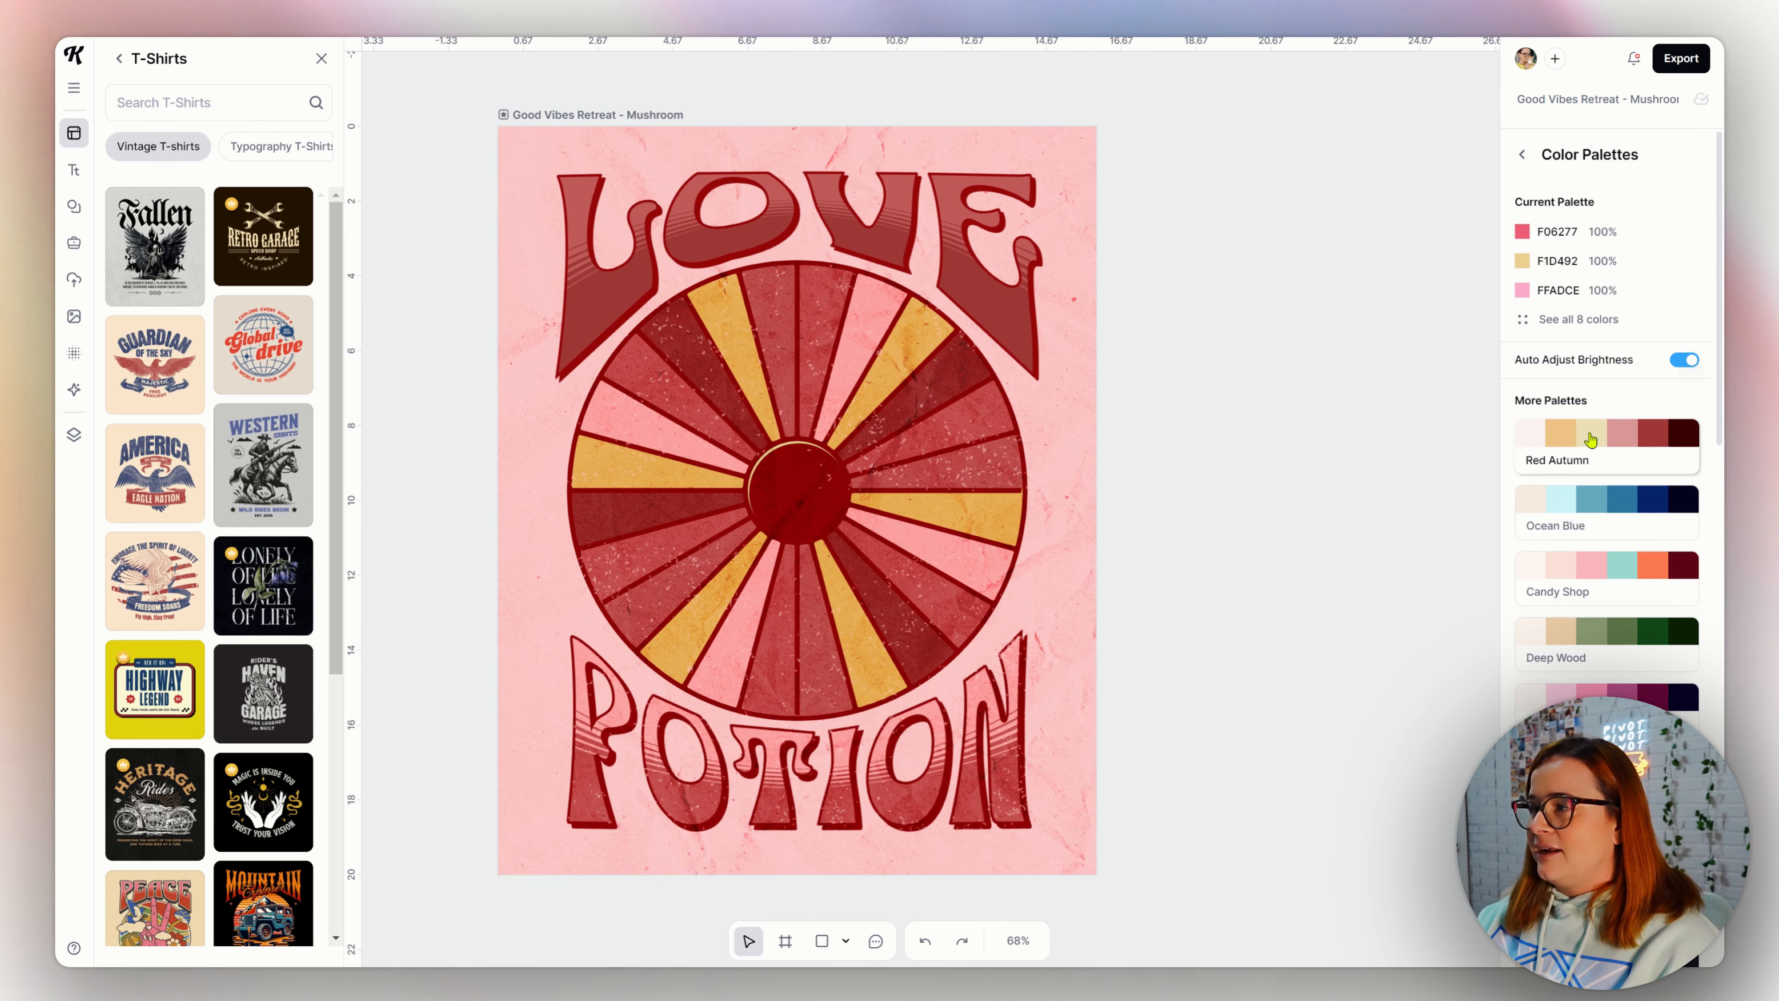
- Search the elements for retro hearts and add the orange heart with the yellow centre to the design
left_click(74, 206)
left_click(237, 98)
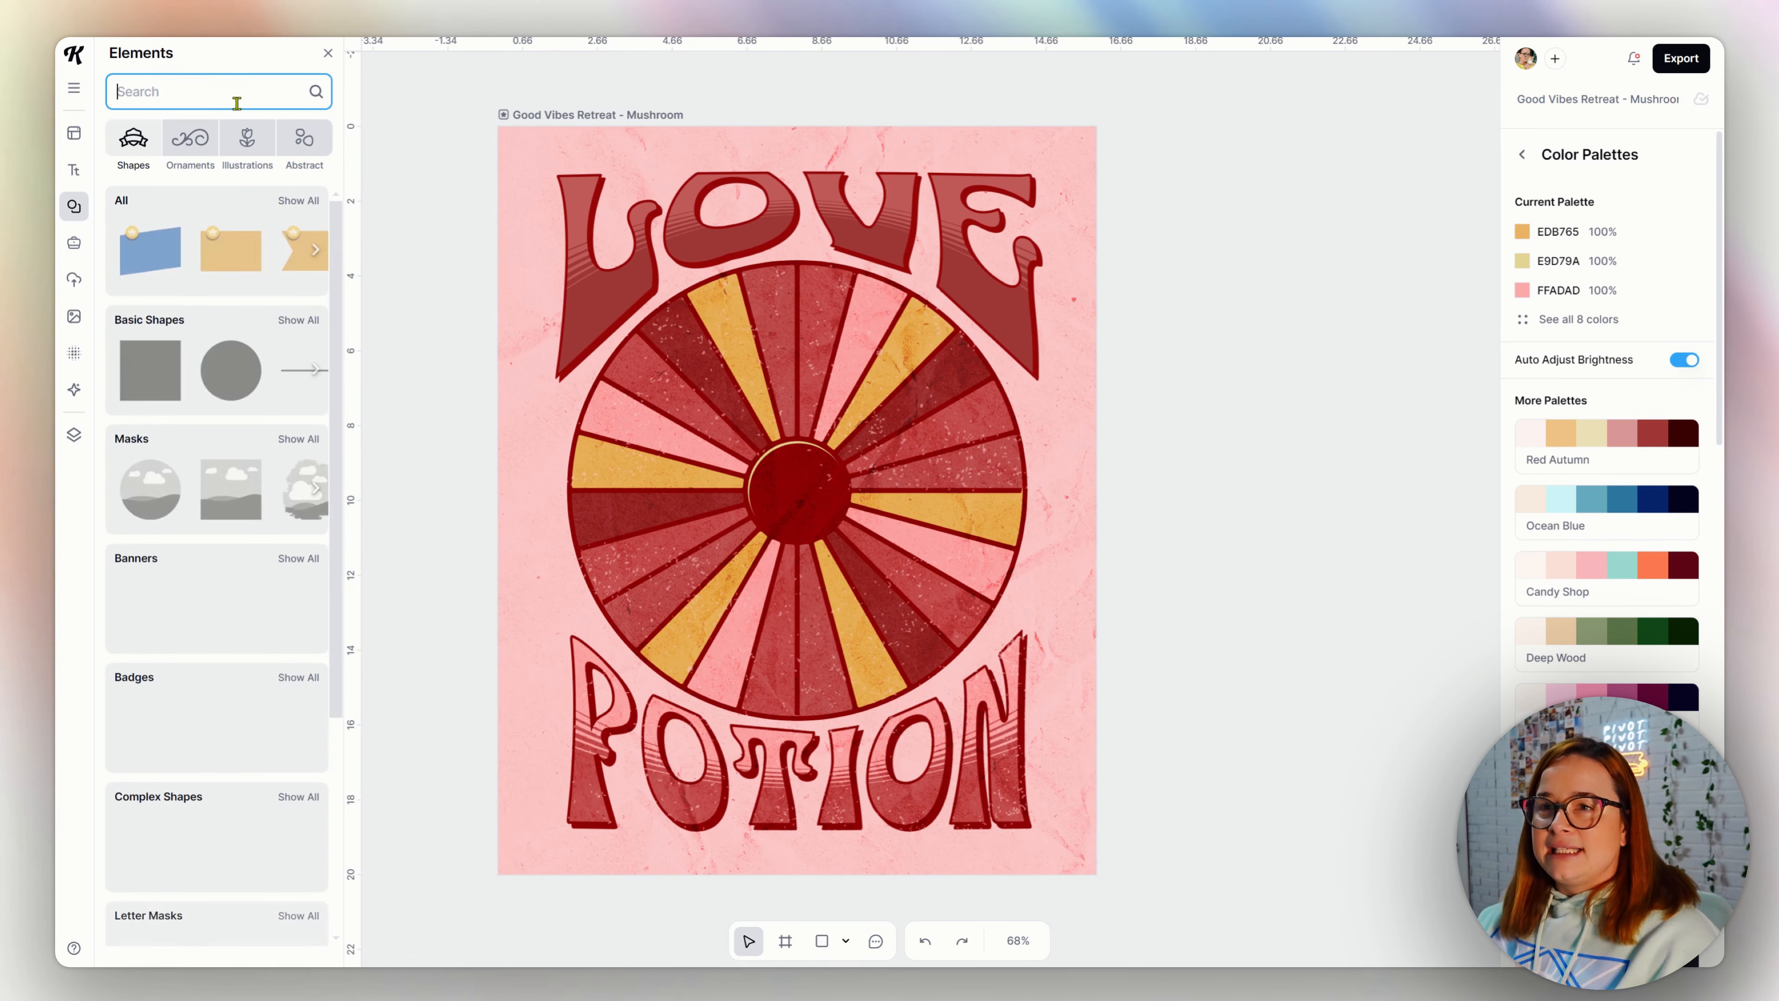
type("retro")
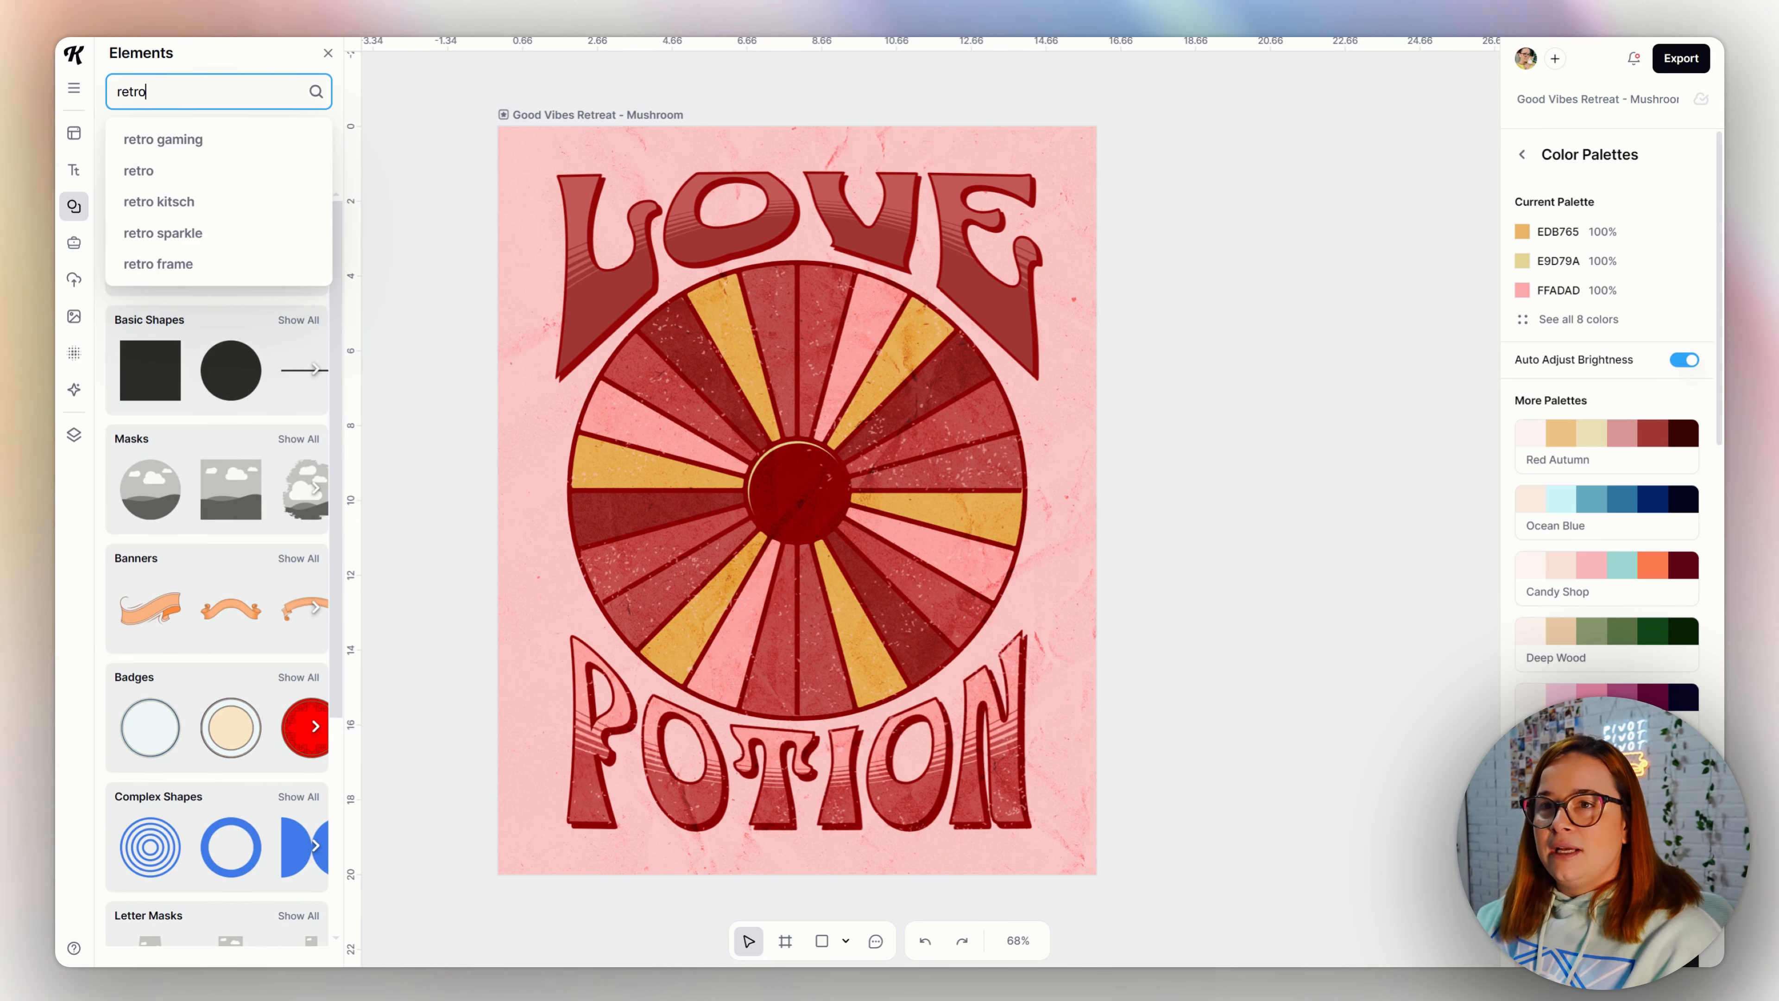
type(" hearts")
key("Return")
scroll(249, 499, "down", 5)
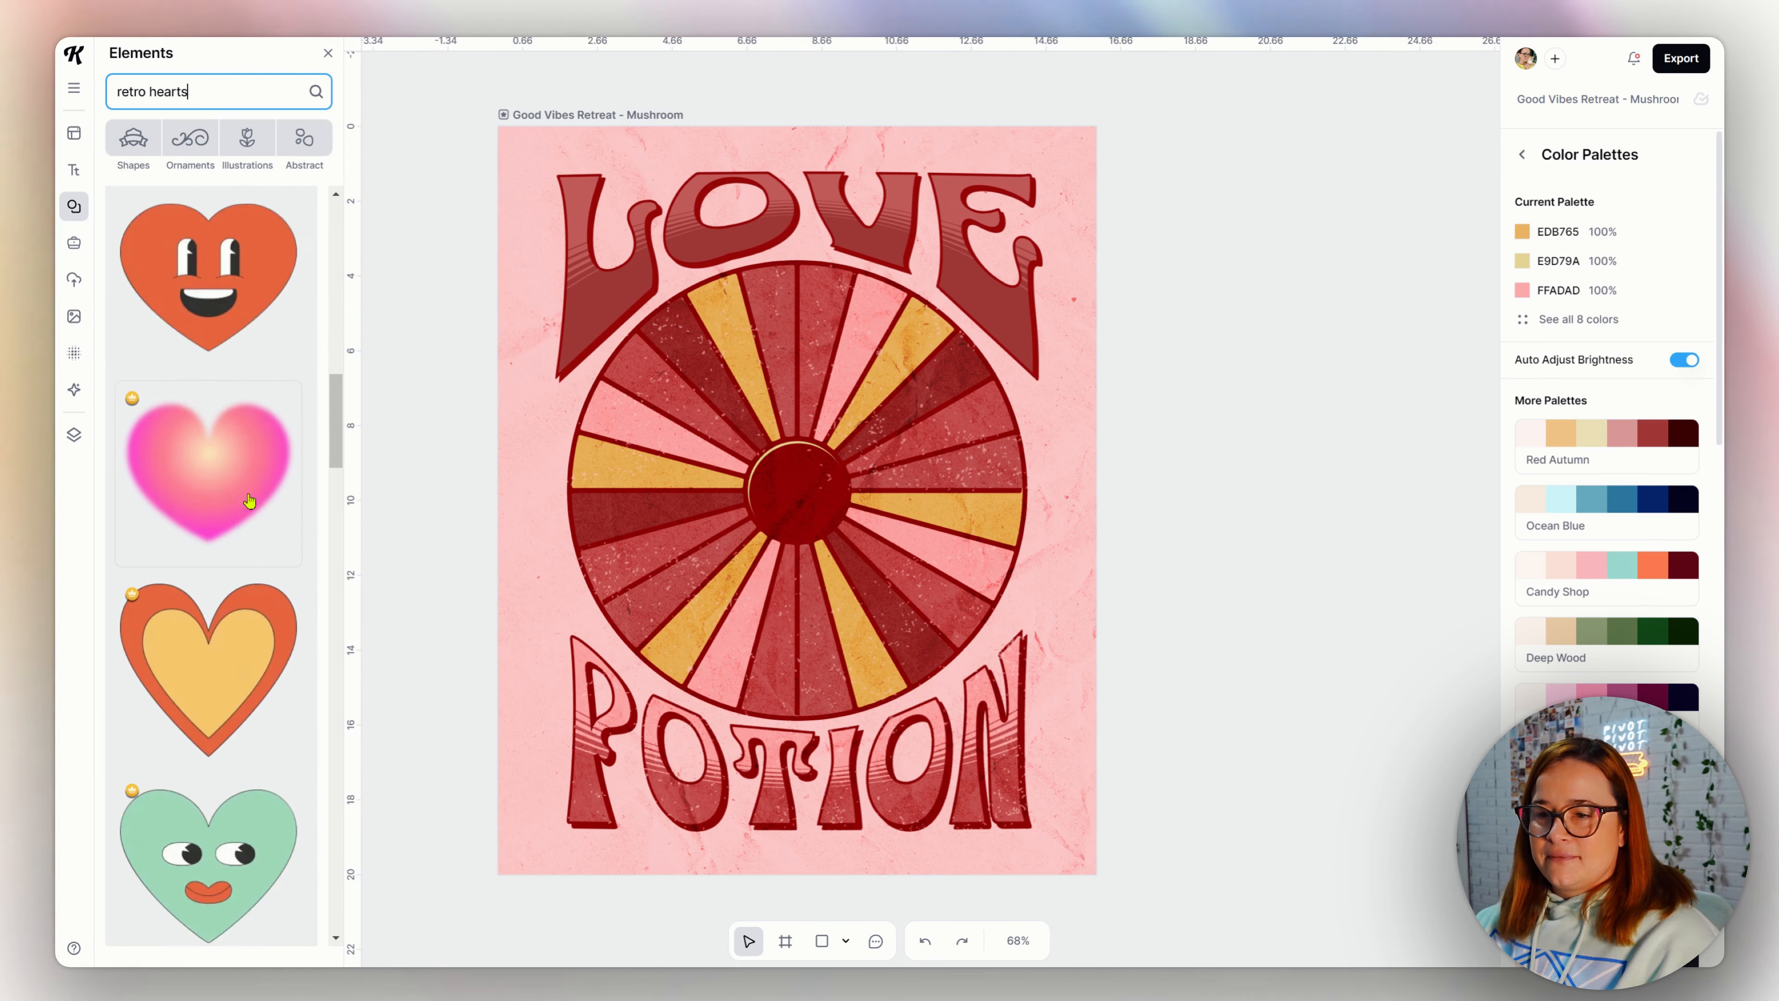
left_click(249, 500)
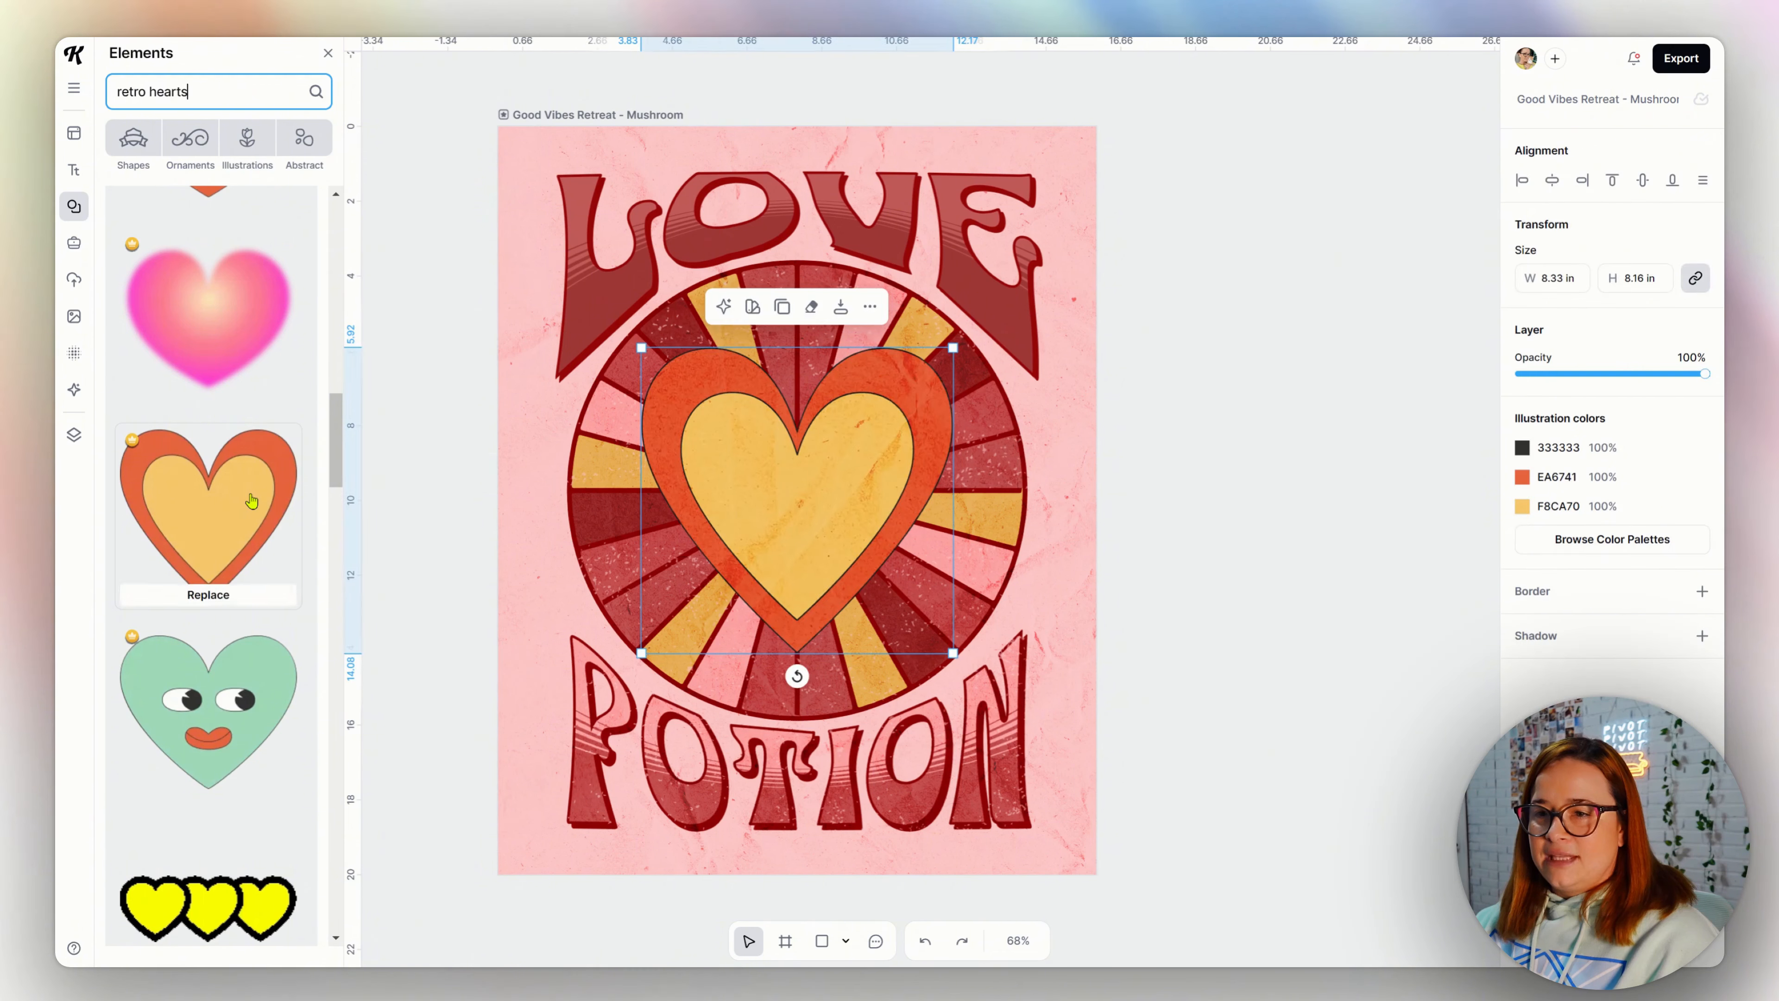
- Shrink the heart to about 3.81 in wide, place it on the circle's left edge and tilt it slightly counterclockwise
left_click_drag(948, 344, 795, 497)
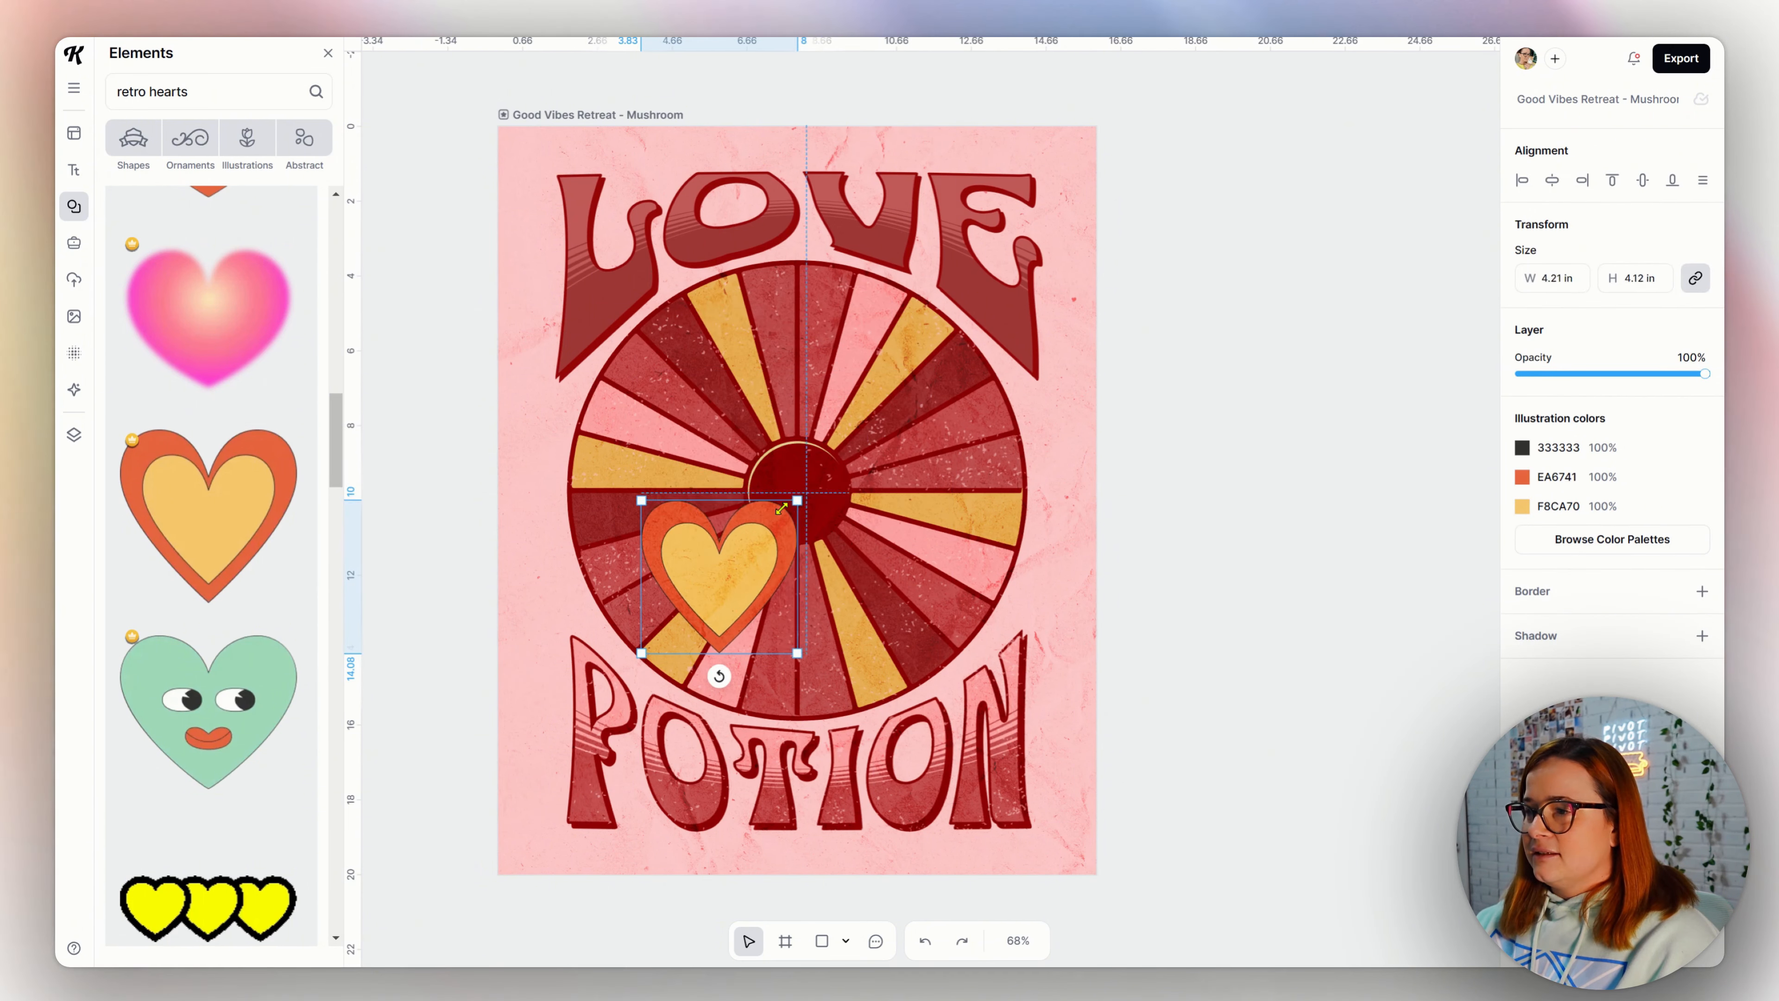
left_click_drag(721, 560, 591, 448)
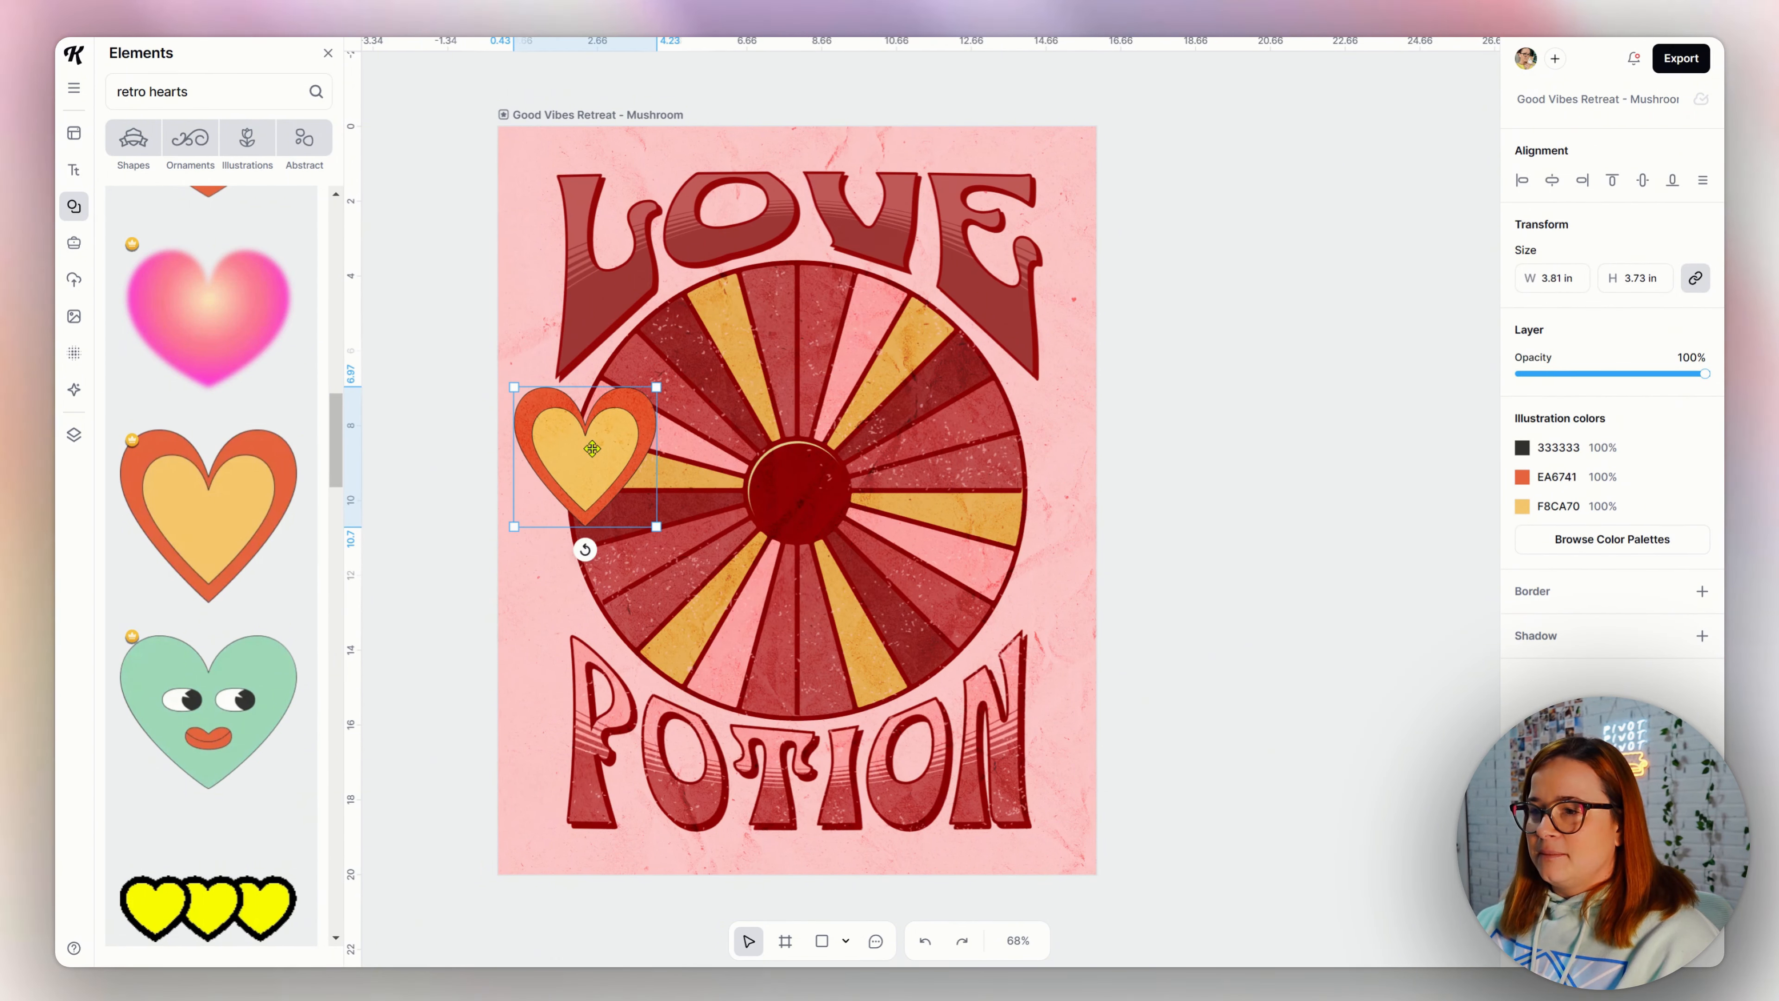
left_click_drag(588, 544, 605, 547)
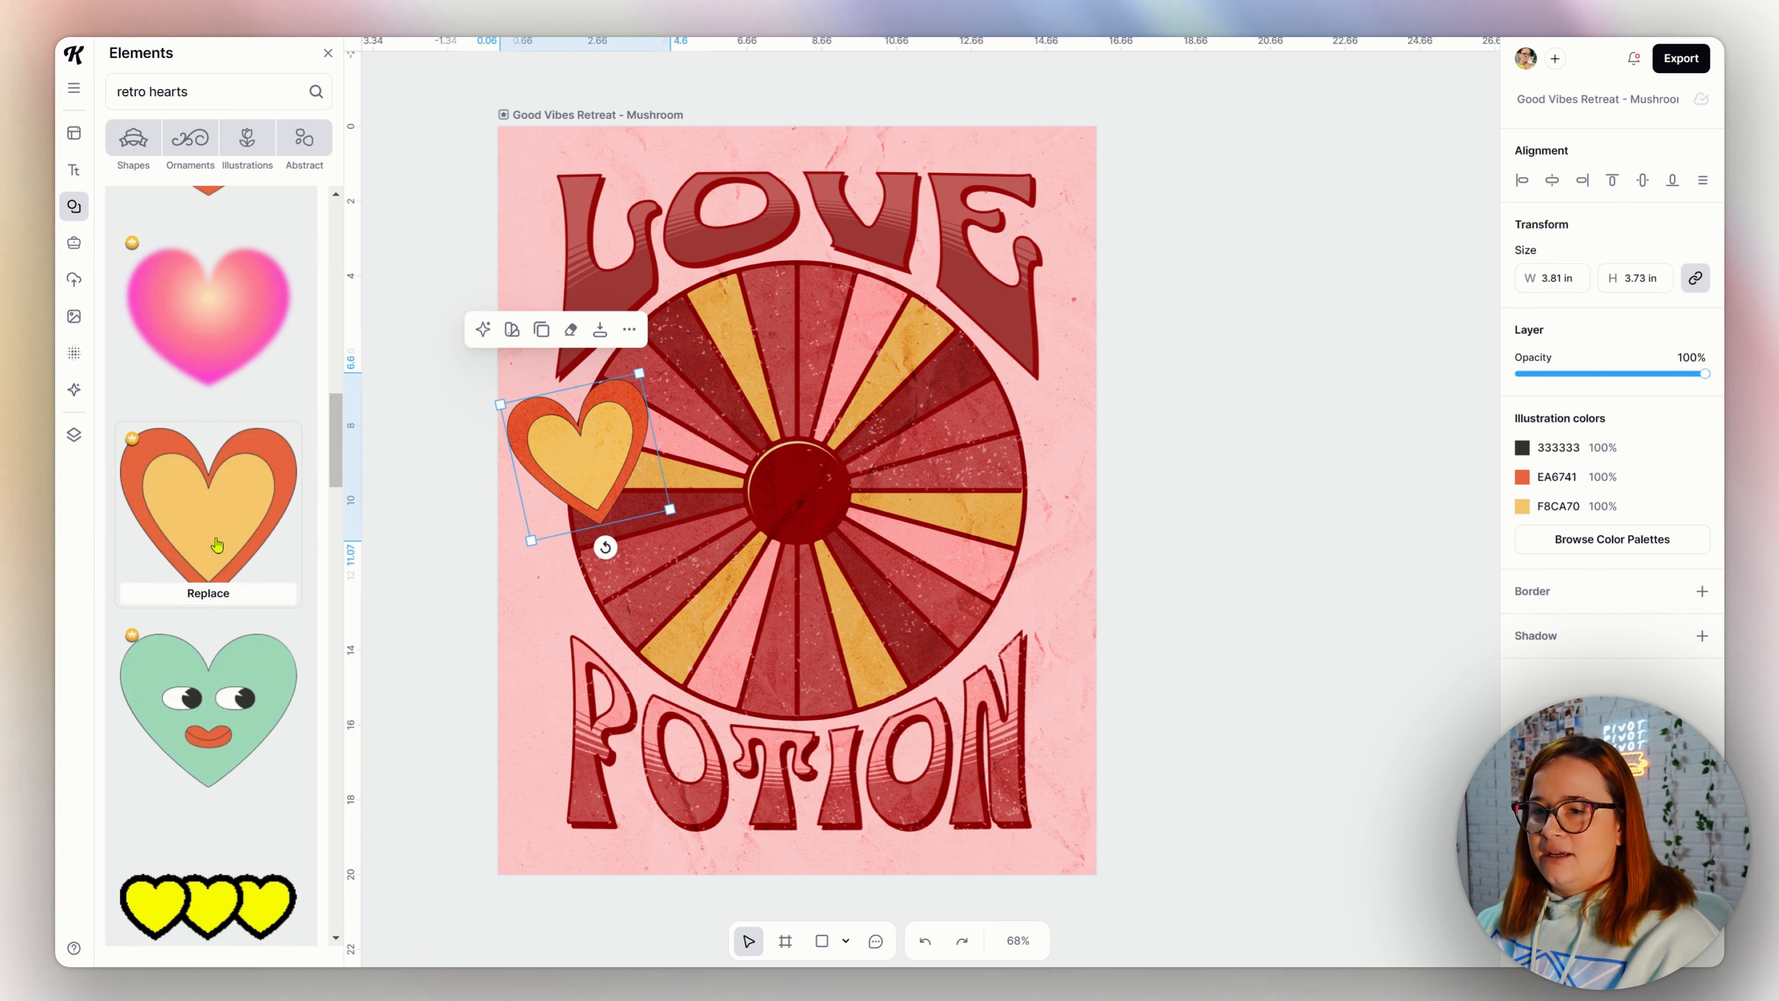
- Duplicate the heart onto the circle's lower-right edge, shrink the copy to about 2.75 in wide and tilt it clockwise
scroll(210, 574, "down", 10)
scroll(226, 551, "up", 5)
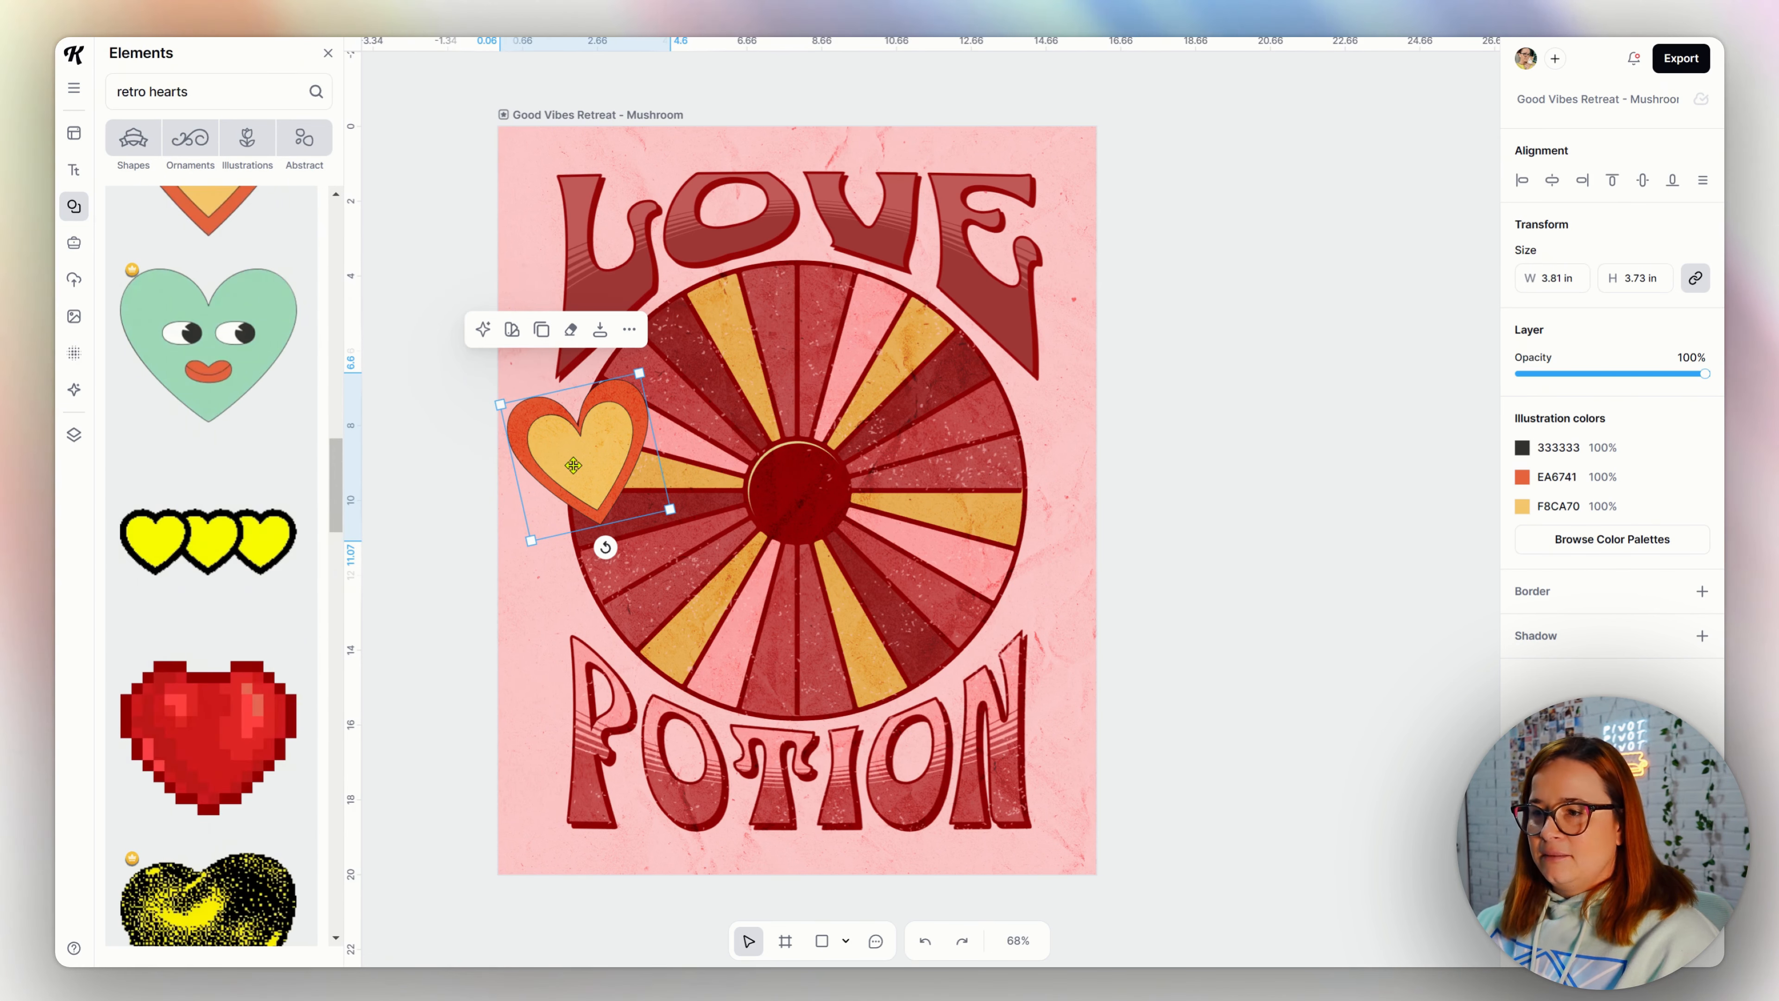
left_click_drag(573, 465, 970, 585)
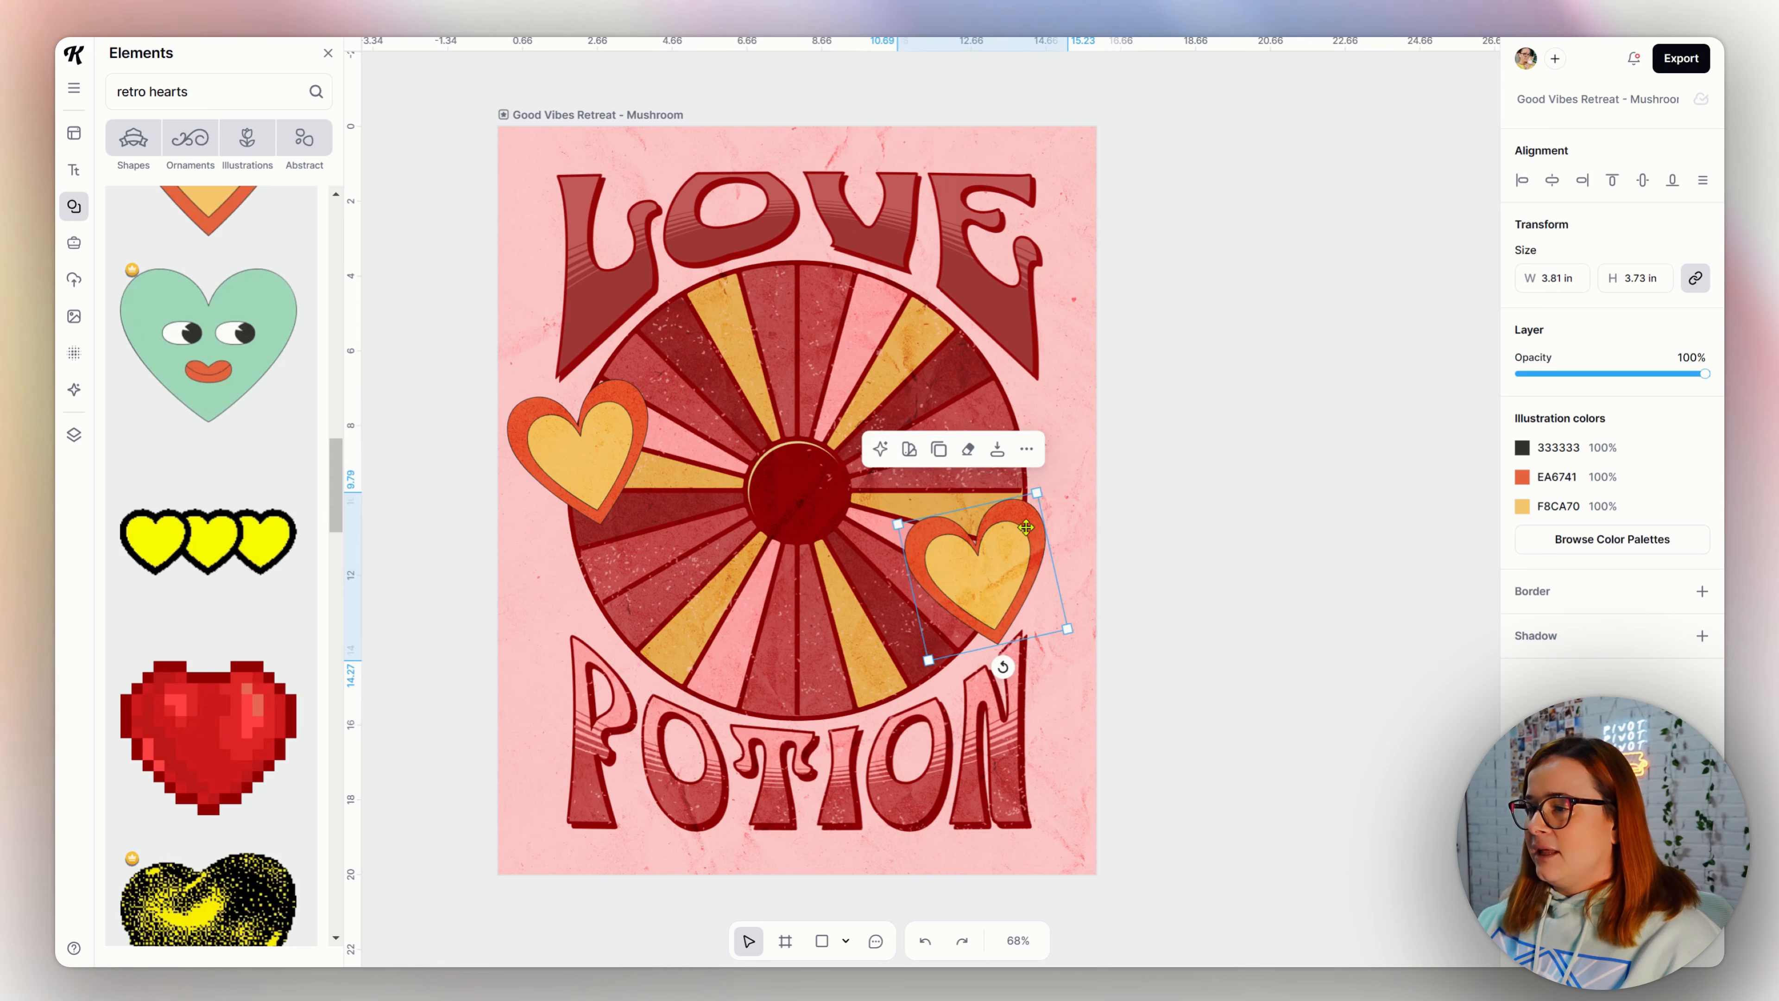
left_click_drag(1035, 495, 1005, 541)
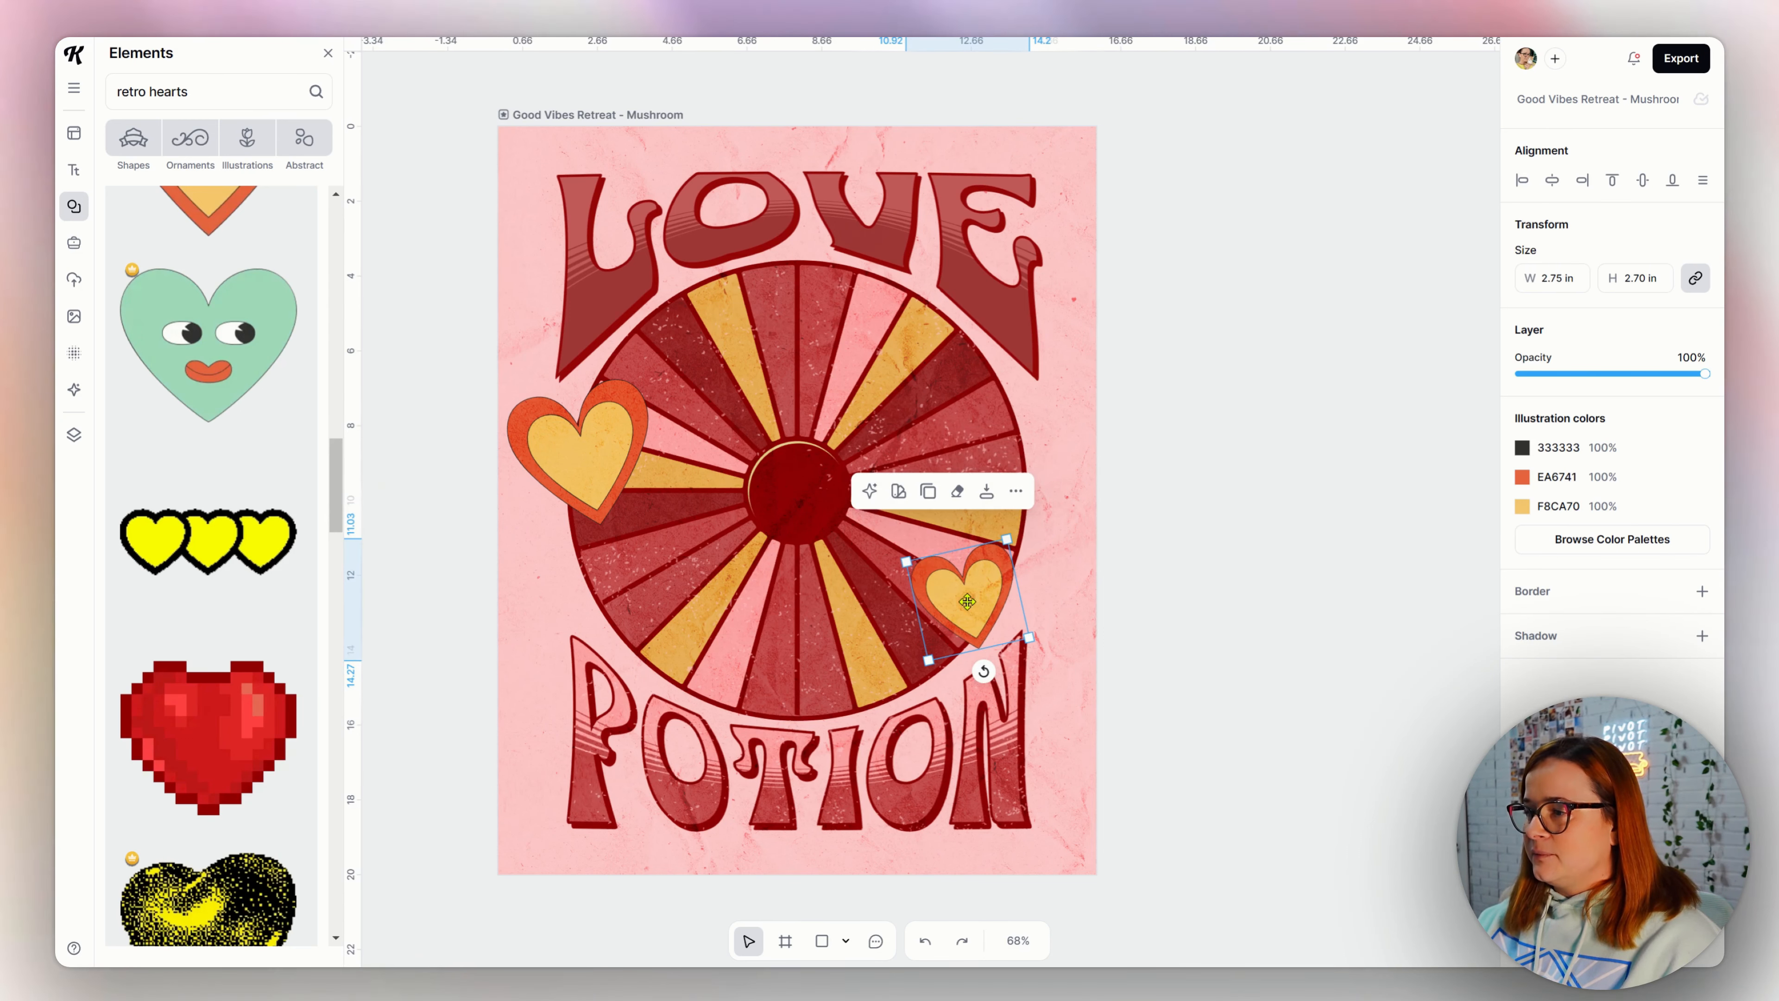
left_click_drag(984, 669, 895, 667)
mouse_move(961, 611)
left_mouse_down()
mouse_move(1022, 596)
mouse_move(980, 602)
left_mouse_up()
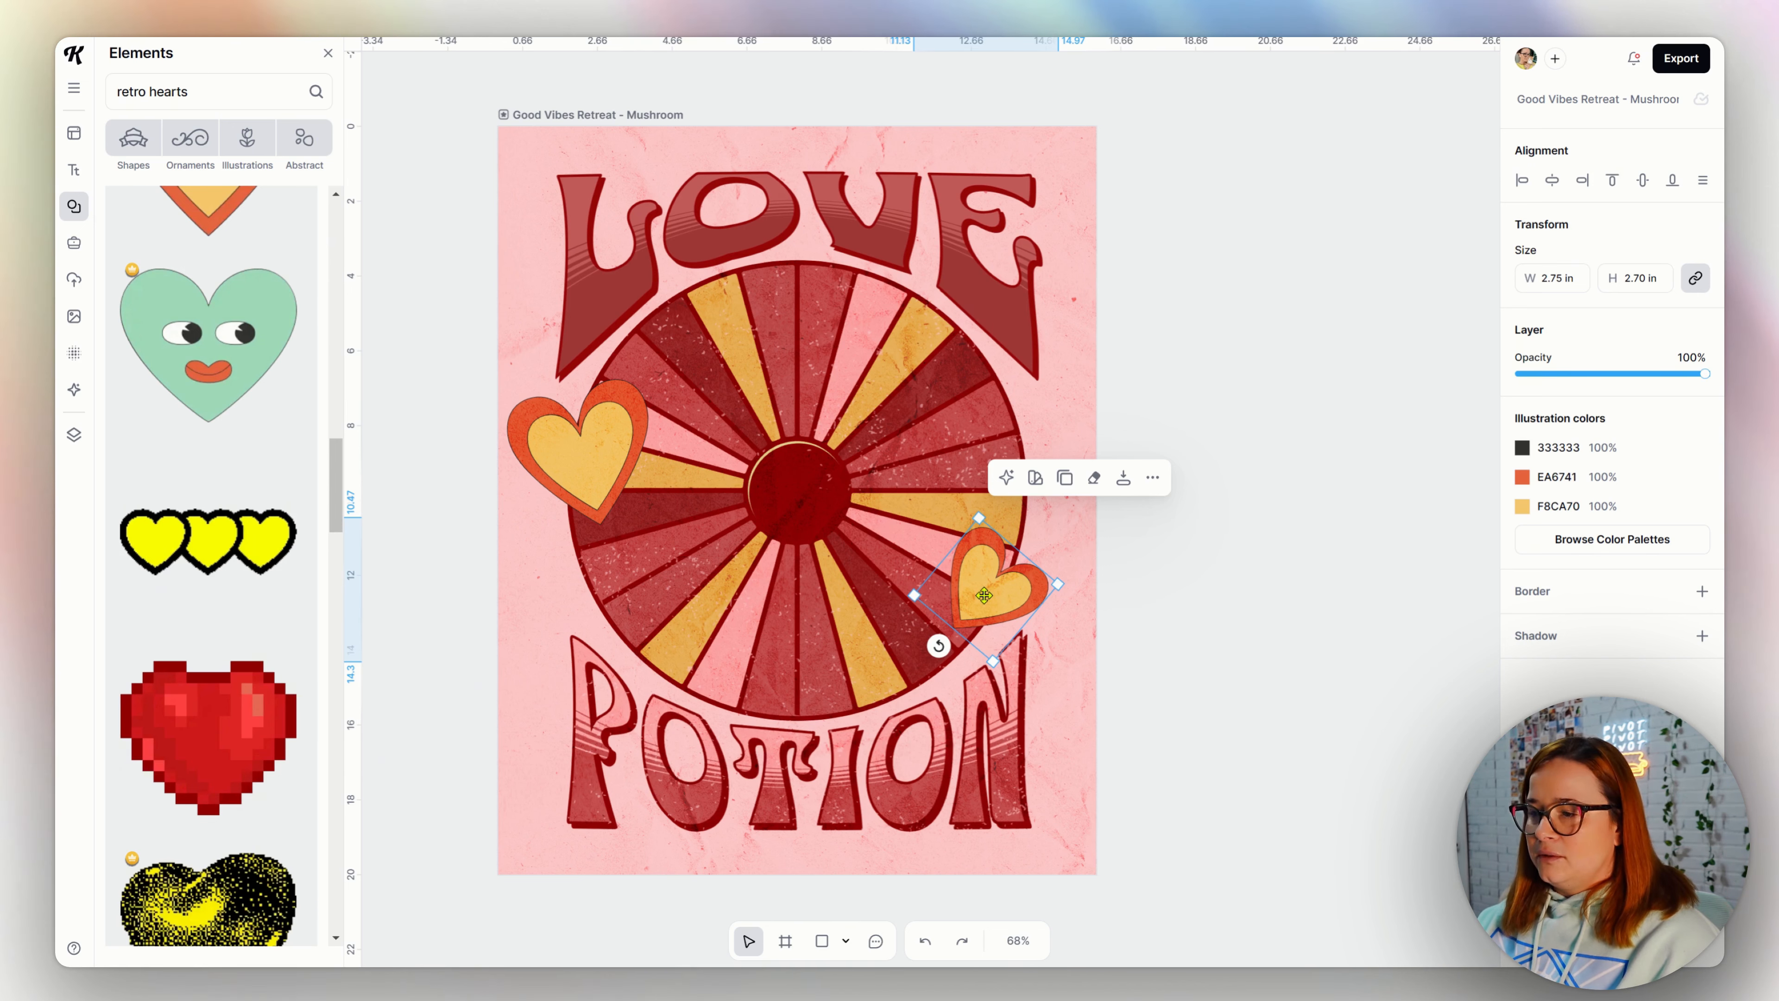
- Add the white heart with a black outline and red centre from Kittl Copilot's suggested assets
scroll(287, 476, "down", 15)
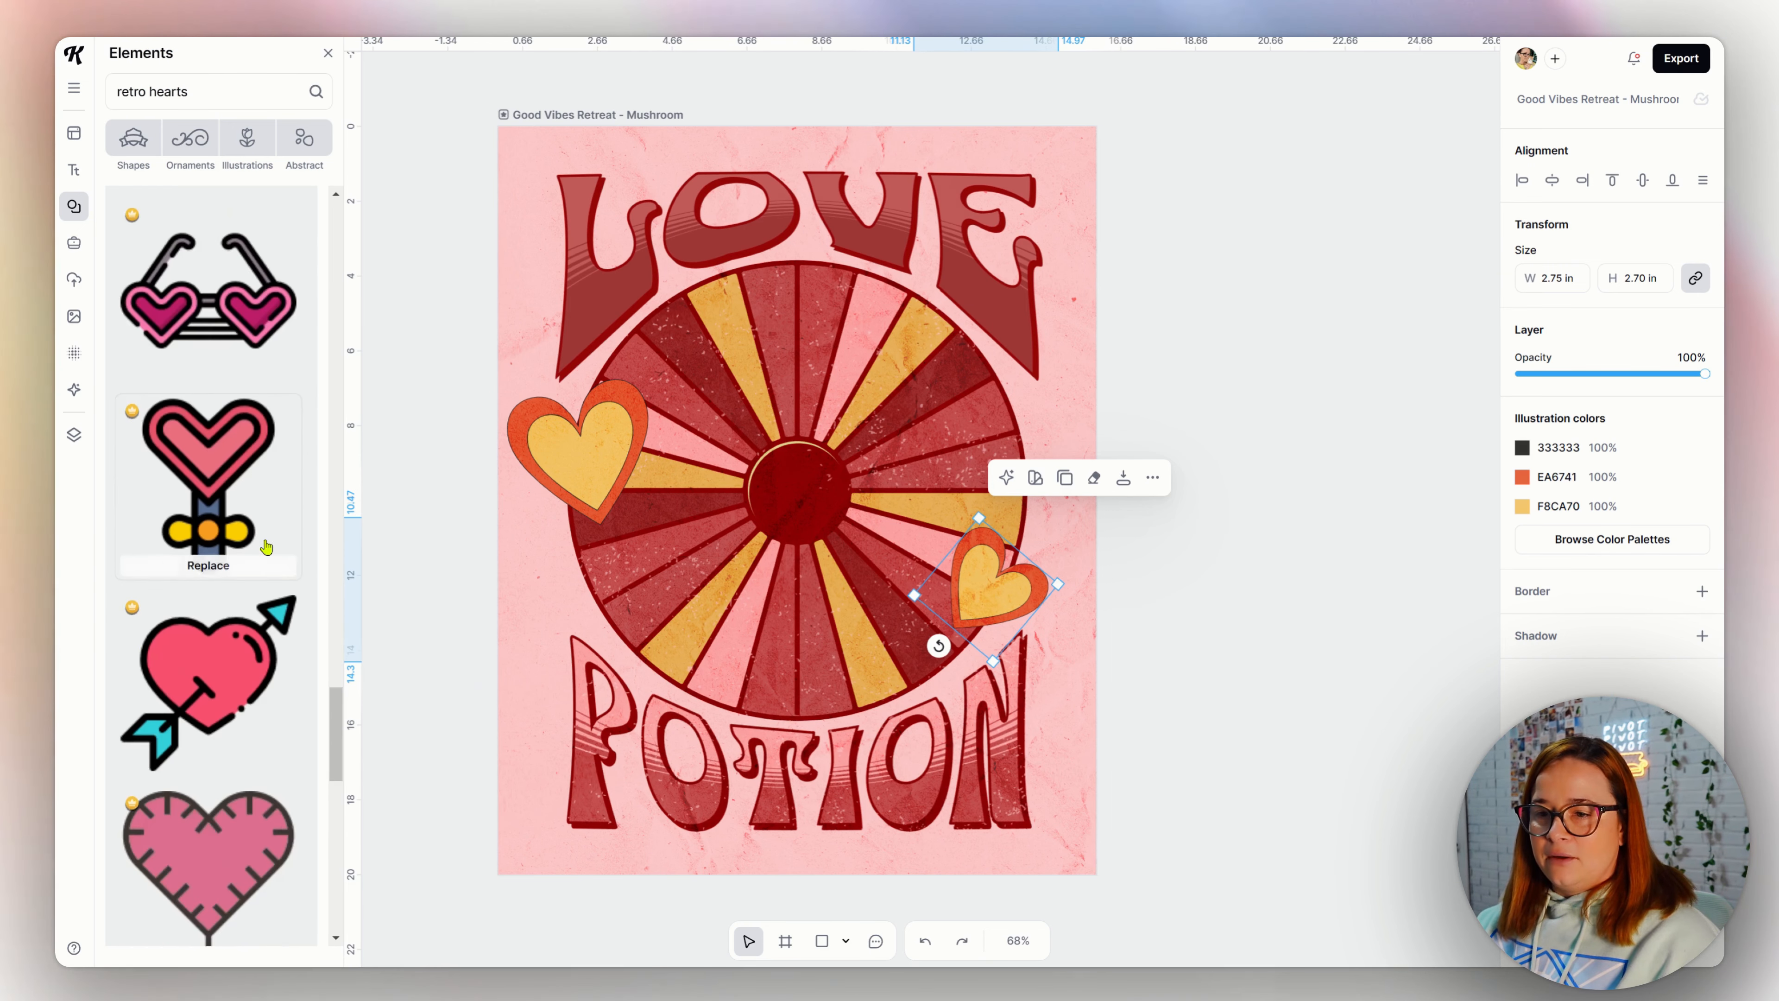
left_click(1006, 478)
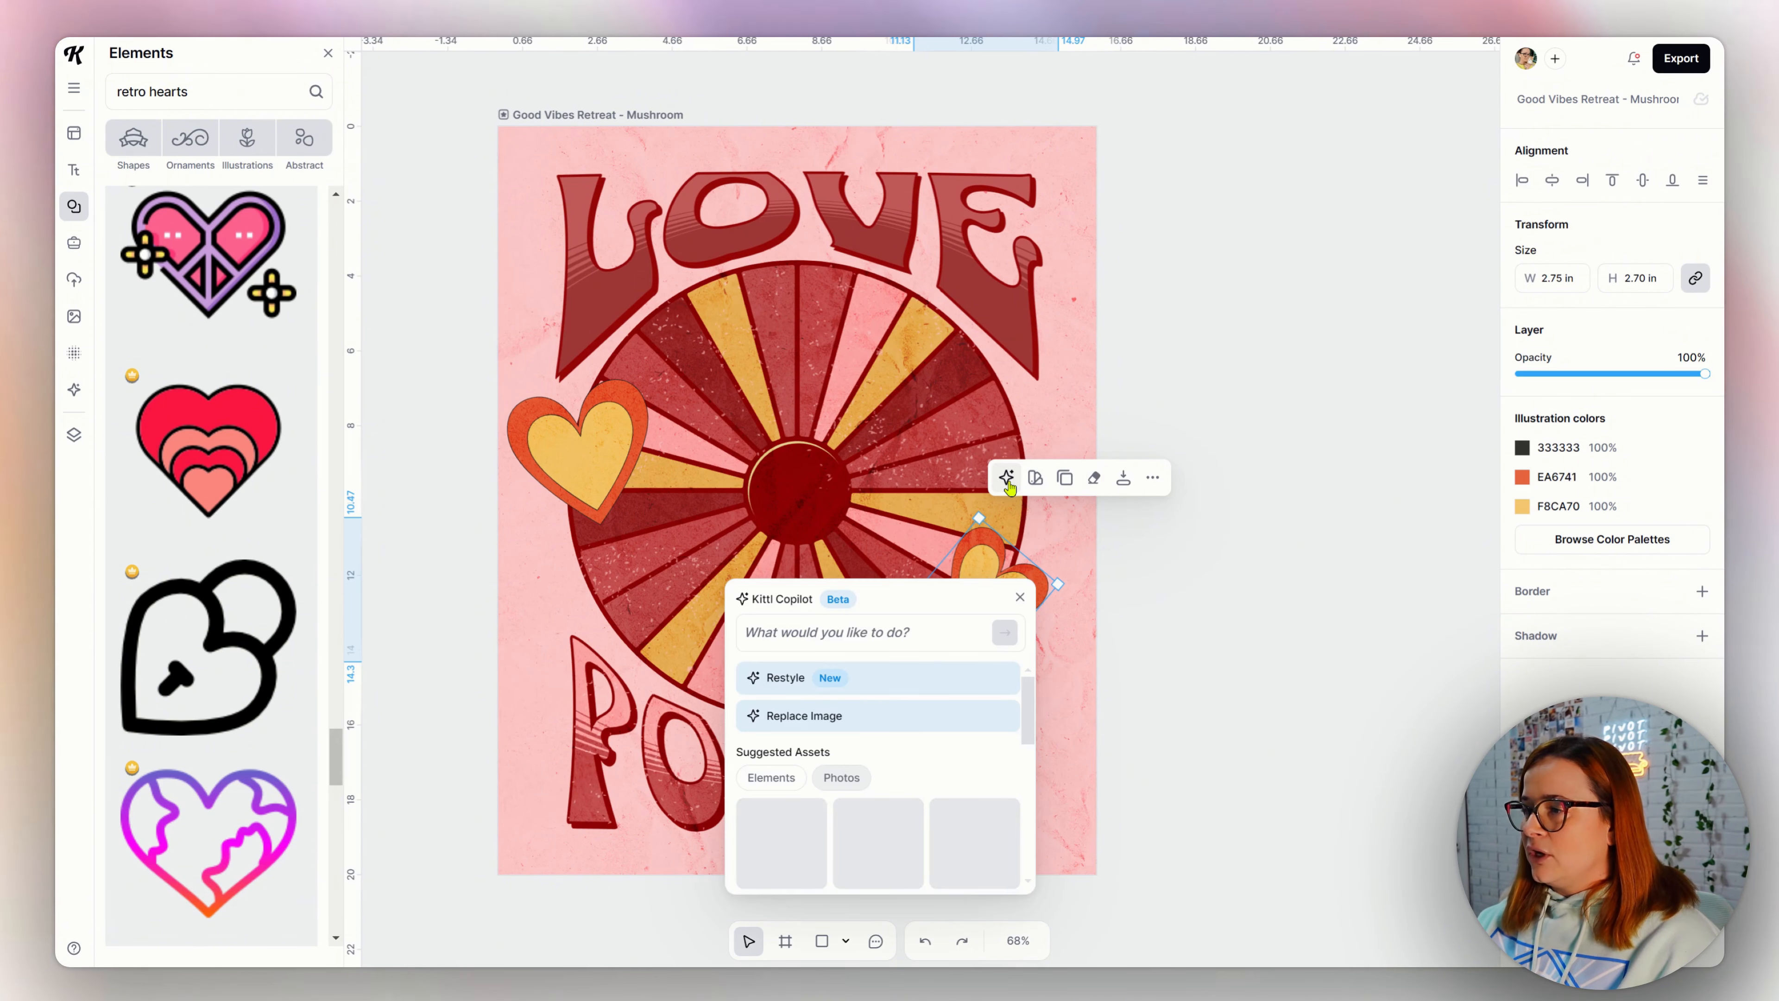
scroll(886, 701, "down", 5)
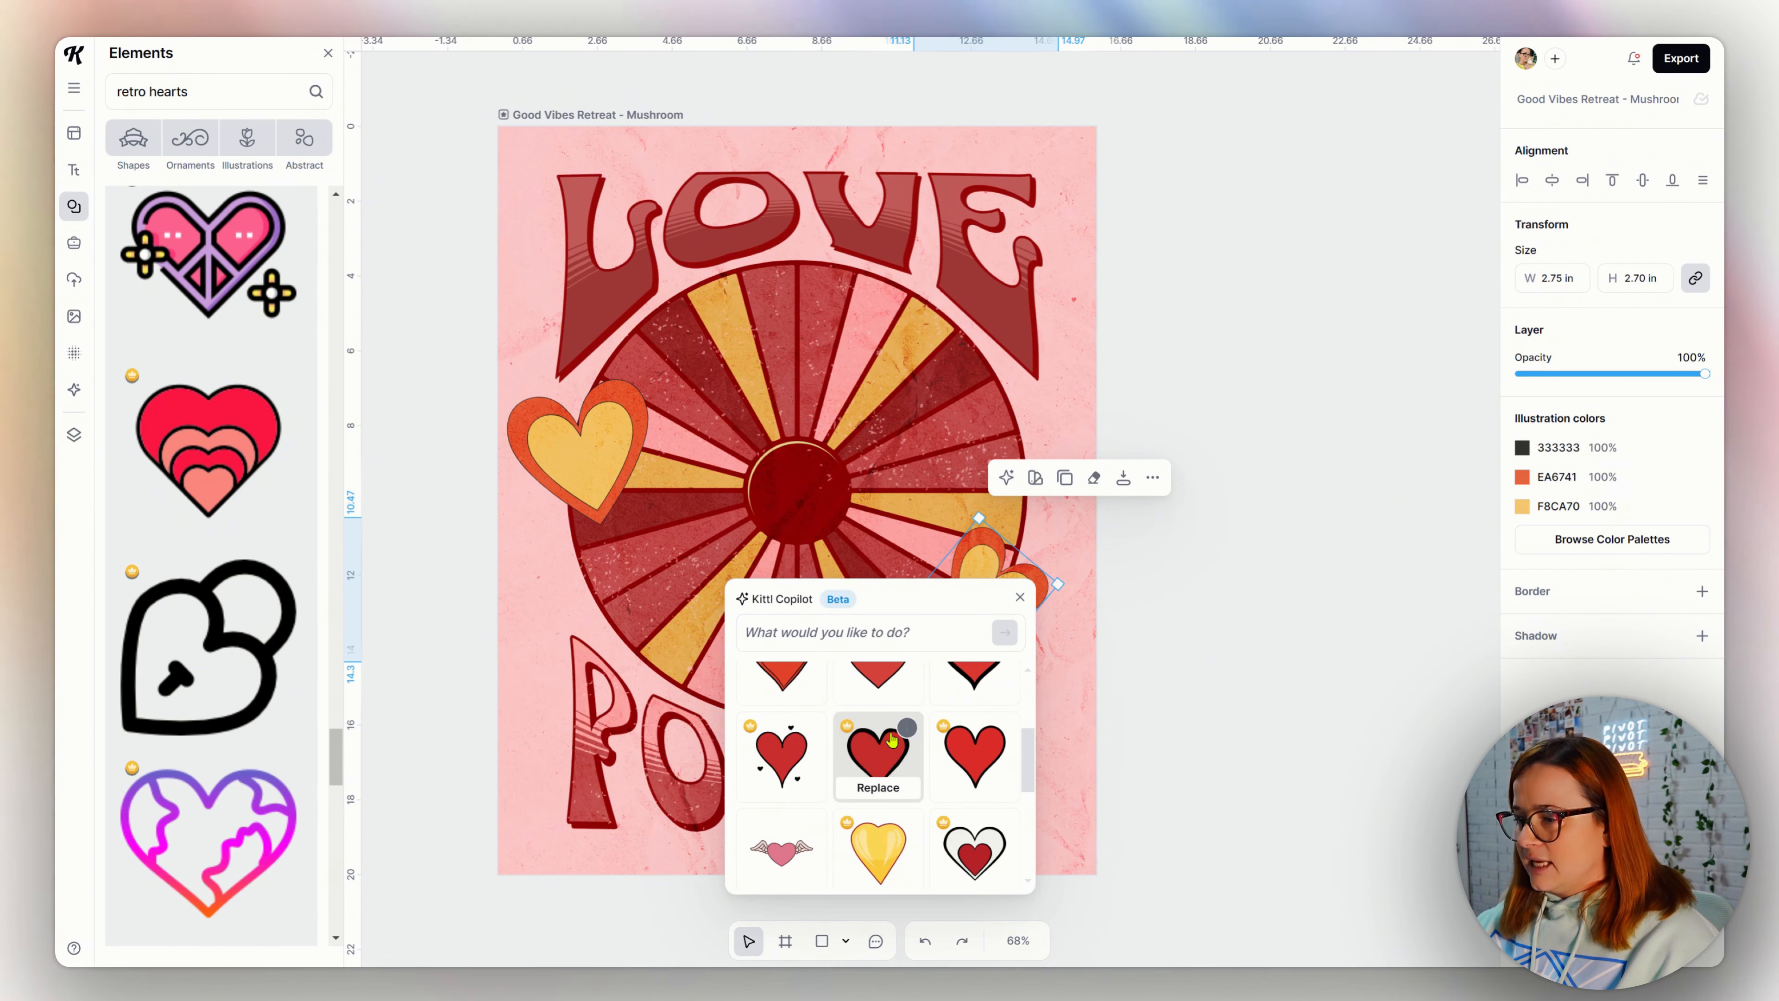
scroll(965, 783, "down", 1)
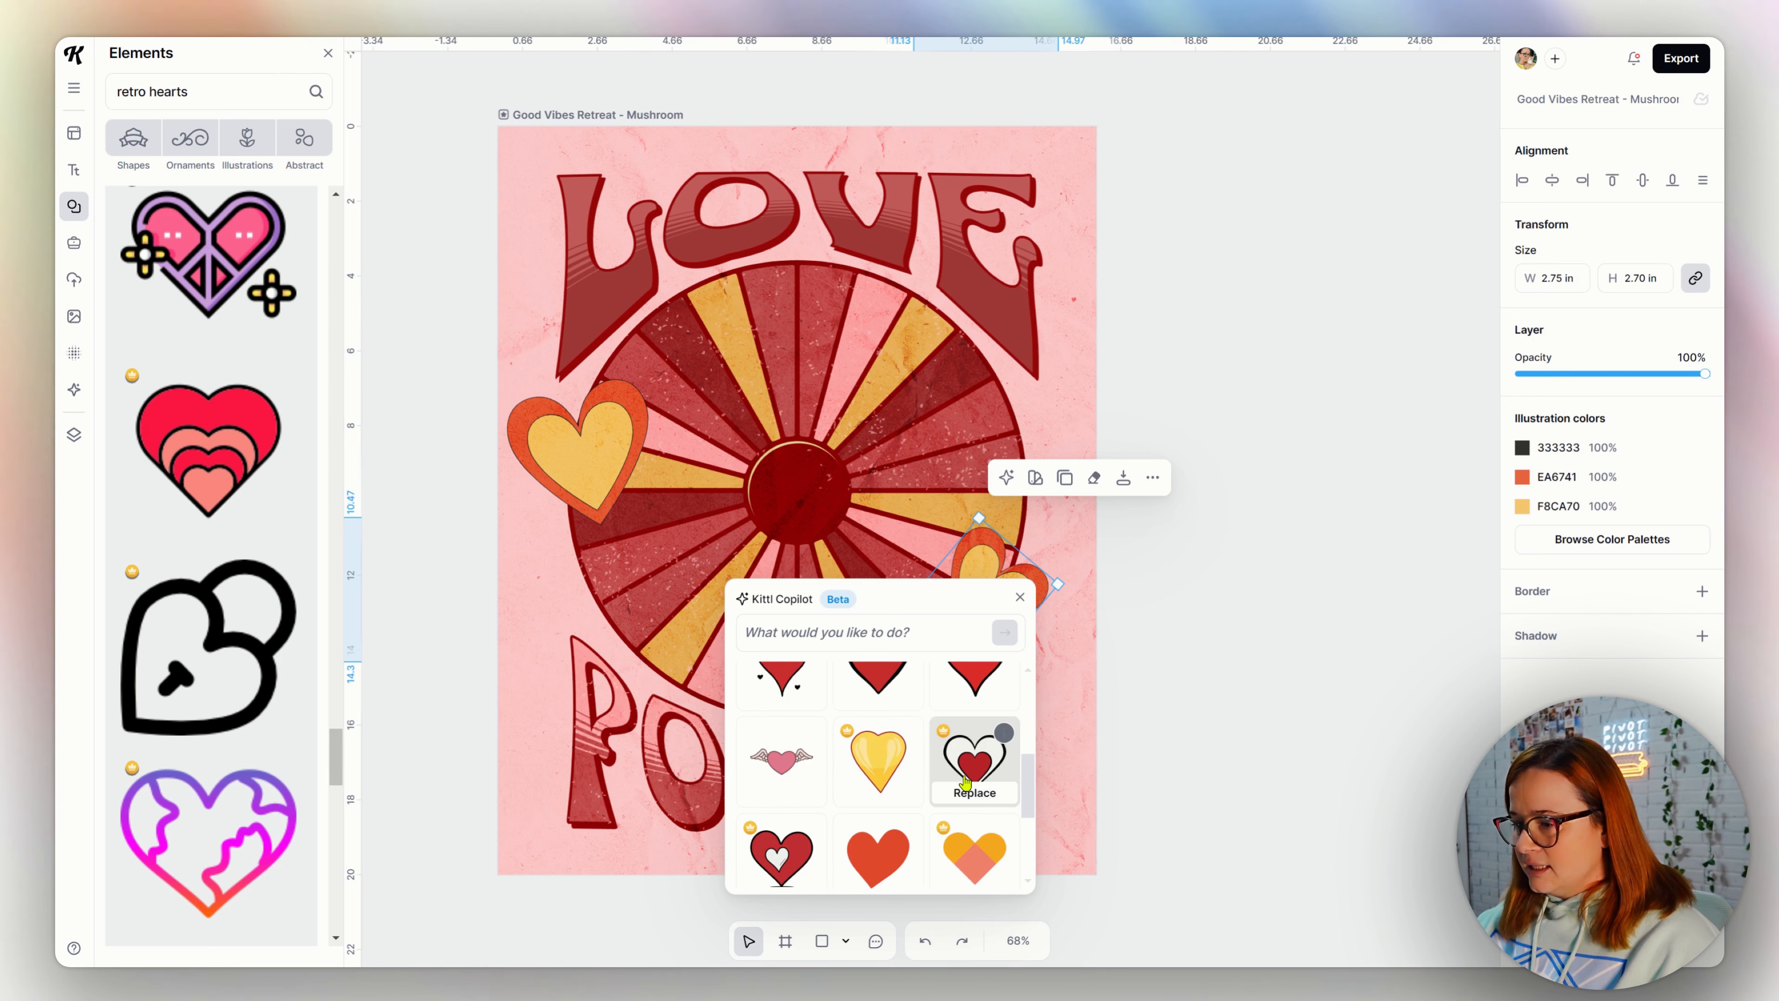
left_click(973, 768)
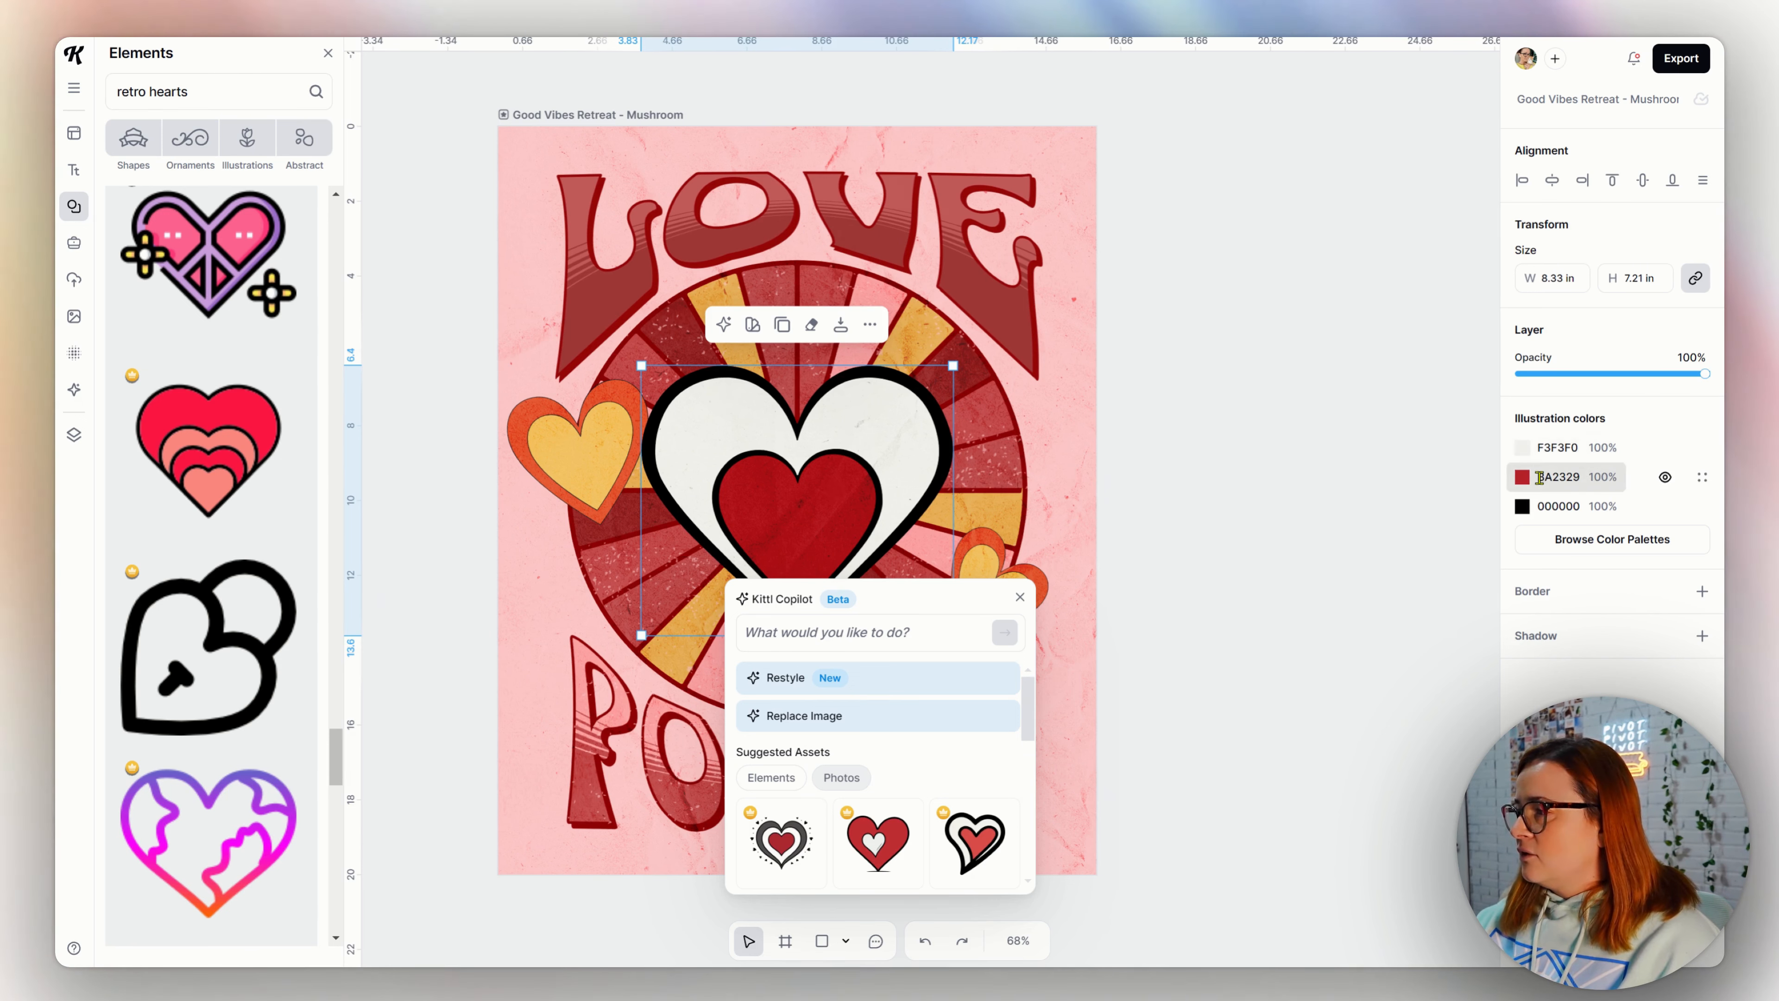
- Recolor the new heart with a yellow F8CA70 centre, a C65C5C body and an A33939 outline from the document colors
left_click(1522, 477)
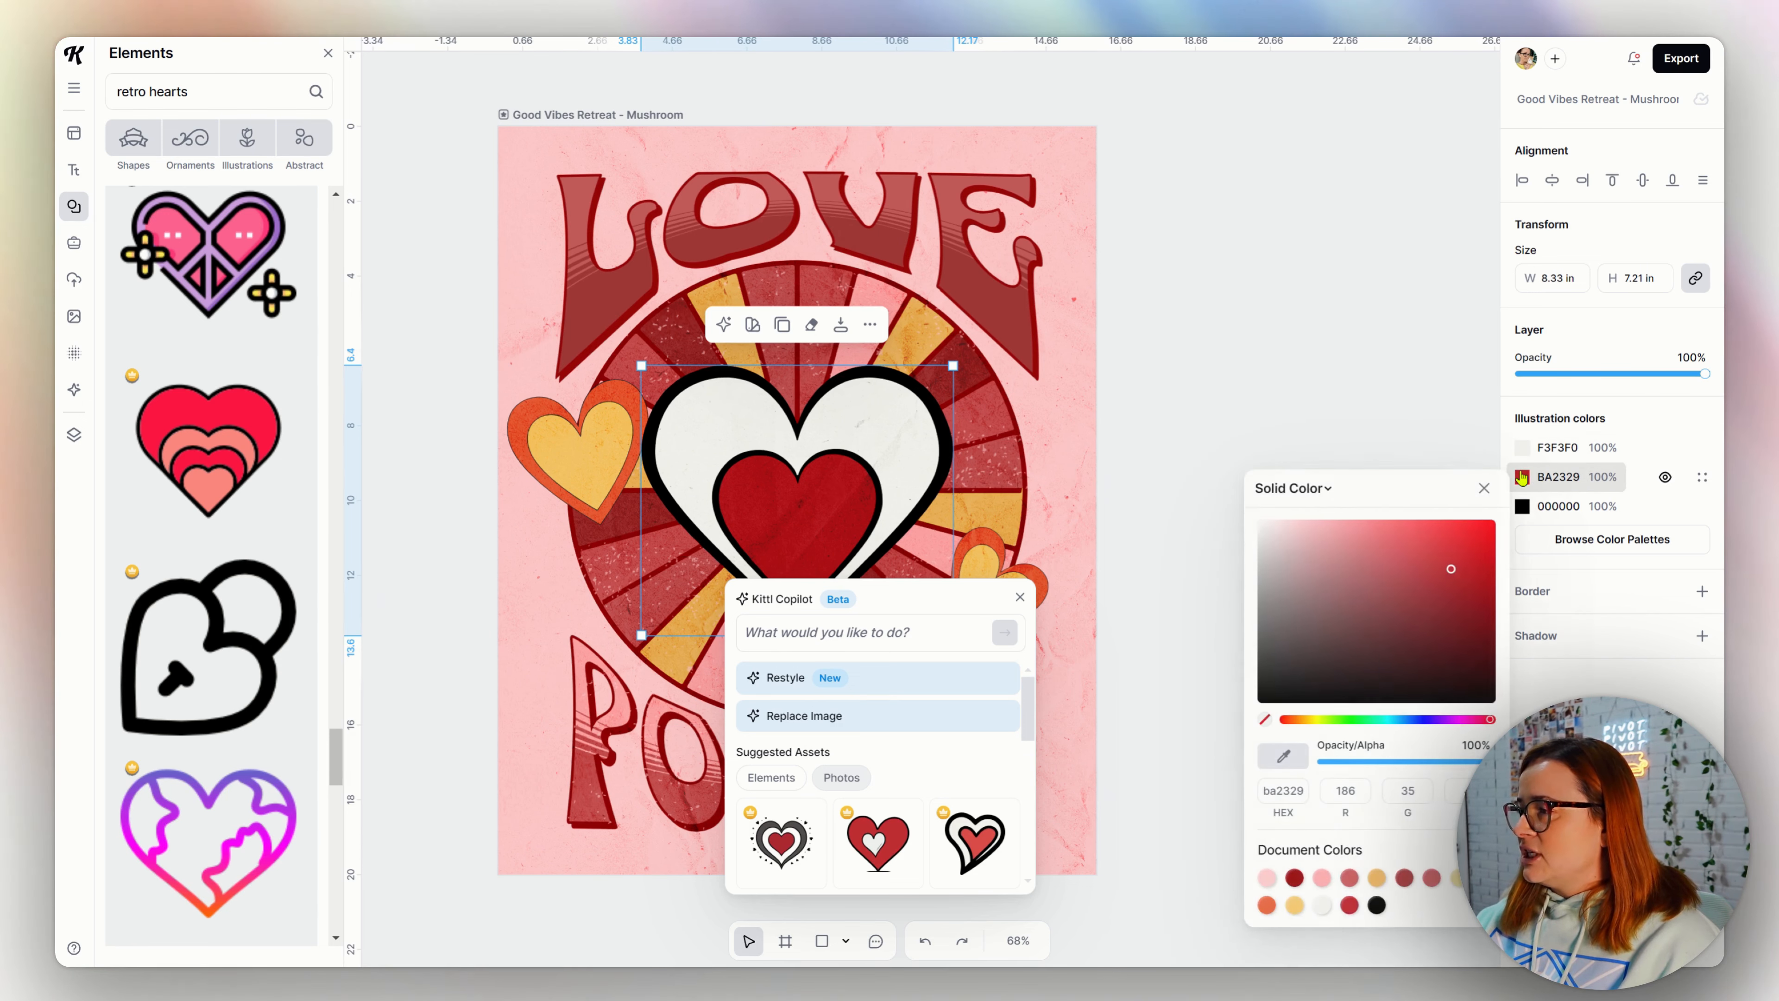
left_click(1295, 905)
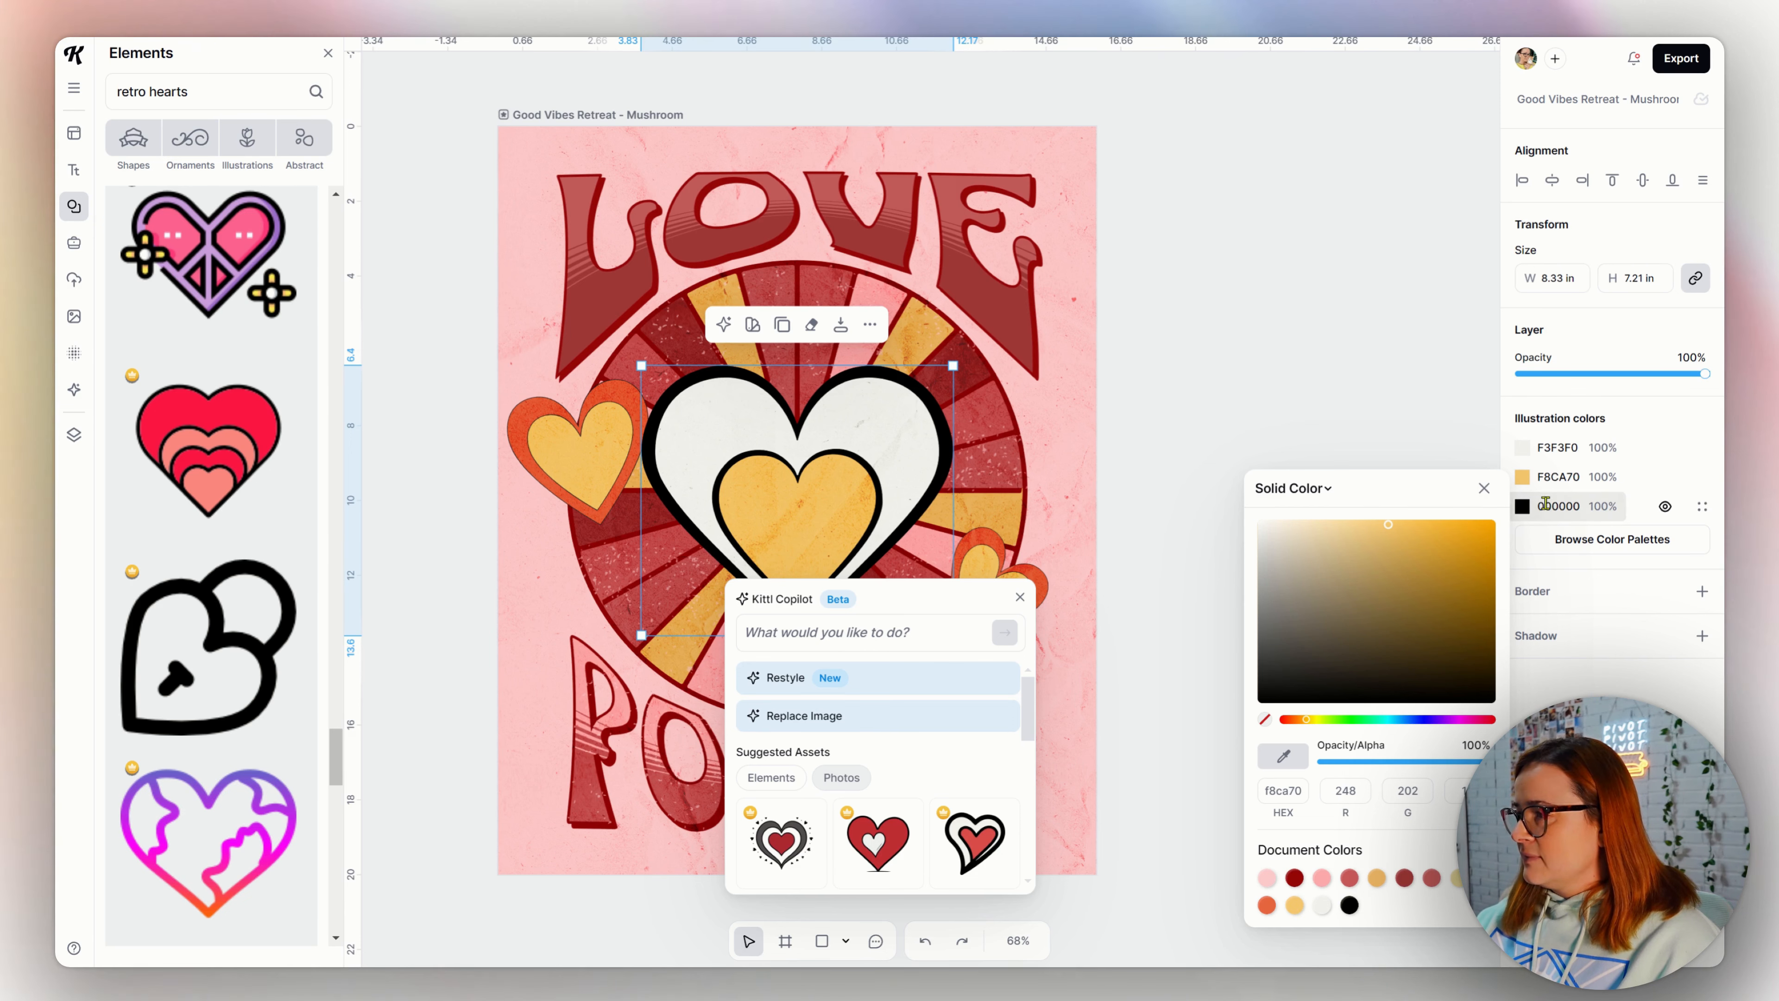
left_click(1542, 449)
left_click(1523, 452)
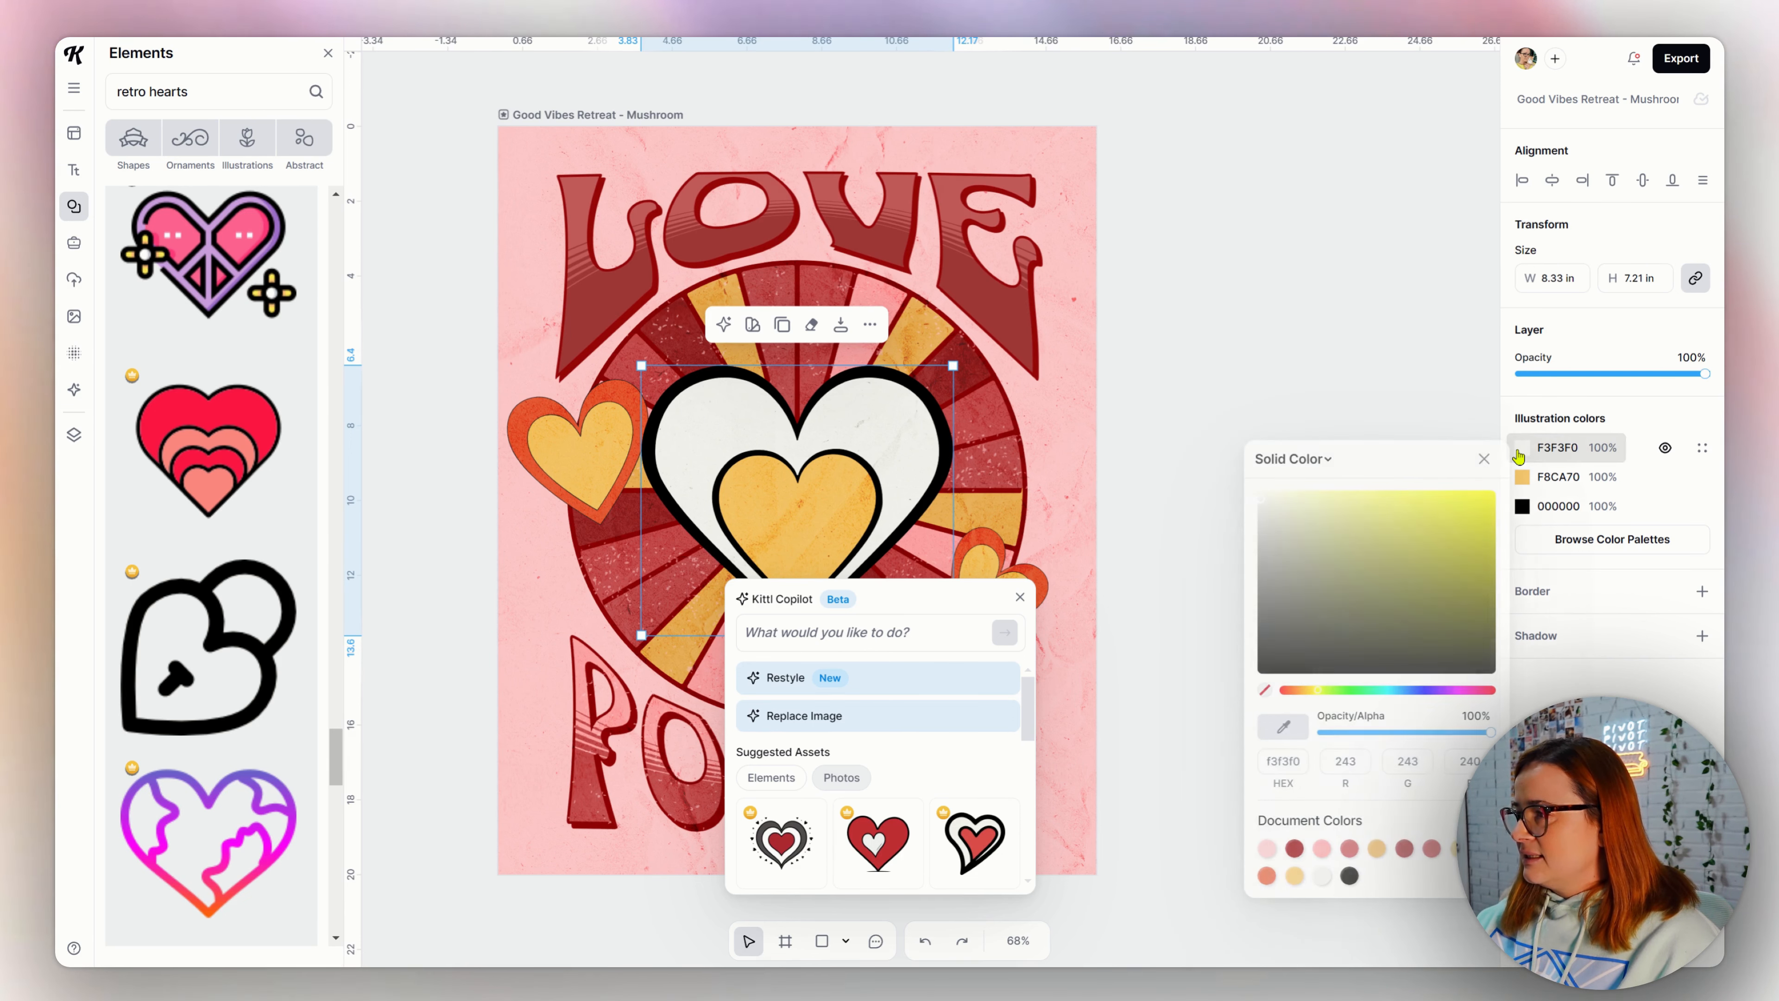
left_click(1433, 850)
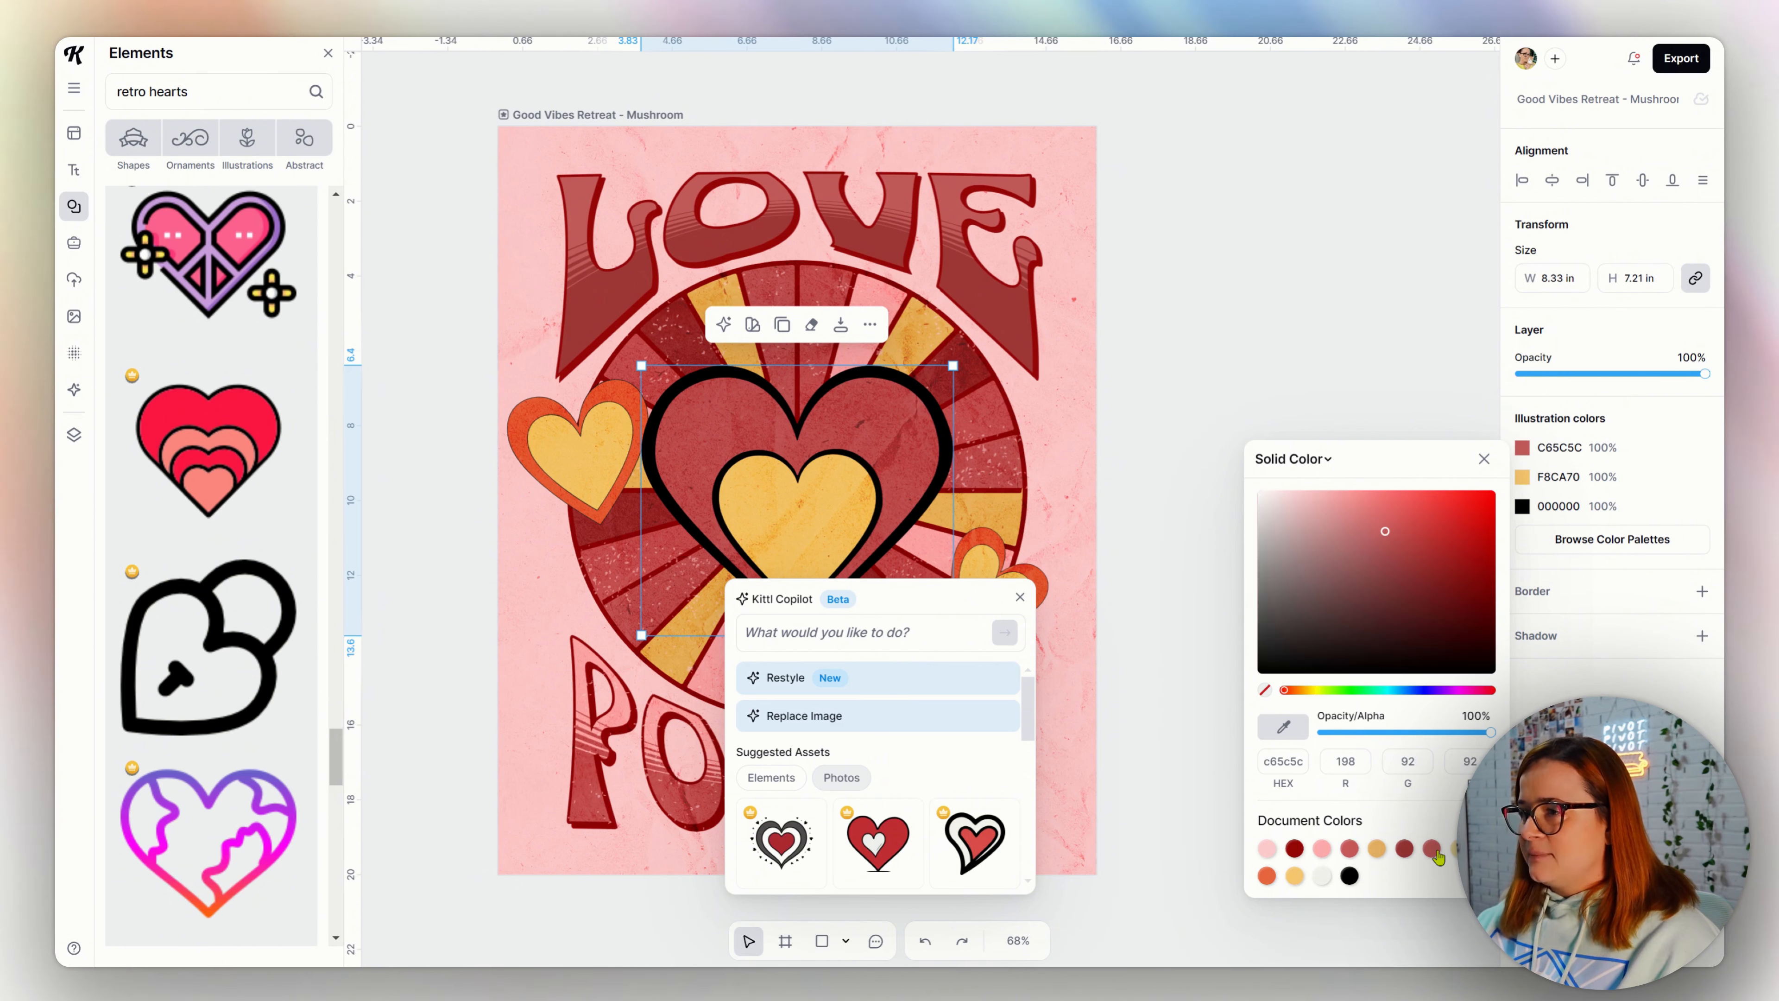
left_click(1524, 506)
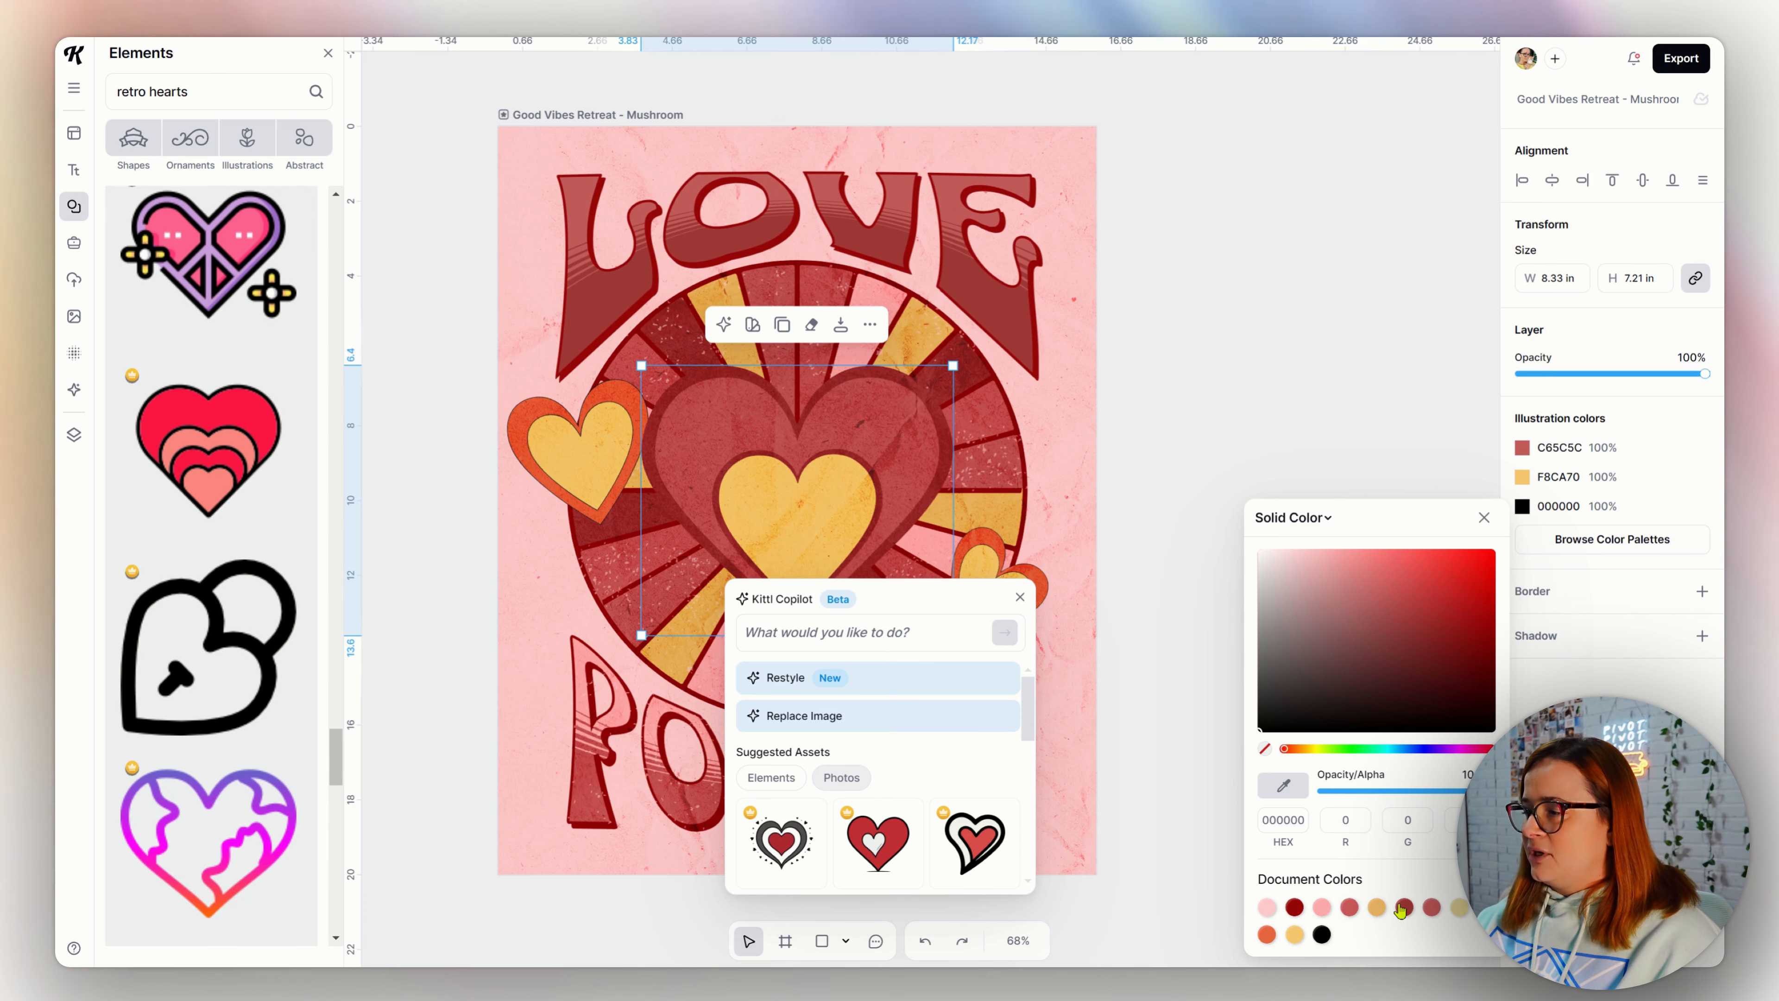
left_click(965, 378)
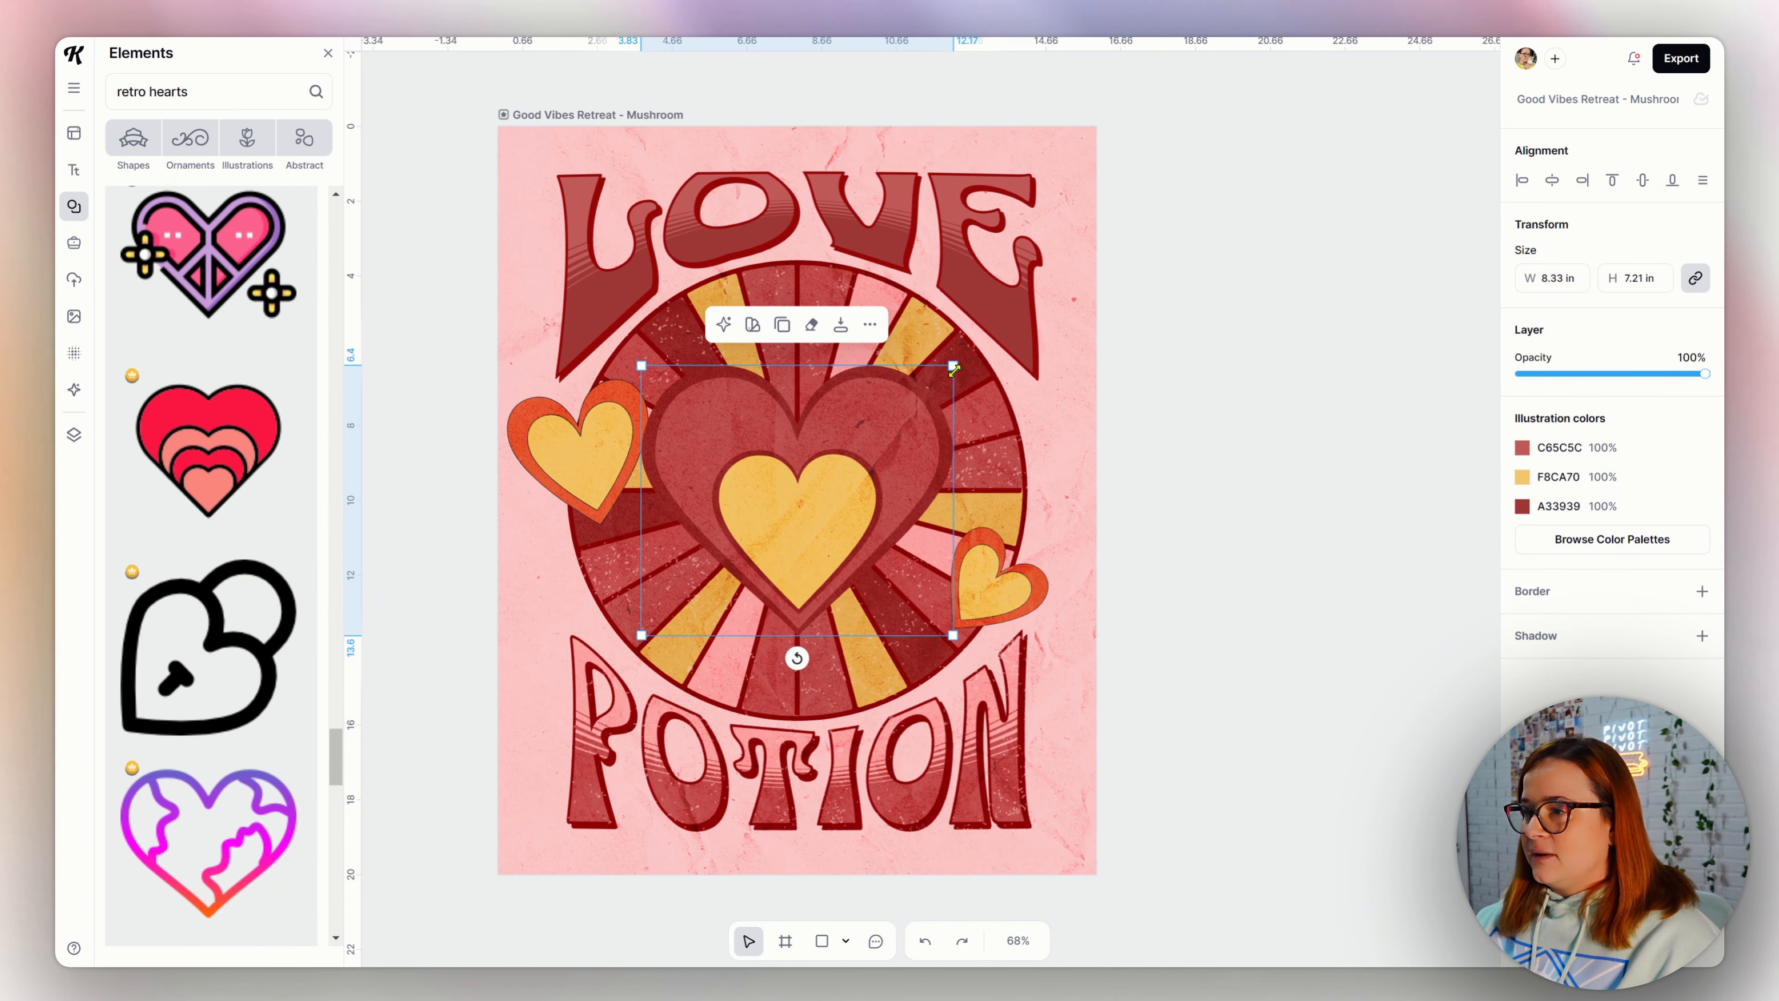
- Shrink the recolored heart to about 3.82 in wide and place it on the circle's right edge above the small orange heart
left_click_drag(955, 371, 827, 555)
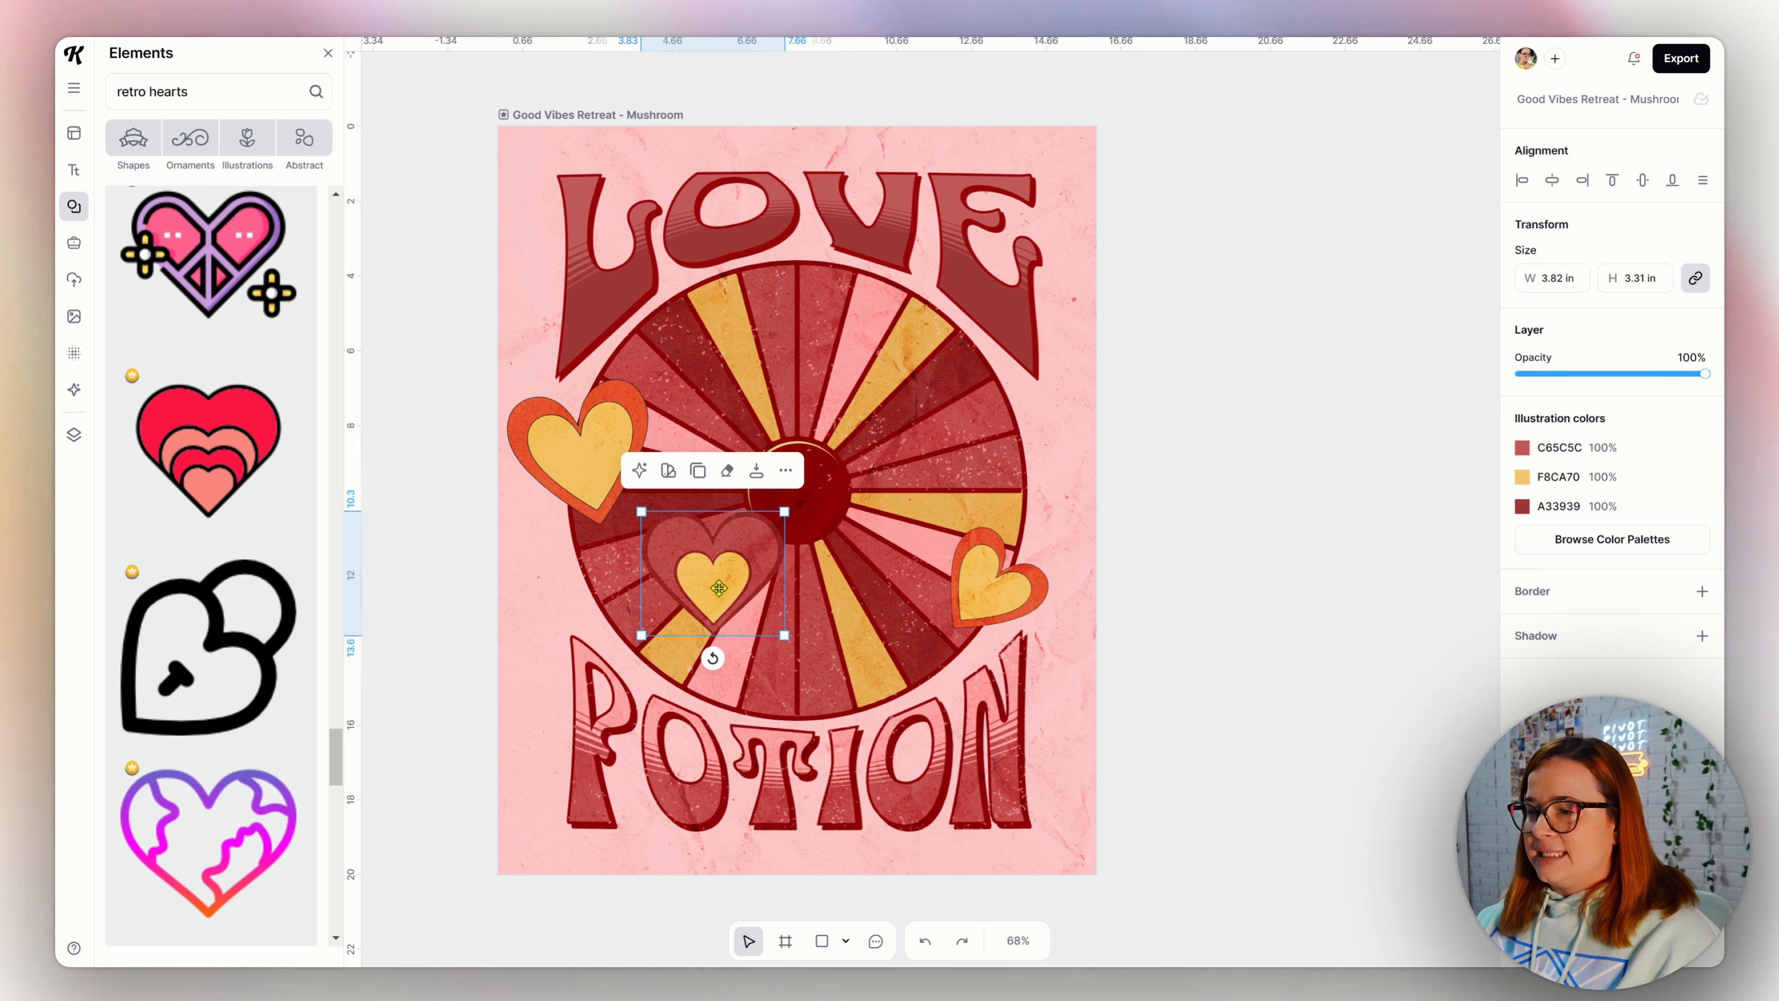
left_click_drag(720, 588, 1012, 465)
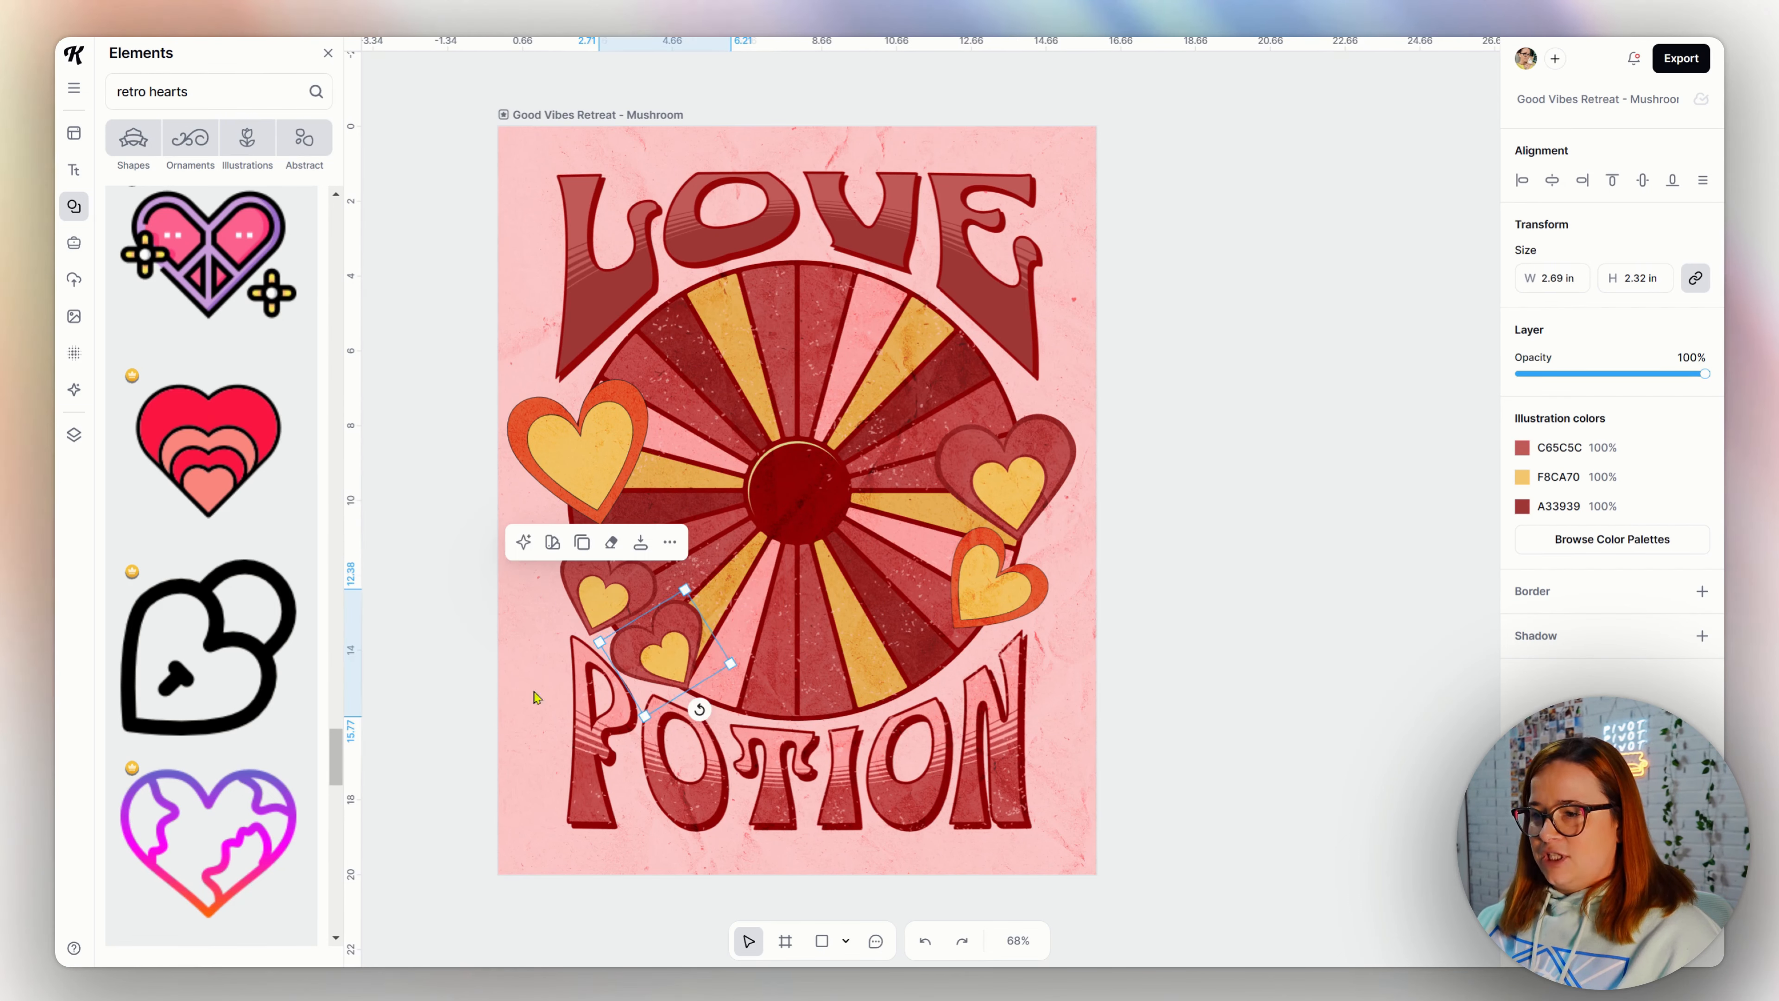
- Search the elements library for "potion" and add the corked round flask with amber liquid to the poster
left_click(458, 683)
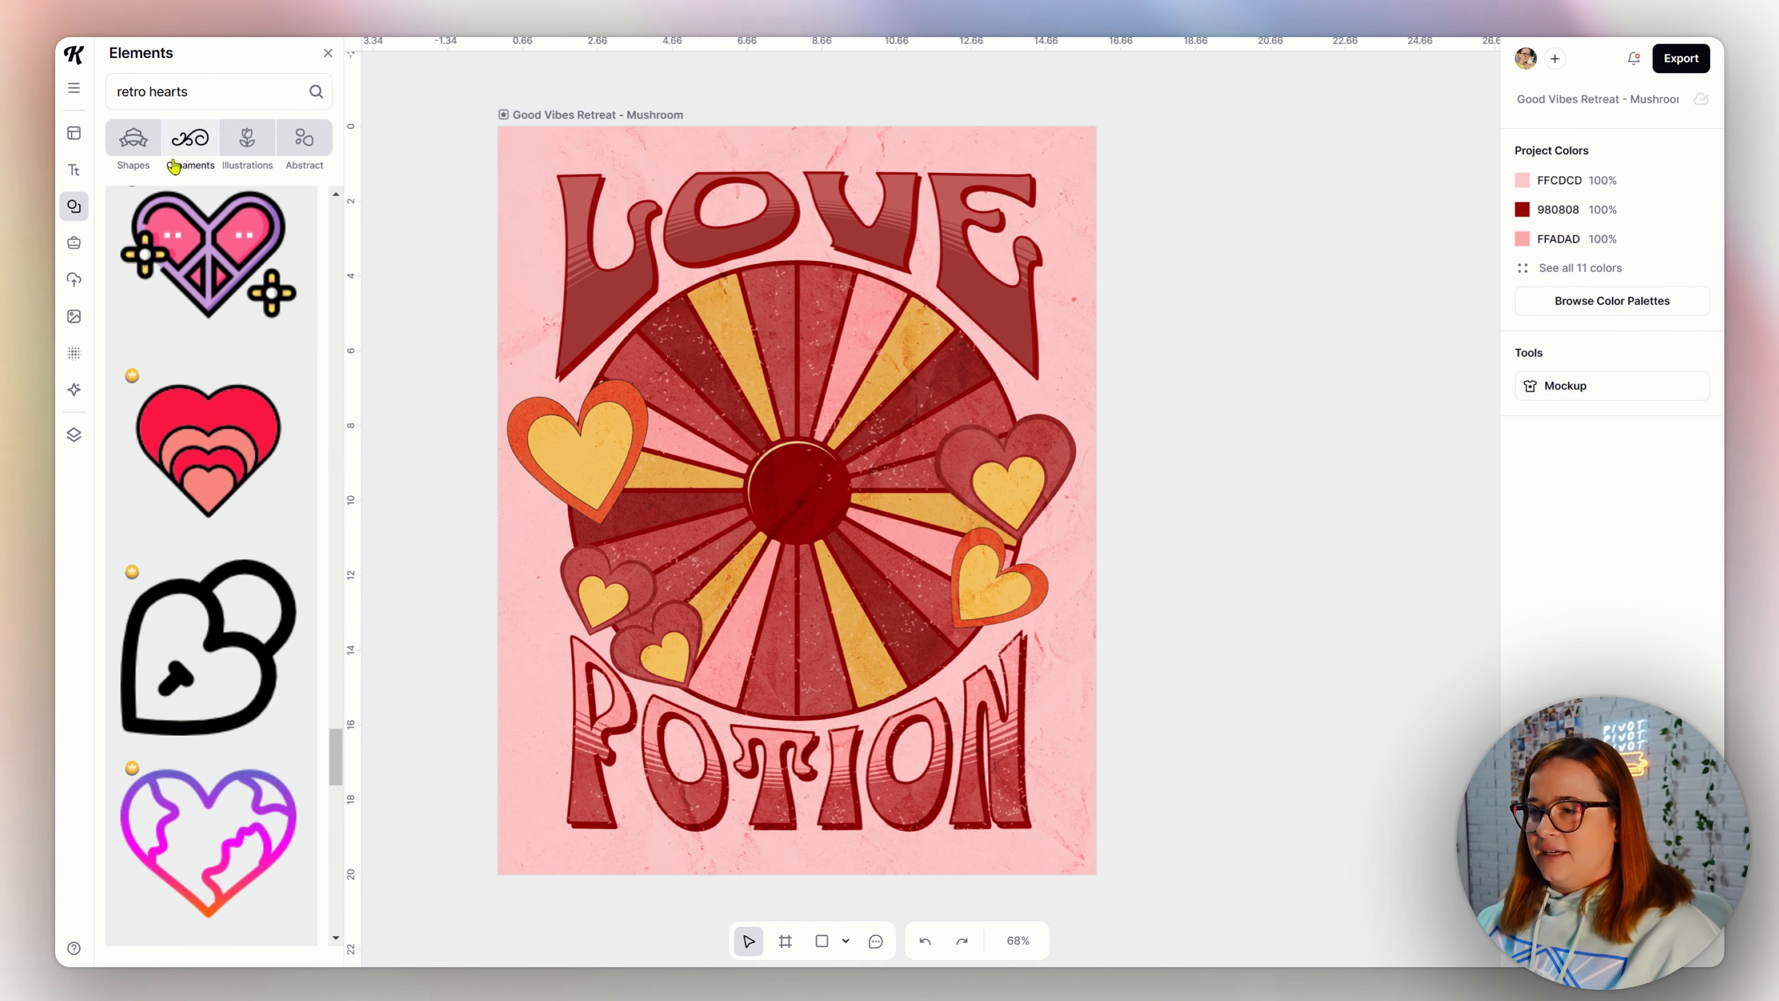
left_click_drag(189, 91, 127, 105)
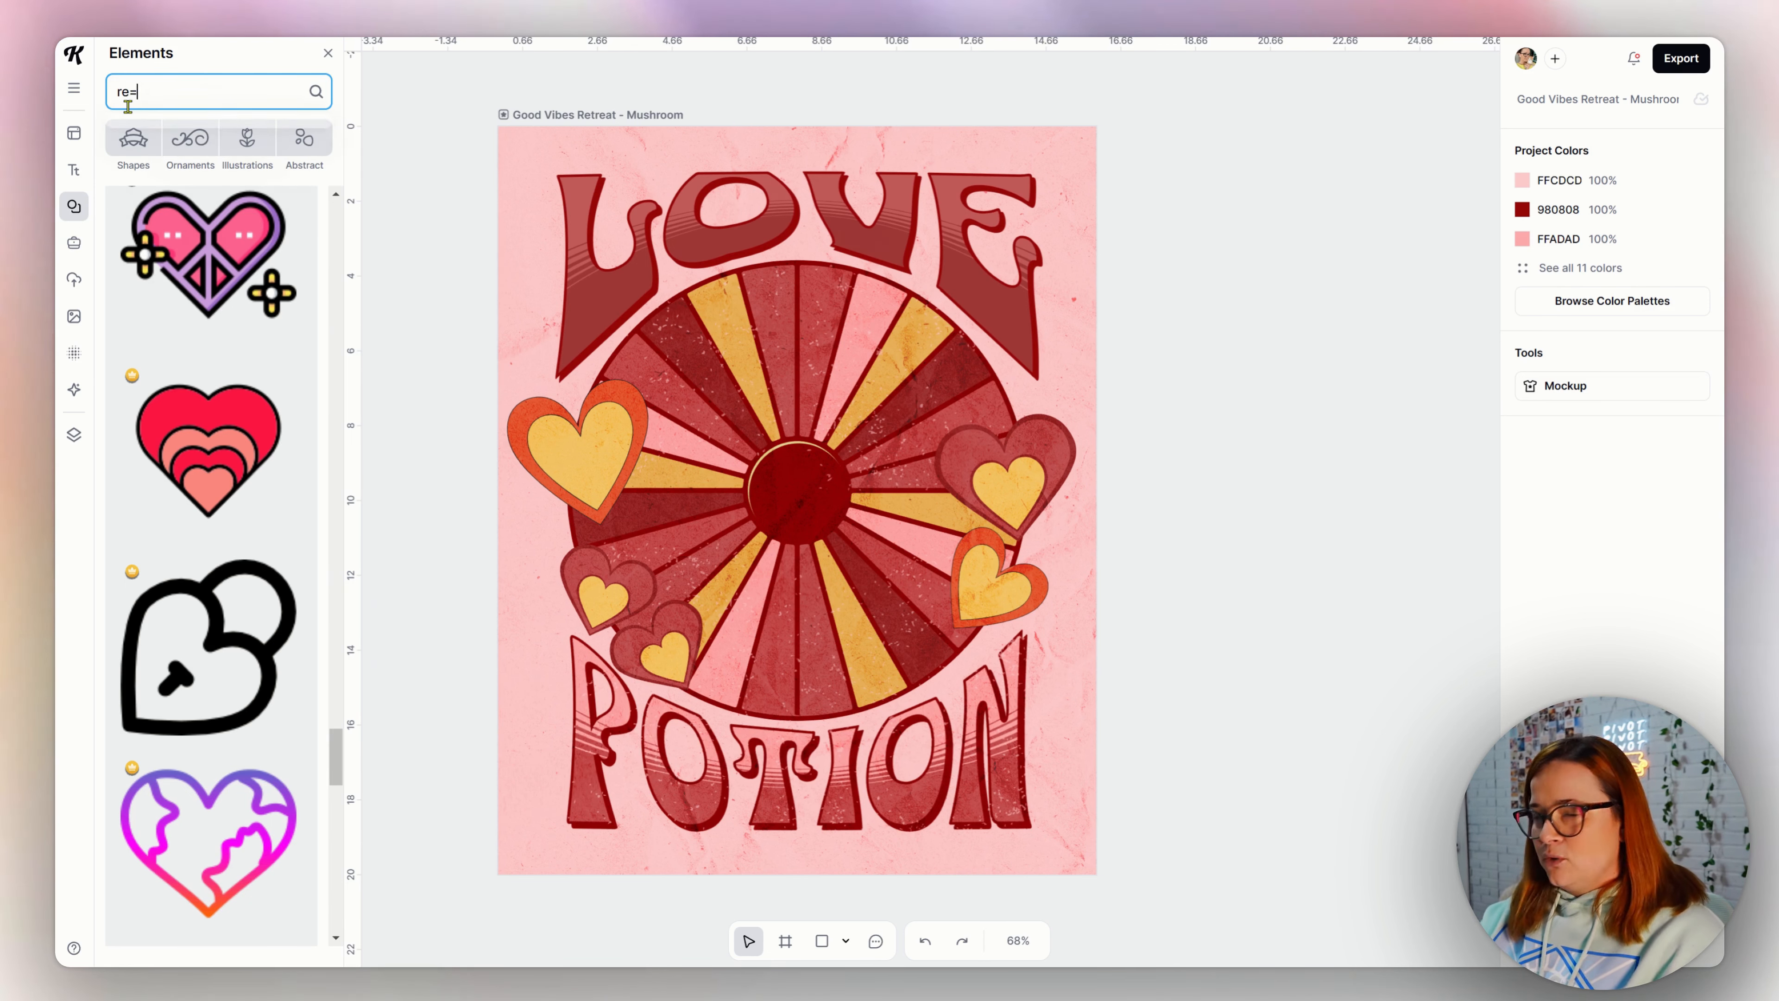
key("BackSpace")
key("BackSpace")
key("BackSpace")
type("po")
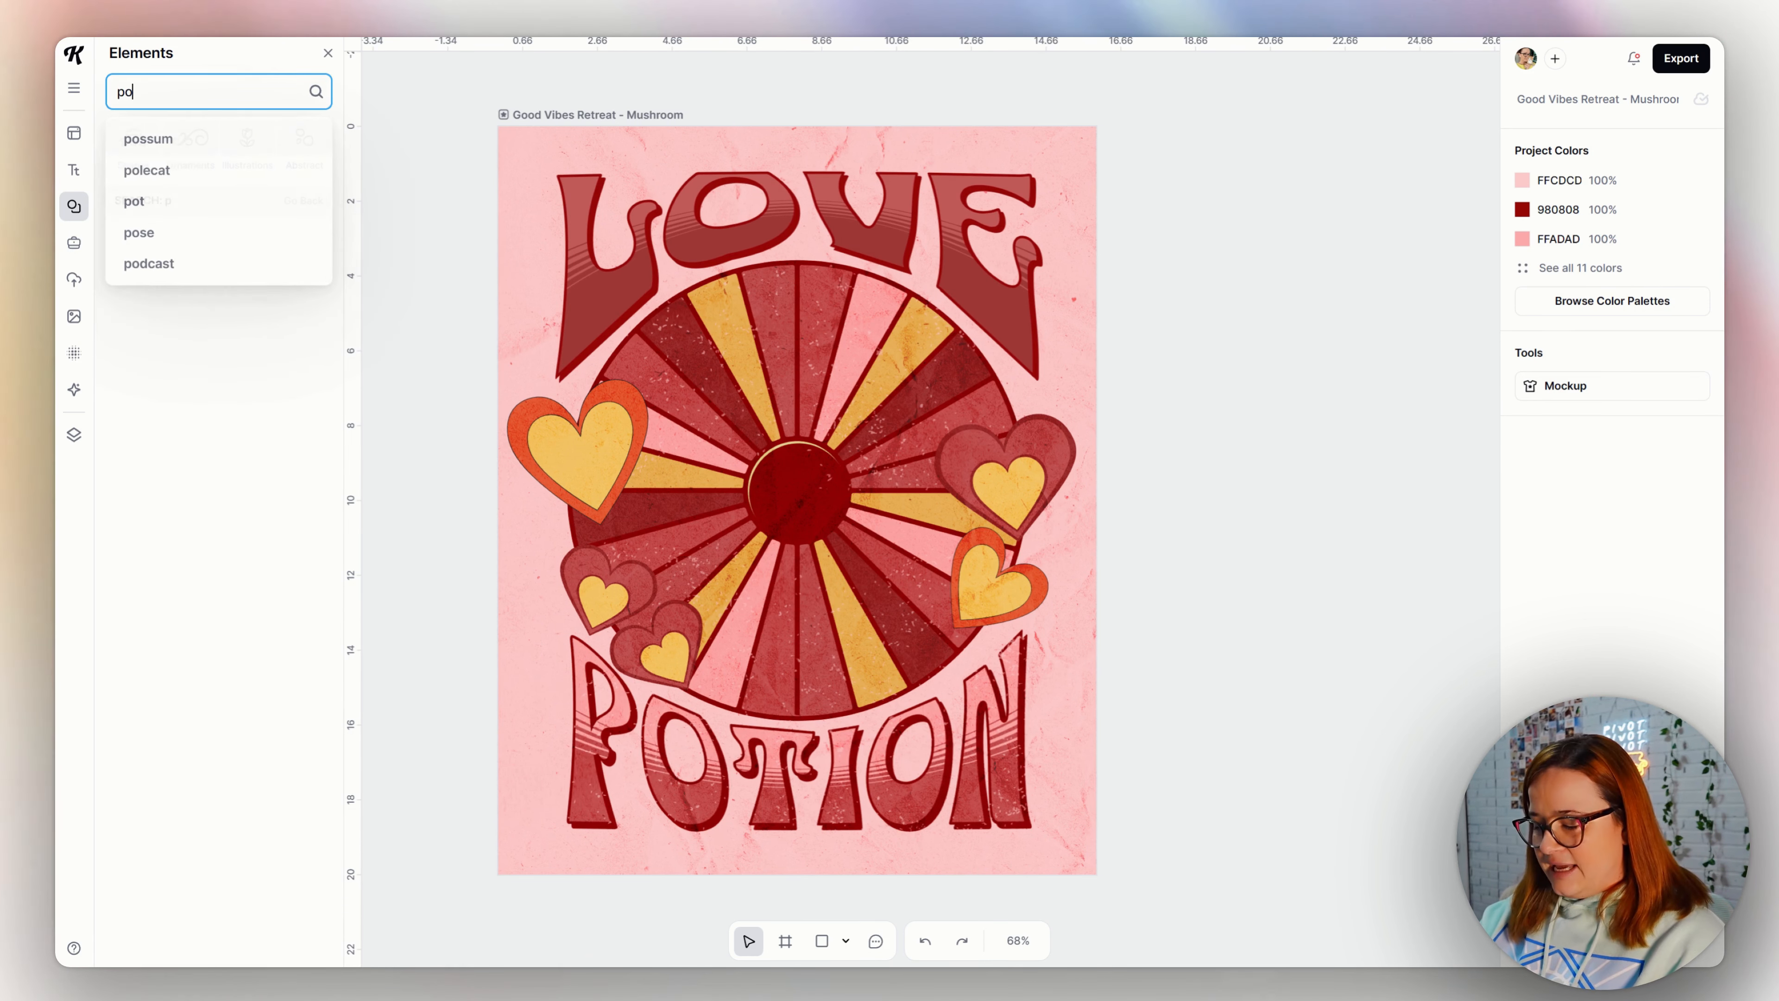
type("tion")
key("Return")
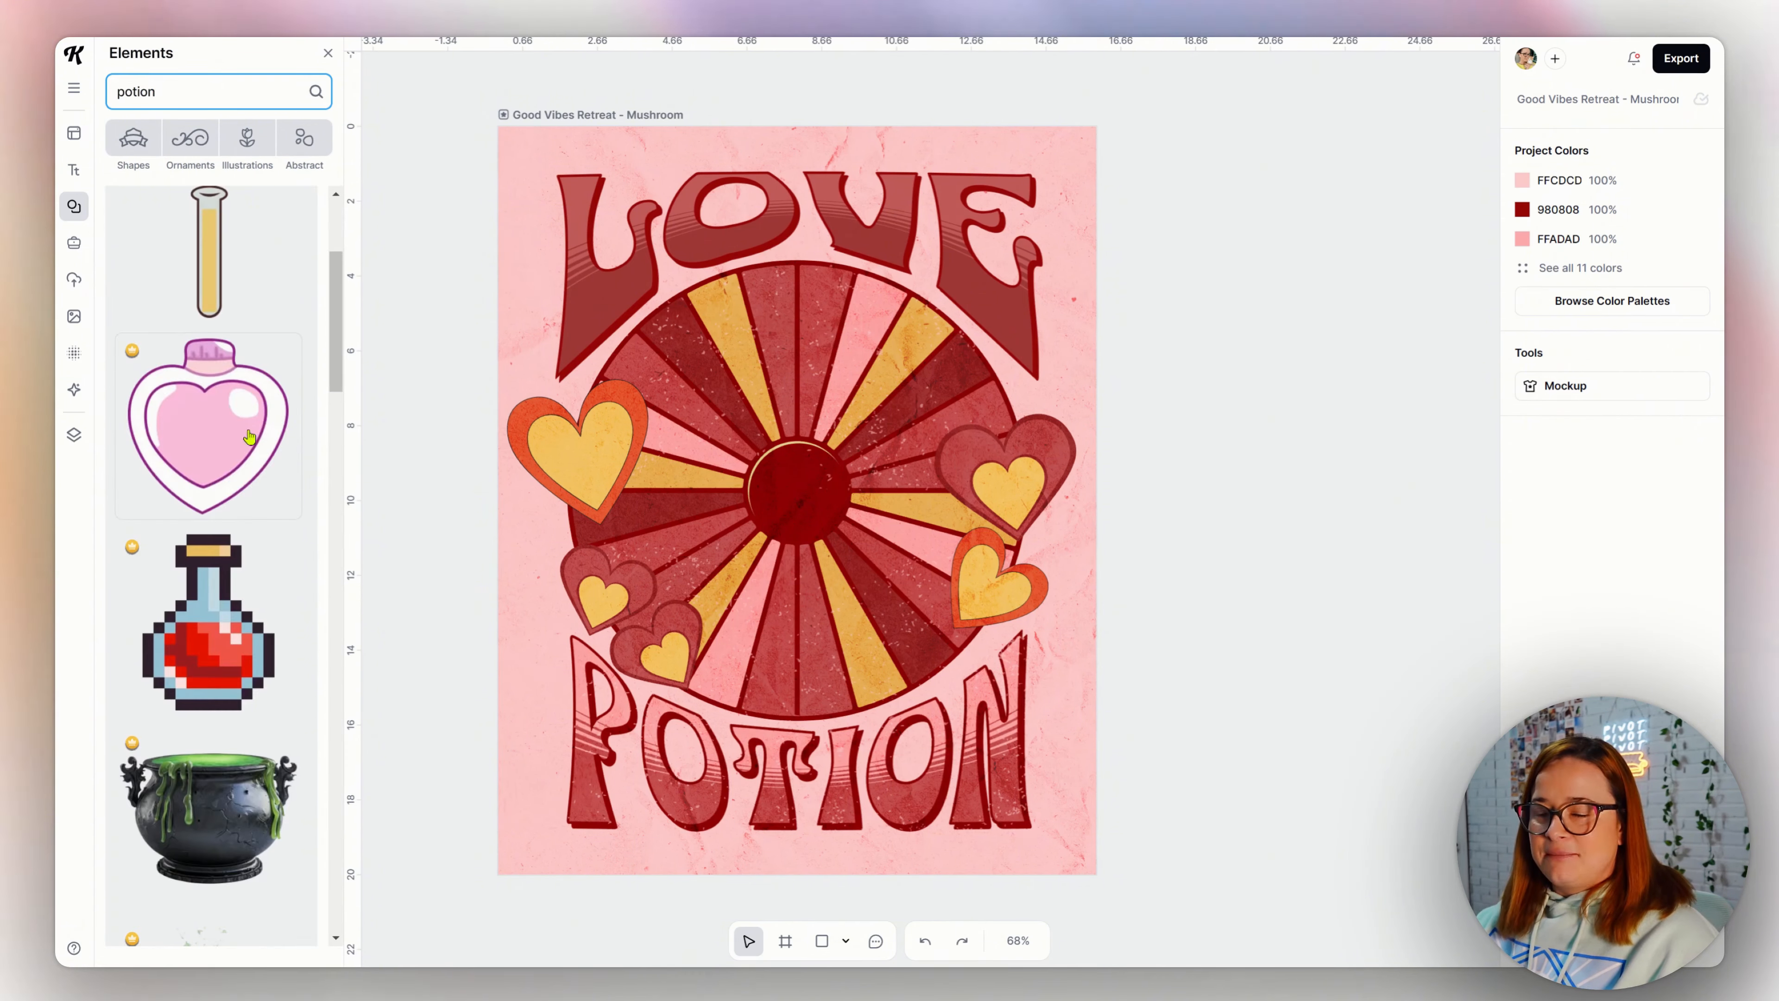
scroll(233, 467, "down", 5)
scroll(231, 316, "up", 5)
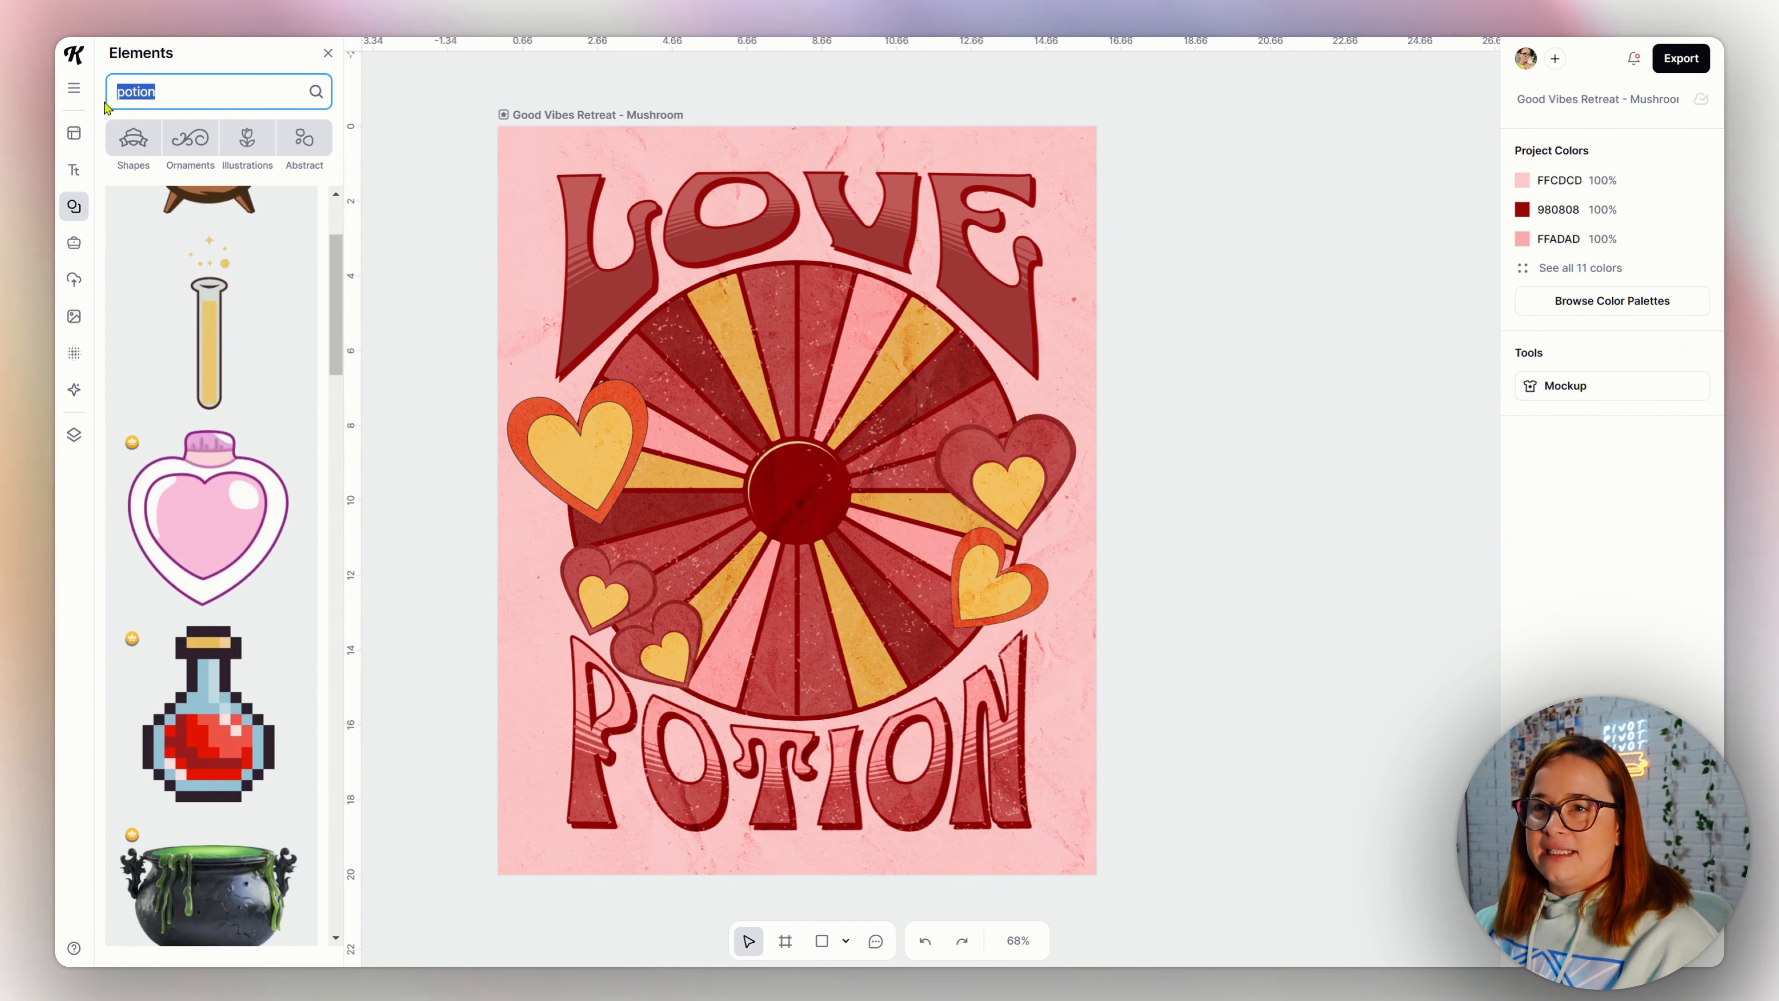
type("ab")
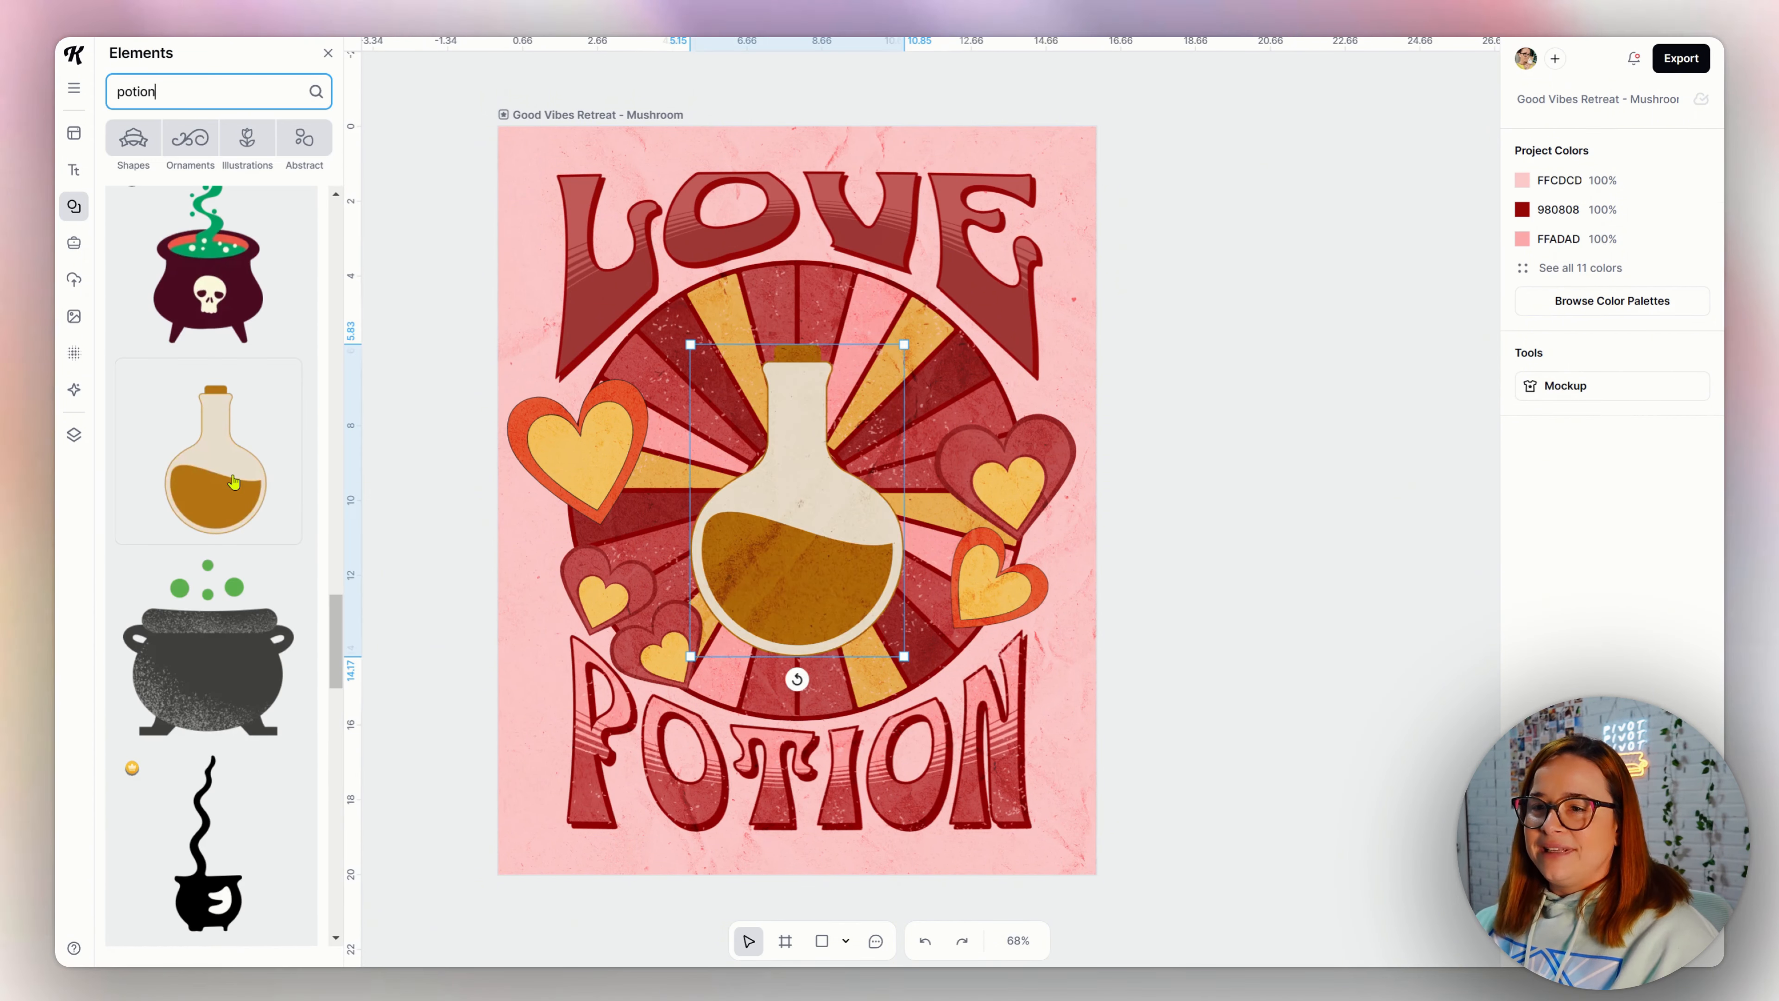
- Enlarge the flask to about 8.15 by 11.90 in and centre it over the sunburst circle
left_click_drag(810, 575, 802, 548)
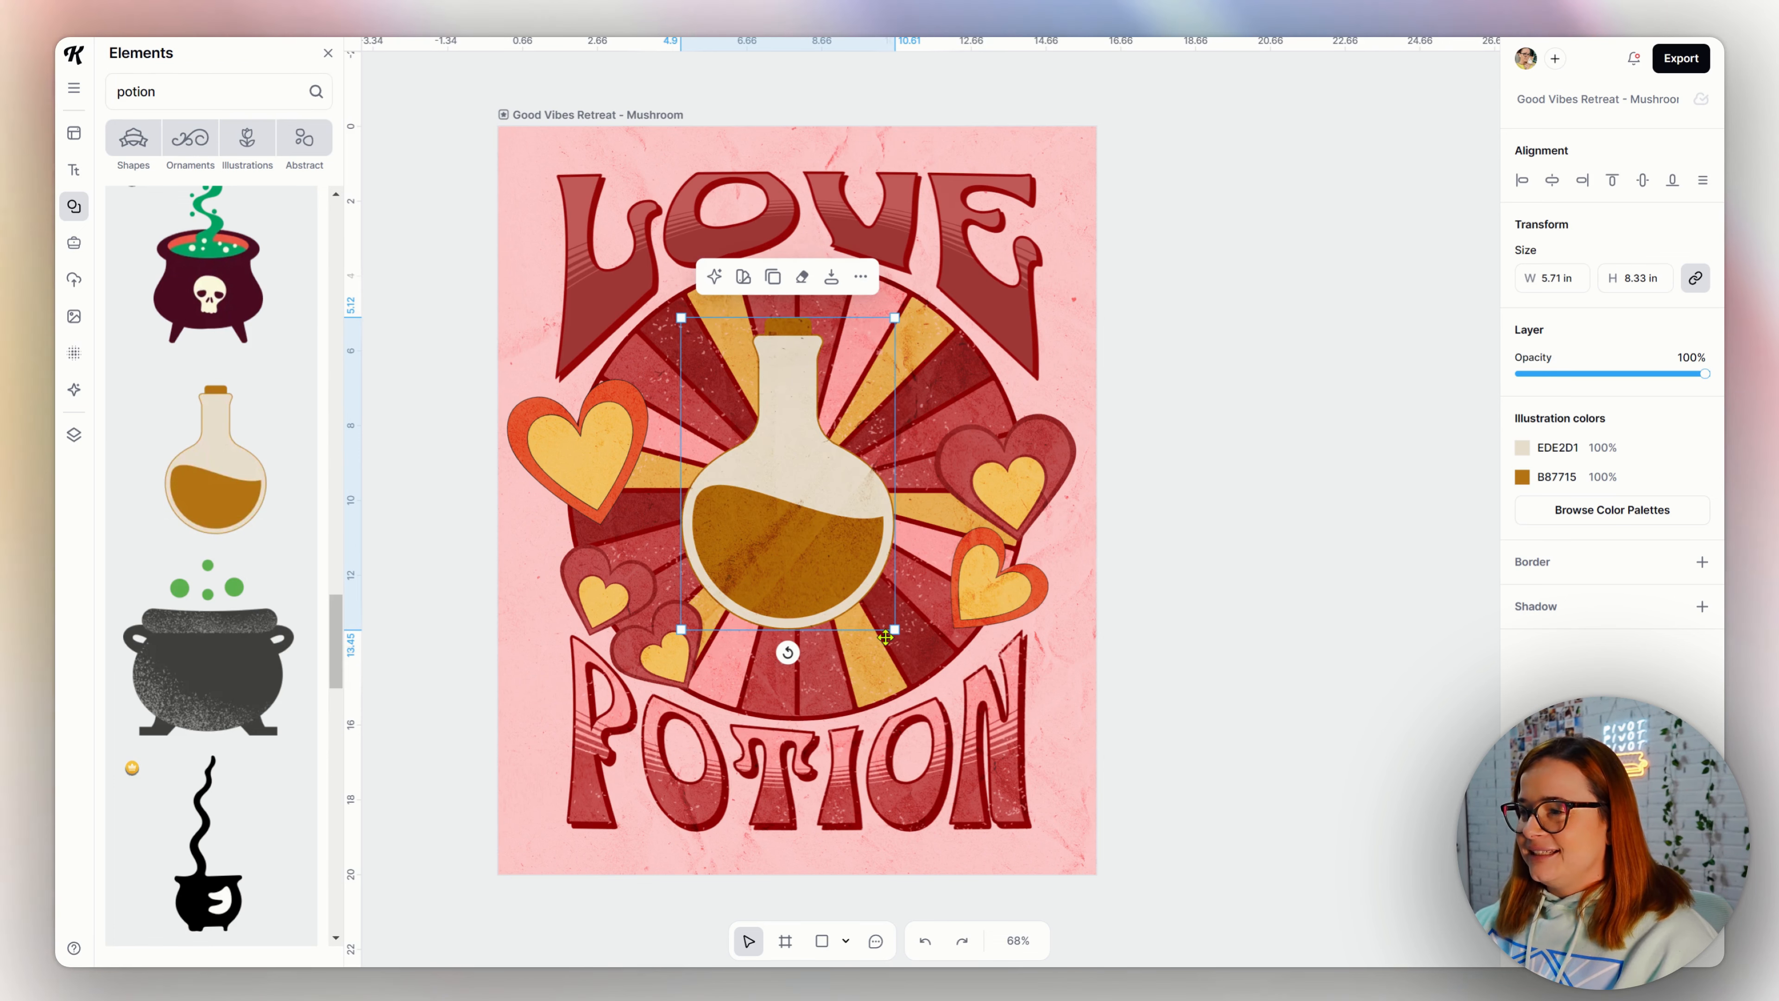
left_click_drag(894, 629, 985, 762)
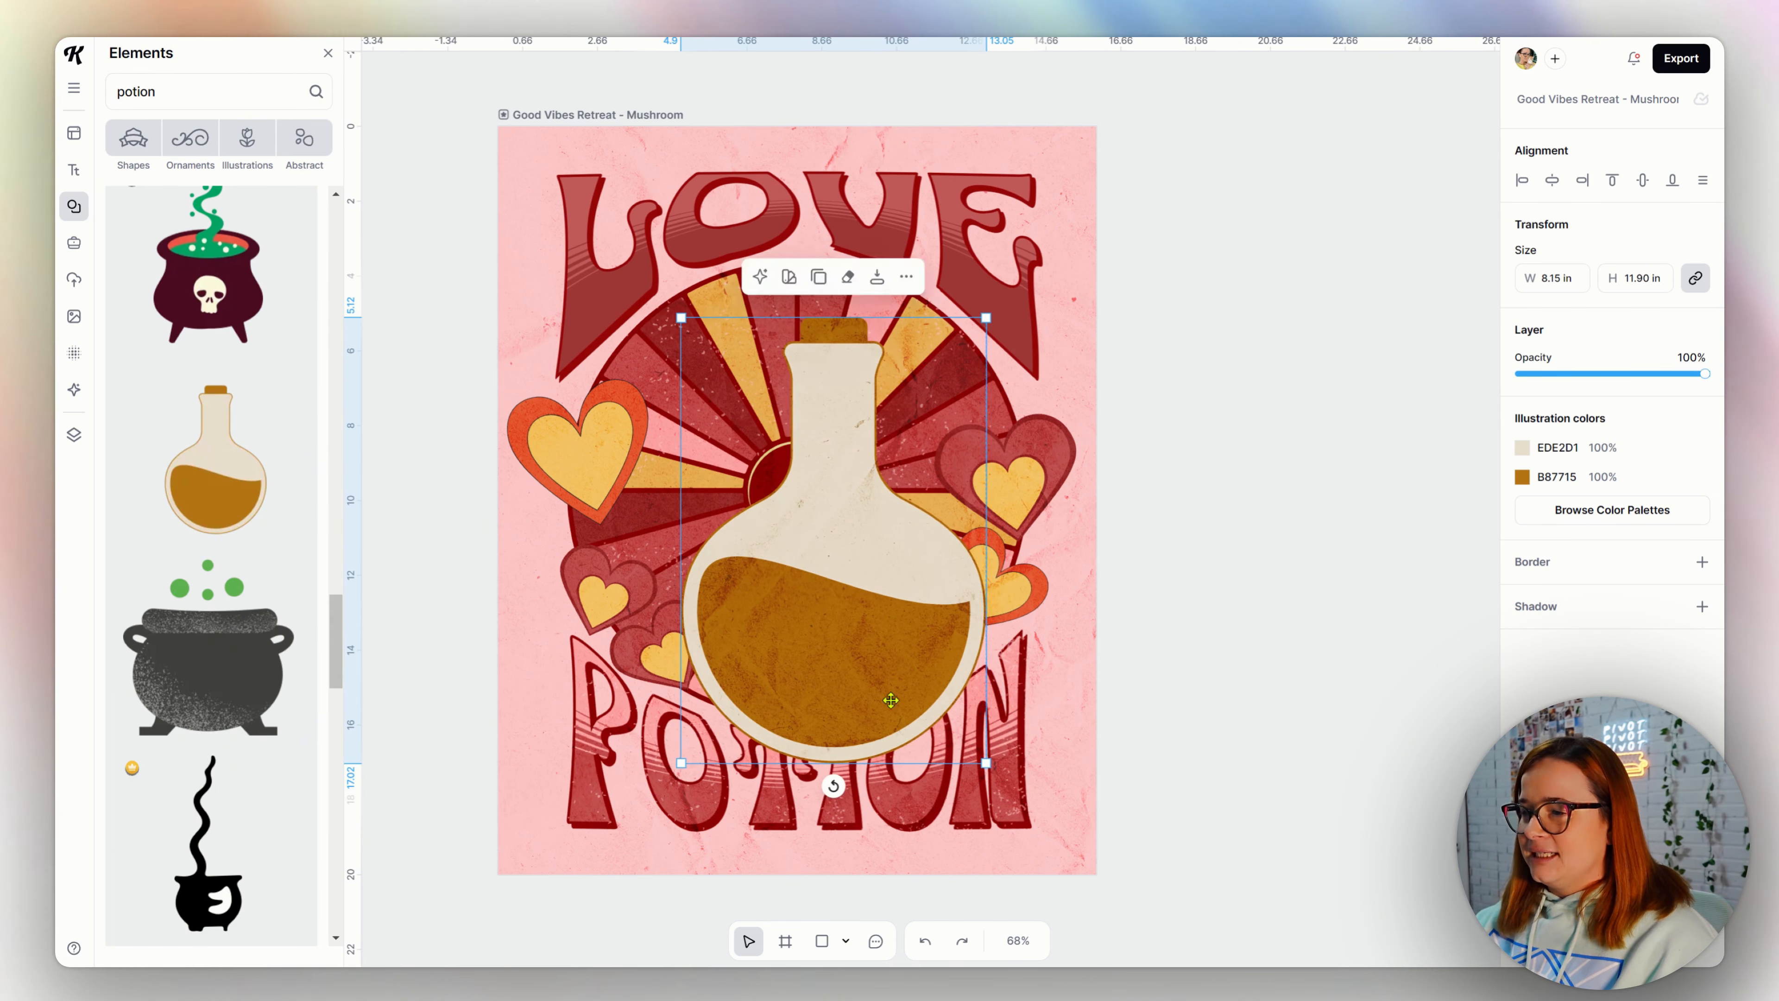
left_click_drag(853, 684, 817, 634)
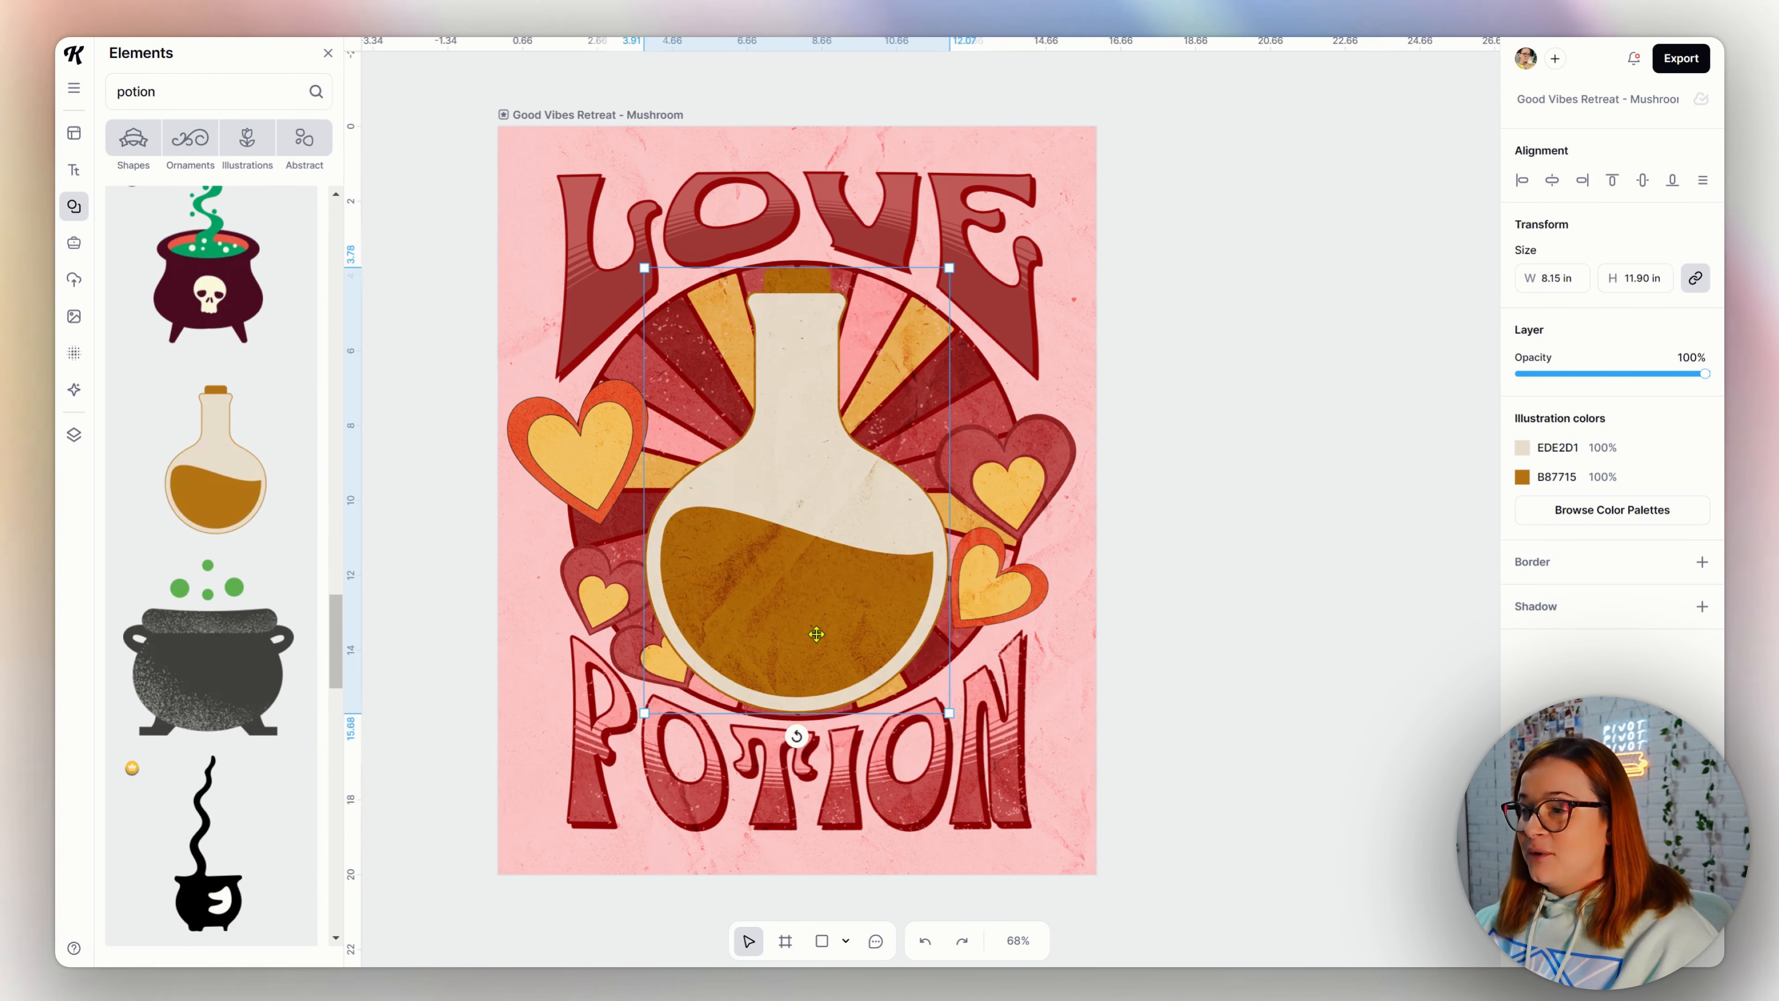
- Arrange five small tilted red and orange hearts across the amber liquid inside the flask
left_click(424, 624)
left_click(563, 596)
left_click_drag(562, 597, 751, 607)
left_click_drag(792, 537, 750, 627)
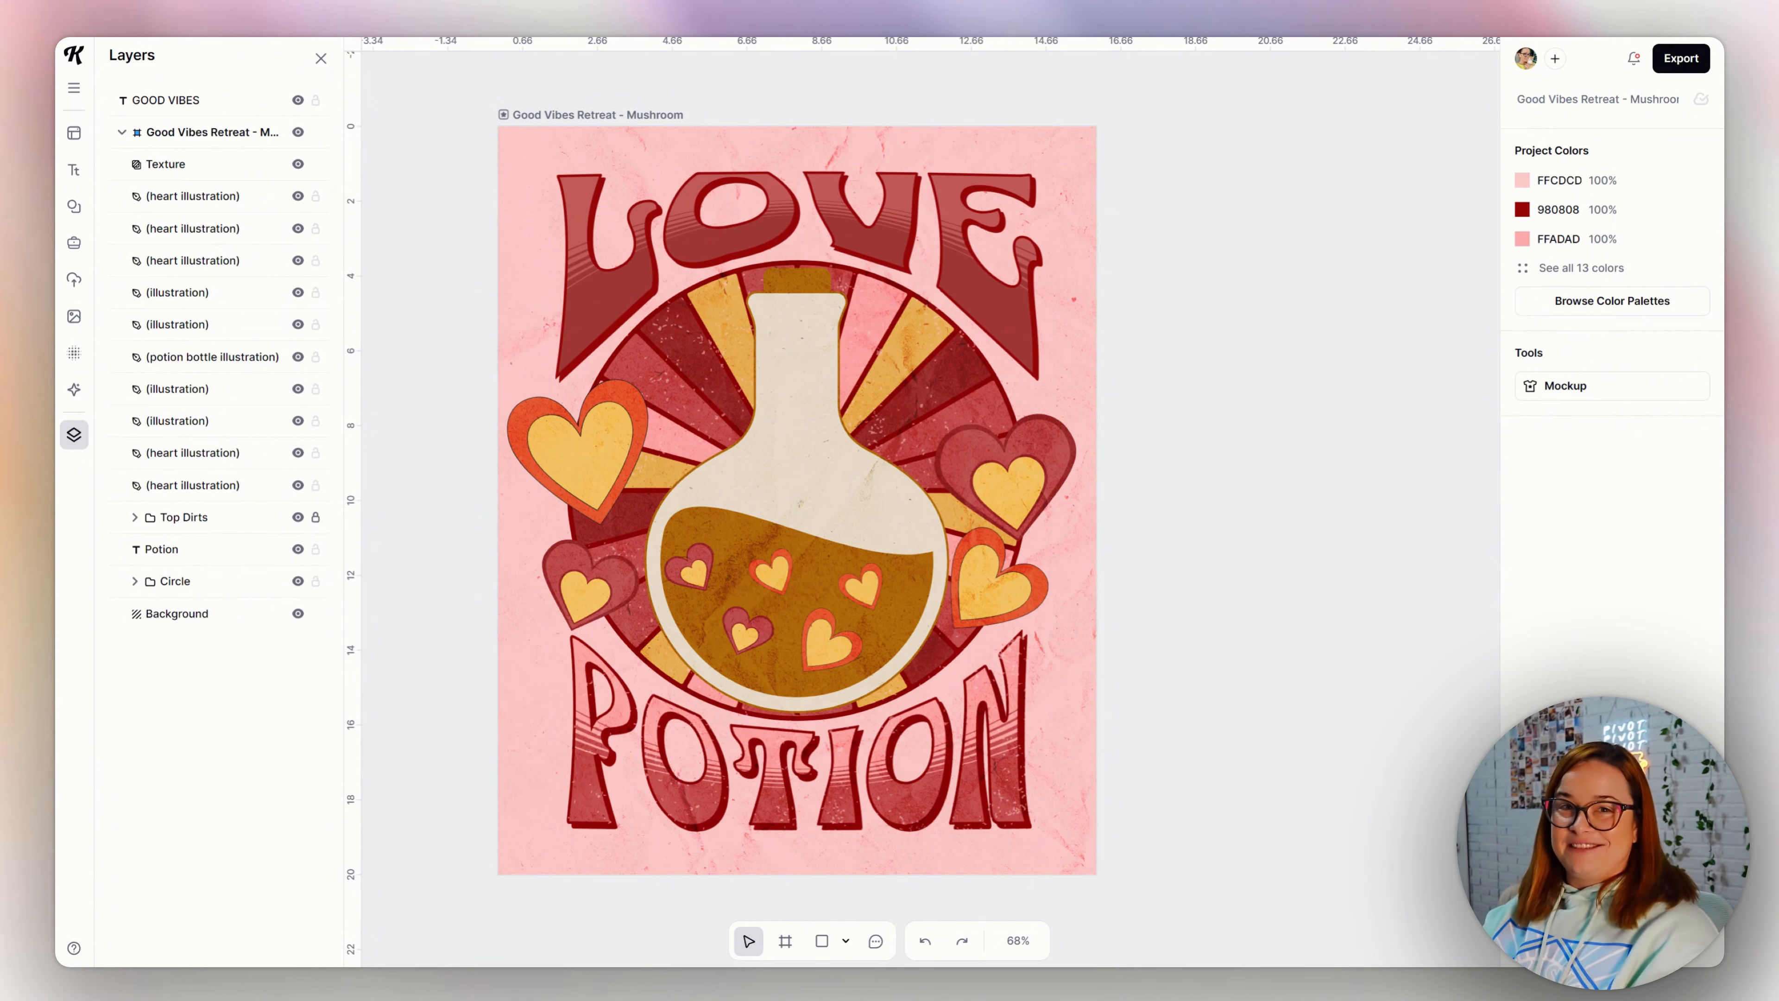
- Replace the LOVE heading with the text "HUGS, KISSES"
double_click(746, 243)
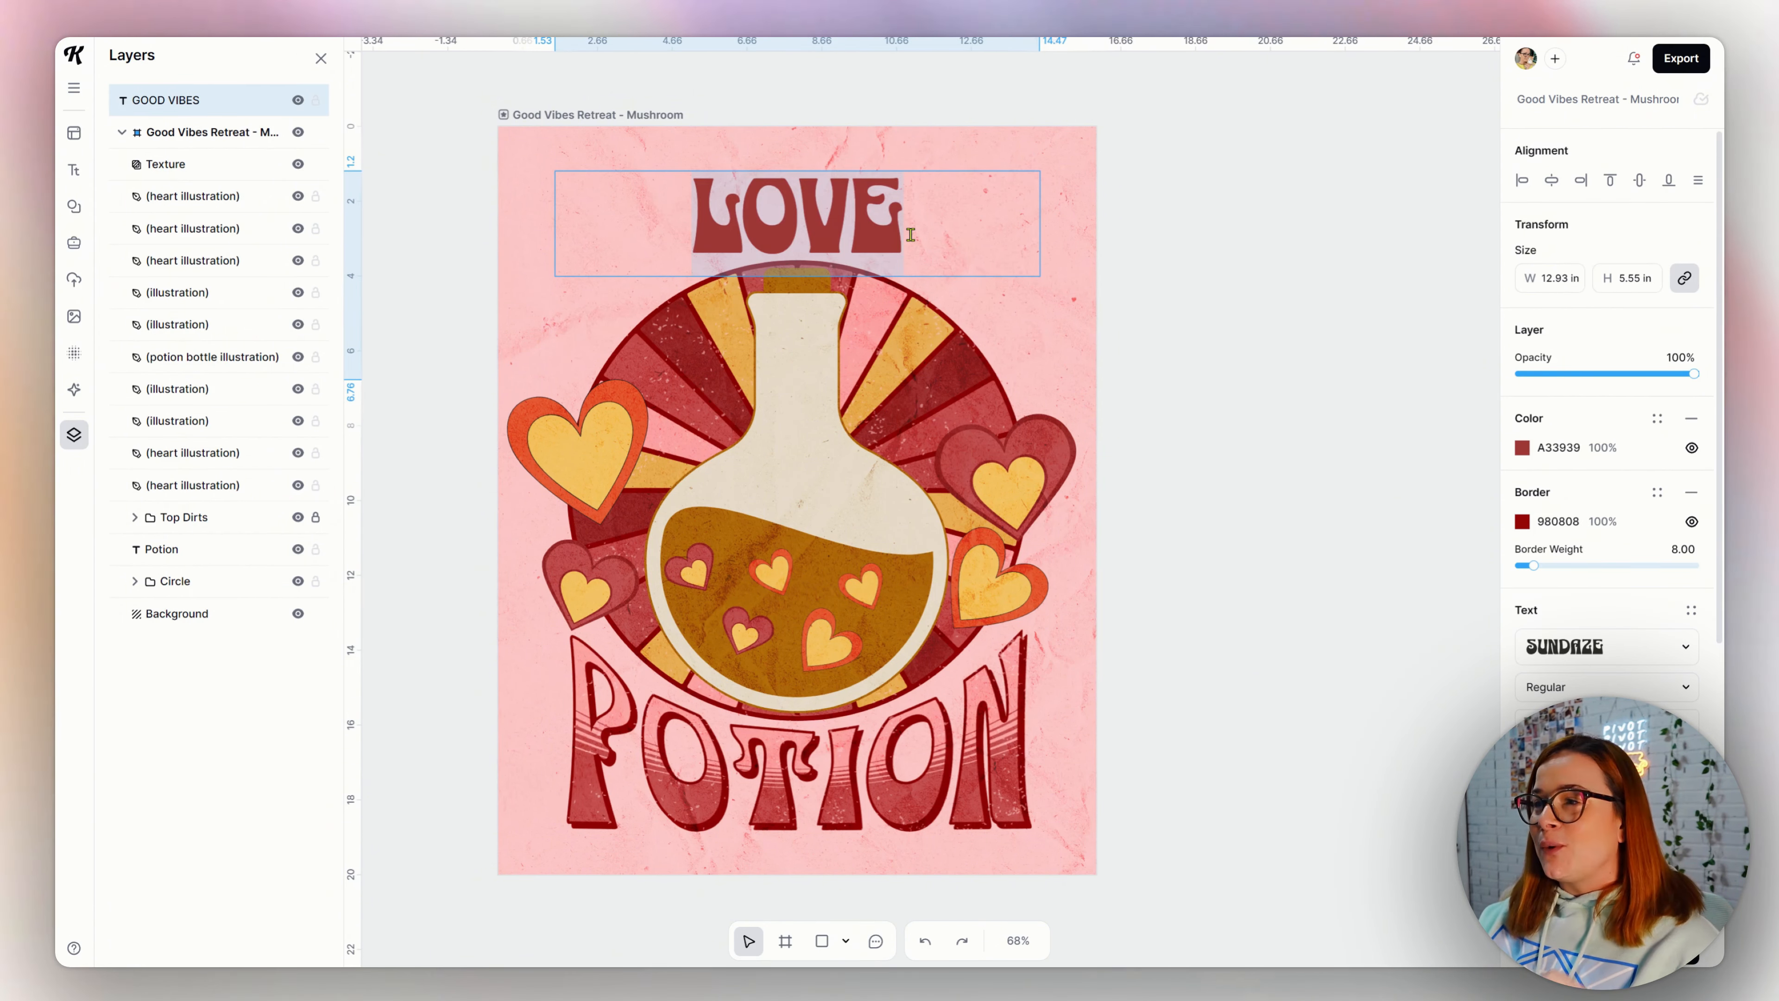
type("HUGS")
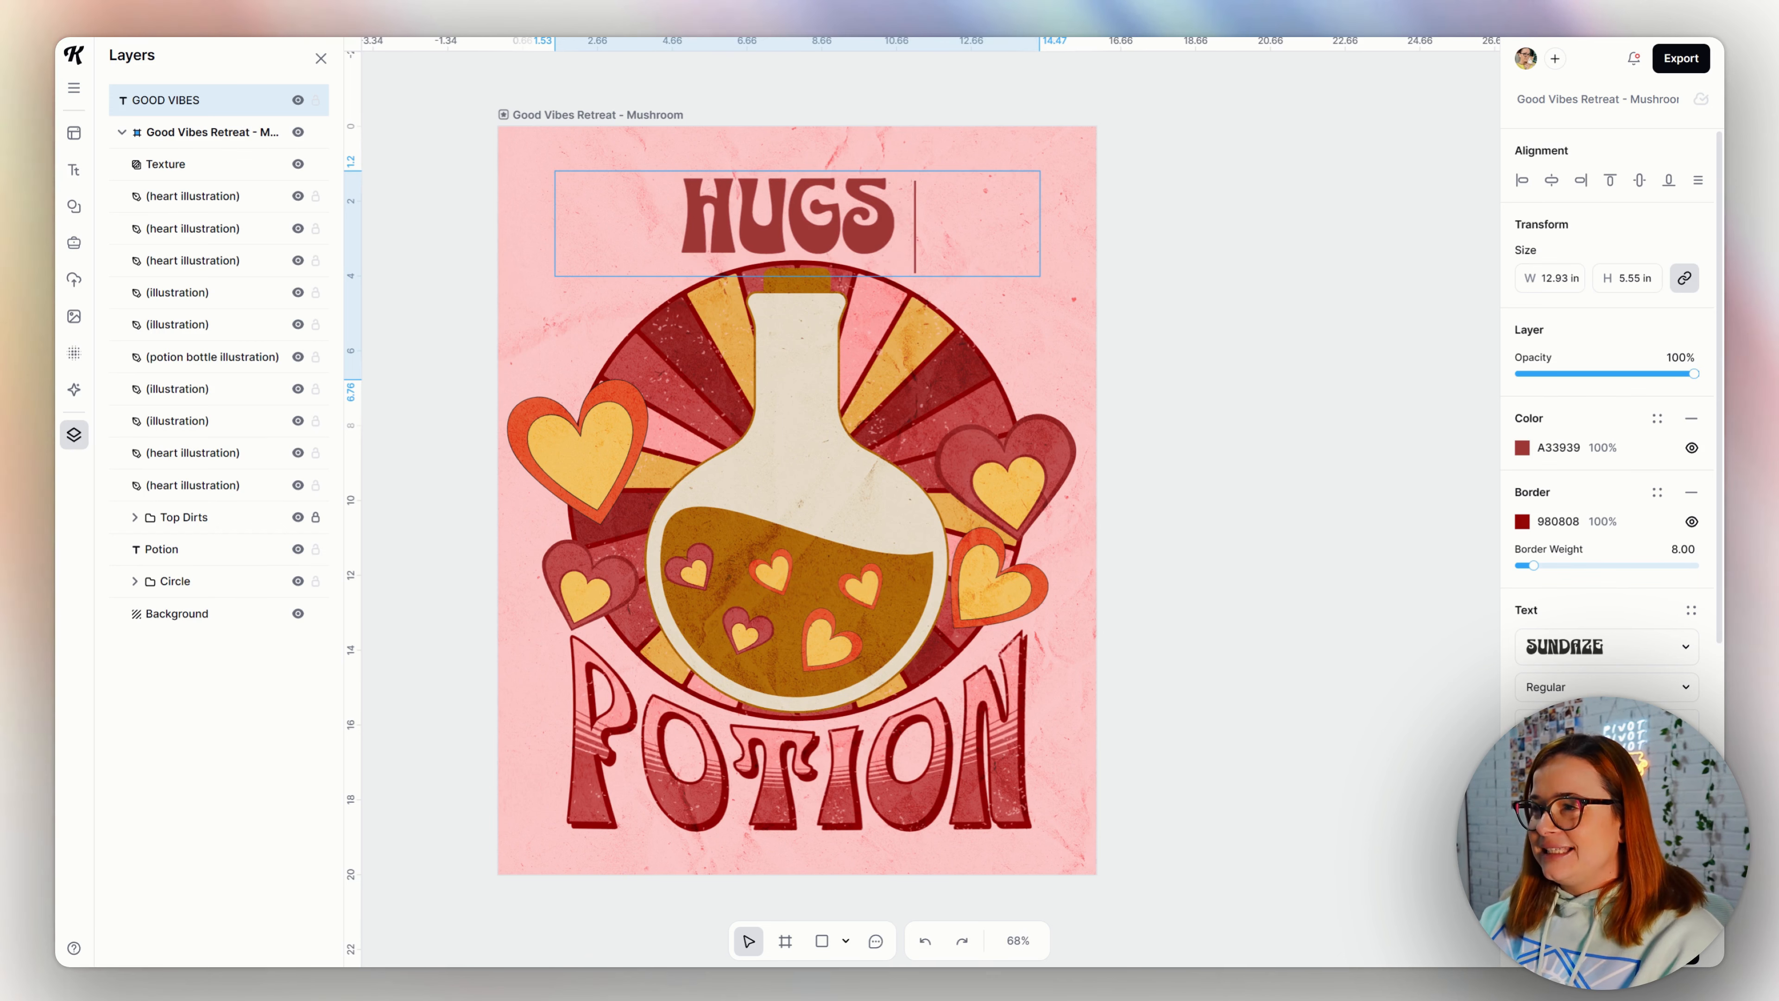
type(", KISSES")
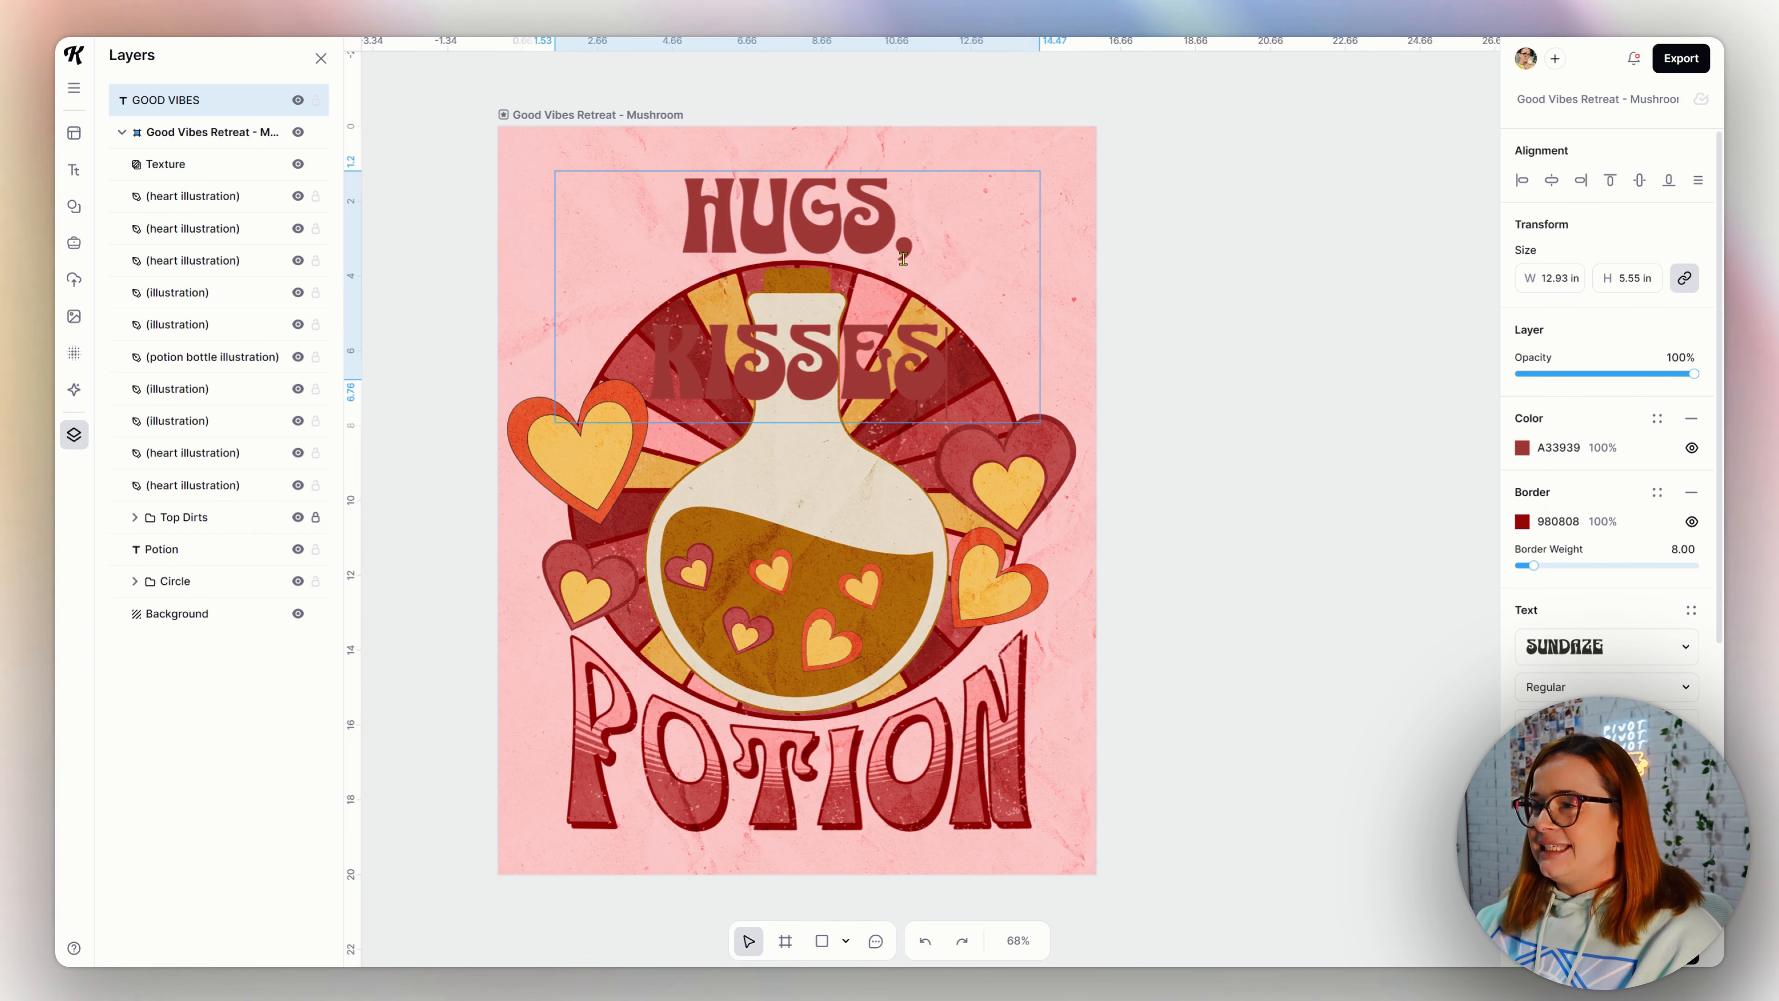
- Replace the POTION text below the circle with "RETRO WISHES"
double_click(997, 719)
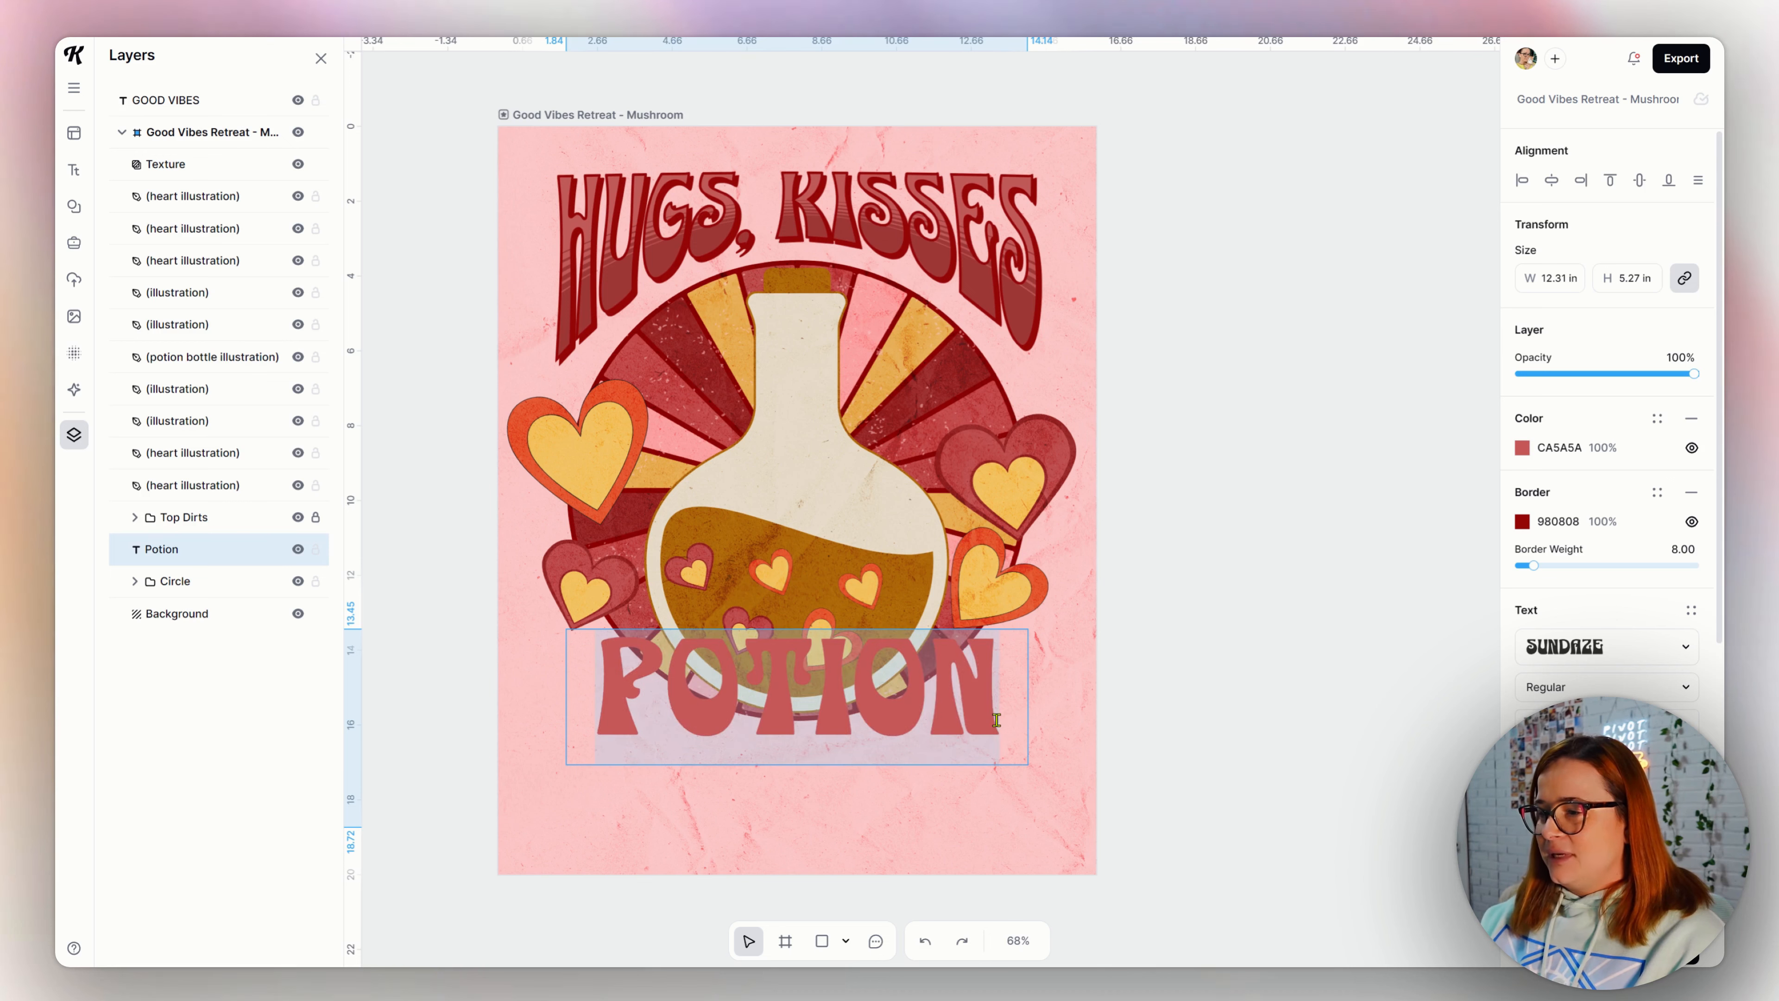
type("RETRO")
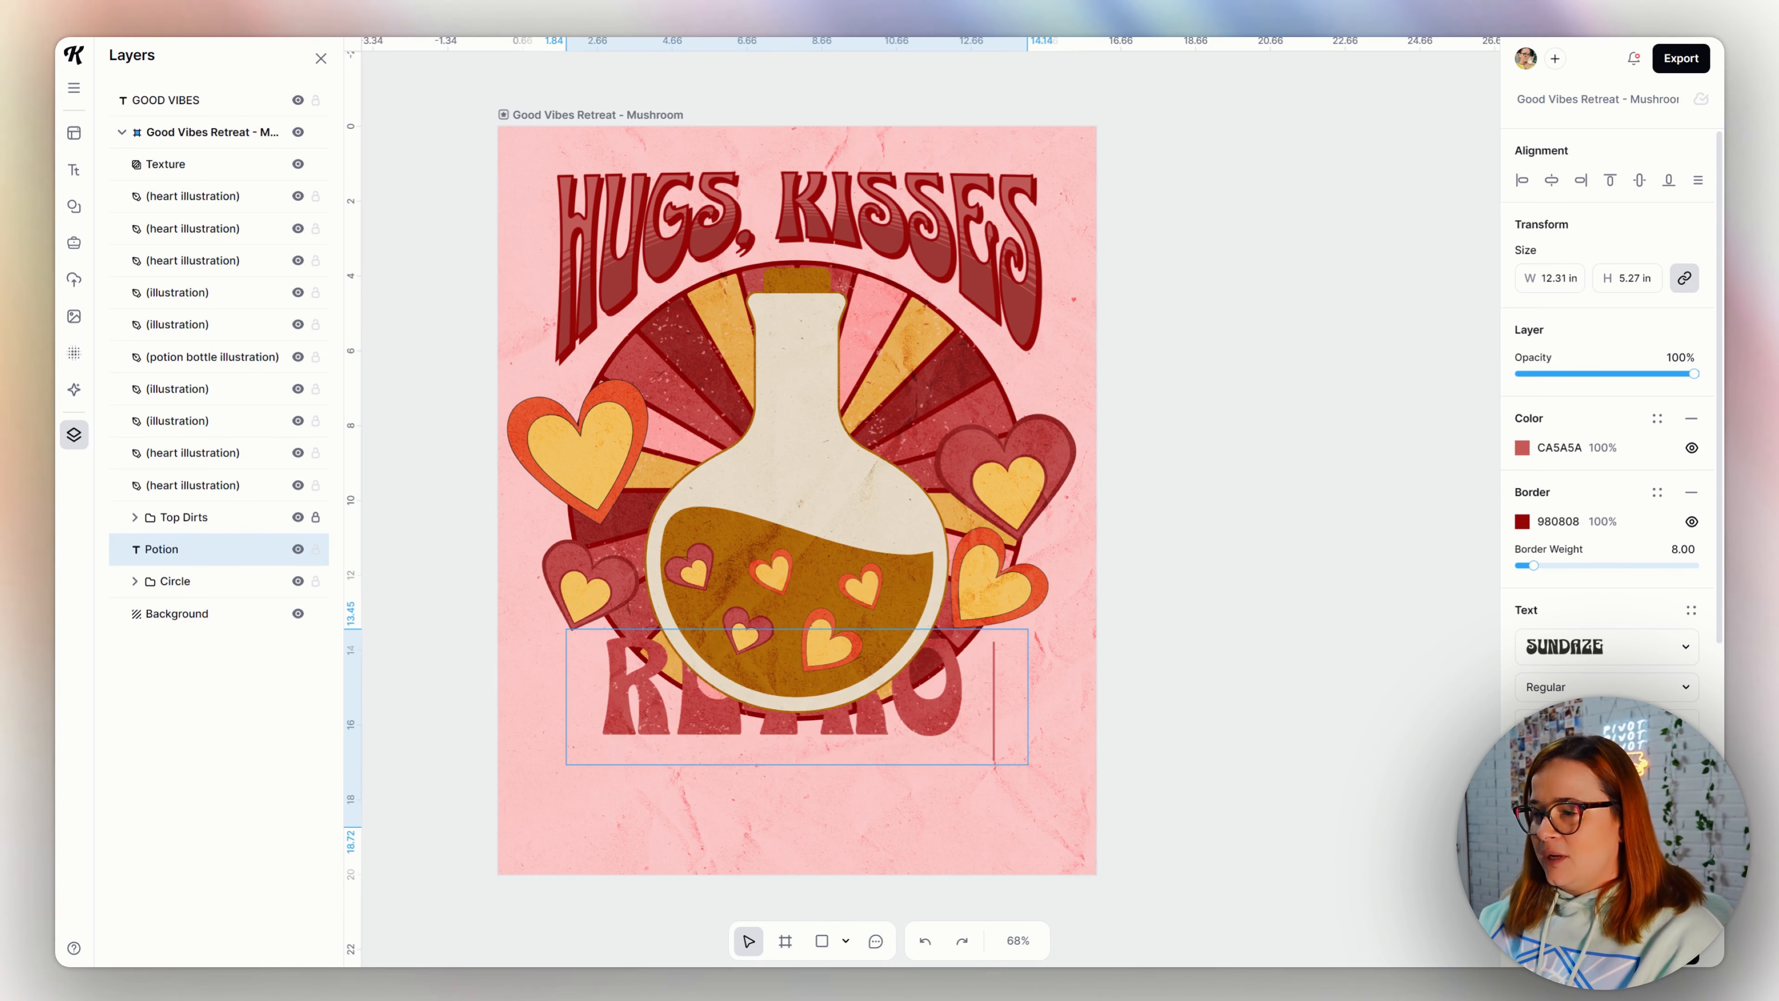
type(" VIBESHES")
key("Escape")
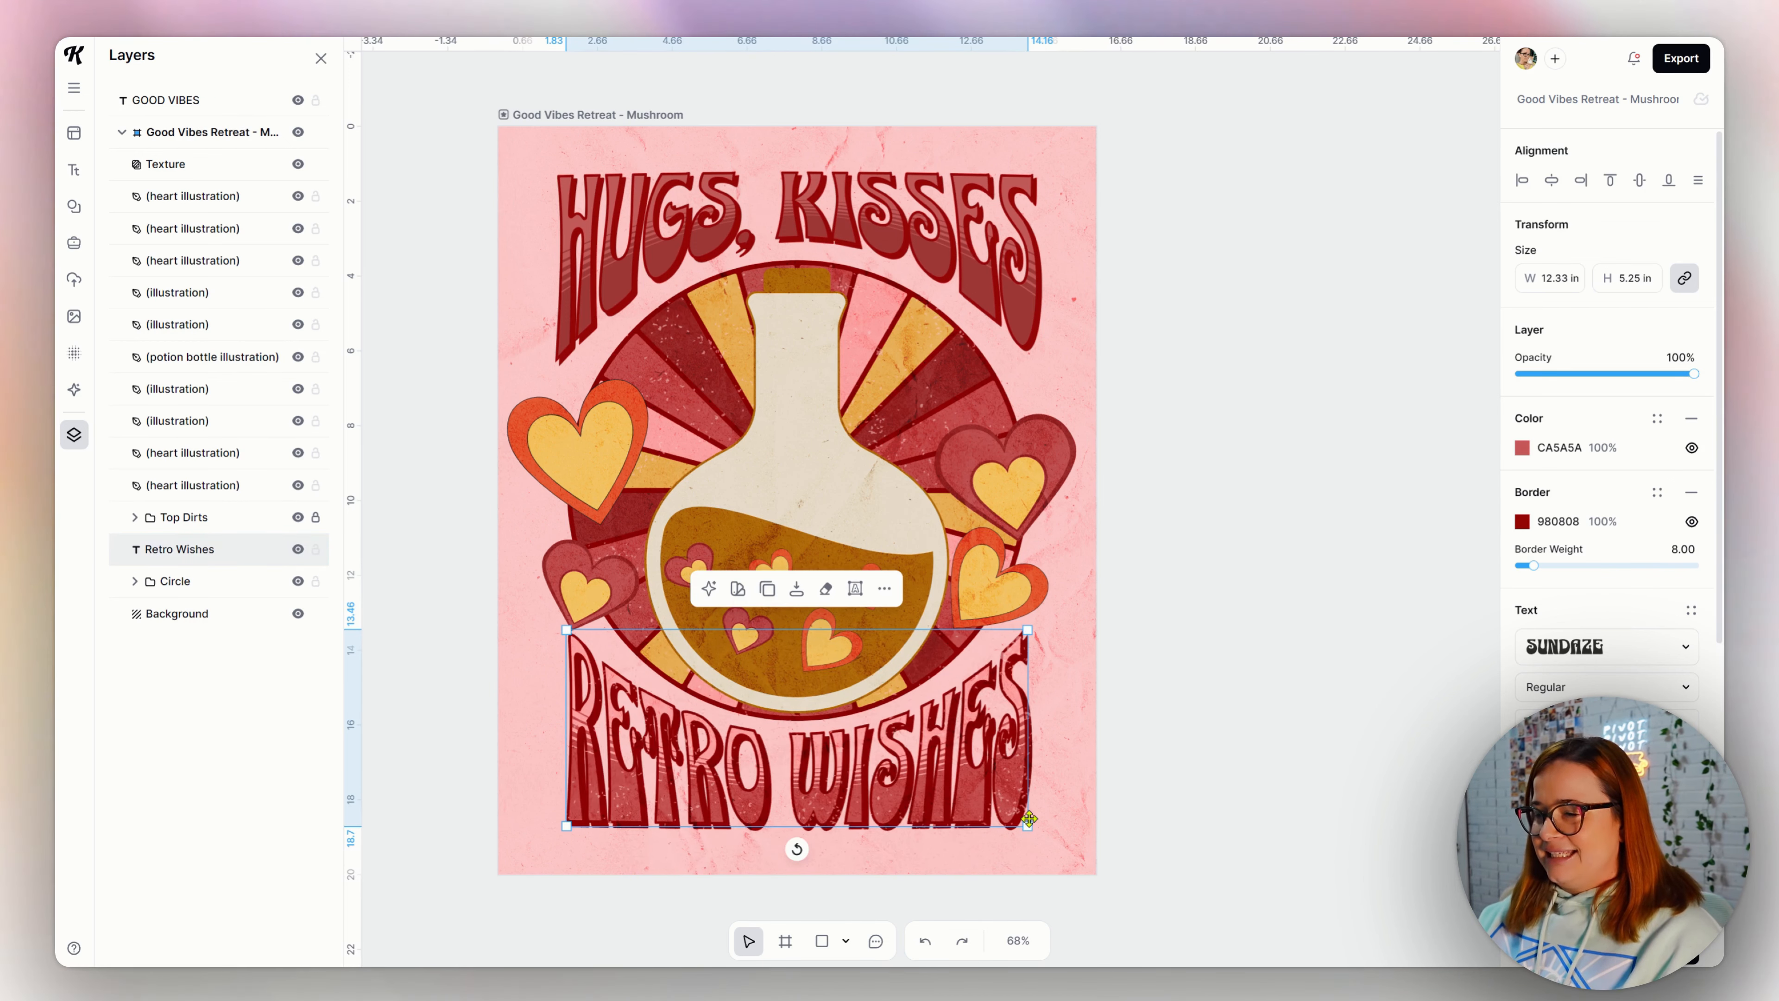
- Enlarge the RETRO WISHES and HUGS, KISSES texts to nearly the poster's width and centre the upper one
left_click_drag(1028, 827, 977, 833)
left_click(1030, 347)
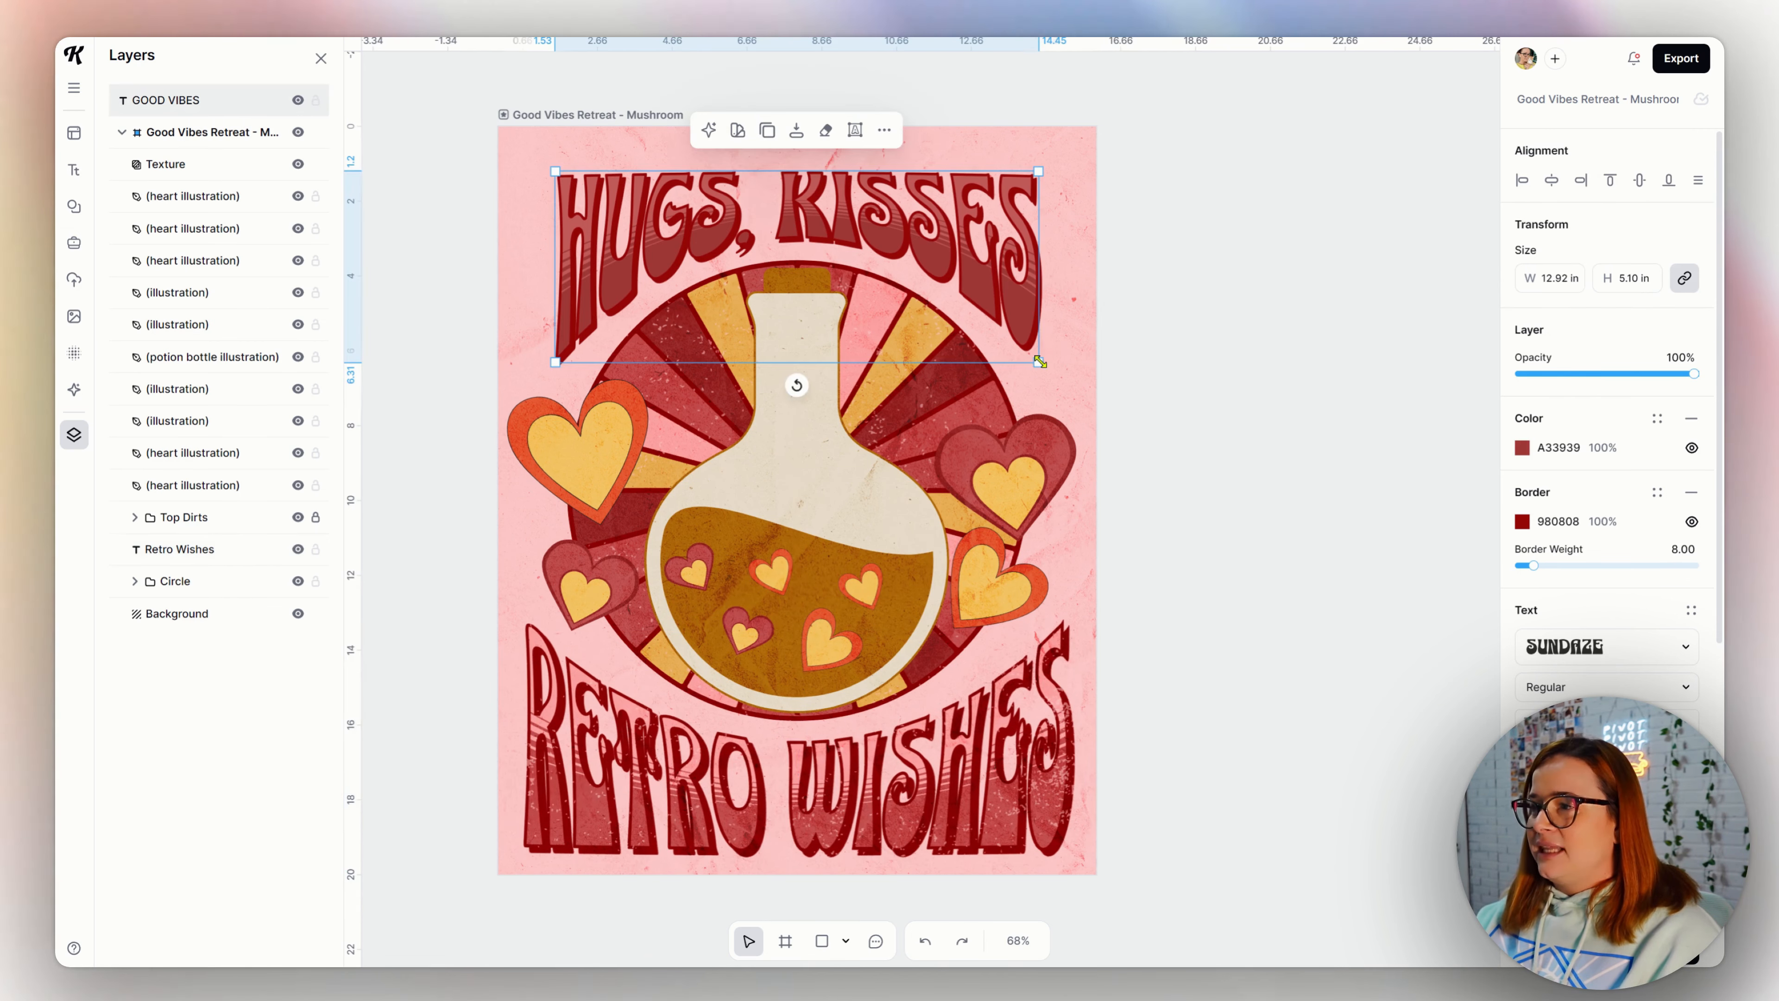
left_click_drag(1039, 363, 1082, 406)
left_click_drag(1015, 248, 986, 235)
left_click(1441, 506)
- Delete the flask, the two smallest orange hearts inside it and both hearts on the circle's right edge
left_click(812, 489)
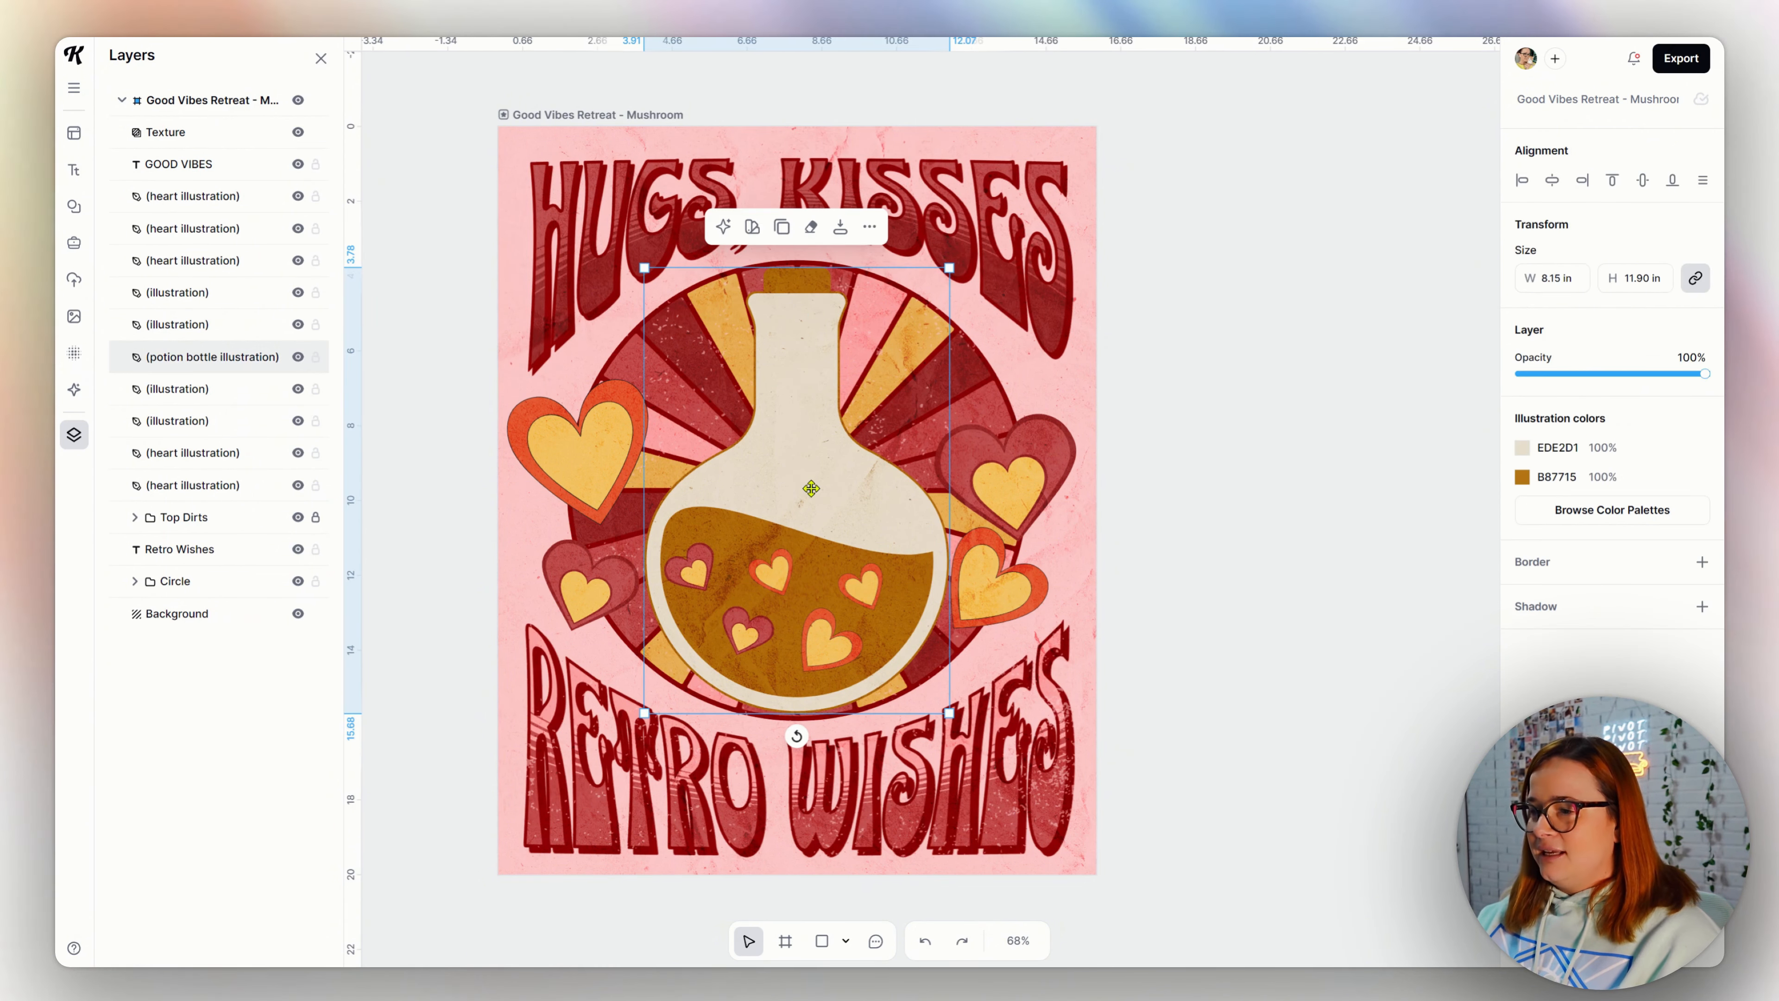
key("Delete")
left_click(776, 571)
key("Delete")
left_click(861, 585)
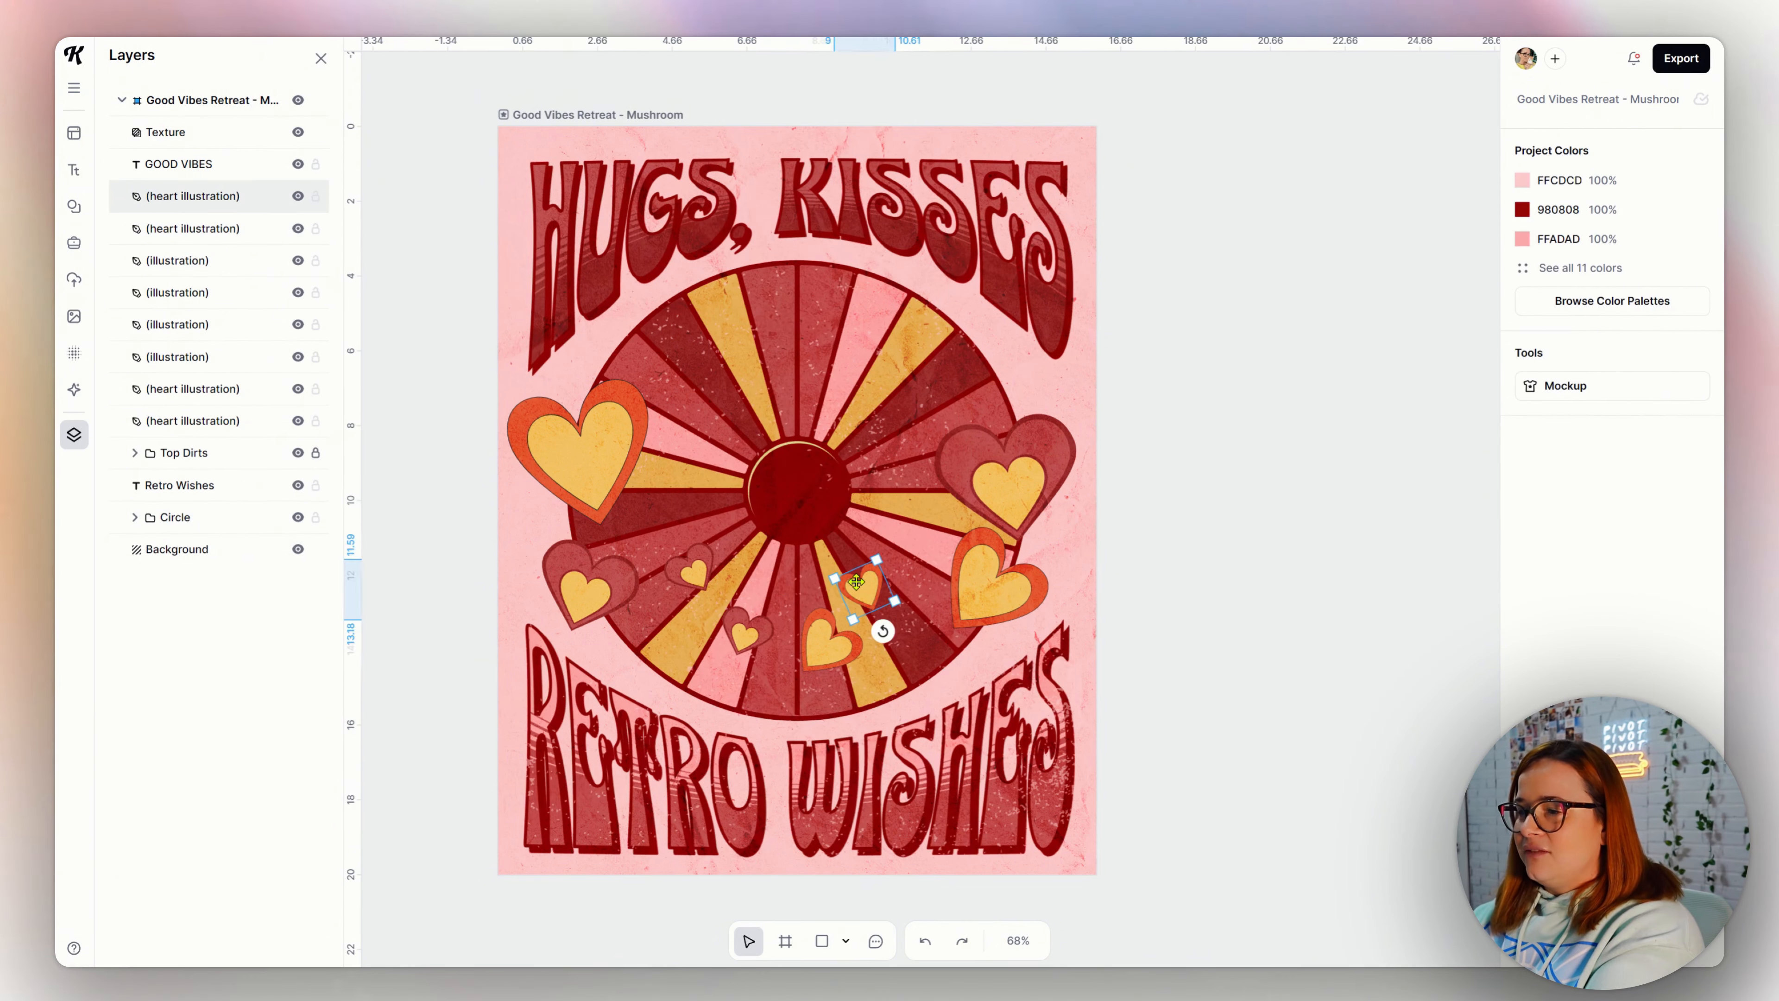
key("Delete")
left_click(1006, 487)
key("Delete")
left_click(992, 580)
key("Delete")
- Delete all remaining hearts and the sunburst circle, leaving only the two texts on the textured background
left_click(845, 604)
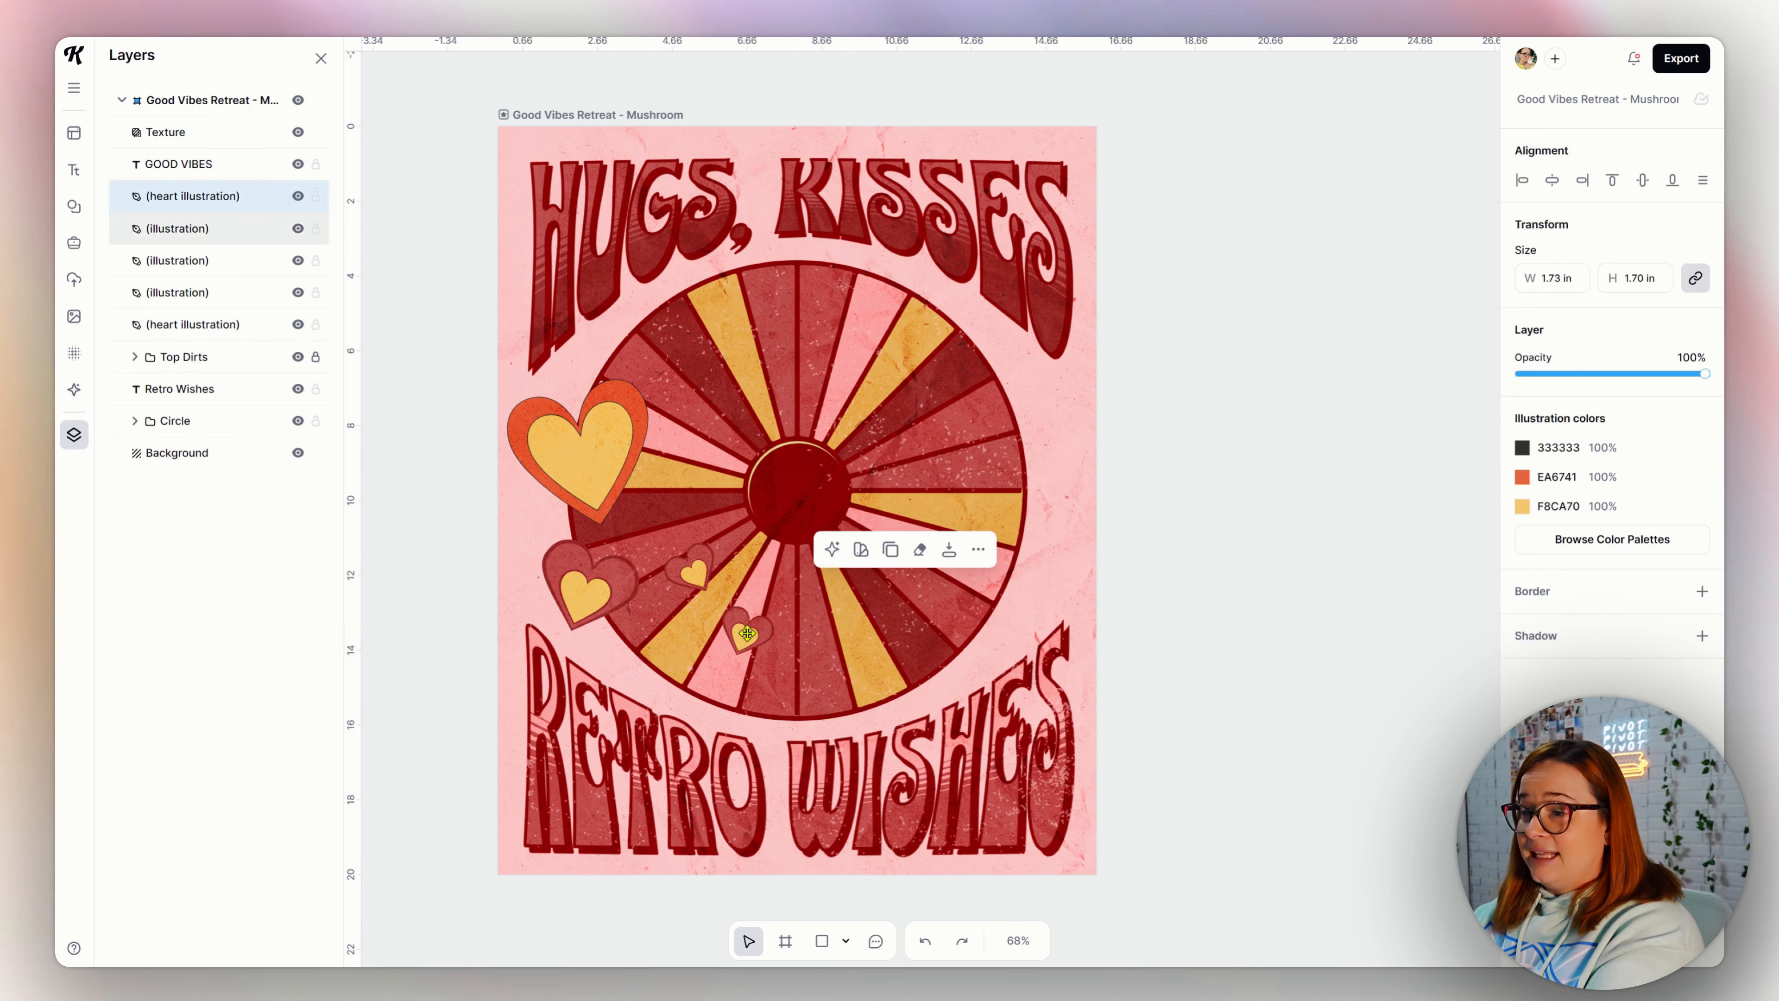
key("Delete")
left_click(749, 627)
key("Delete")
left_click(694, 571)
key("Delete")
left_click(588, 570)
key("Delete")
left_click(582, 431)
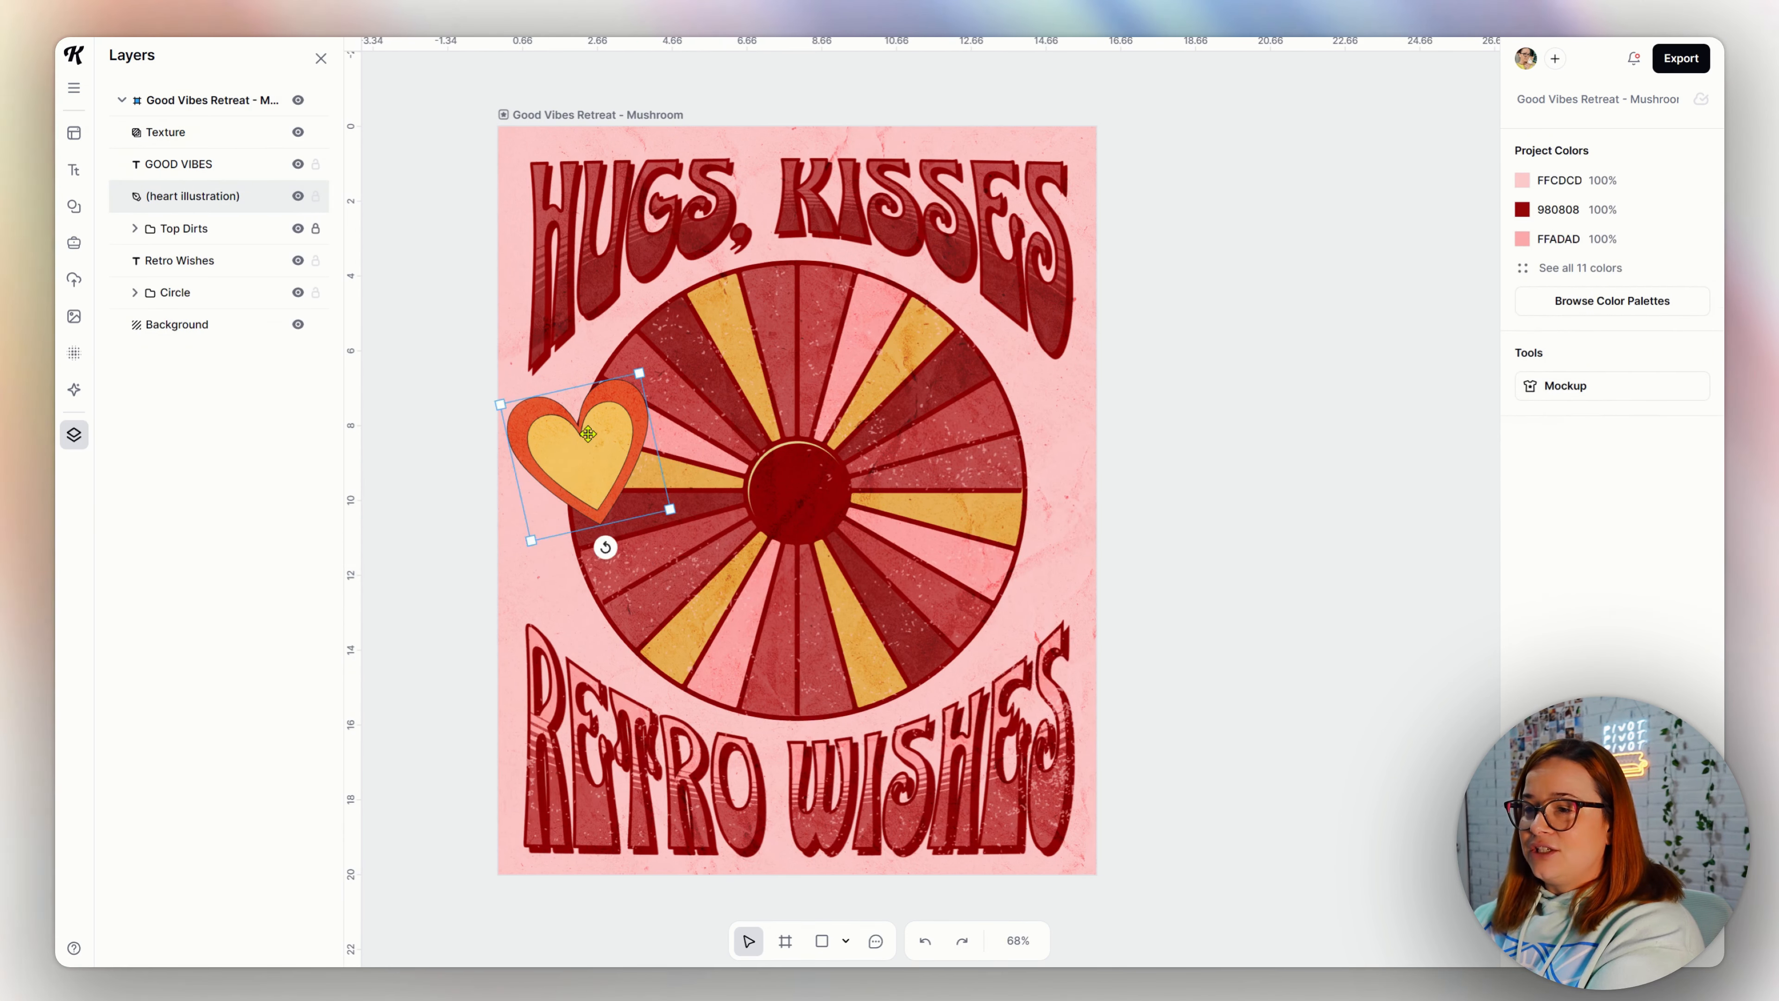
key("Delete")
left_click(798, 491)
key("Delete")
- Recolor the whole poster with the preset pink-and-purple color palette listed after Deep Wood
left_click(1611, 301)
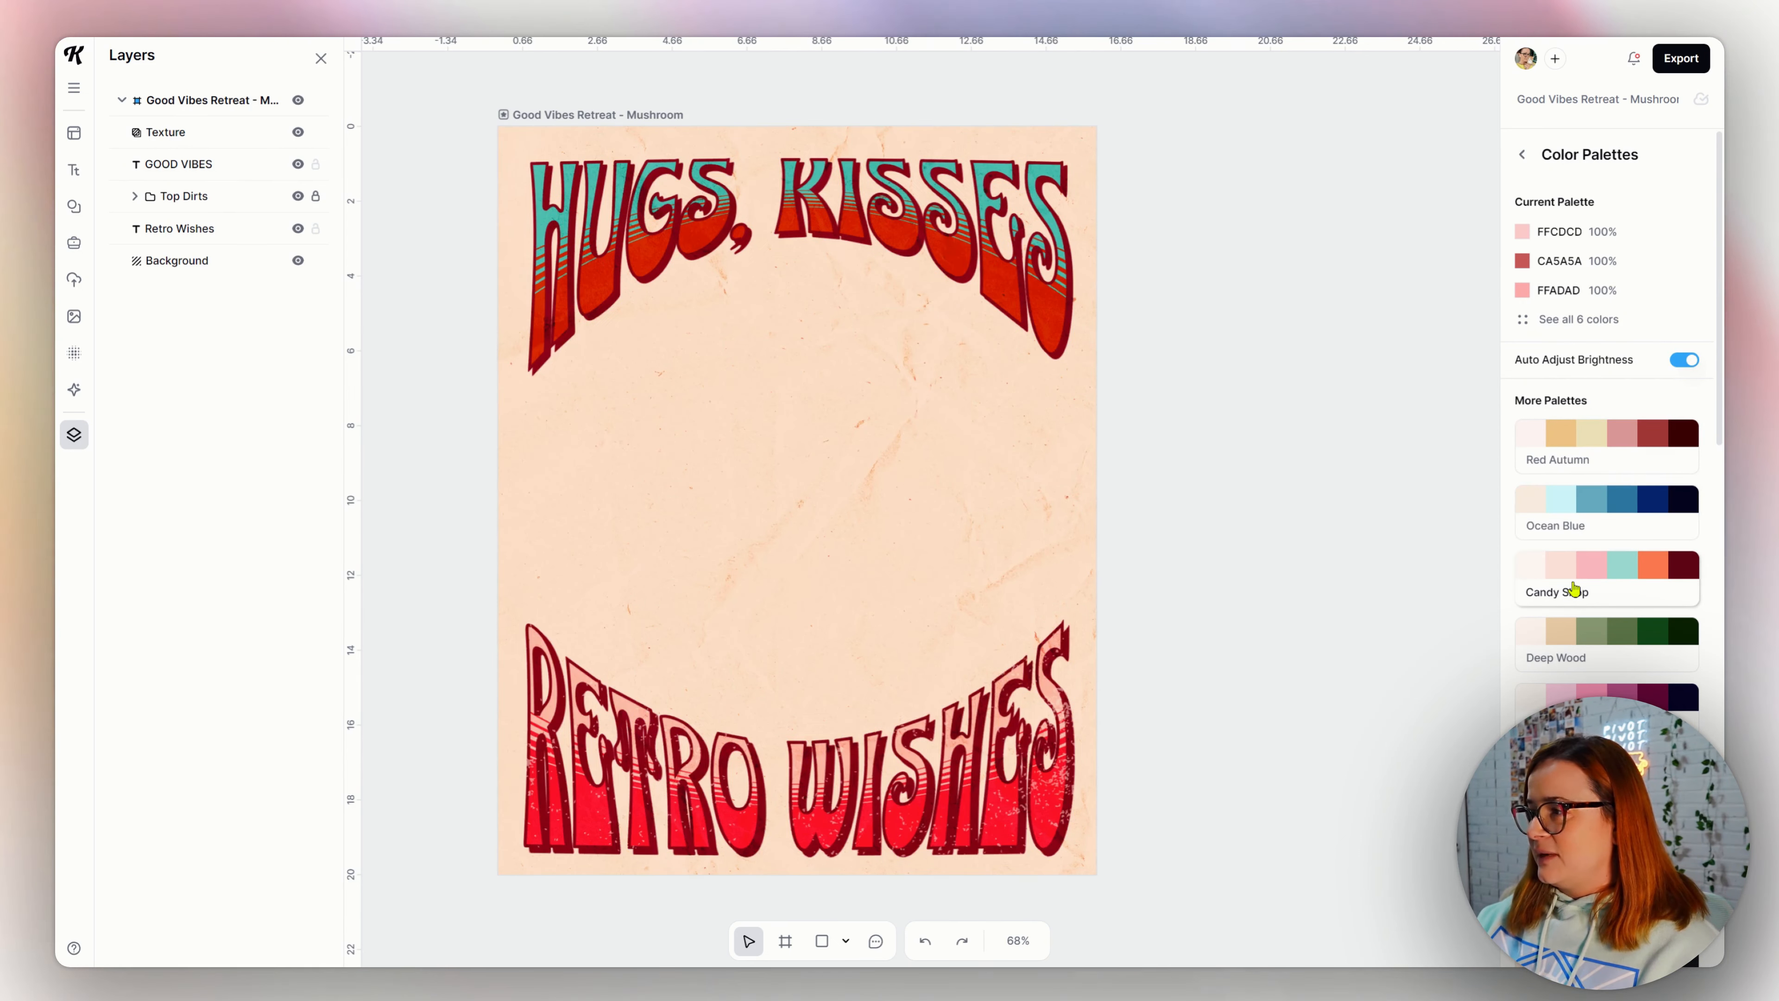
left_click(1546, 701)
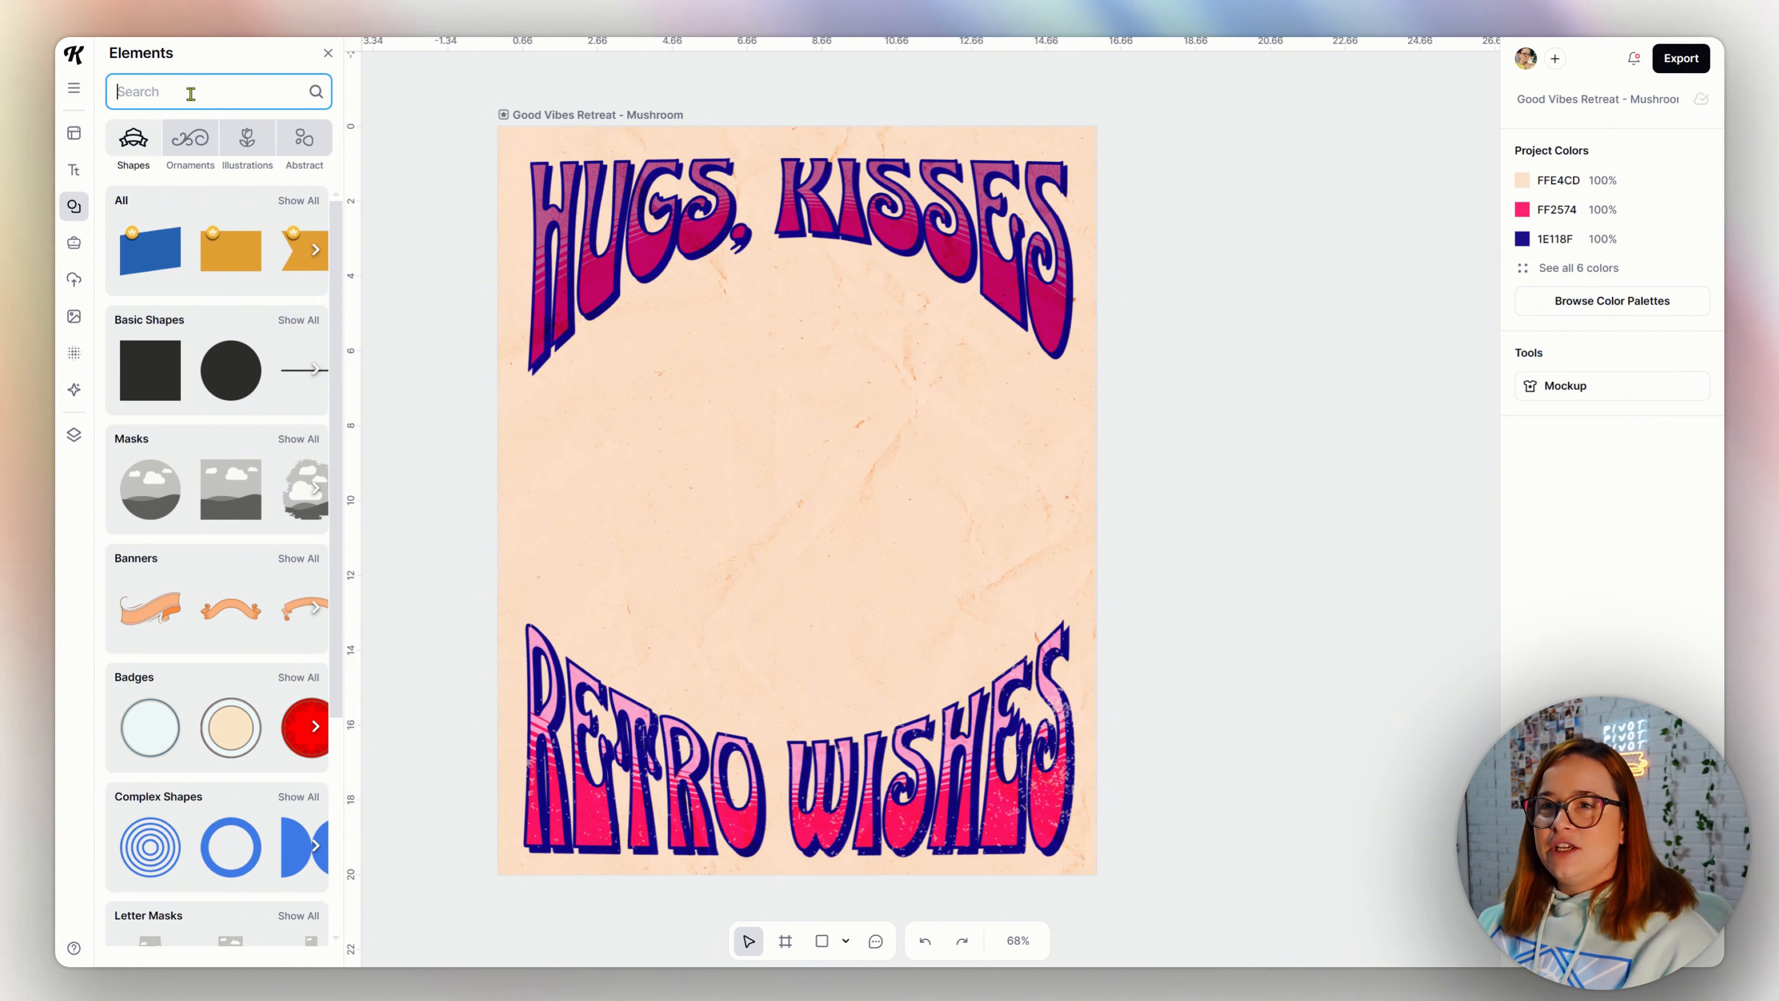
- Search the elements library for "mouth", add the orange sunburst-striped lips and place them left of the poster's centre
type("mouth")
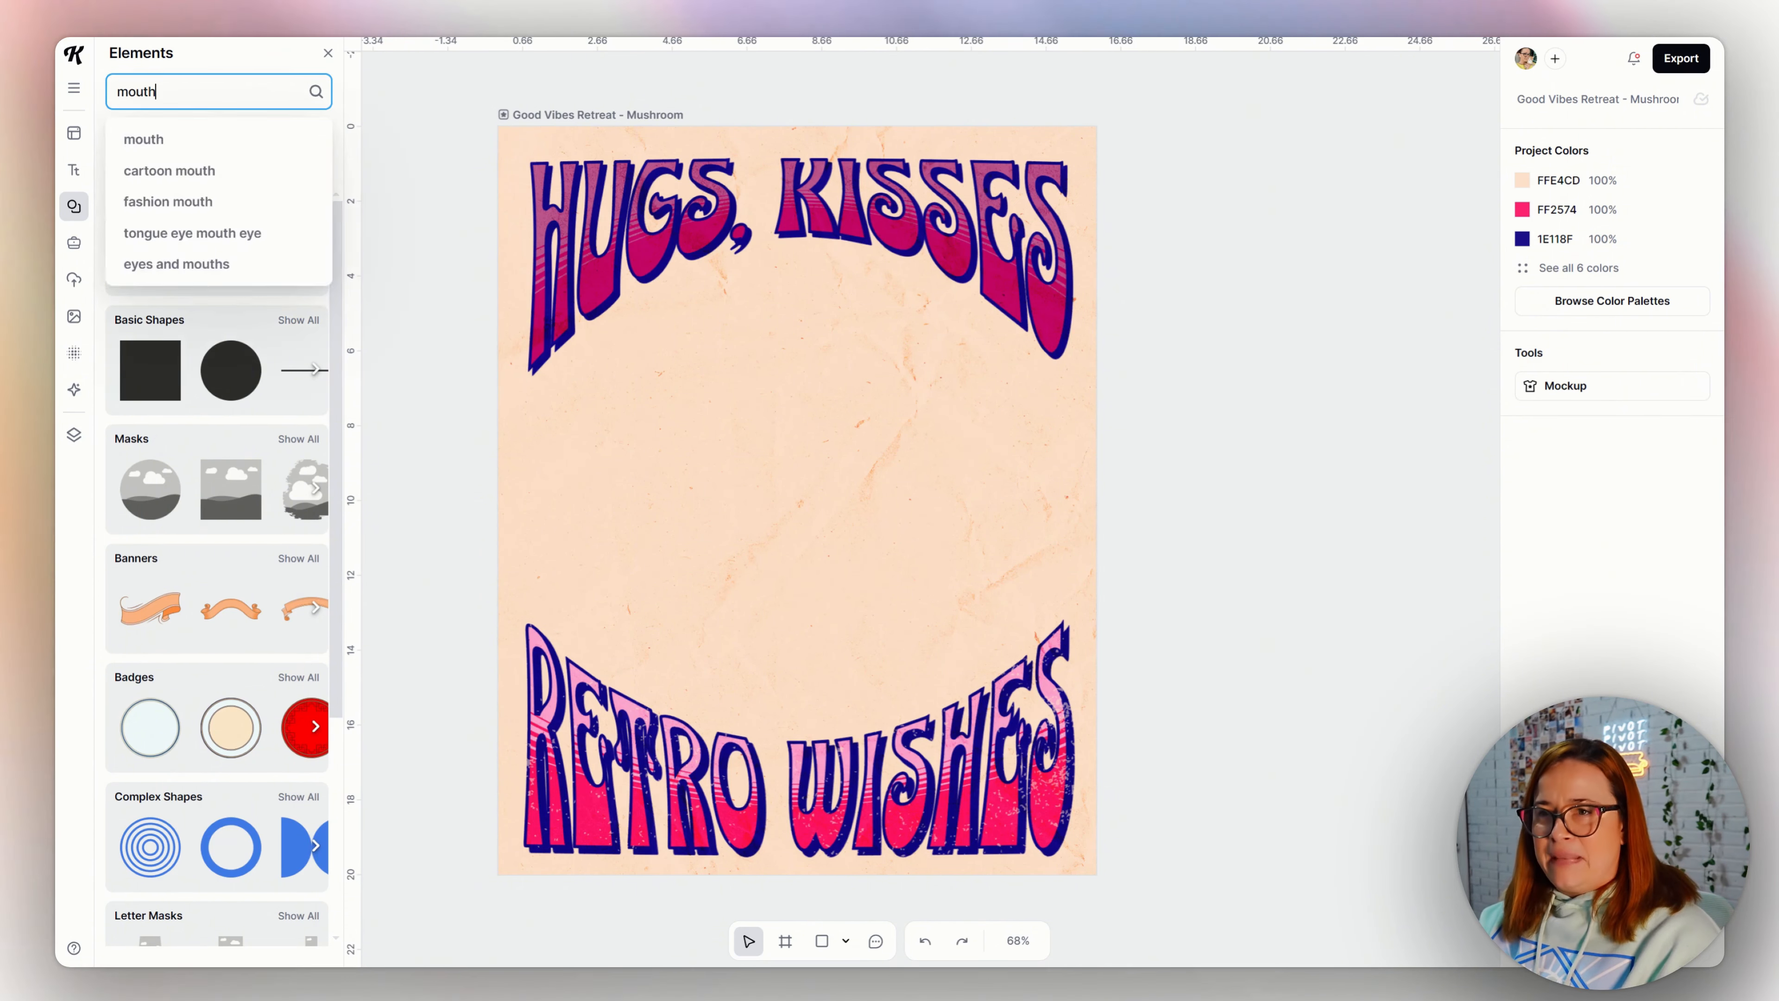
key("Return")
scroll(197, 388, "down", 15)
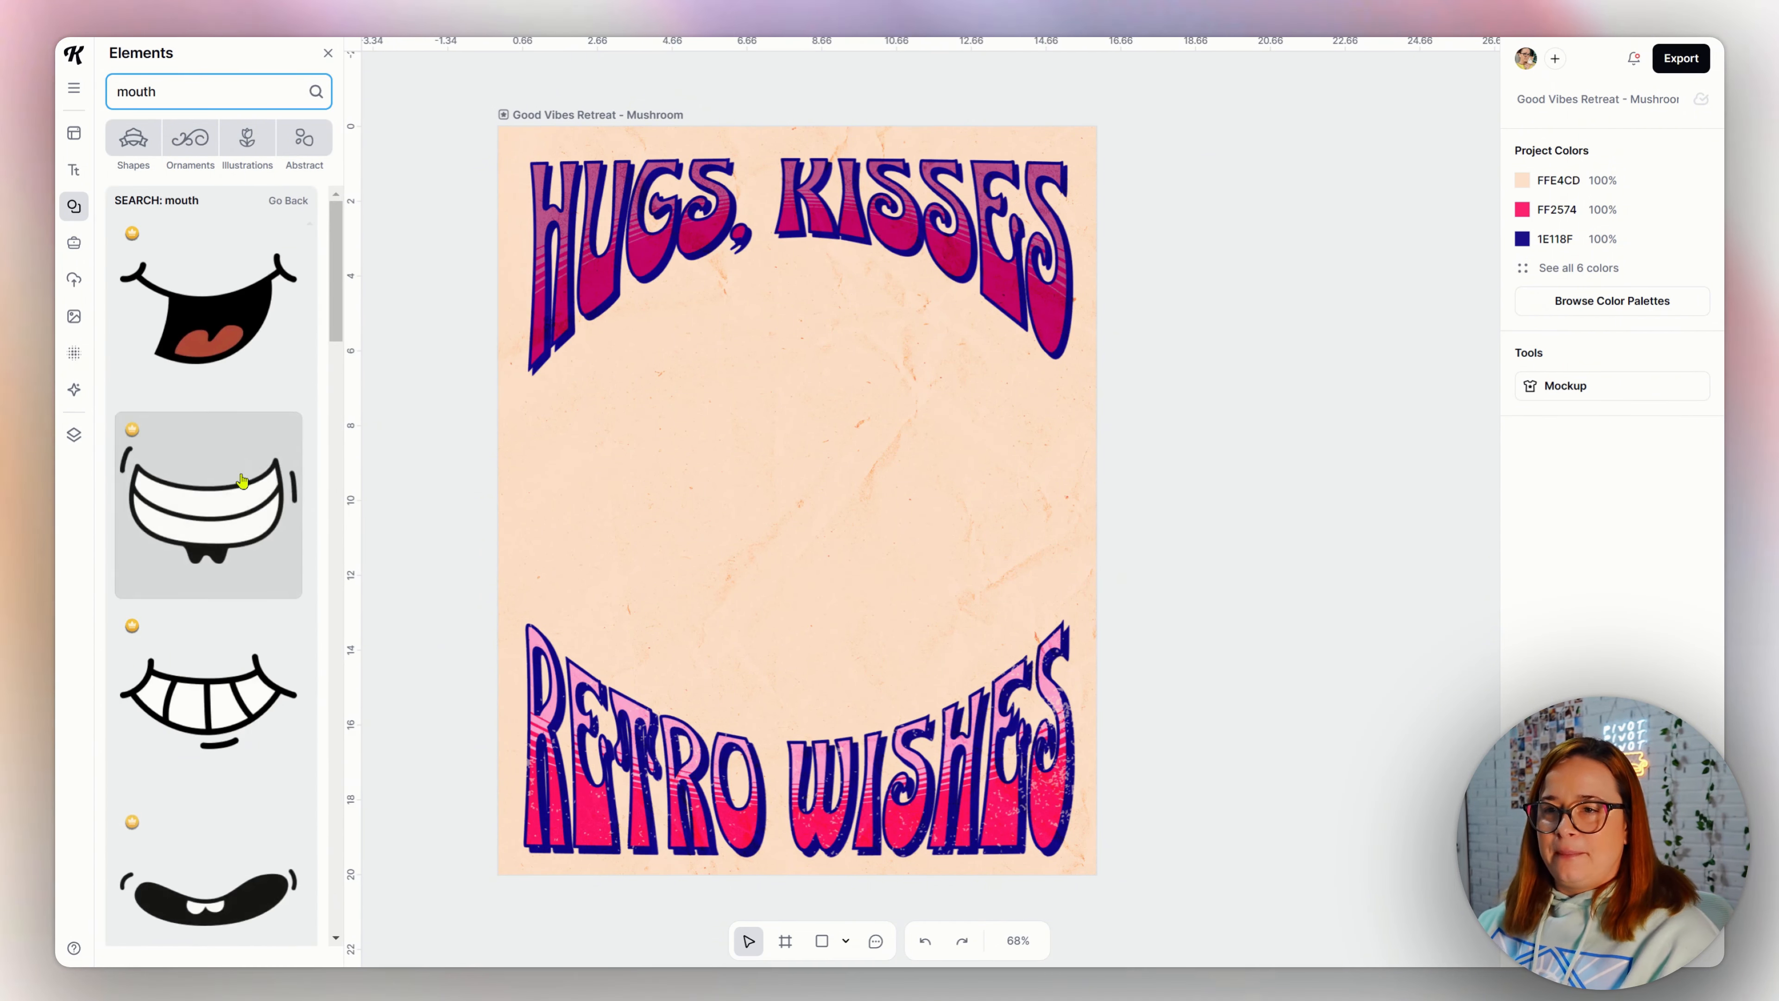
scroll(264, 555, "down", 20)
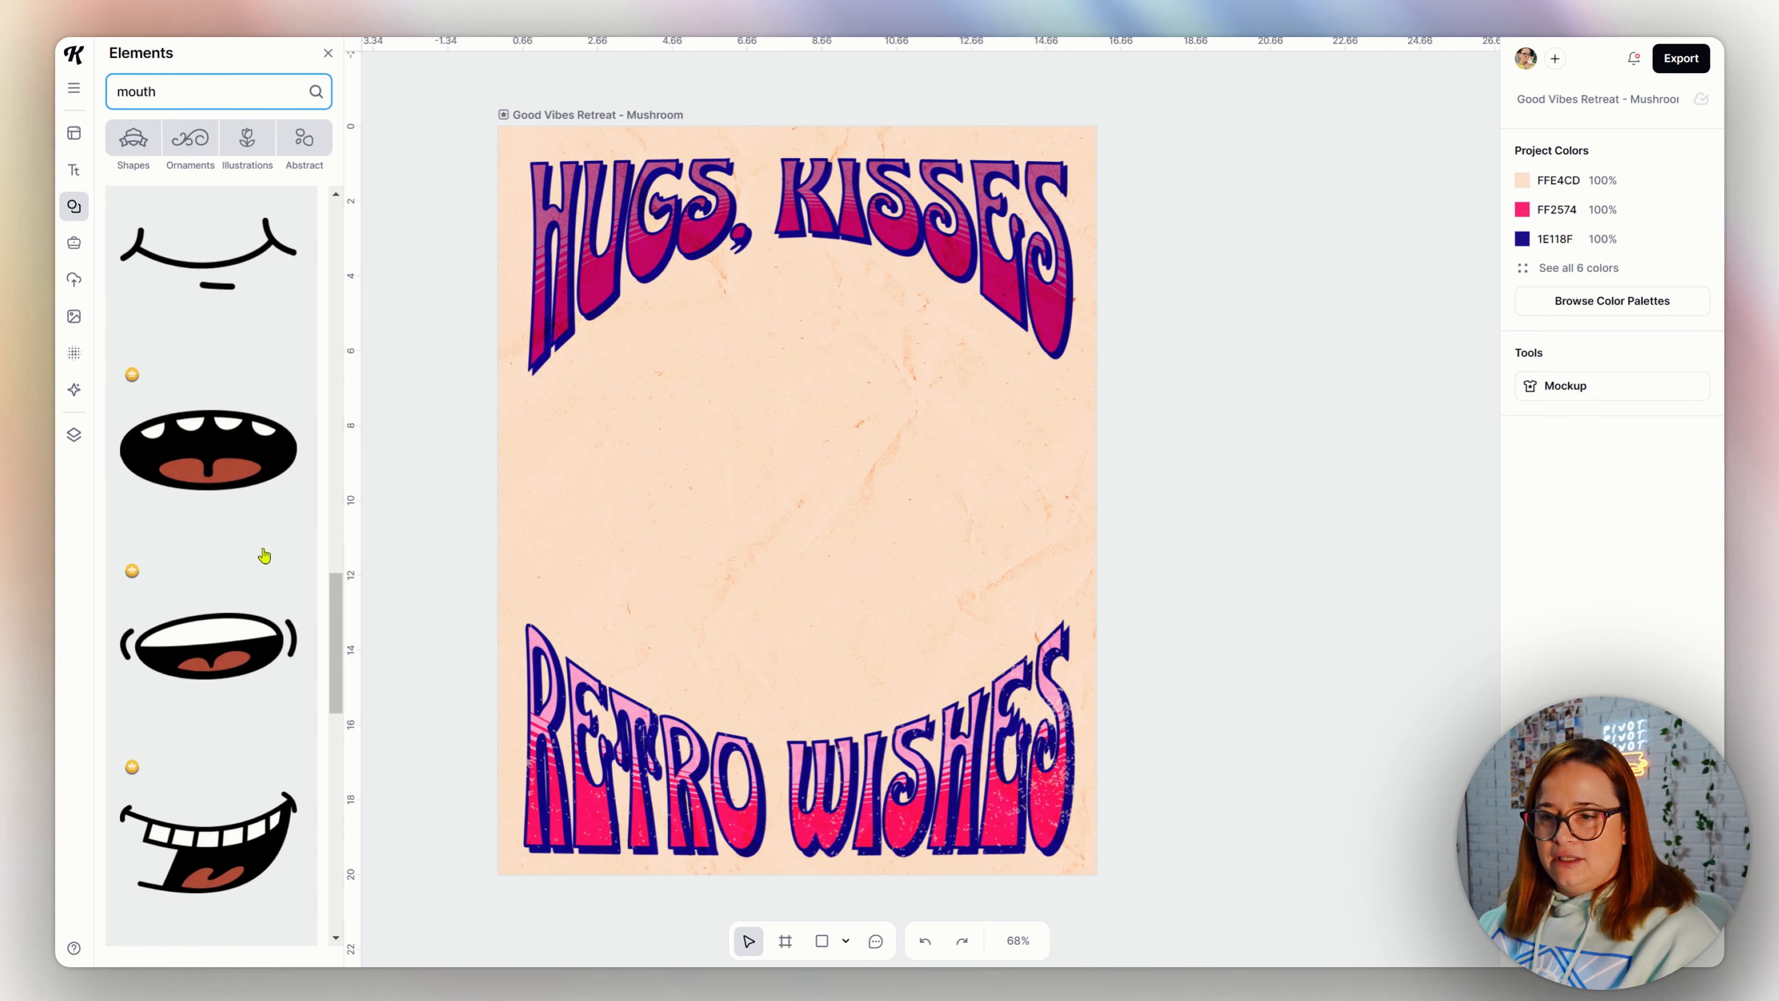
scroll(264, 555, "down", 20)
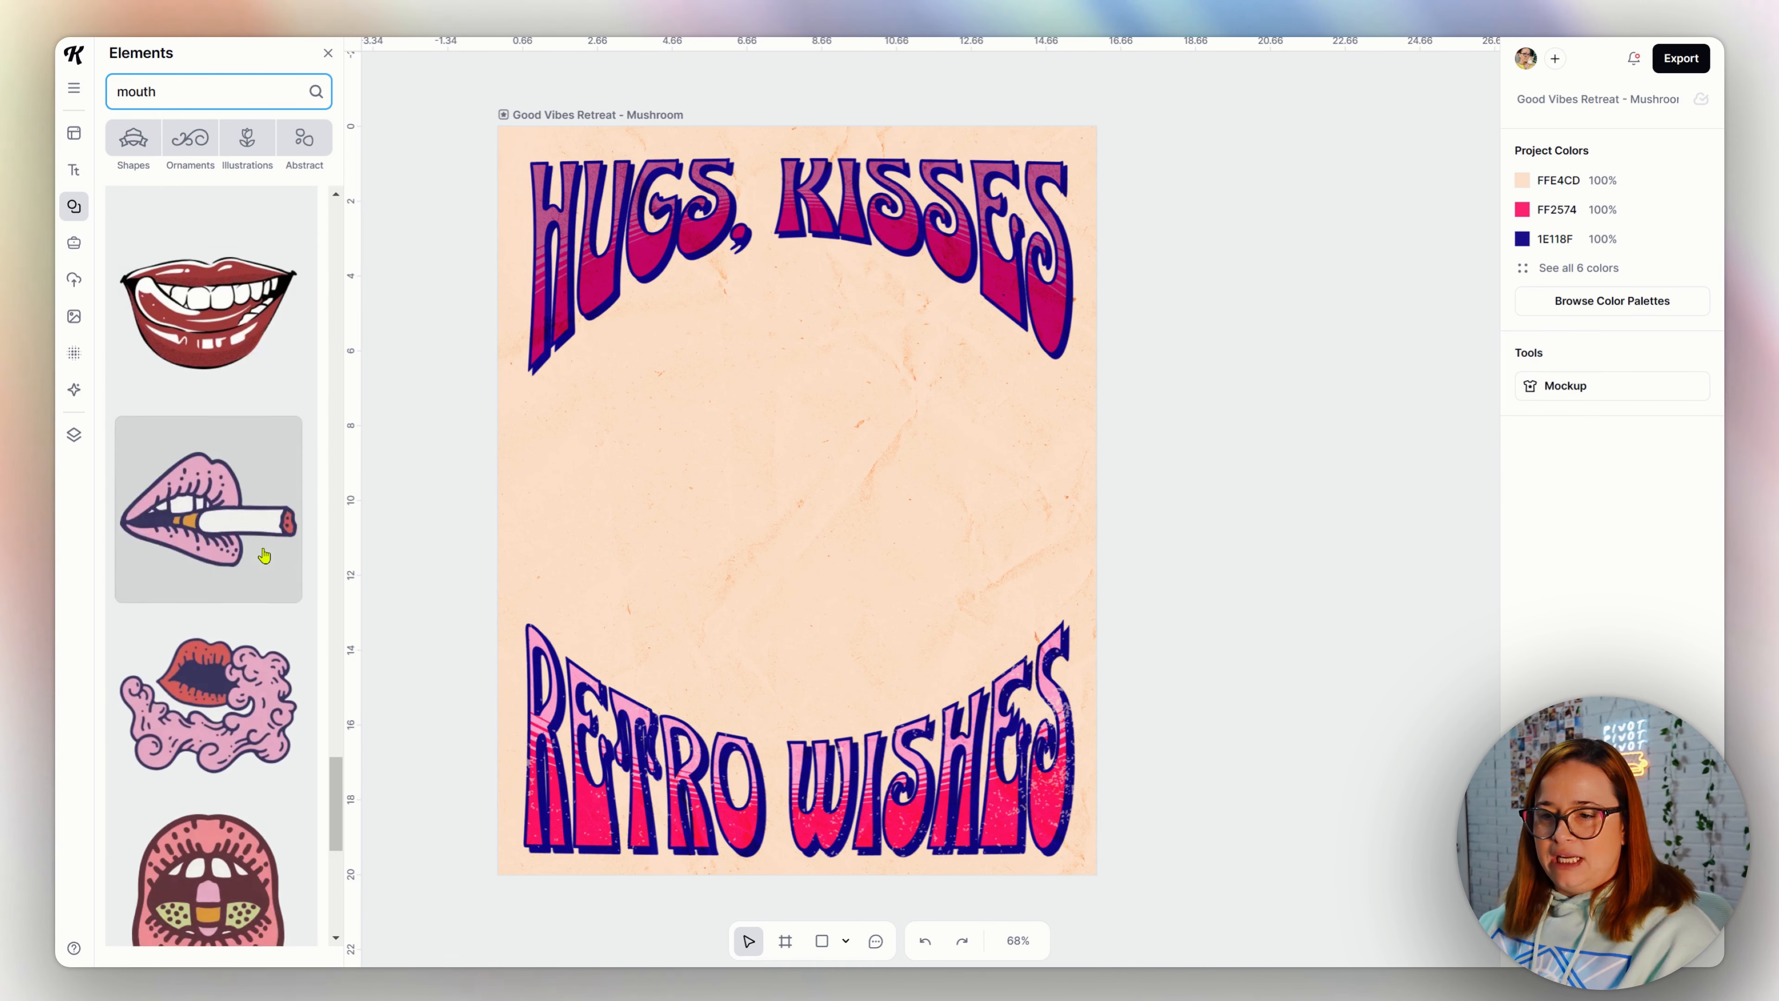
scroll(264, 555, "down", 3)
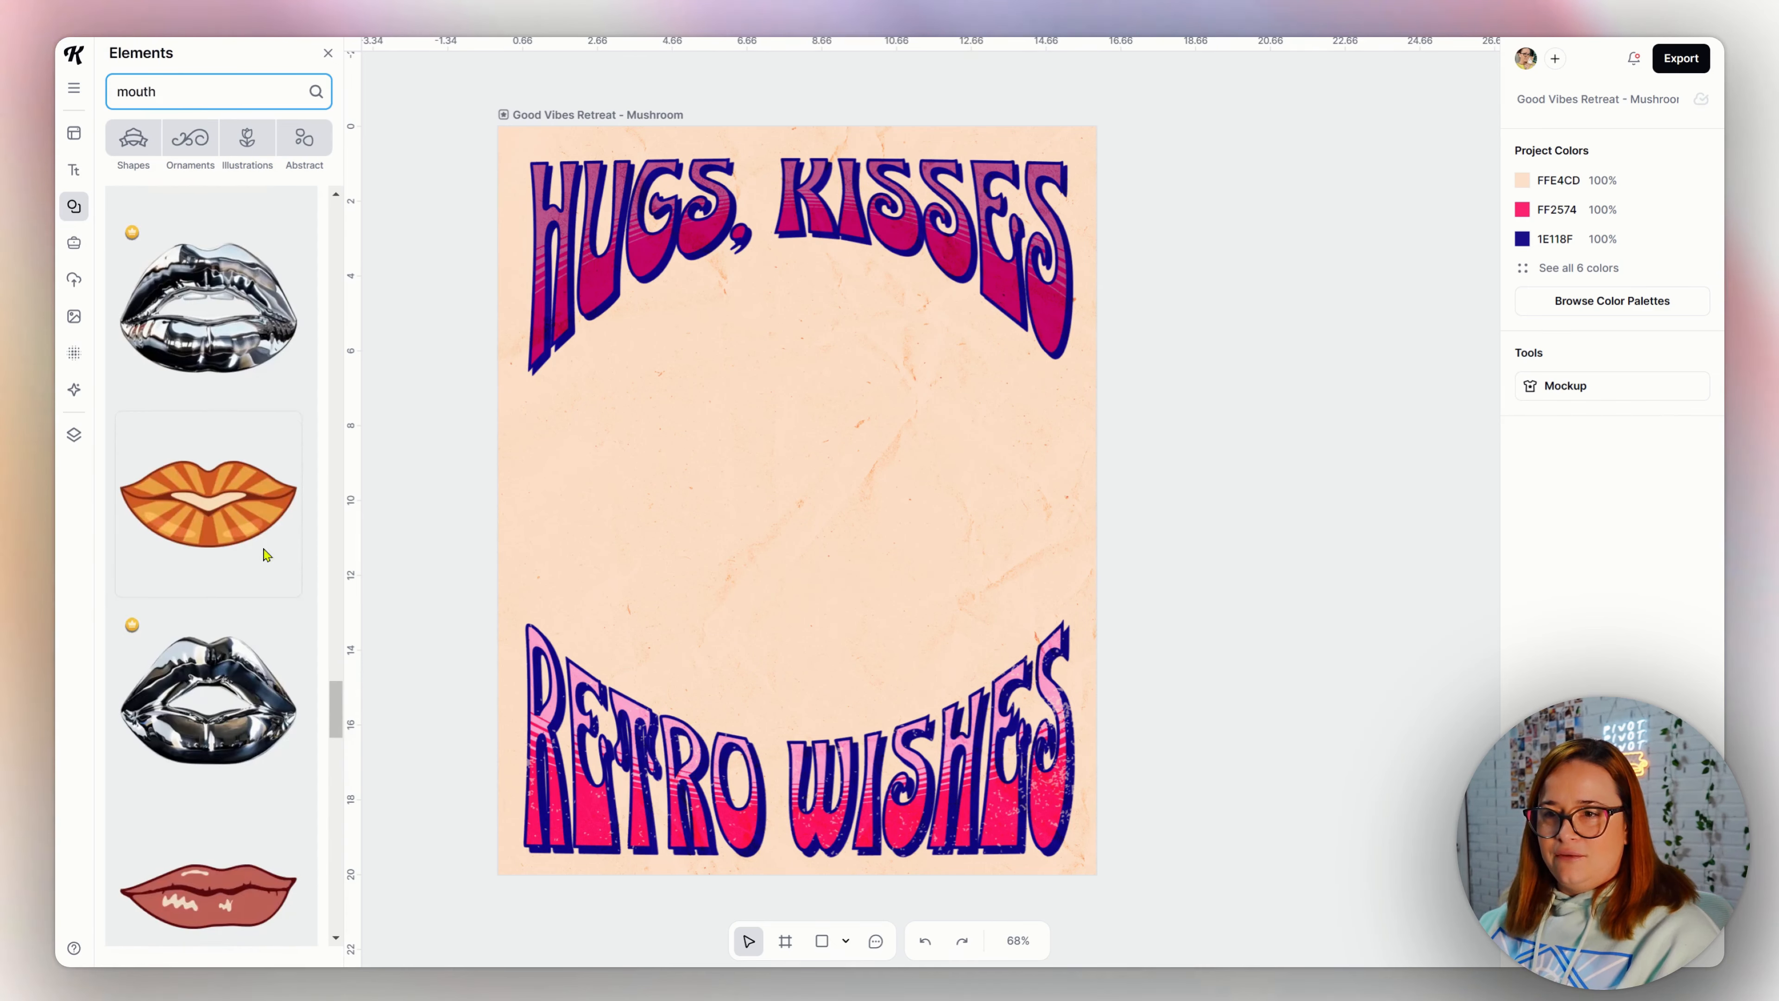
left_click(266, 548)
left_click_drag(894, 532, 801, 502)
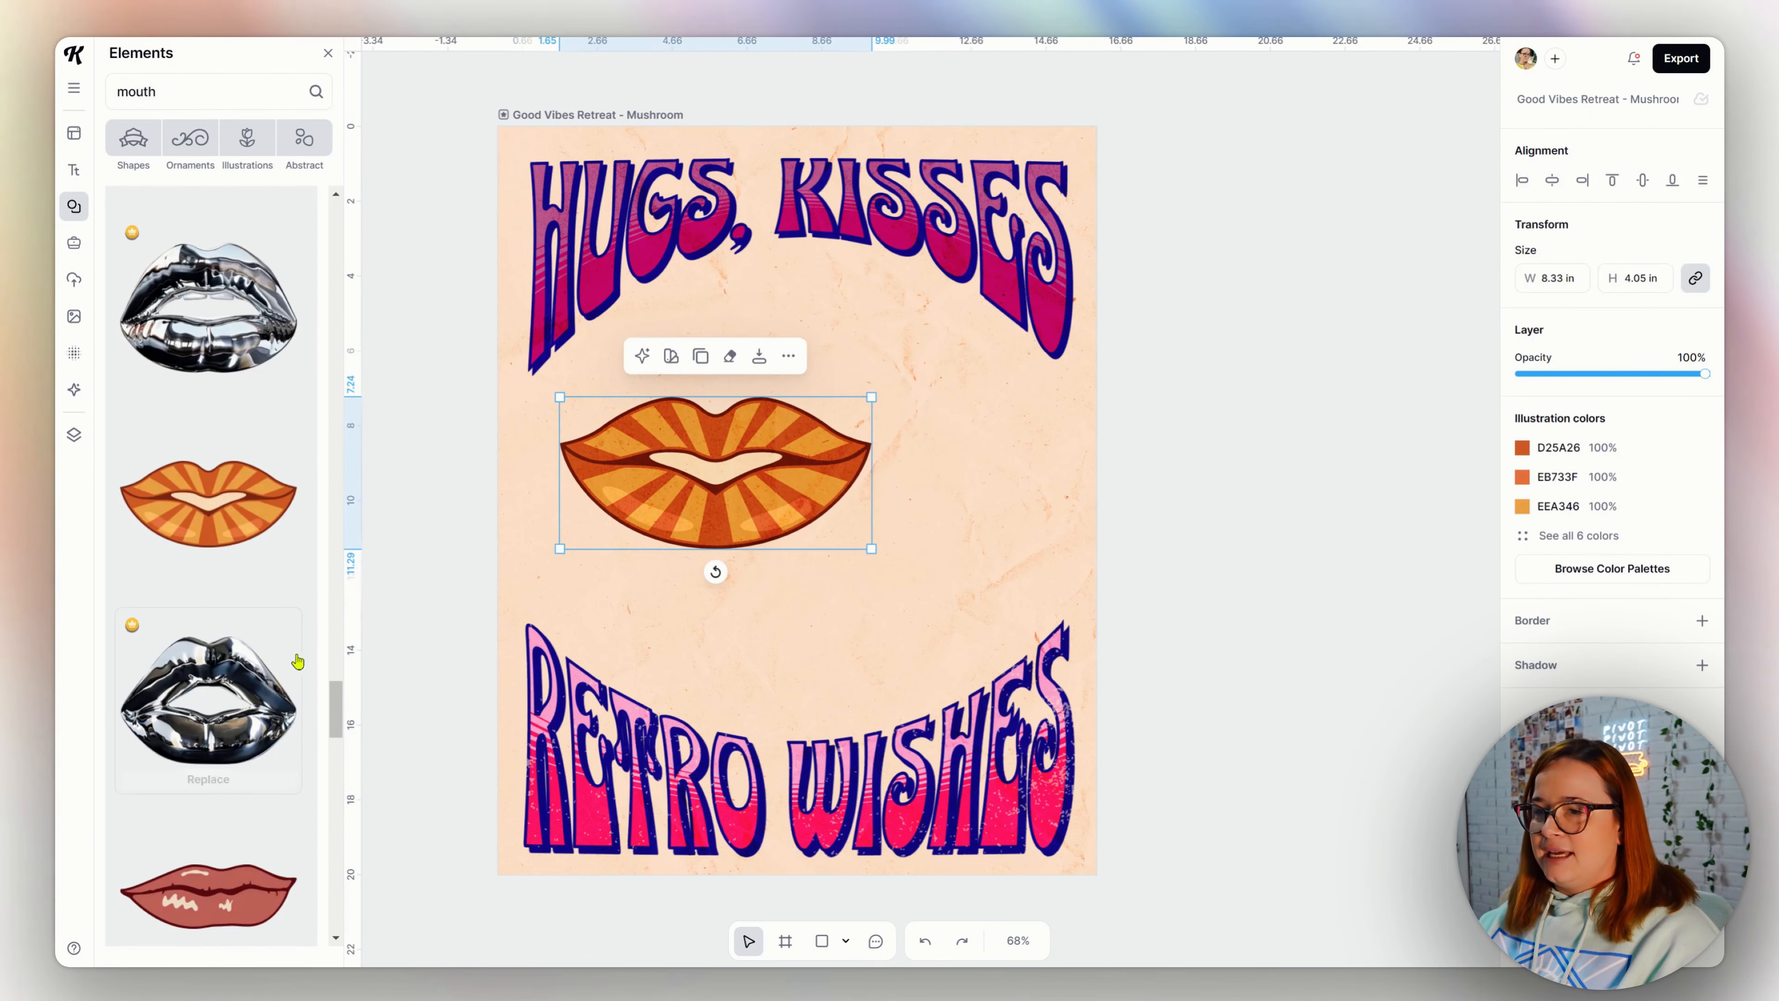
- Add the lilac open lips with white teeth from the mouth results to the poster
scroll(281, 582, "down", 5)
scroll(281, 582, "down", 10)
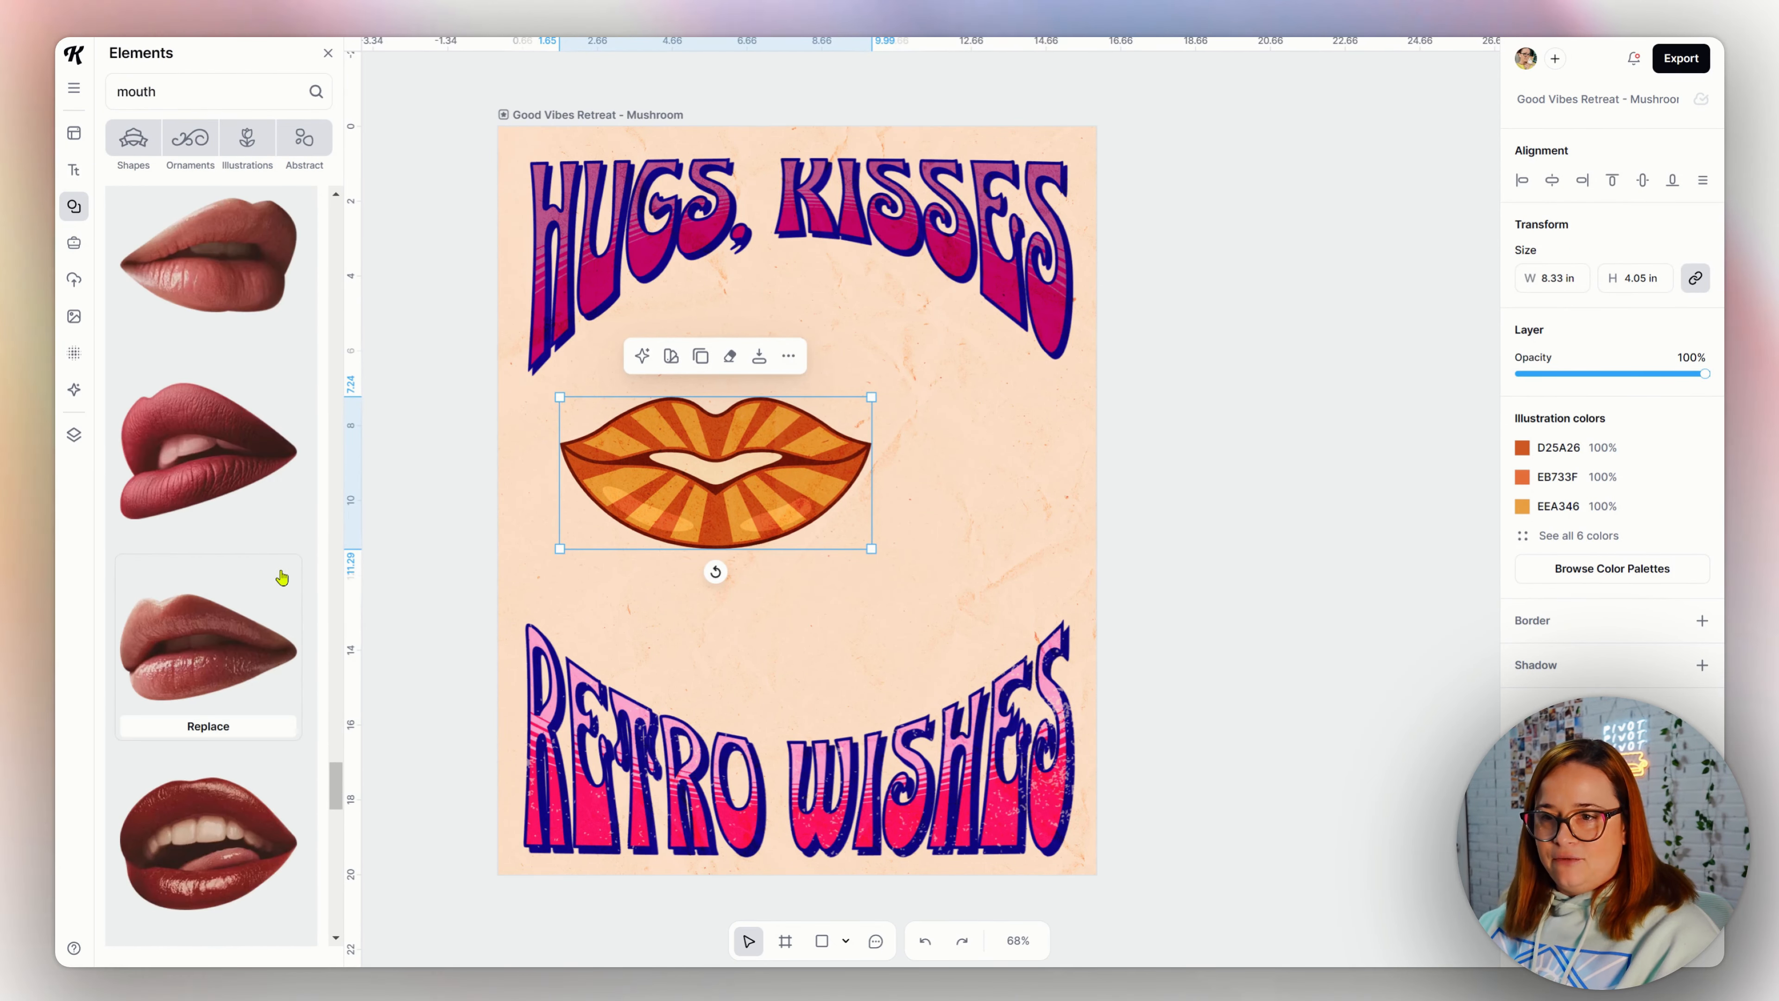
scroll(282, 611, "up", 5)
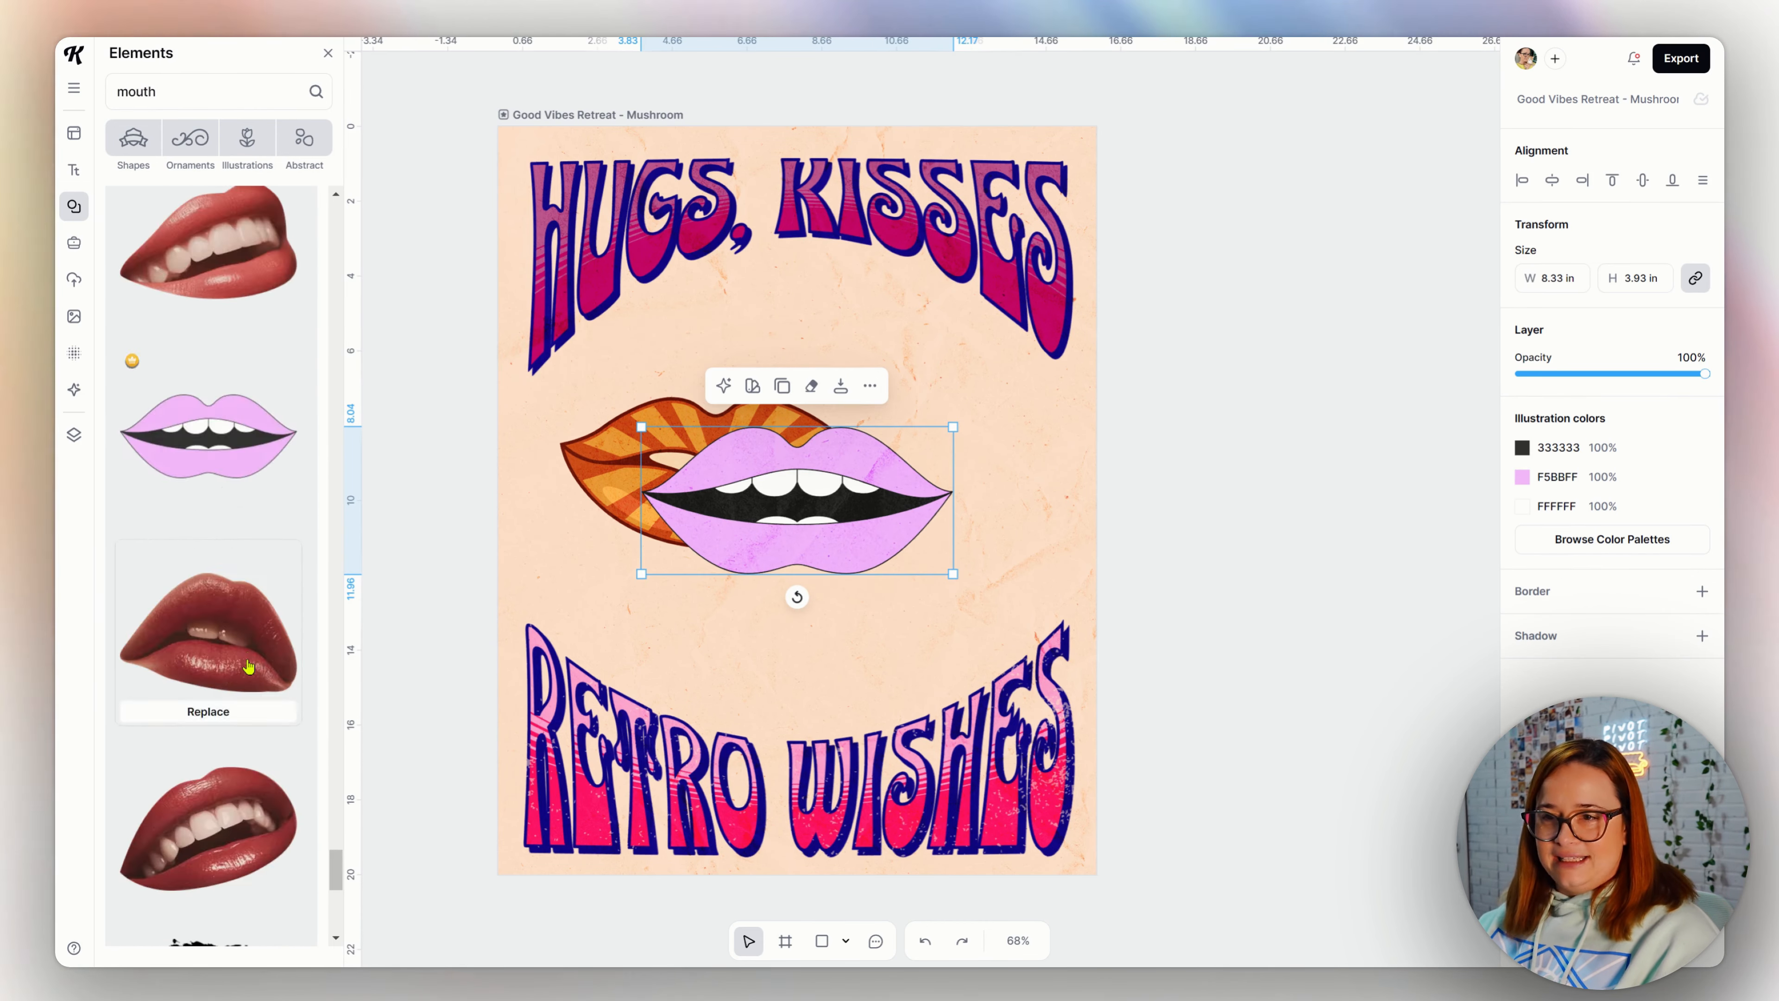
scroll(260, 657, "down", 8)
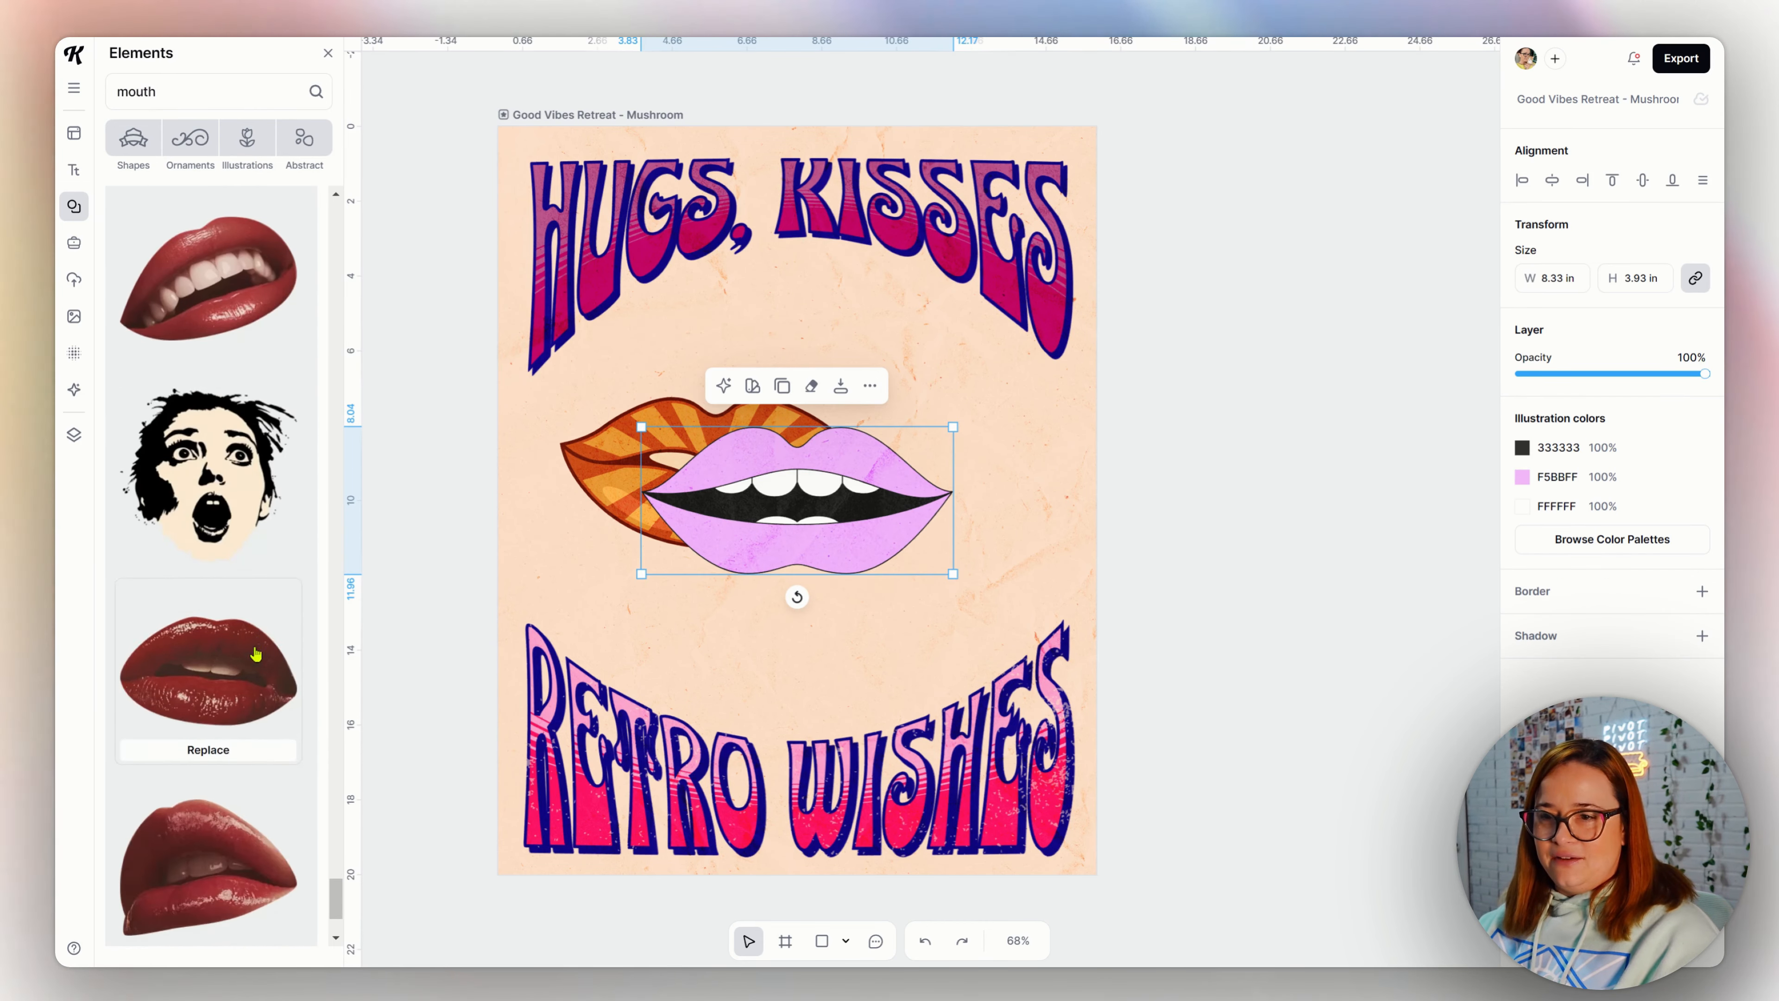
- Search the elements library for "retro" and add the orange lips with the lilac tongue over the poster's centre
type("ret")
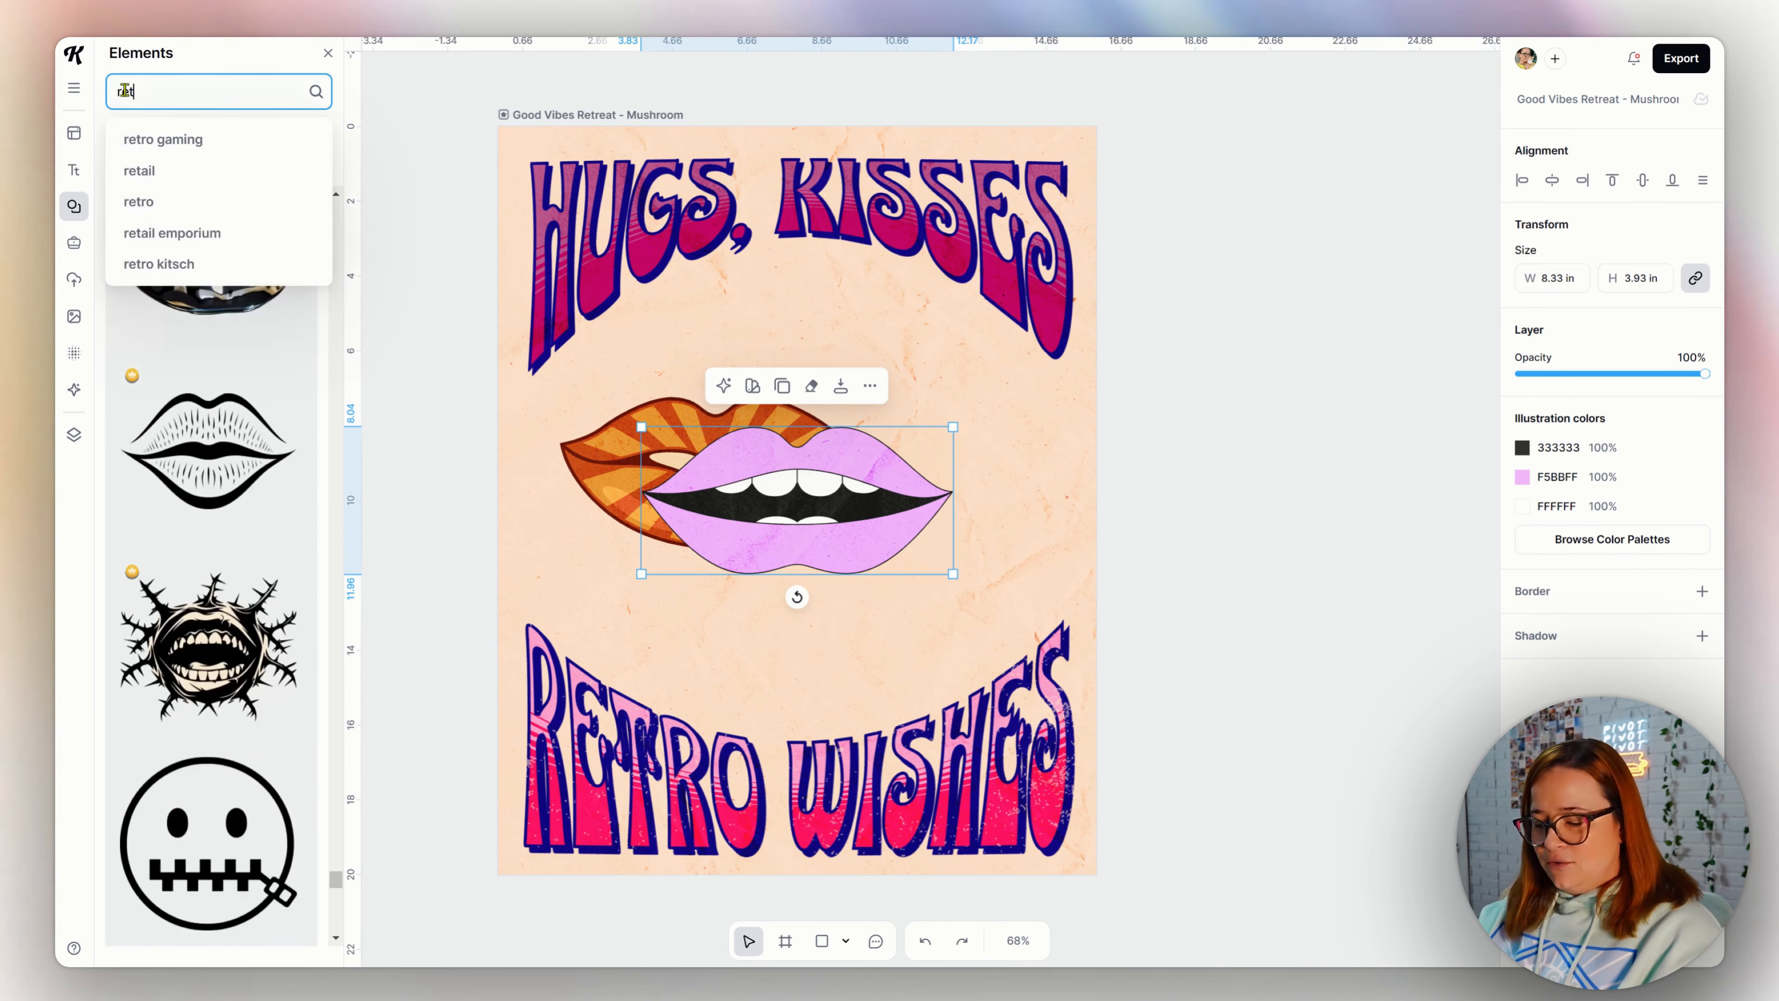
type("ro")
key("Return")
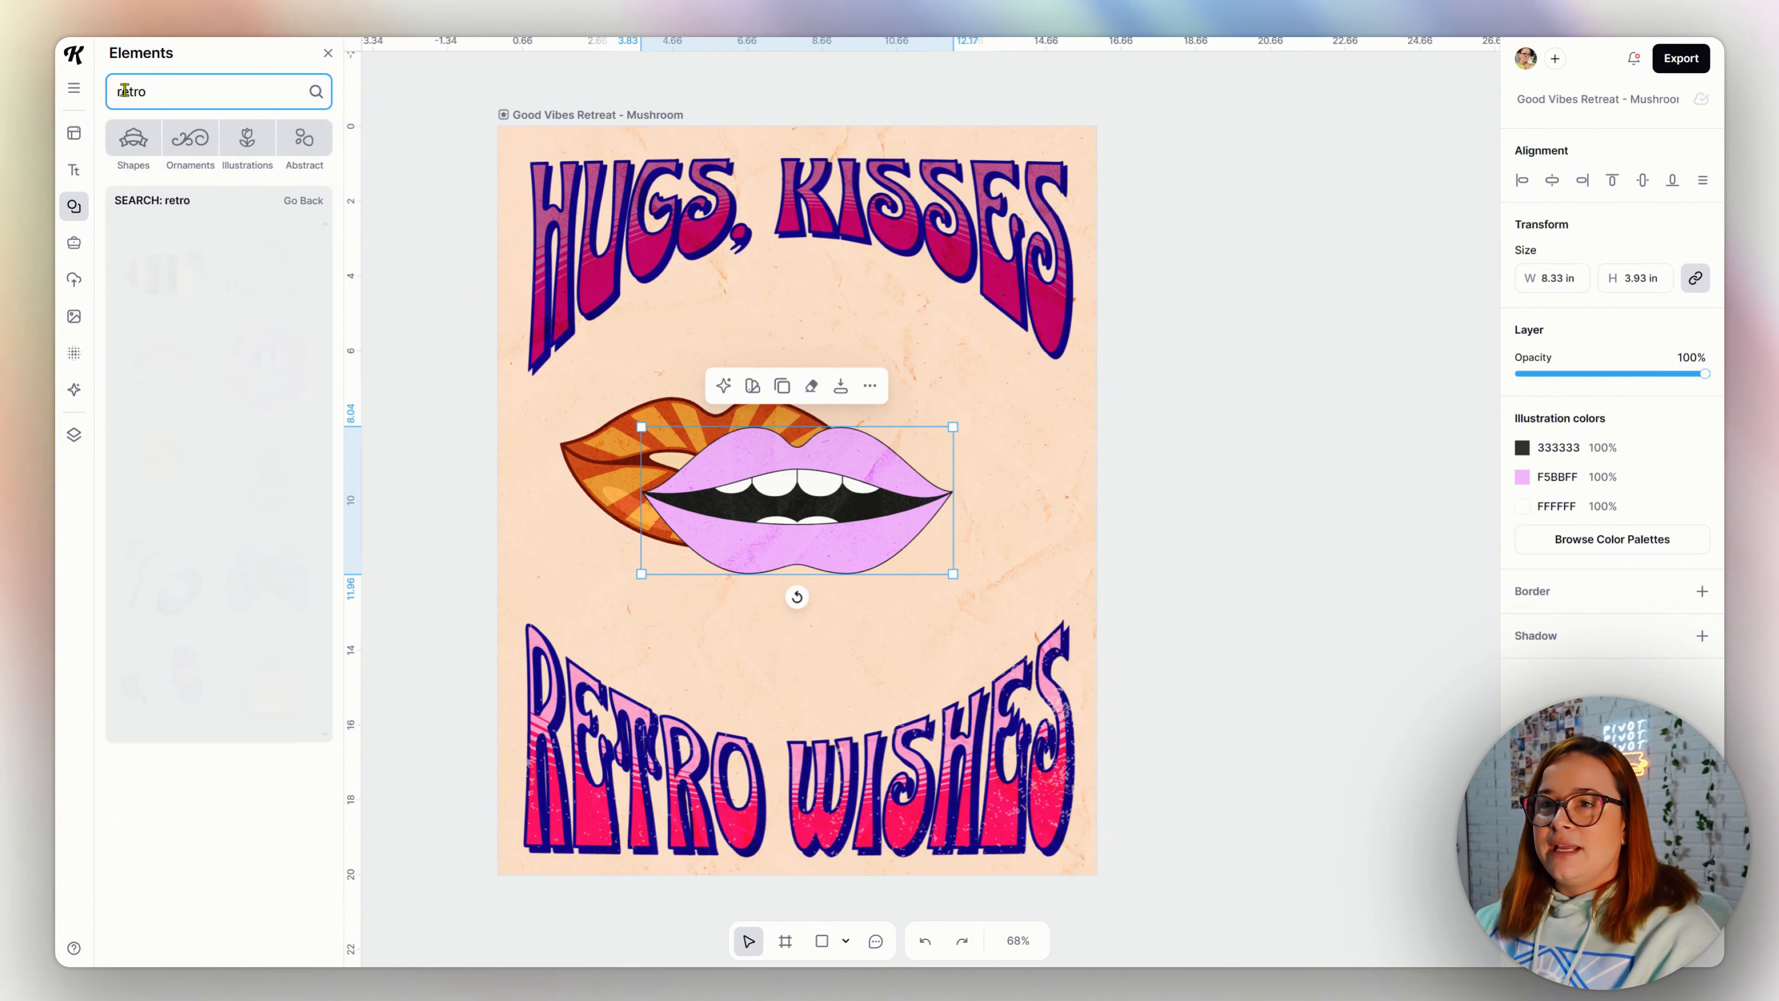
scroll(275, 489, "down", 10)
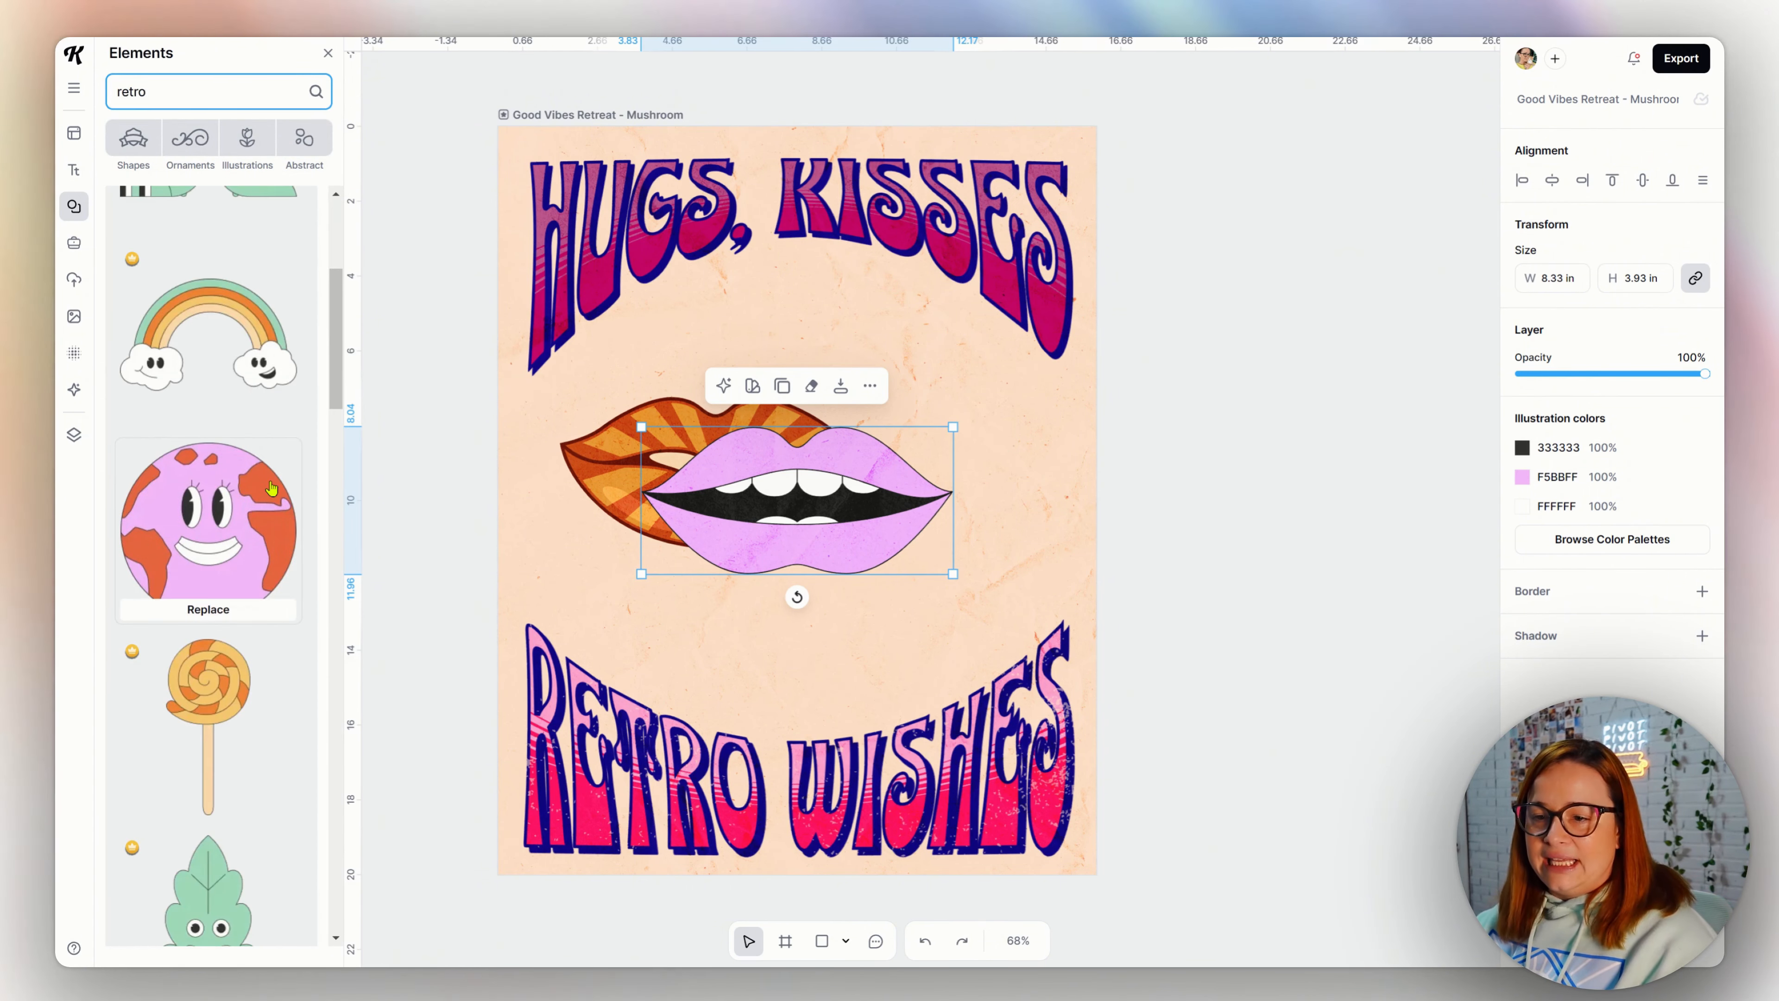
scroll(241, 559, "down", 11)
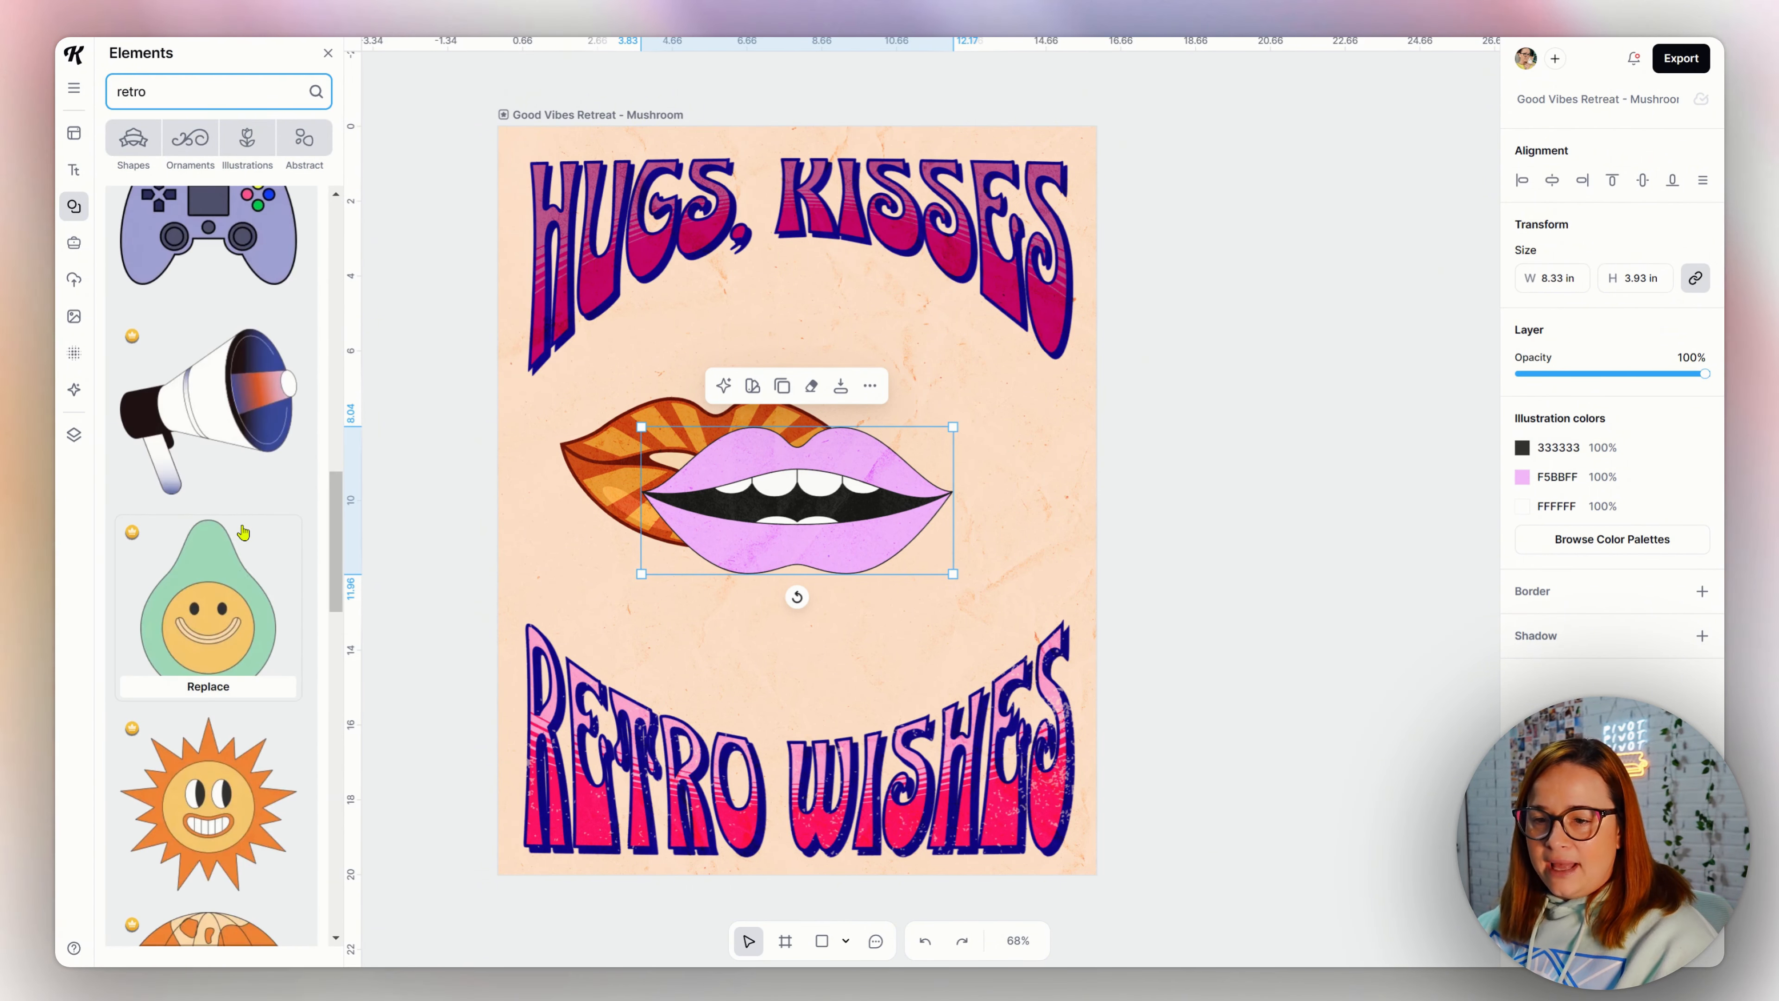
scroll(285, 606, "down", 4)
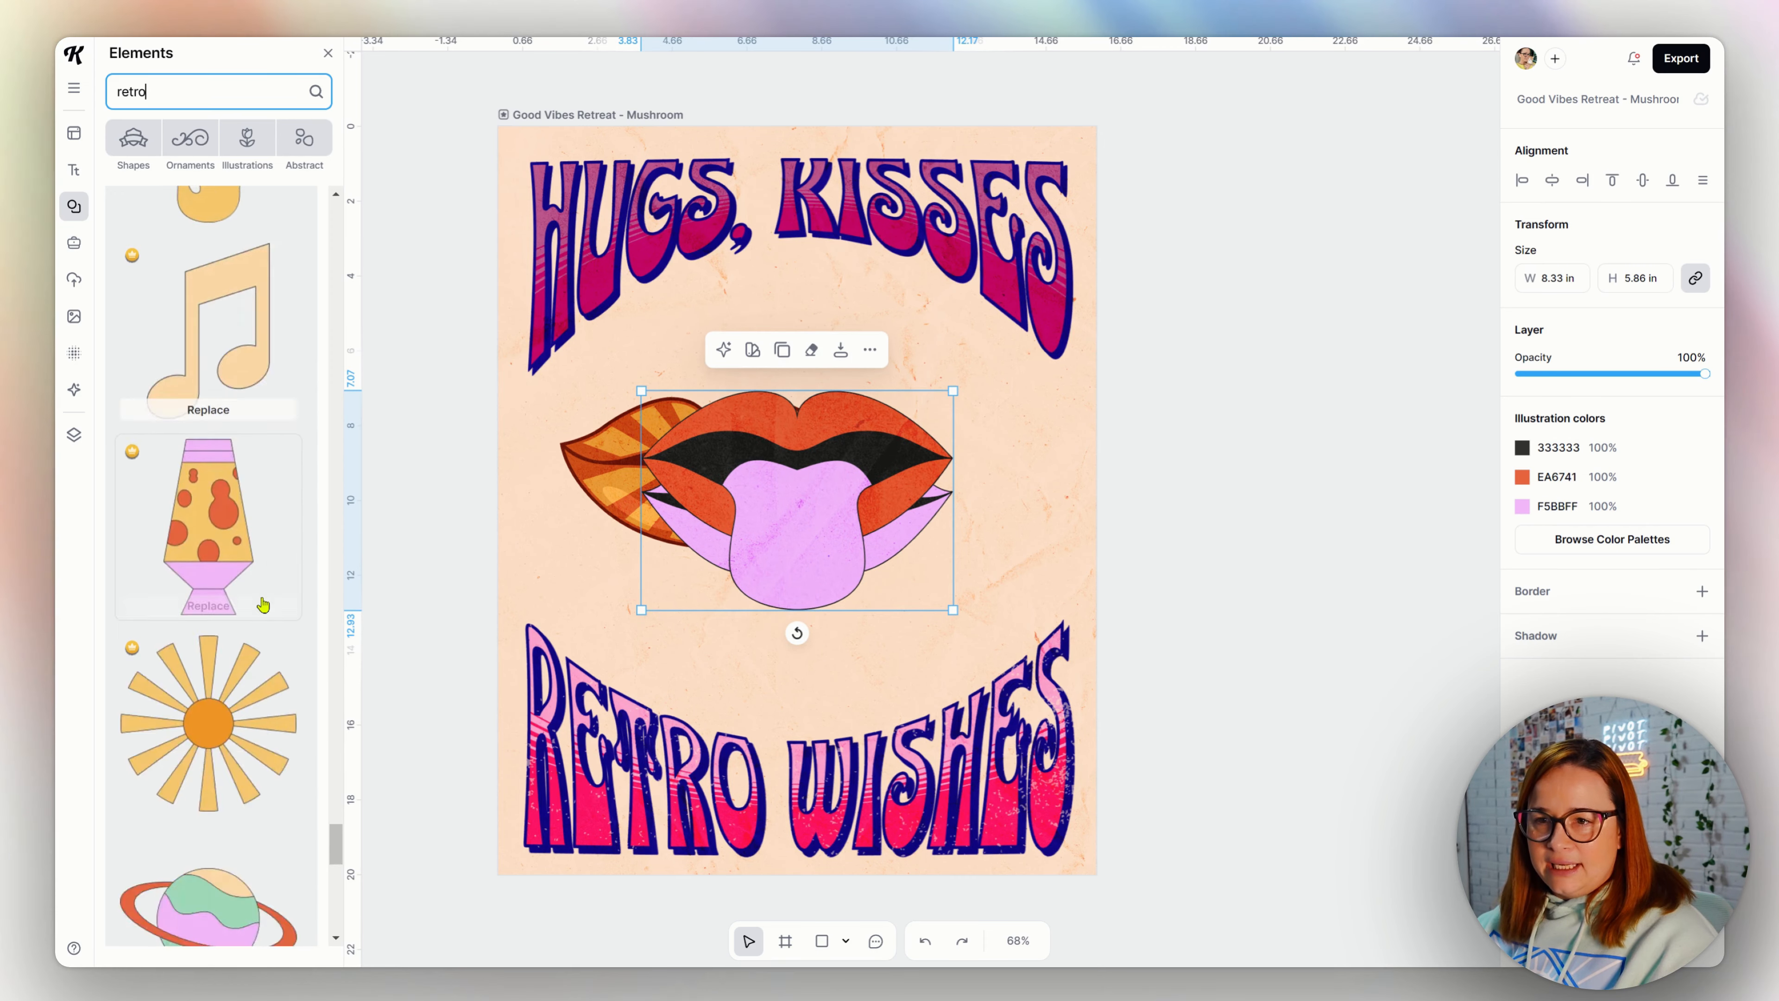
scroll(263, 604, "down", 8)
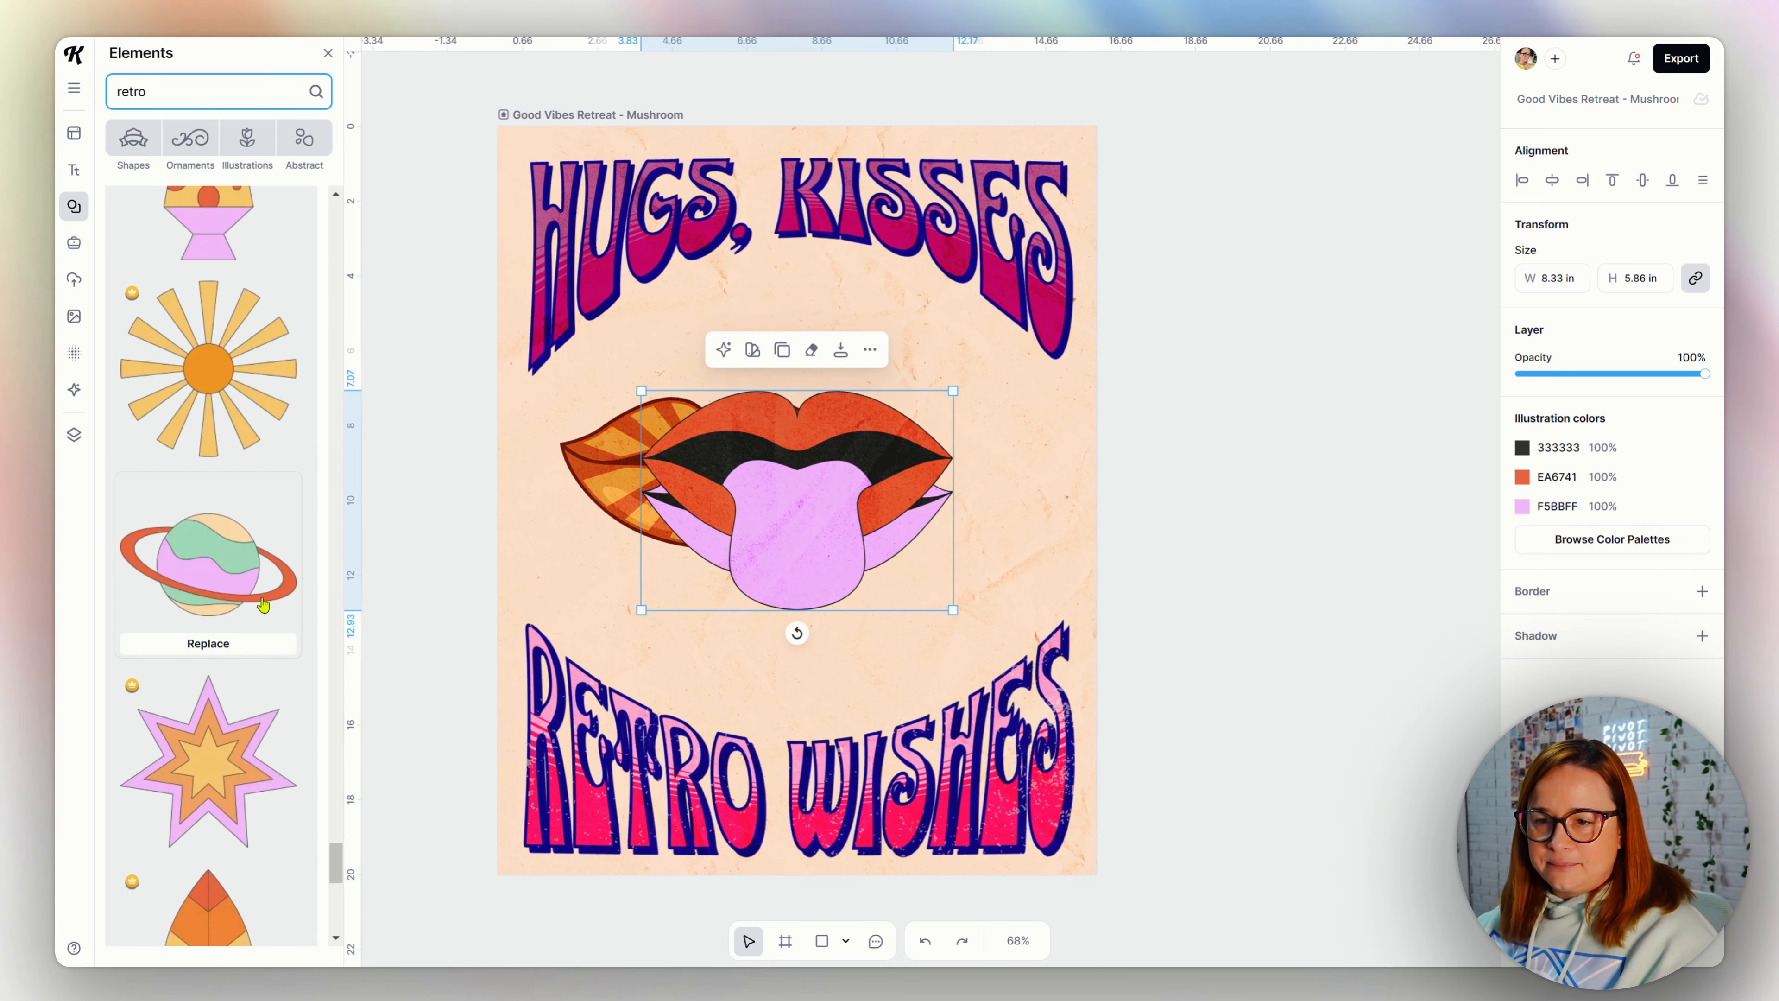
- Add the multicolour swirl circle and the layered orange flower from the retro results, placing the flower outside the poster
left_click(208, 397)
left_click_drag(807, 616, 792, 518)
left_click(880, 614)
left_click_drag(891, 617, 1415, 586)
left_click(867, 492)
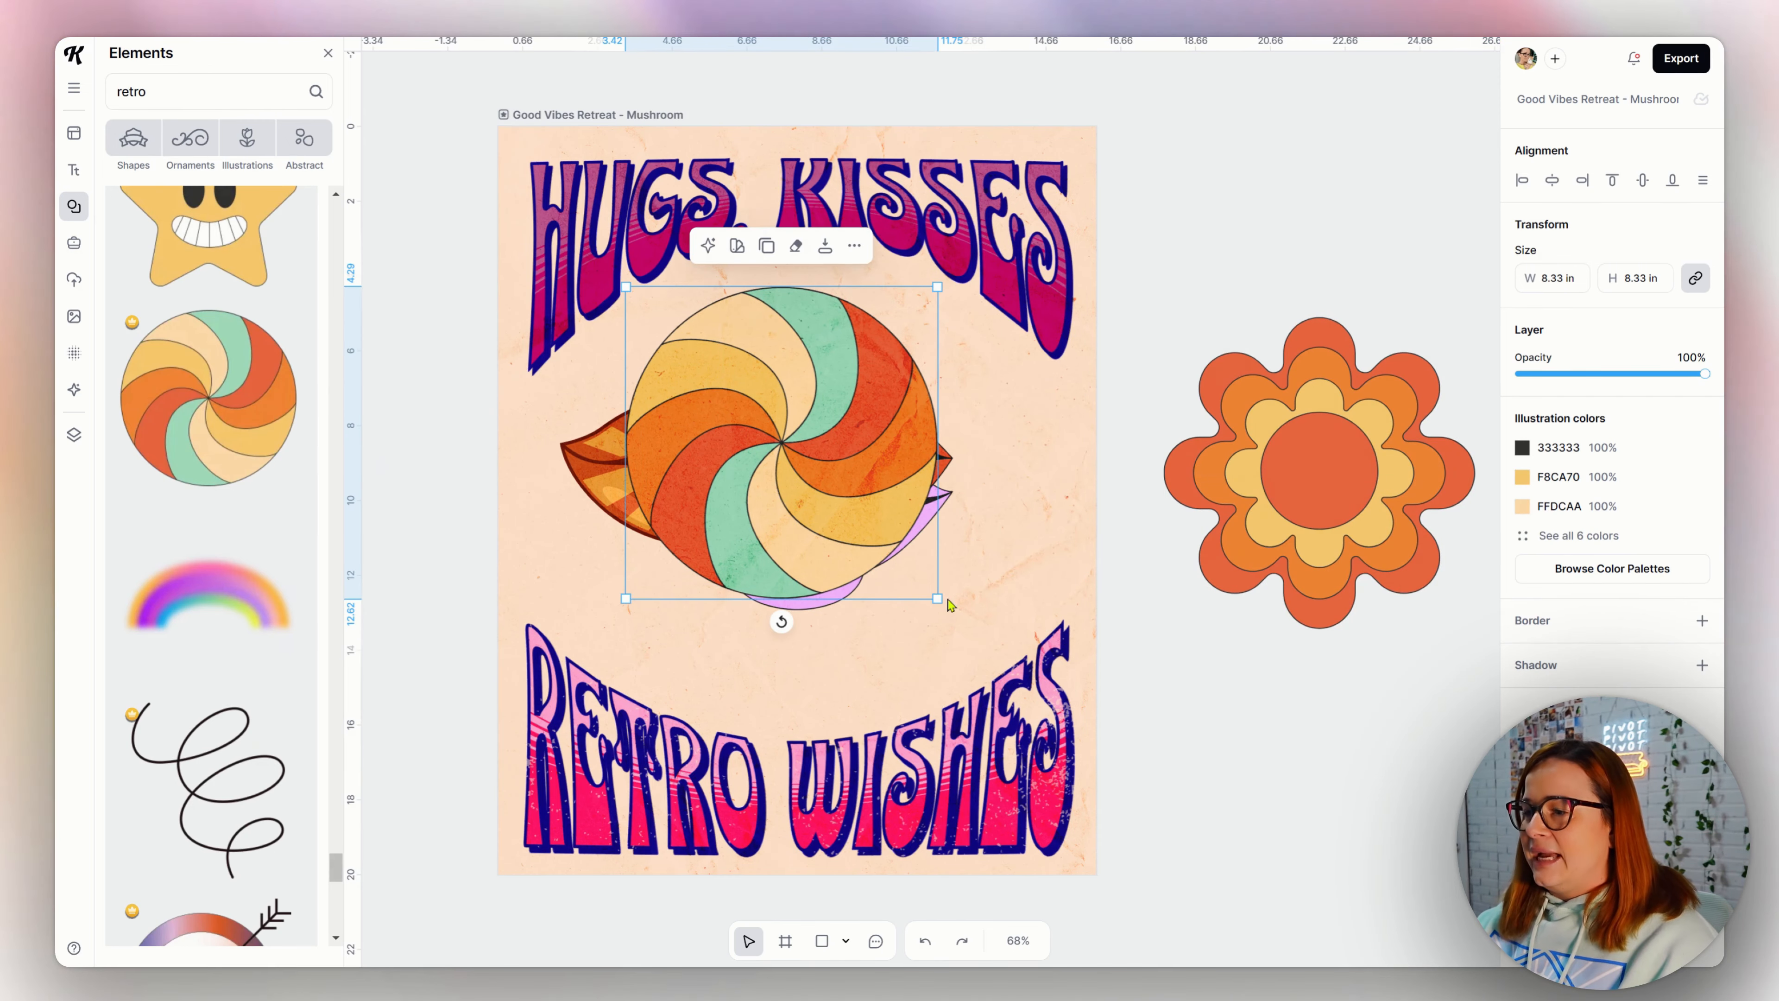
- Enlarge the swirl circle to about 13.1 in and centre it between the two poster texts
left_click_drag(938, 603, 1160, 751)
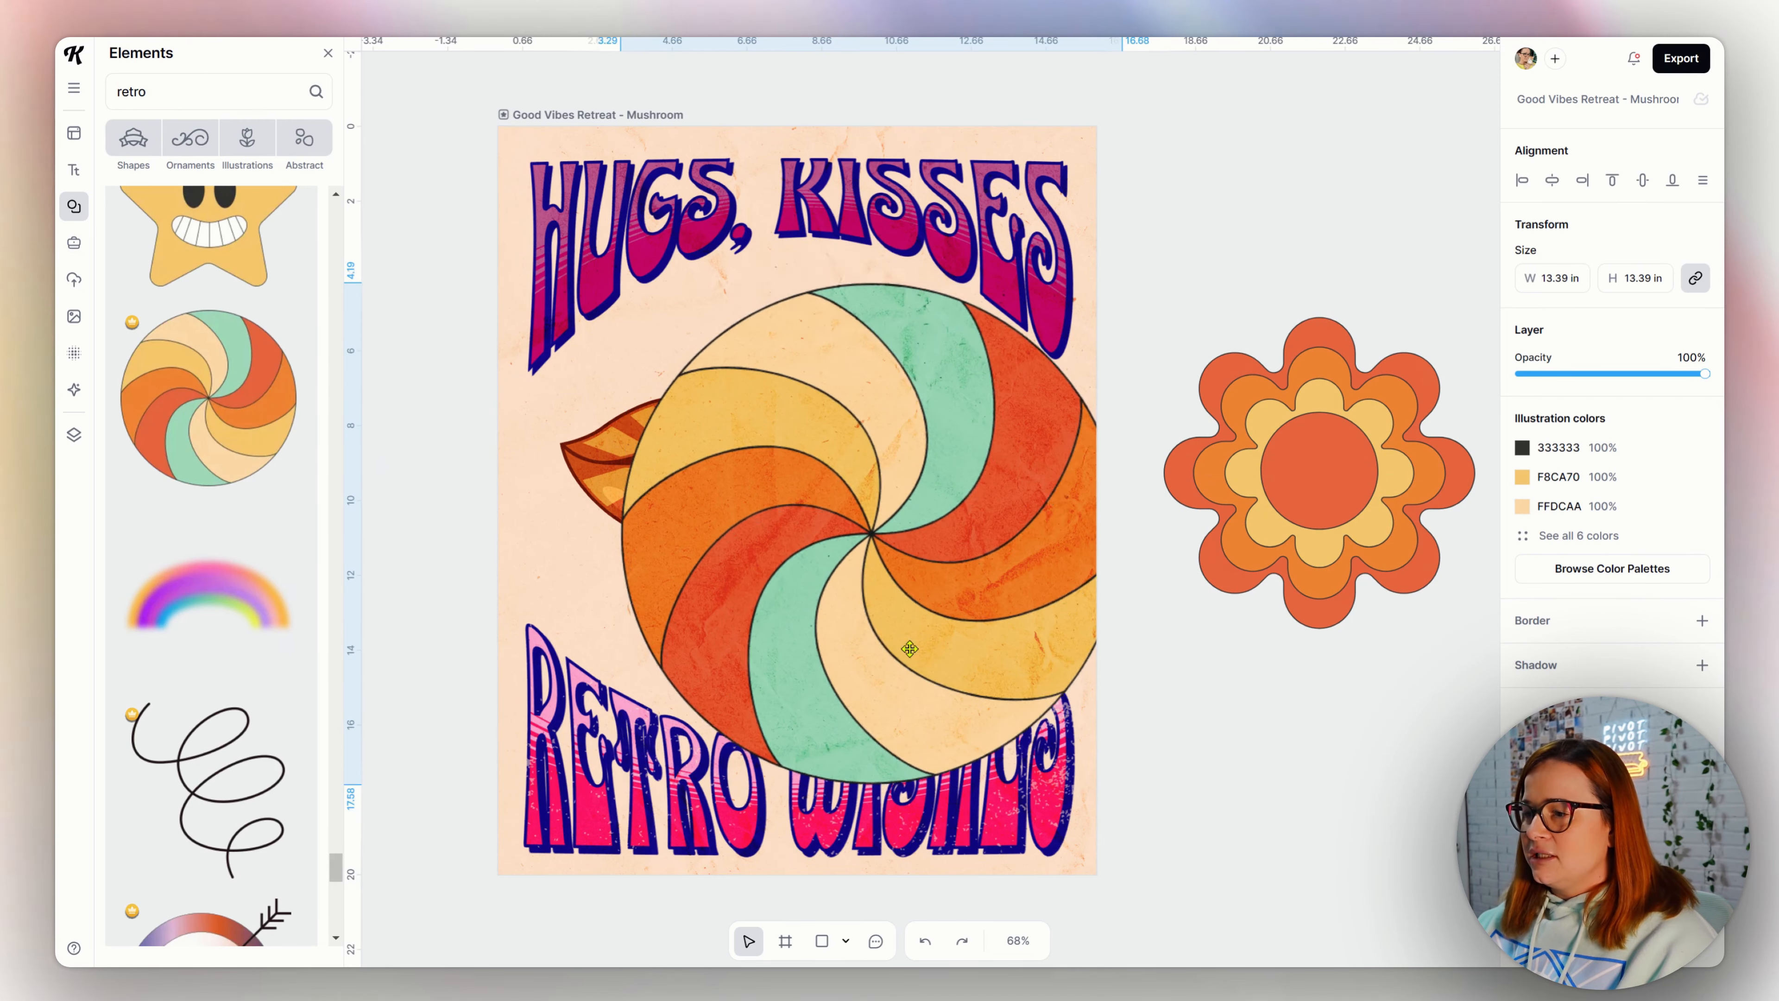
left_click_drag(909, 647, 850, 619)
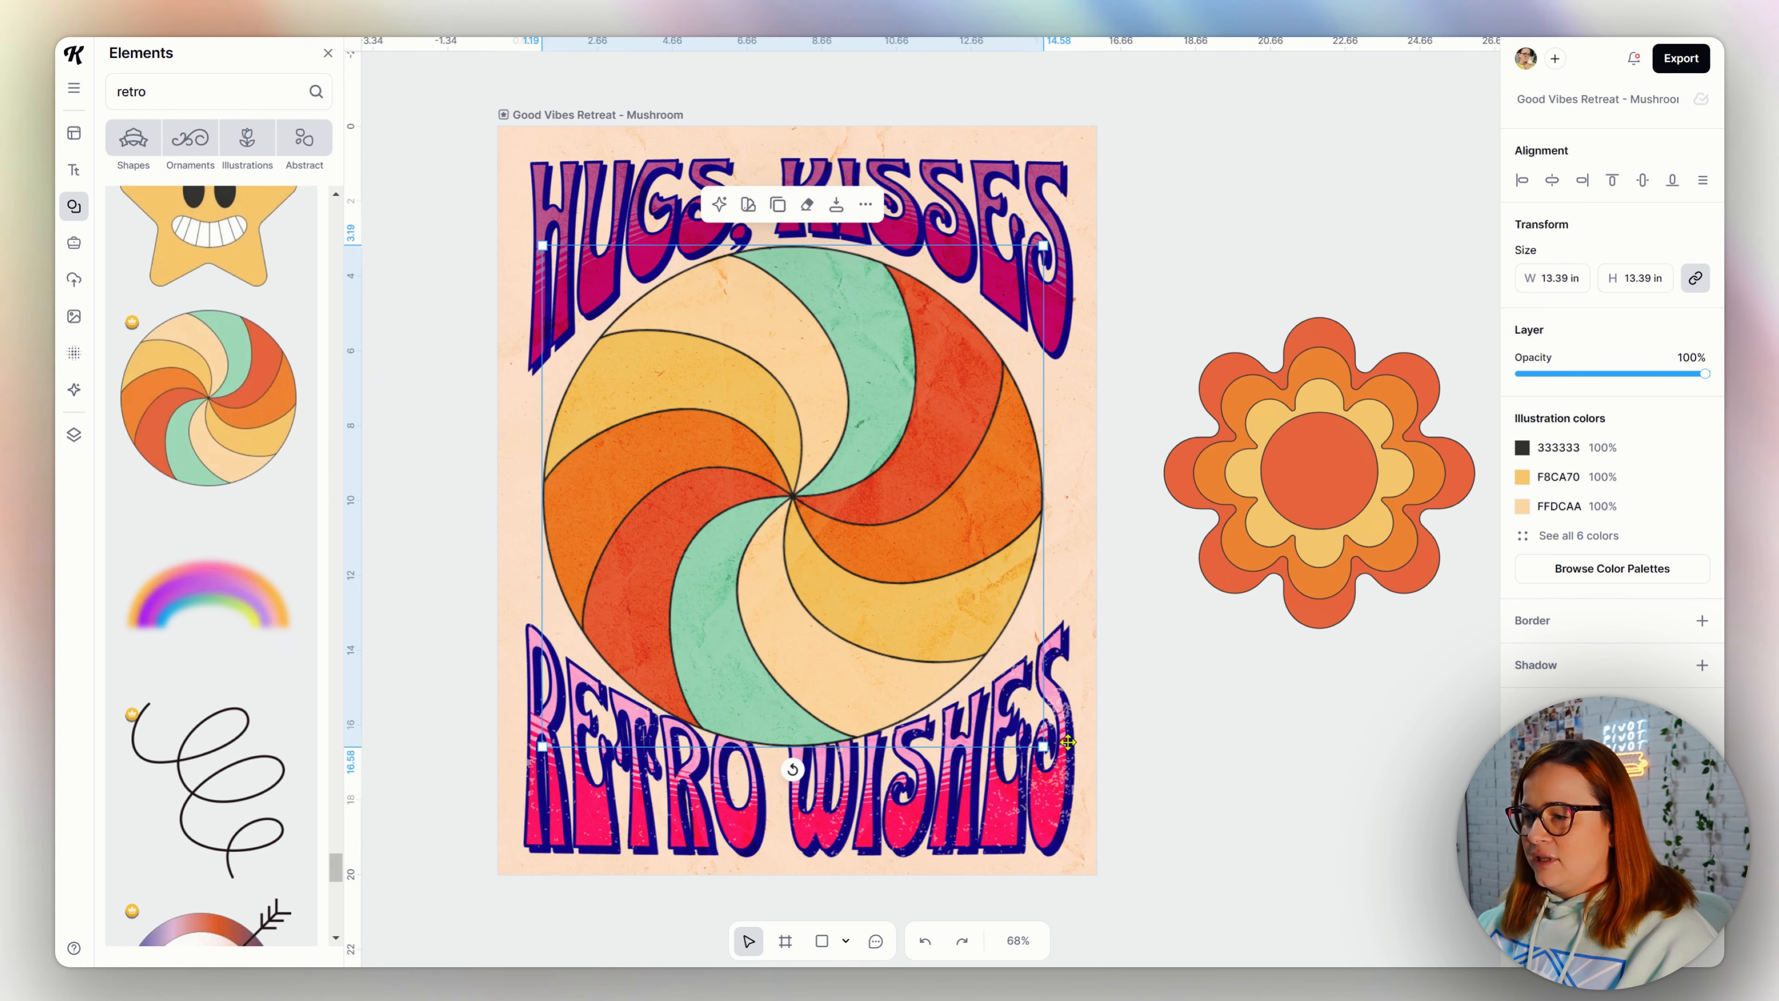
left_click_drag(1043, 748, 1025, 735)
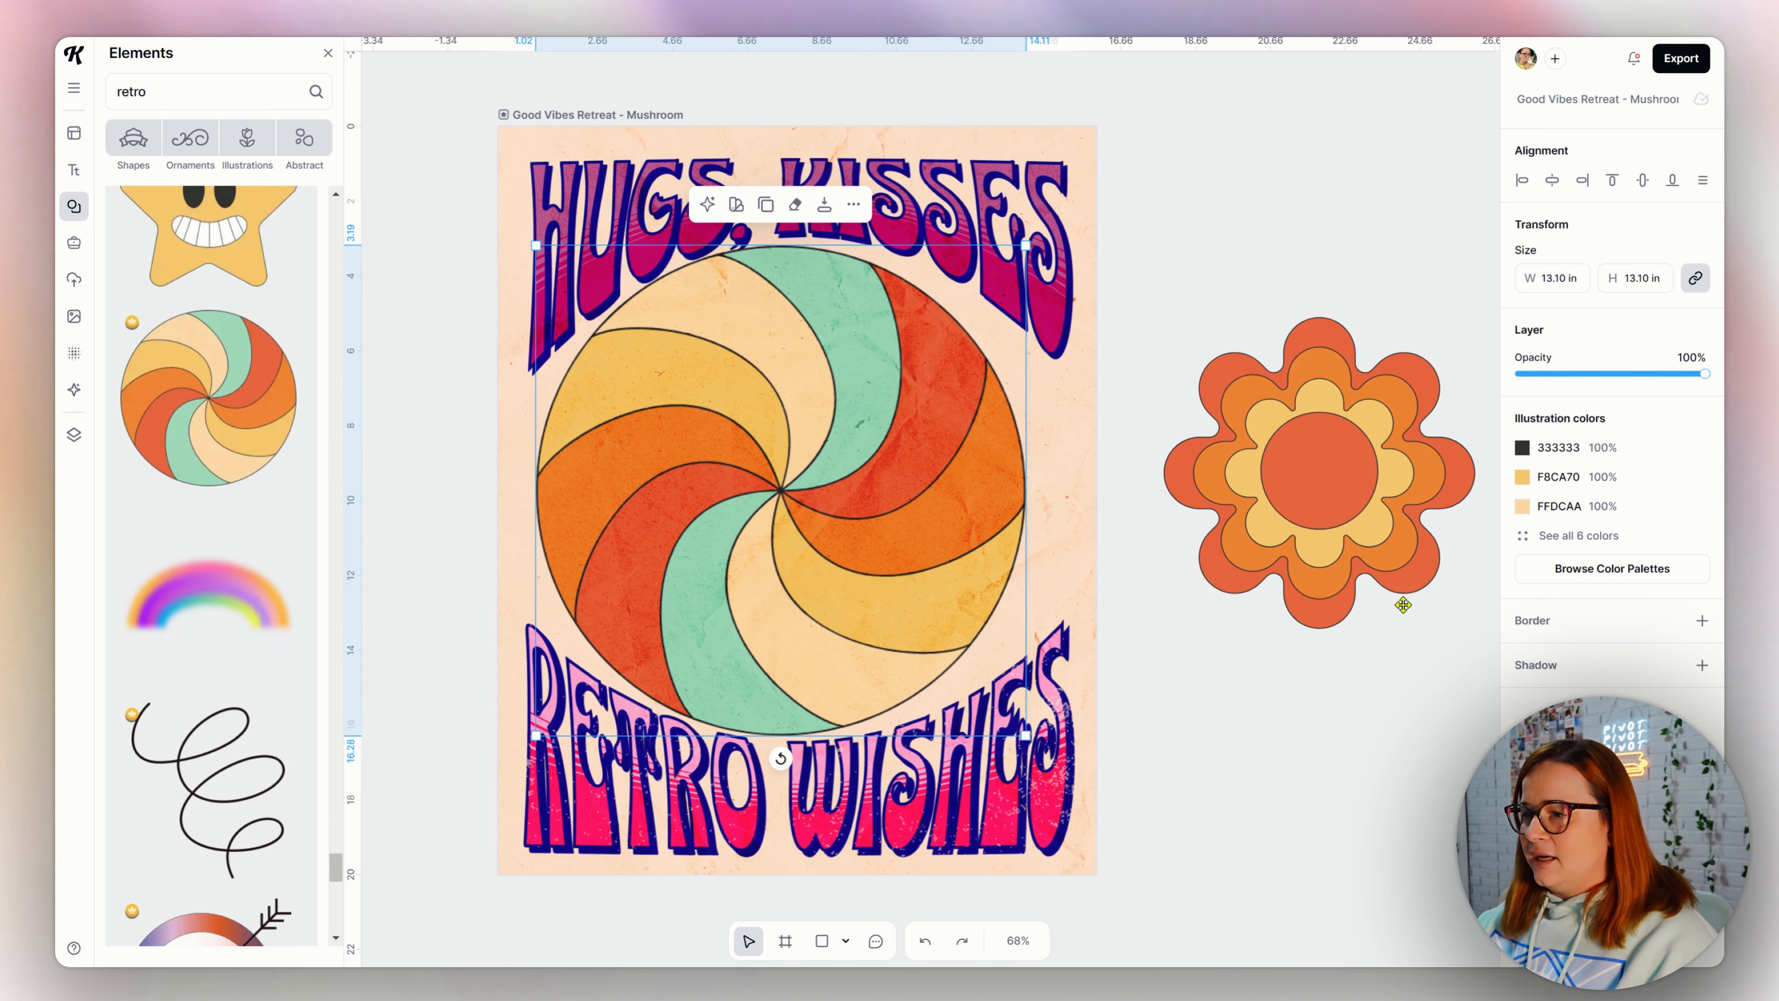
left_click_drag(893, 602, 904, 603)
left_click_drag(903, 602, 908, 602)
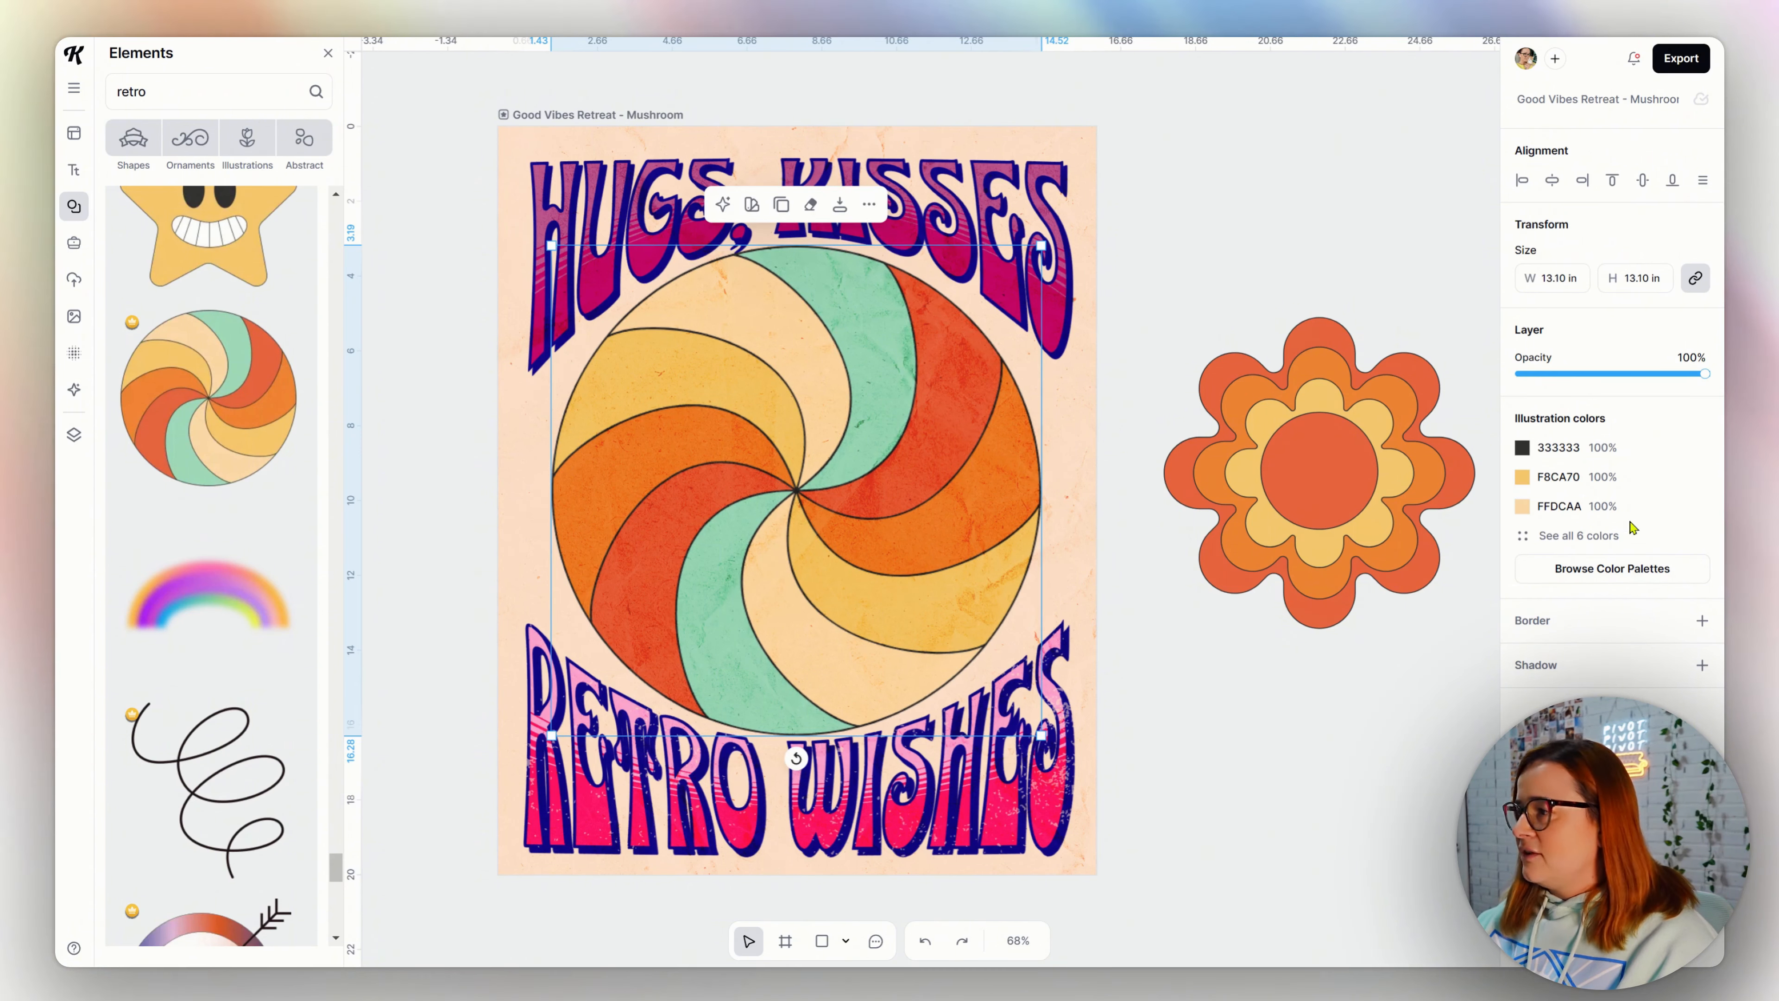
- Recolor the swirl circle with the preset pink-and-purple palette and send it to the back of the poster
left_click(1584, 569)
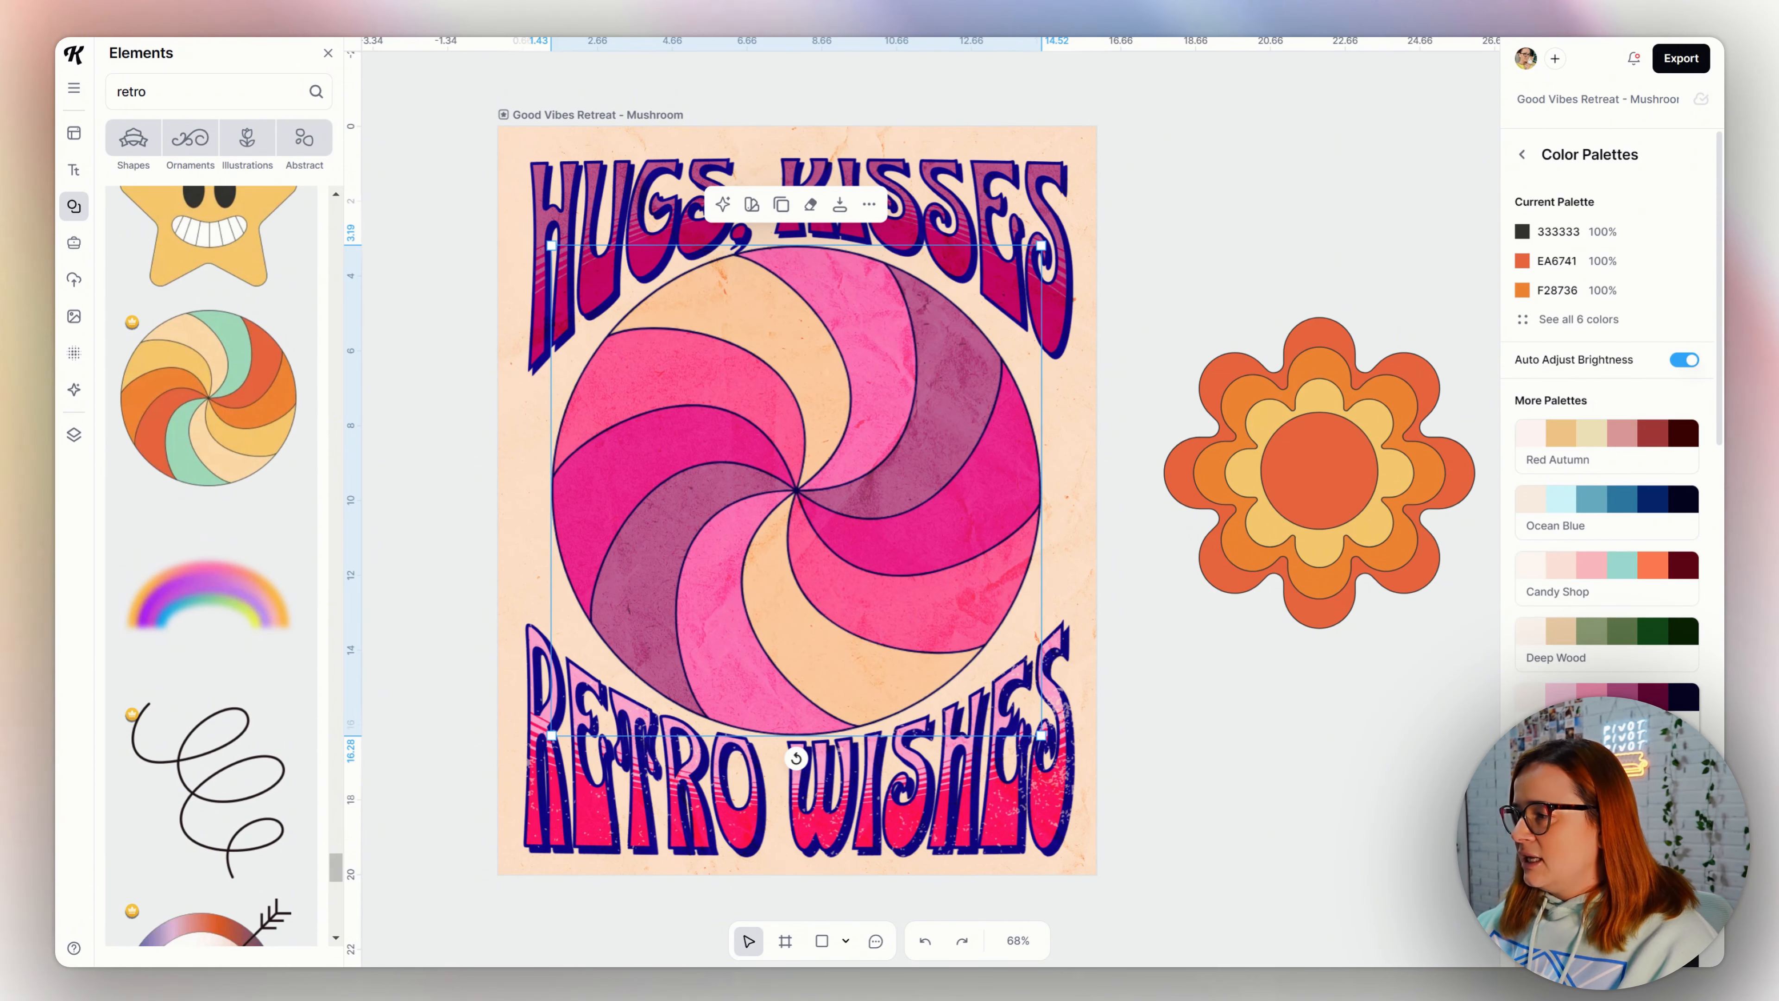
right_click(834, 525)
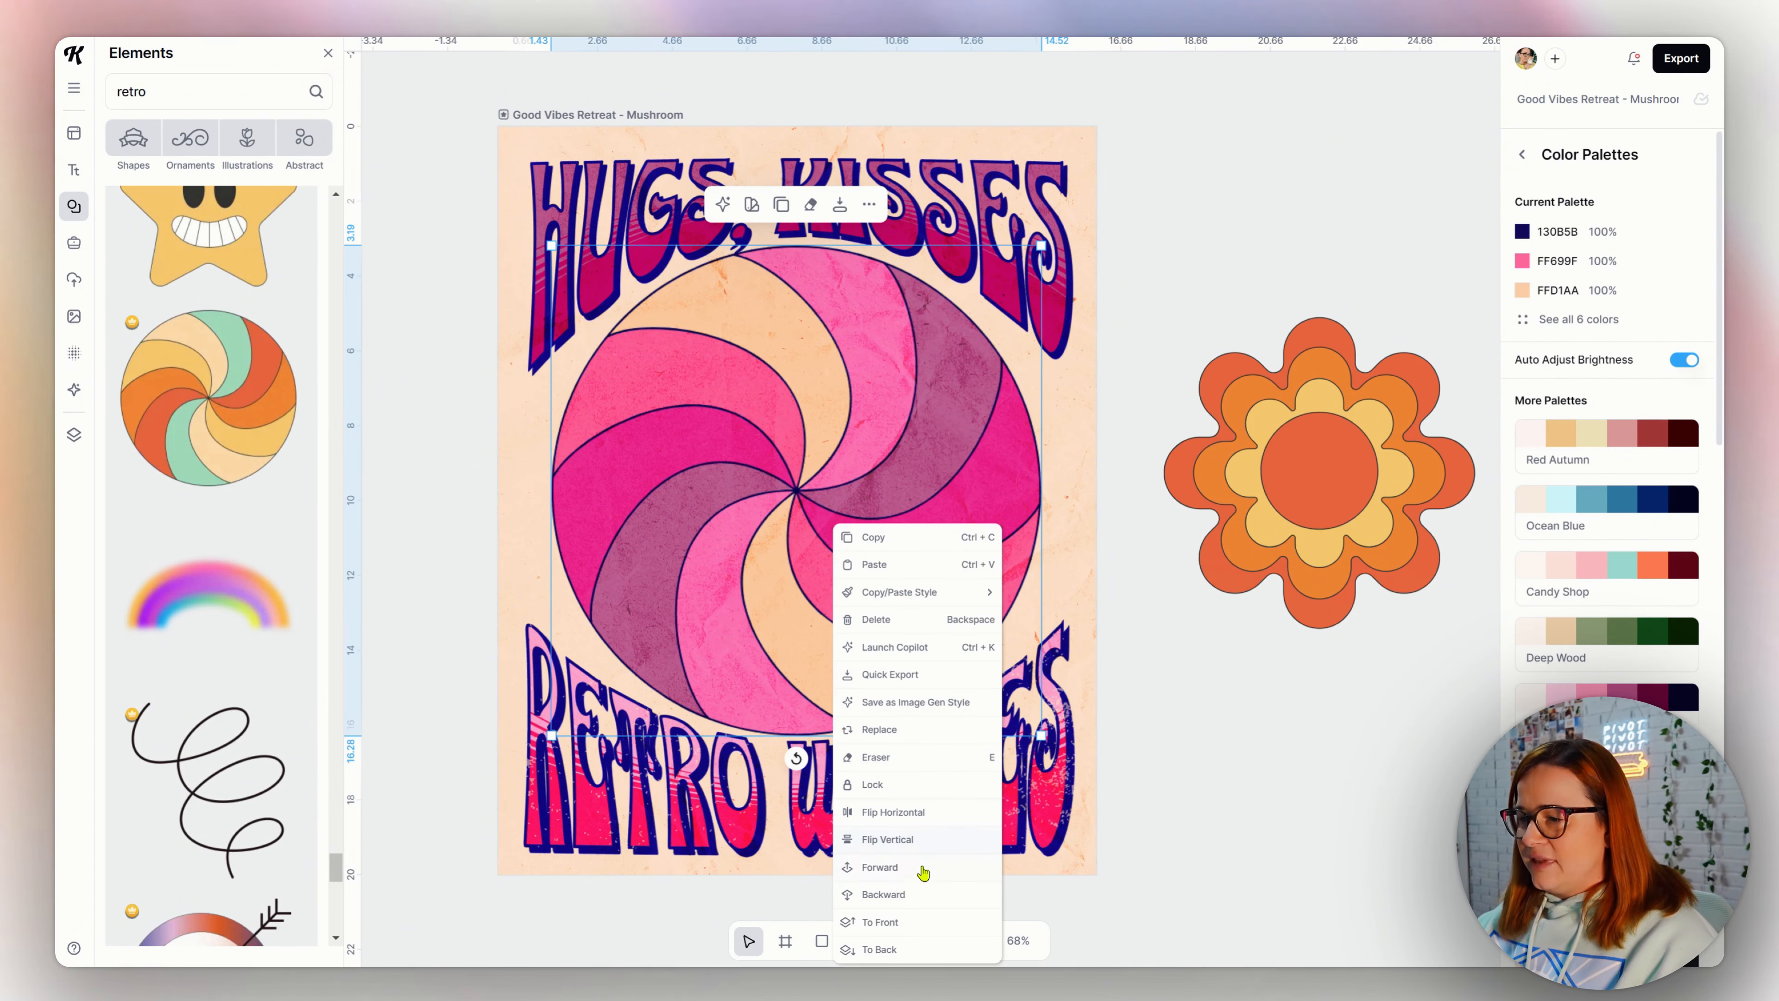
left_click(879, 949)
- Shrink the tongue lips to about 6.5 in wide, tilt them counter-clockwise and place them over the circle's upper right
left_click(830, 392)
left_click_drag(830, 393, 899, 371)
left_click_drag(891, 509, 924, 506)
left_click_drag(885, 402, 869, 386)
- Place the lilac lips tilted clockwise over the circle's lower left and the sunburst lips tilted counter-clockwise over its lower right
left_click(763, 533)
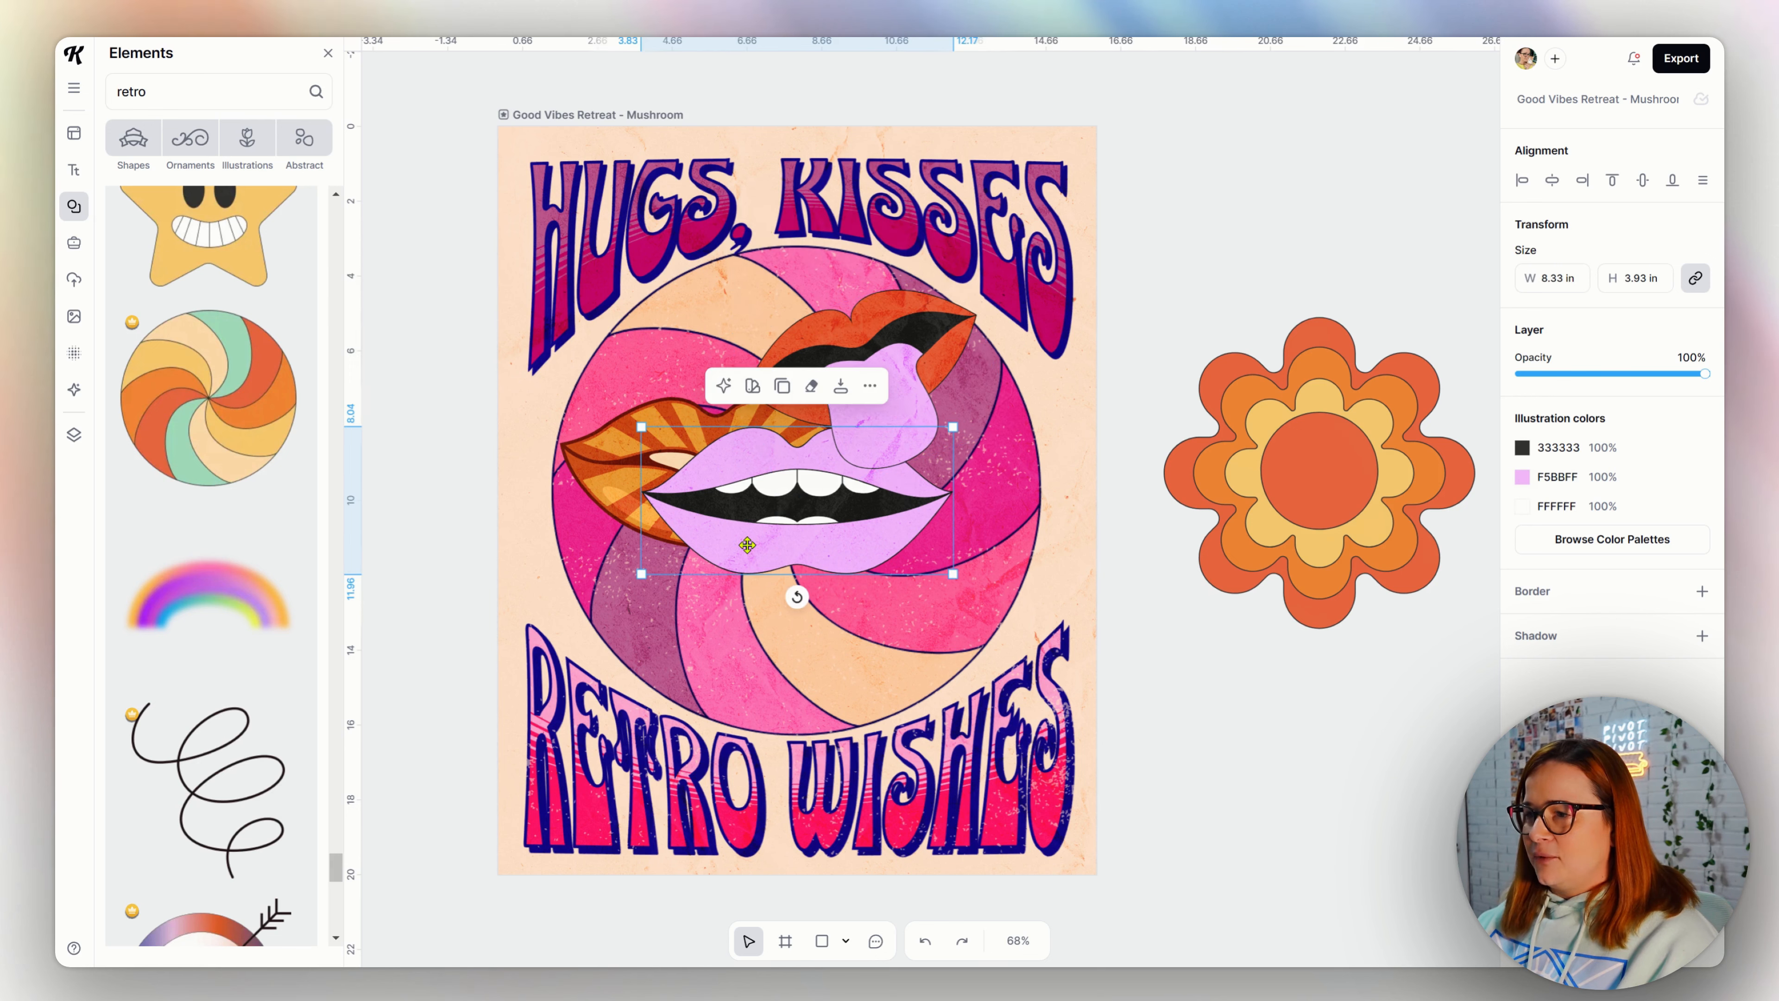
left_click_drag(763, 533, 853, 629)
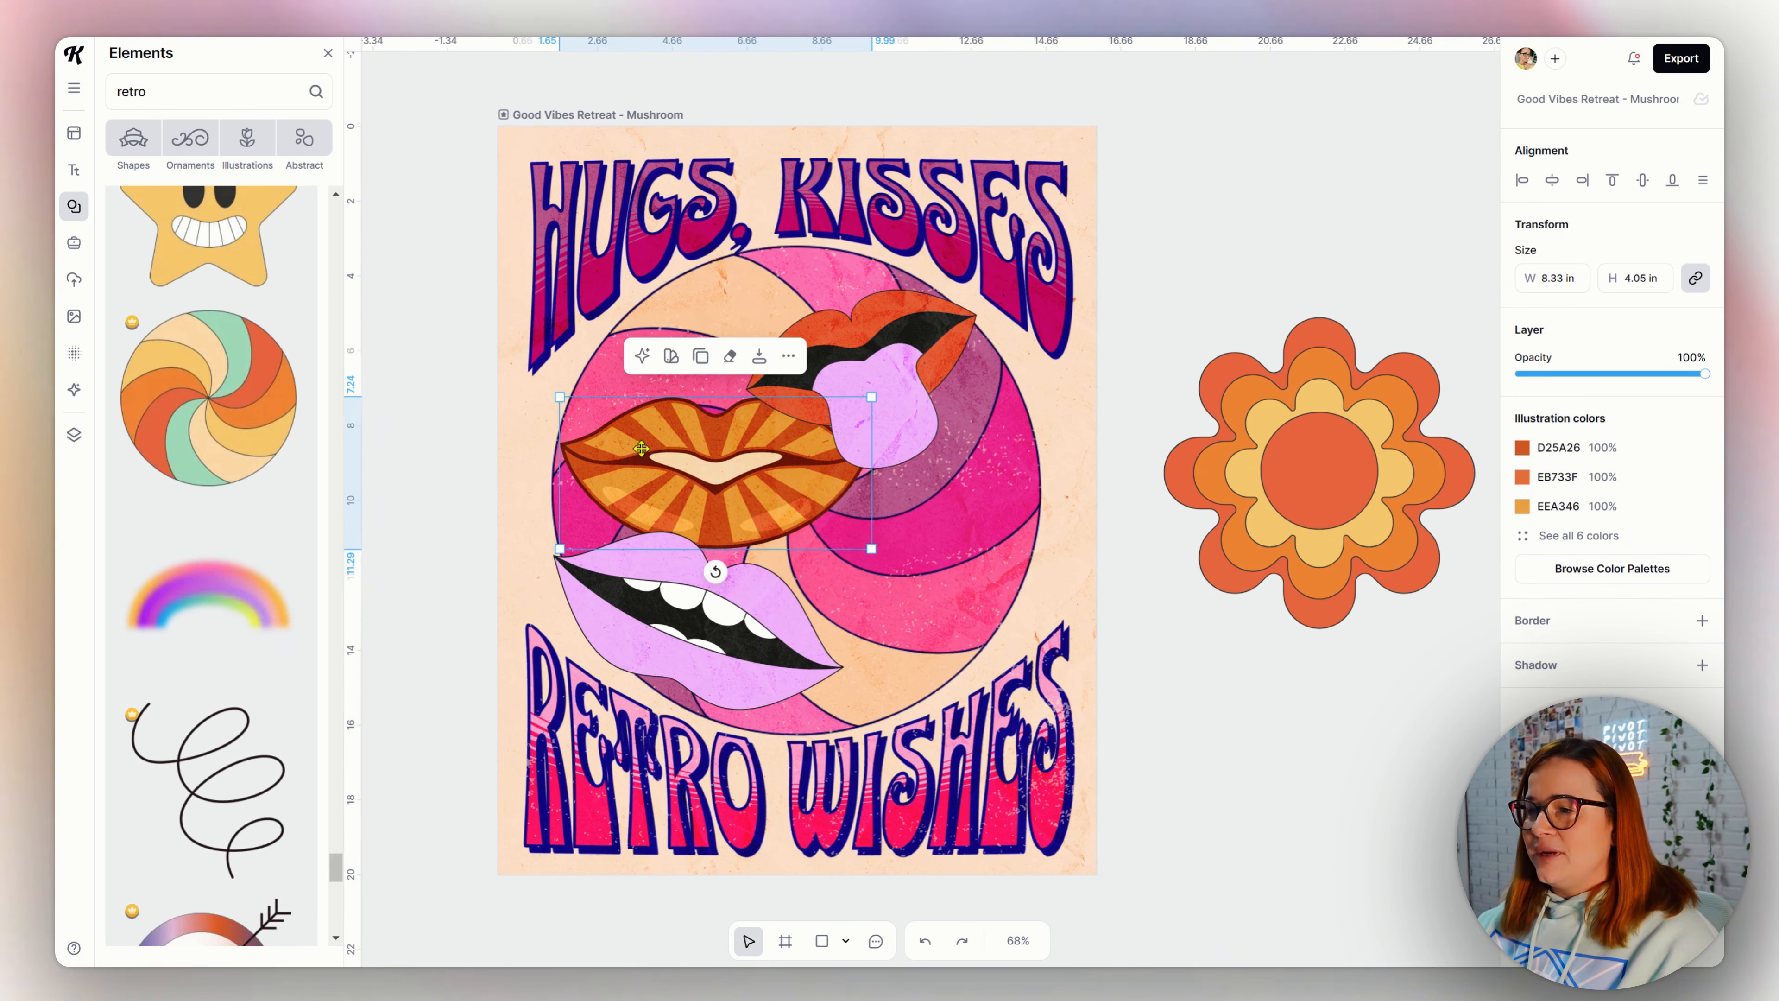
left_click_drag(643, 452, 854, 528)
left_click_drag(925, 643, 937, 642)
left_click_drag(936, 575, 934, 573)
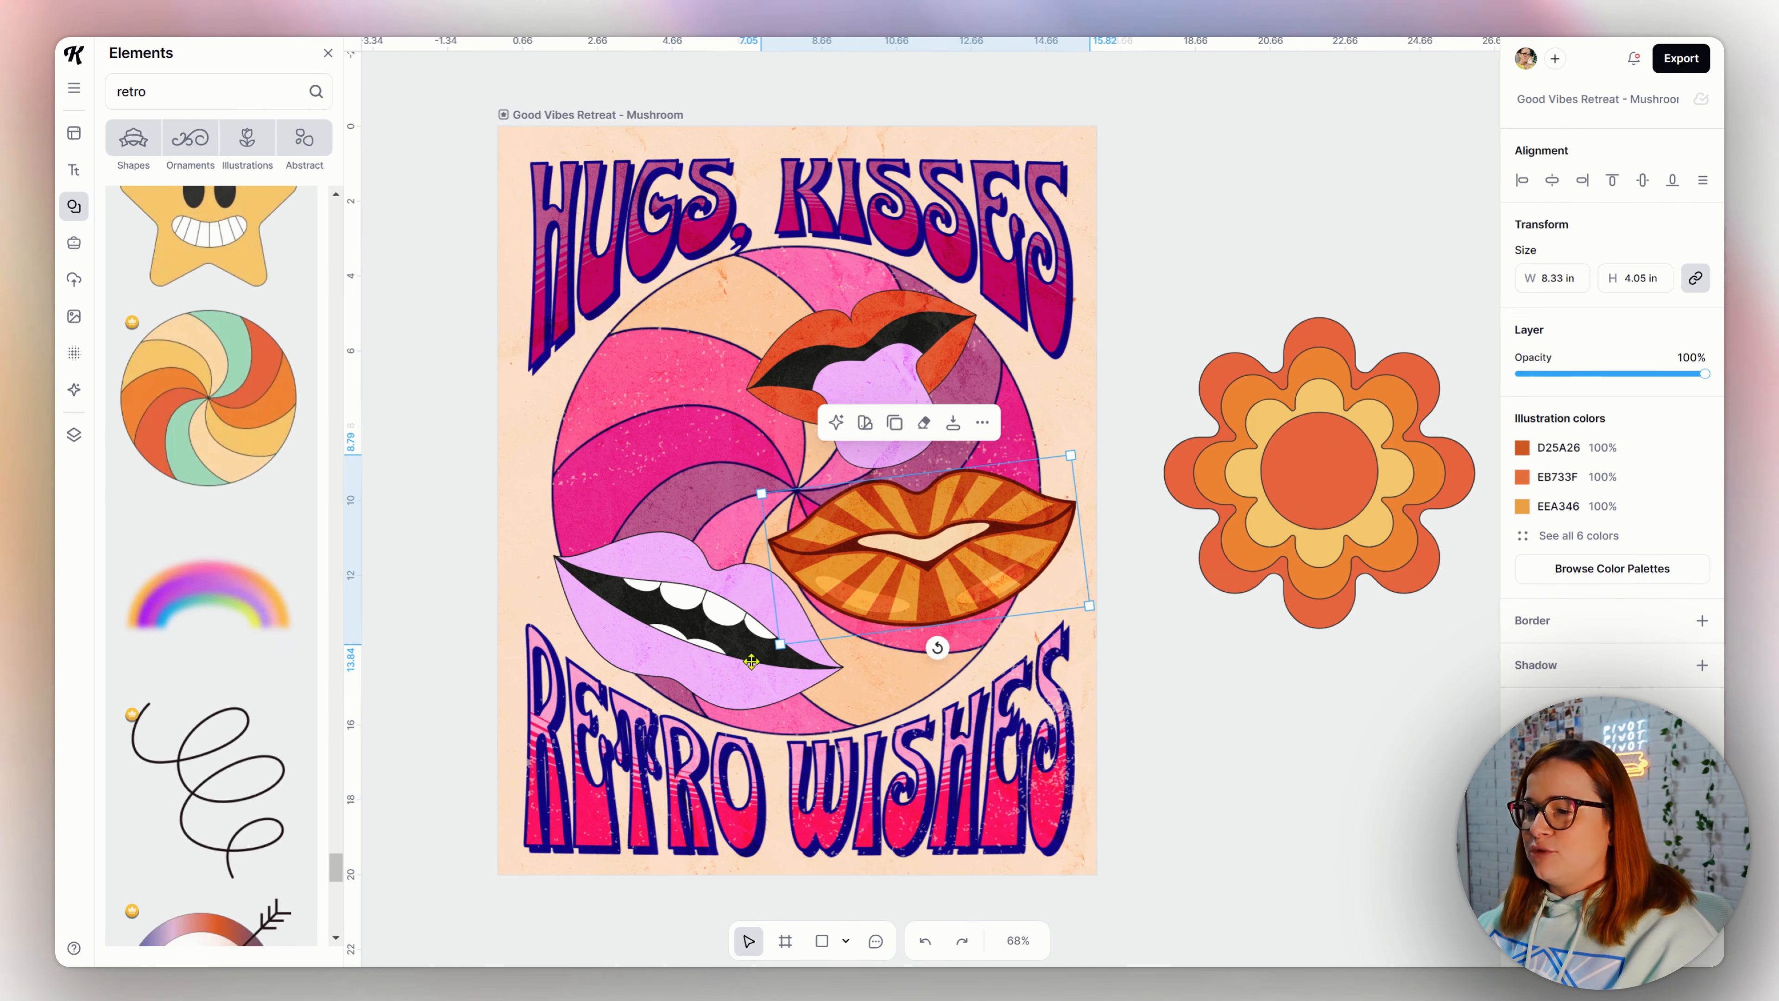
- Change the lilac lips' fill to the document pink FF699F and shift them slightly up and left
left_click(721, 699)
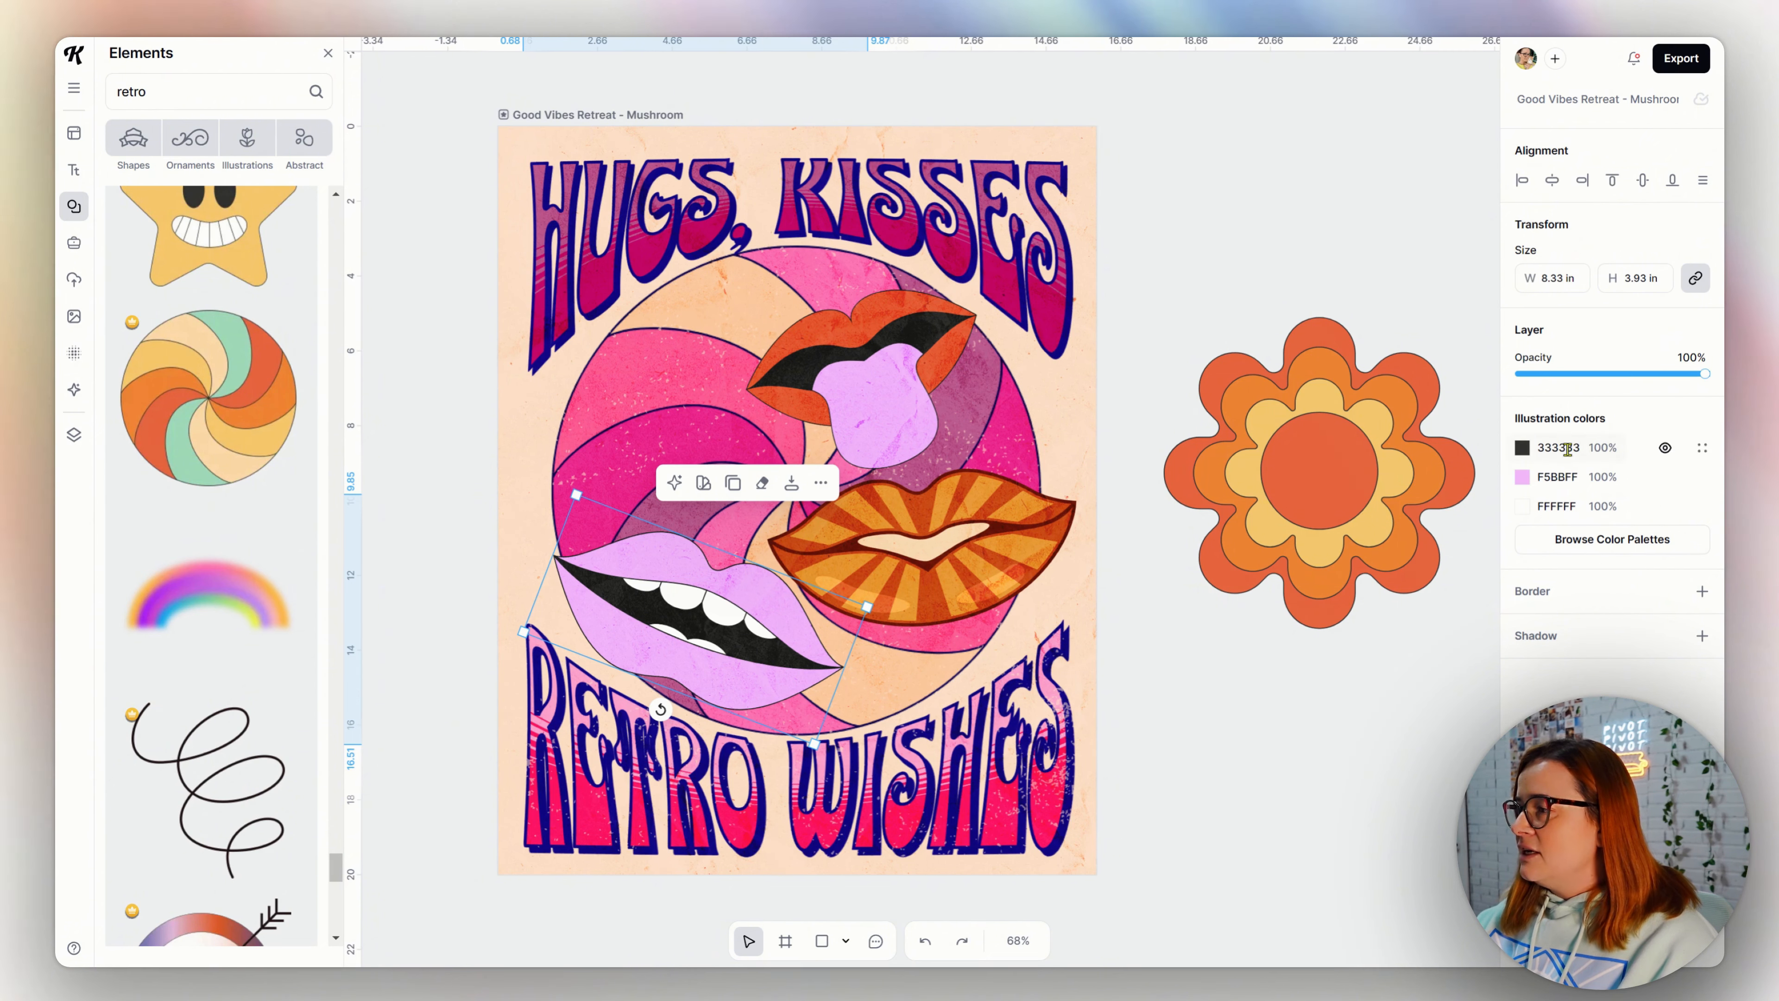
left_click(1522, 477)
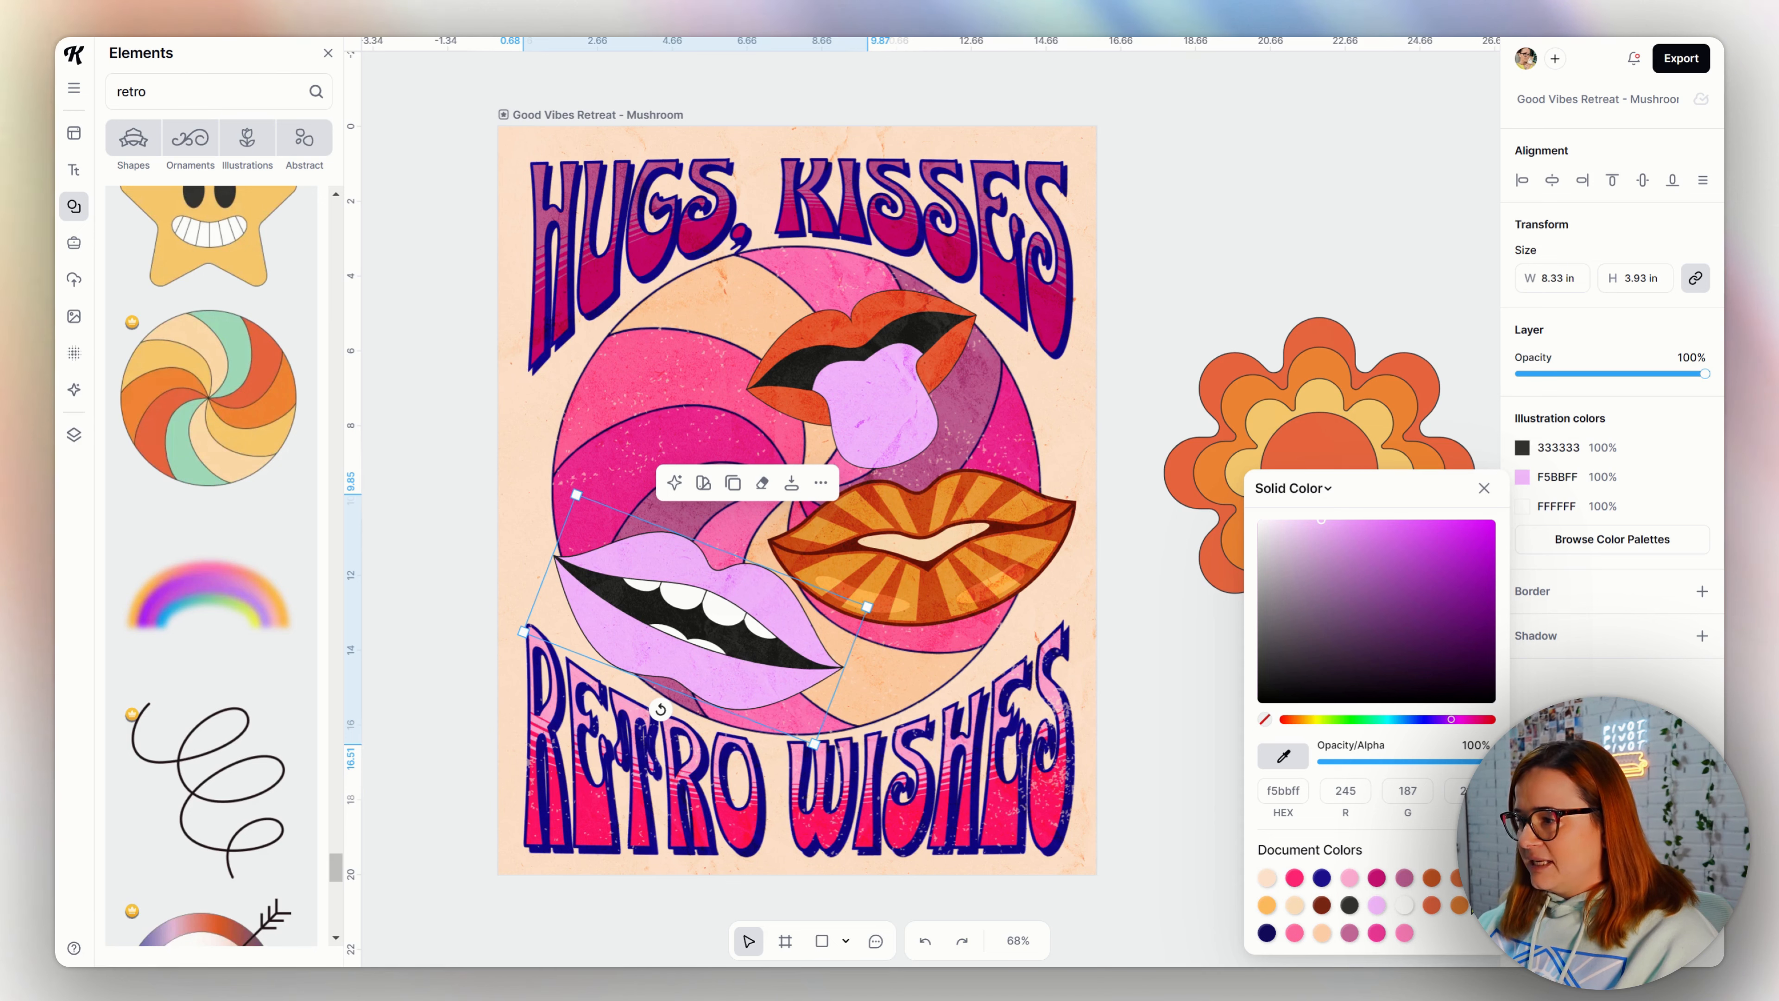
left_click(1405, 932)
left_click_drag(658, 583, 640, 562)
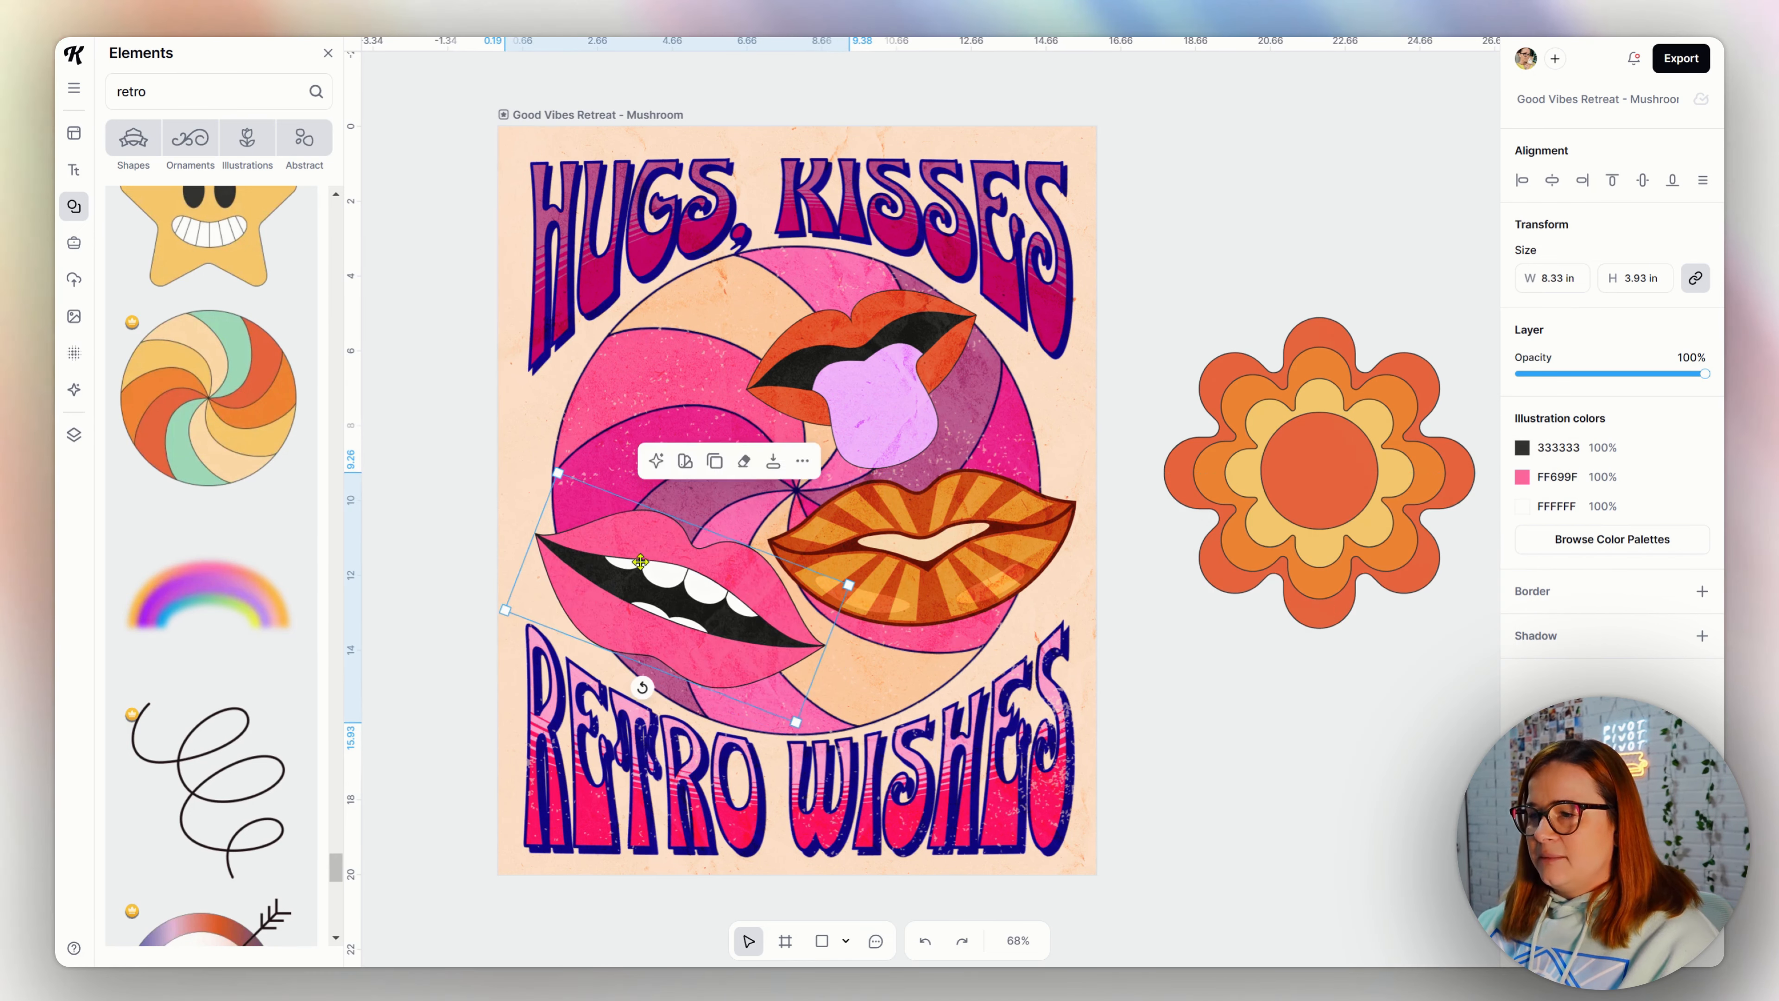
- Fine-tune the placement of the sunburst lips and the pink toothed lips so they sit slightly lower on the circle
left_click(932, 588)
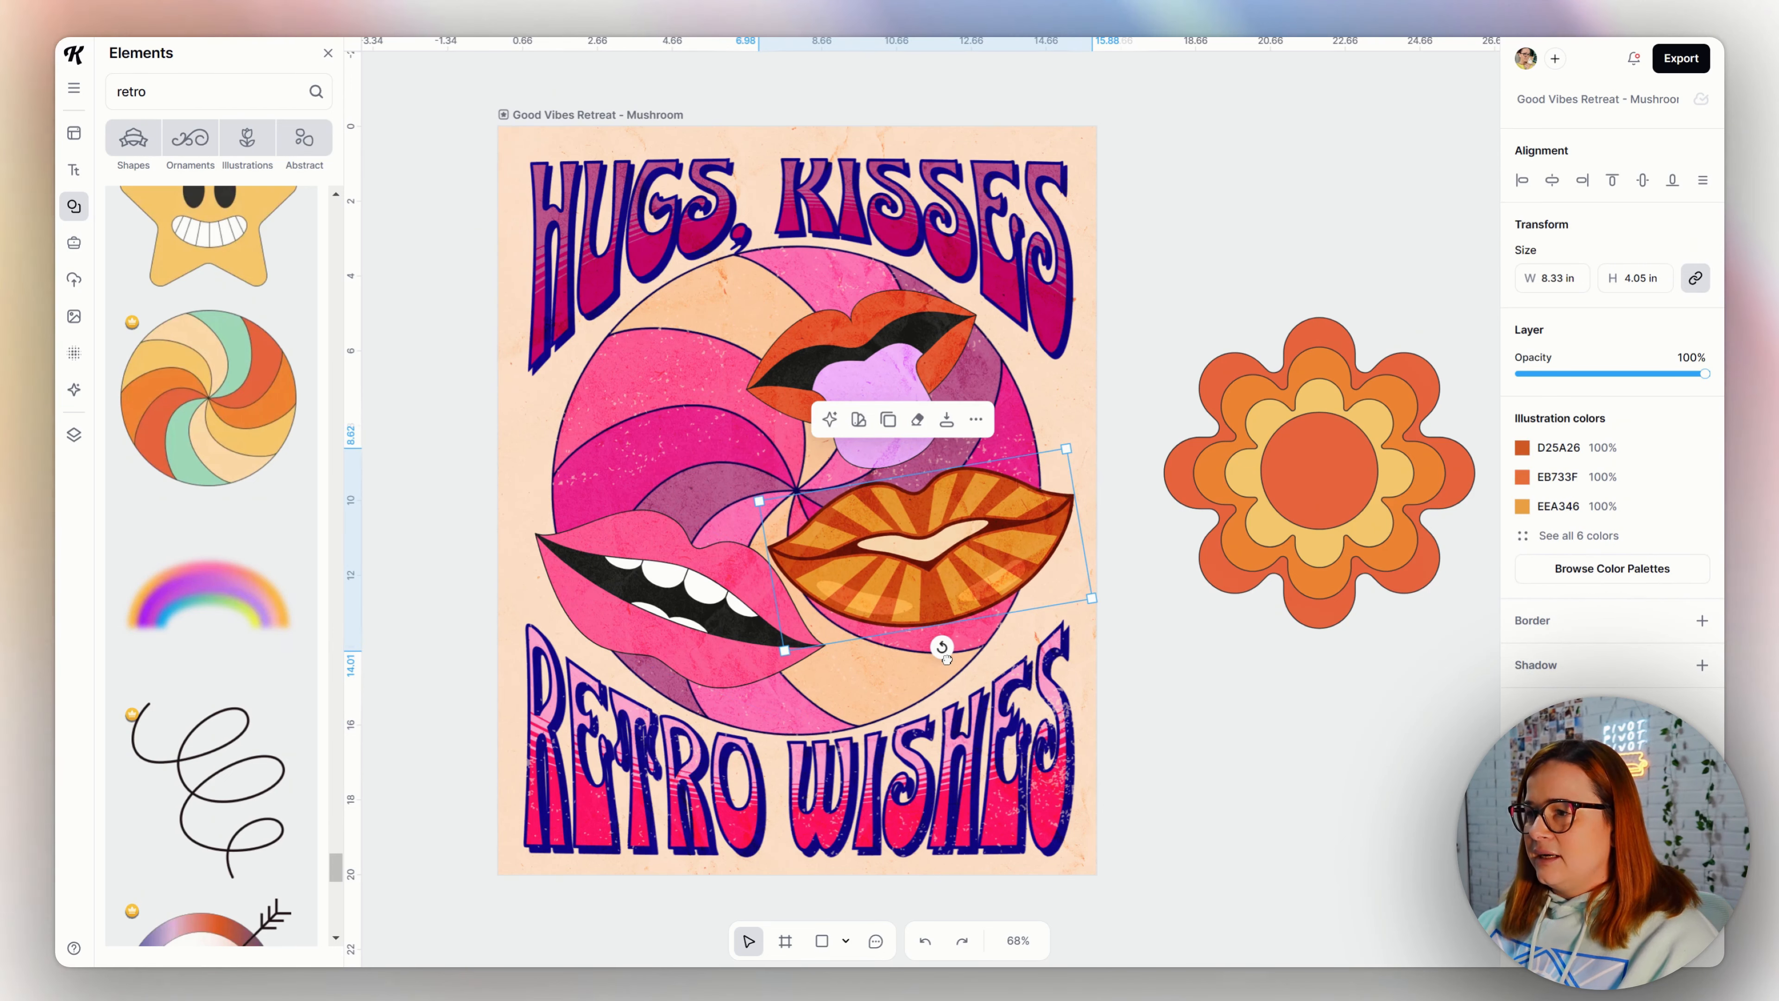
left_click_drag(940, 590, 953, 597)
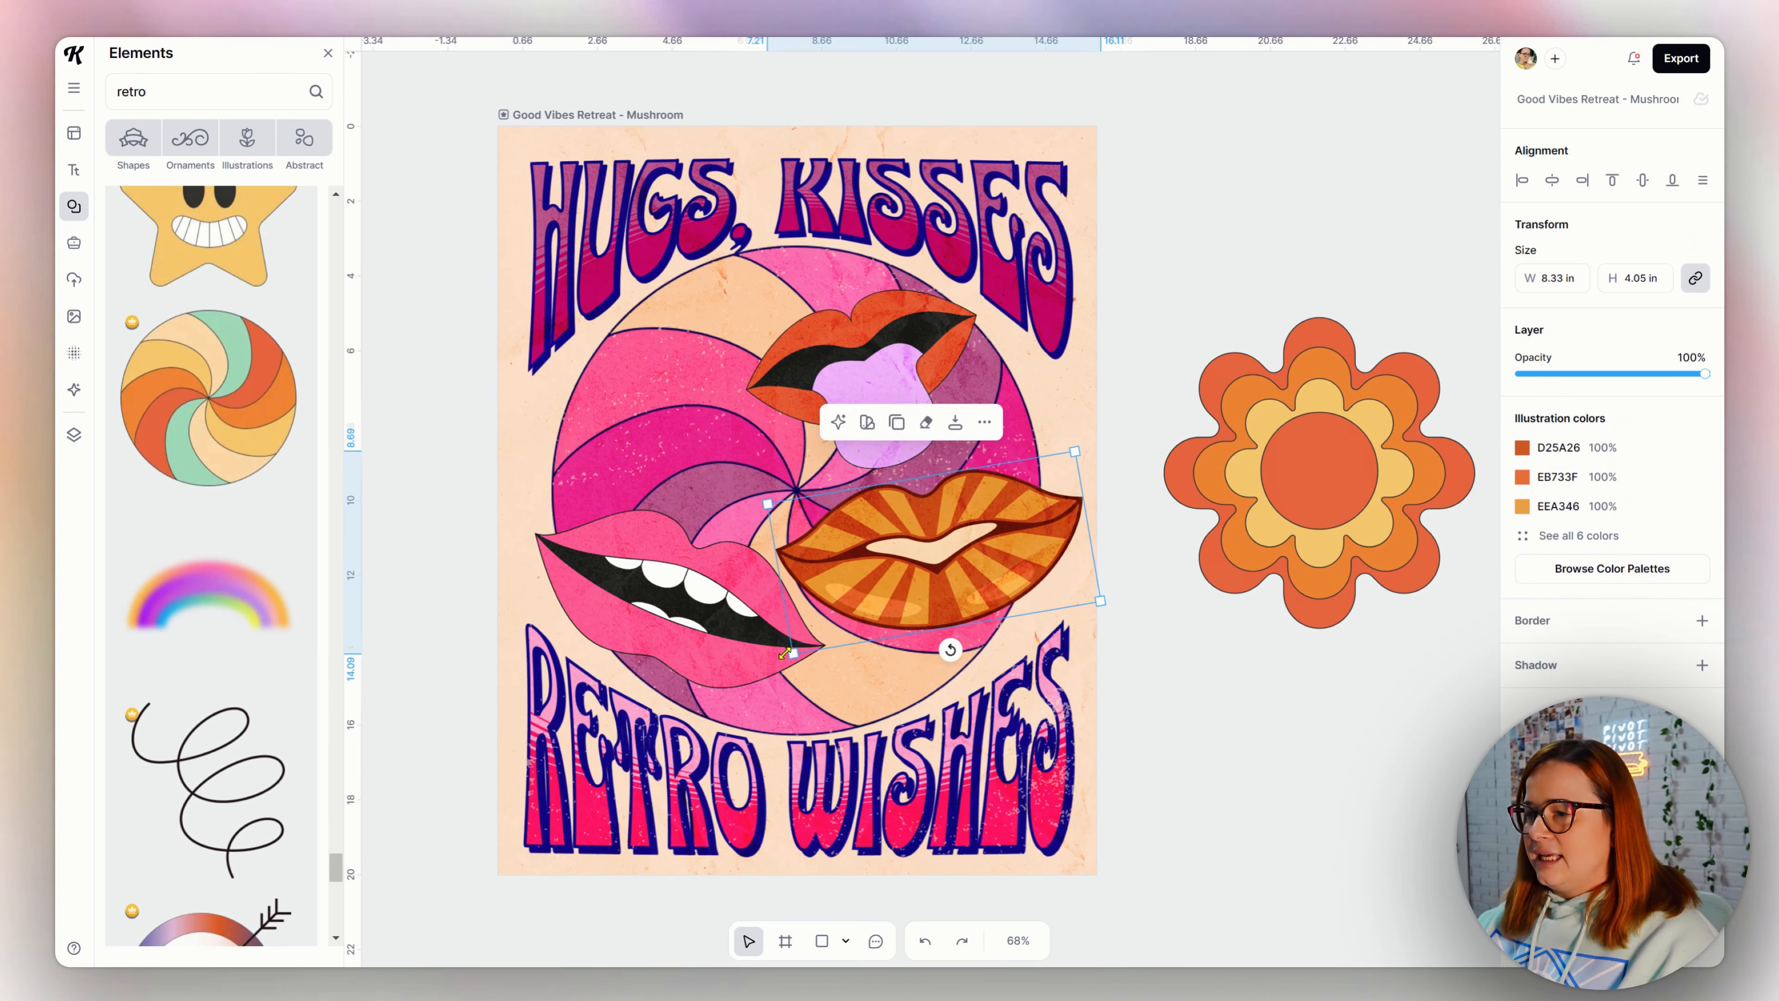
left_click(734, 674)
left_click_drag(734, 673, 737, 687)
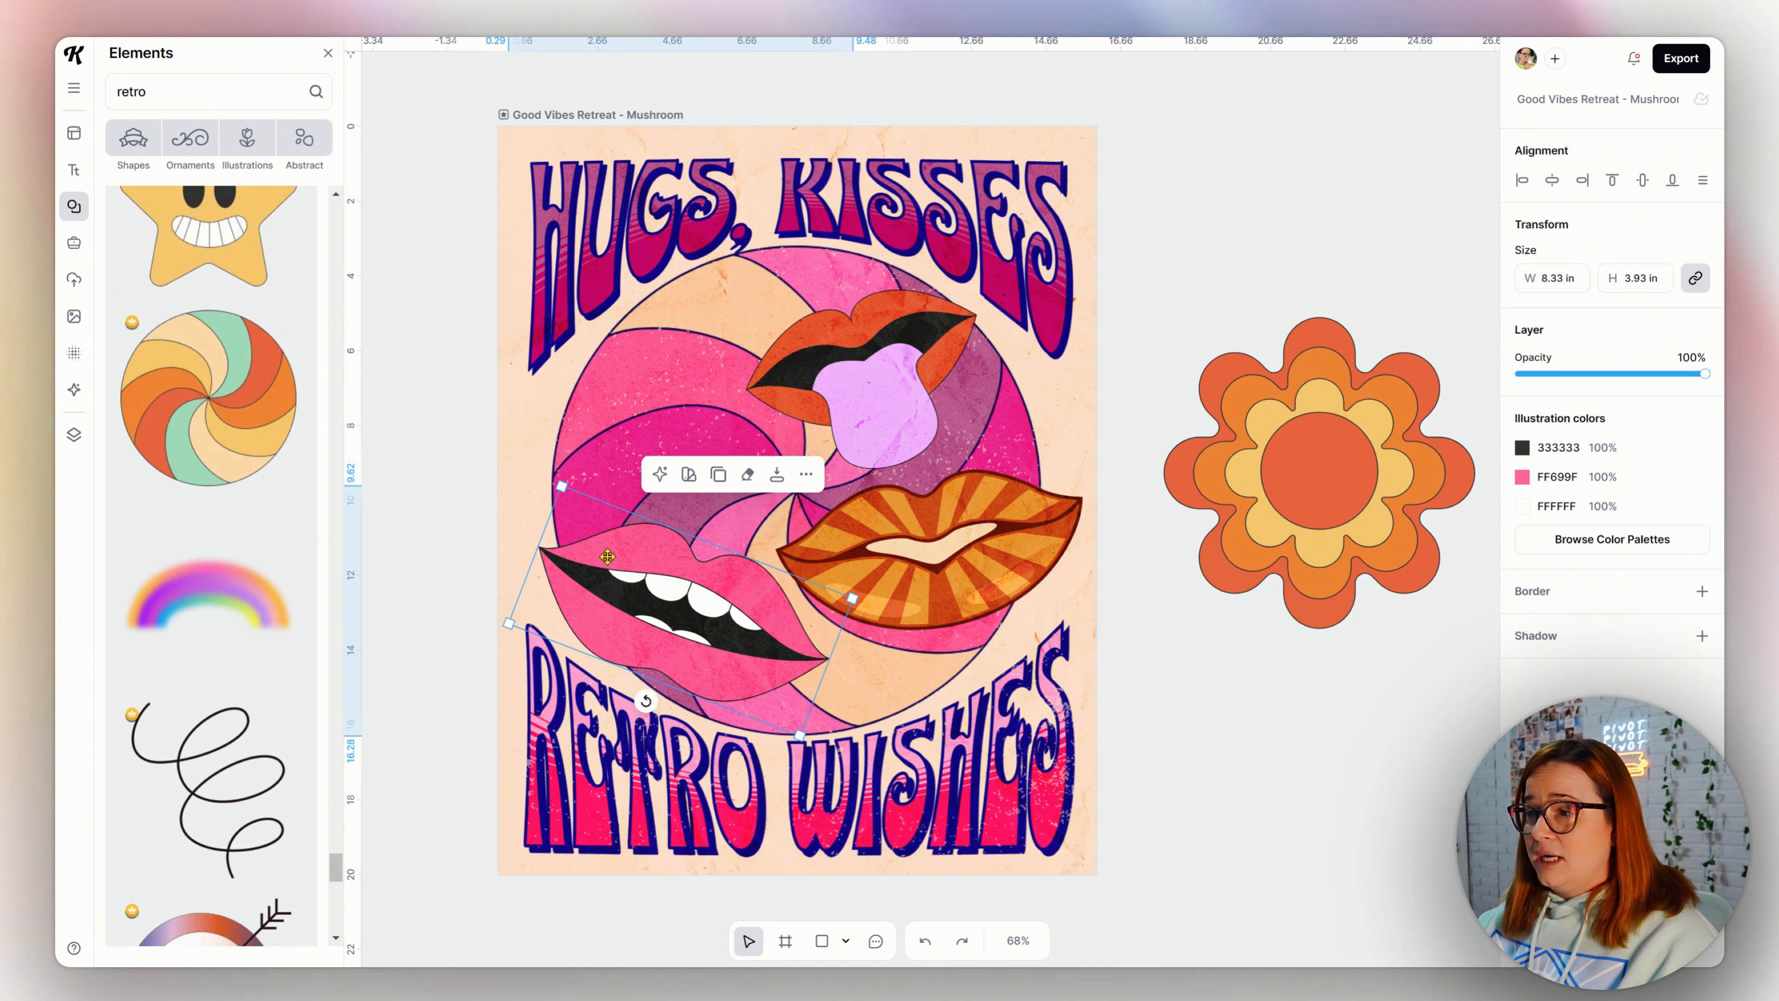
left_click(1218, 760)
- Search the elements library for "retro lips", add the closed orange lips and place them tilted over the circle's upper left
scroll(227, 524, "down", 15)
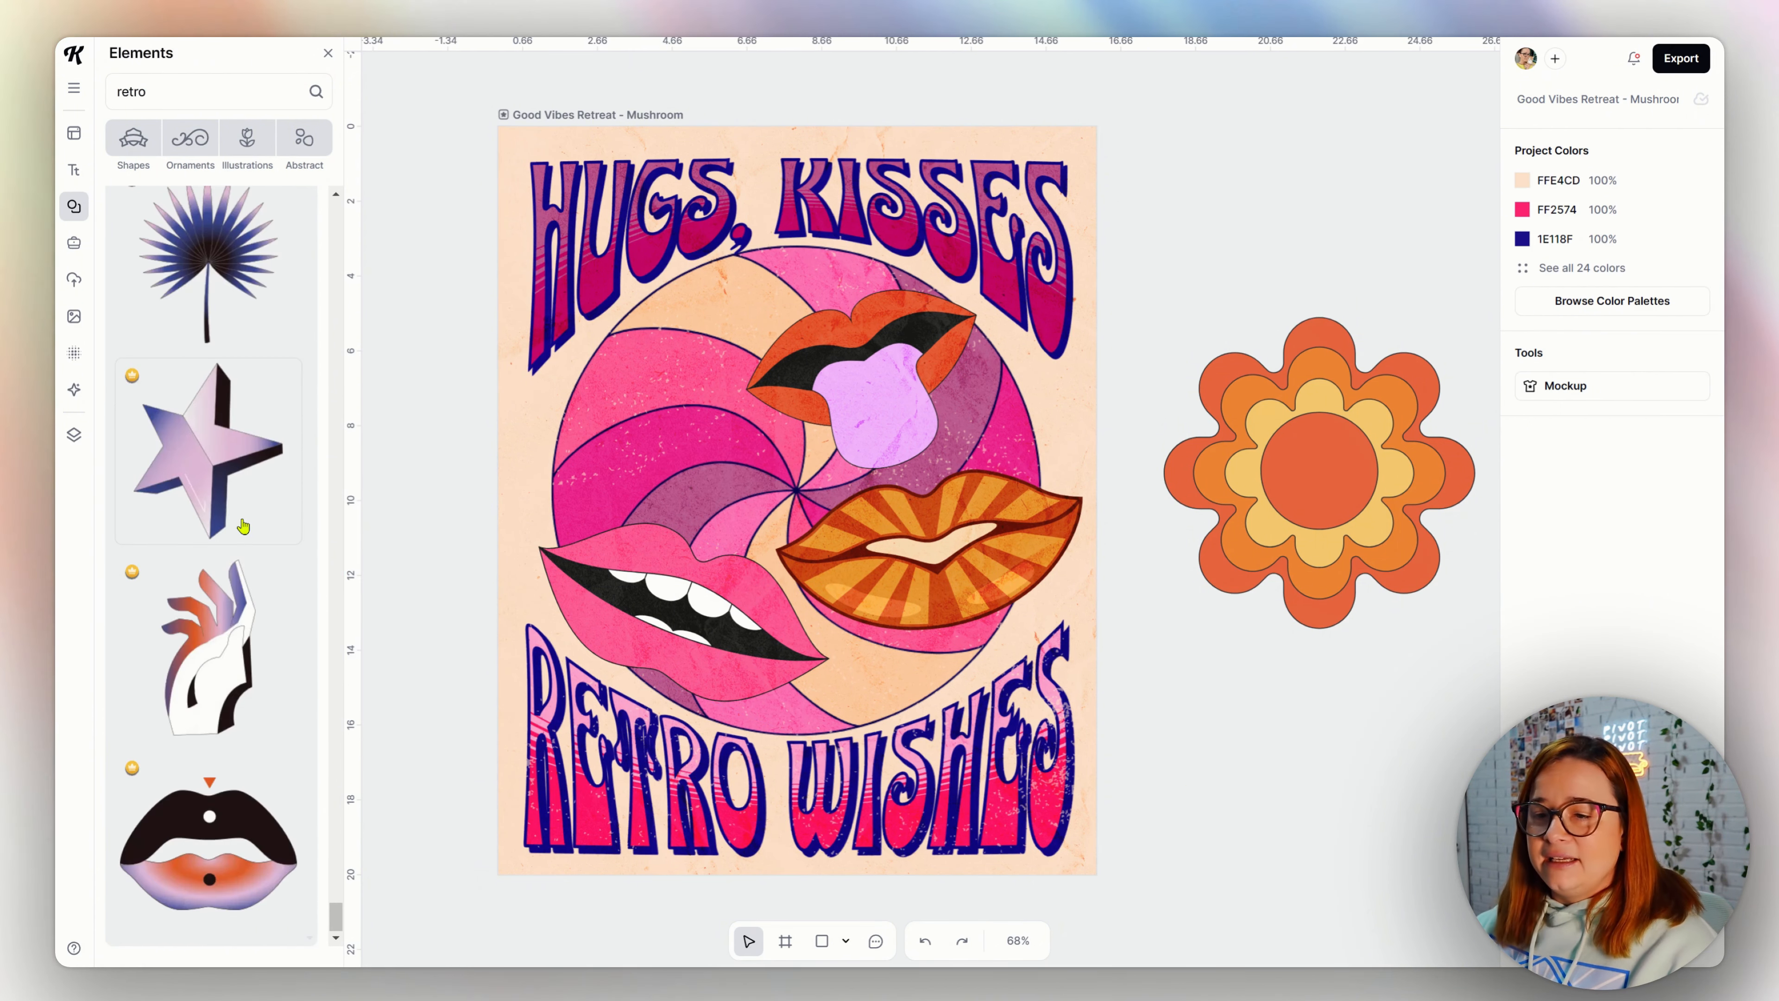
left_click(197, 89)
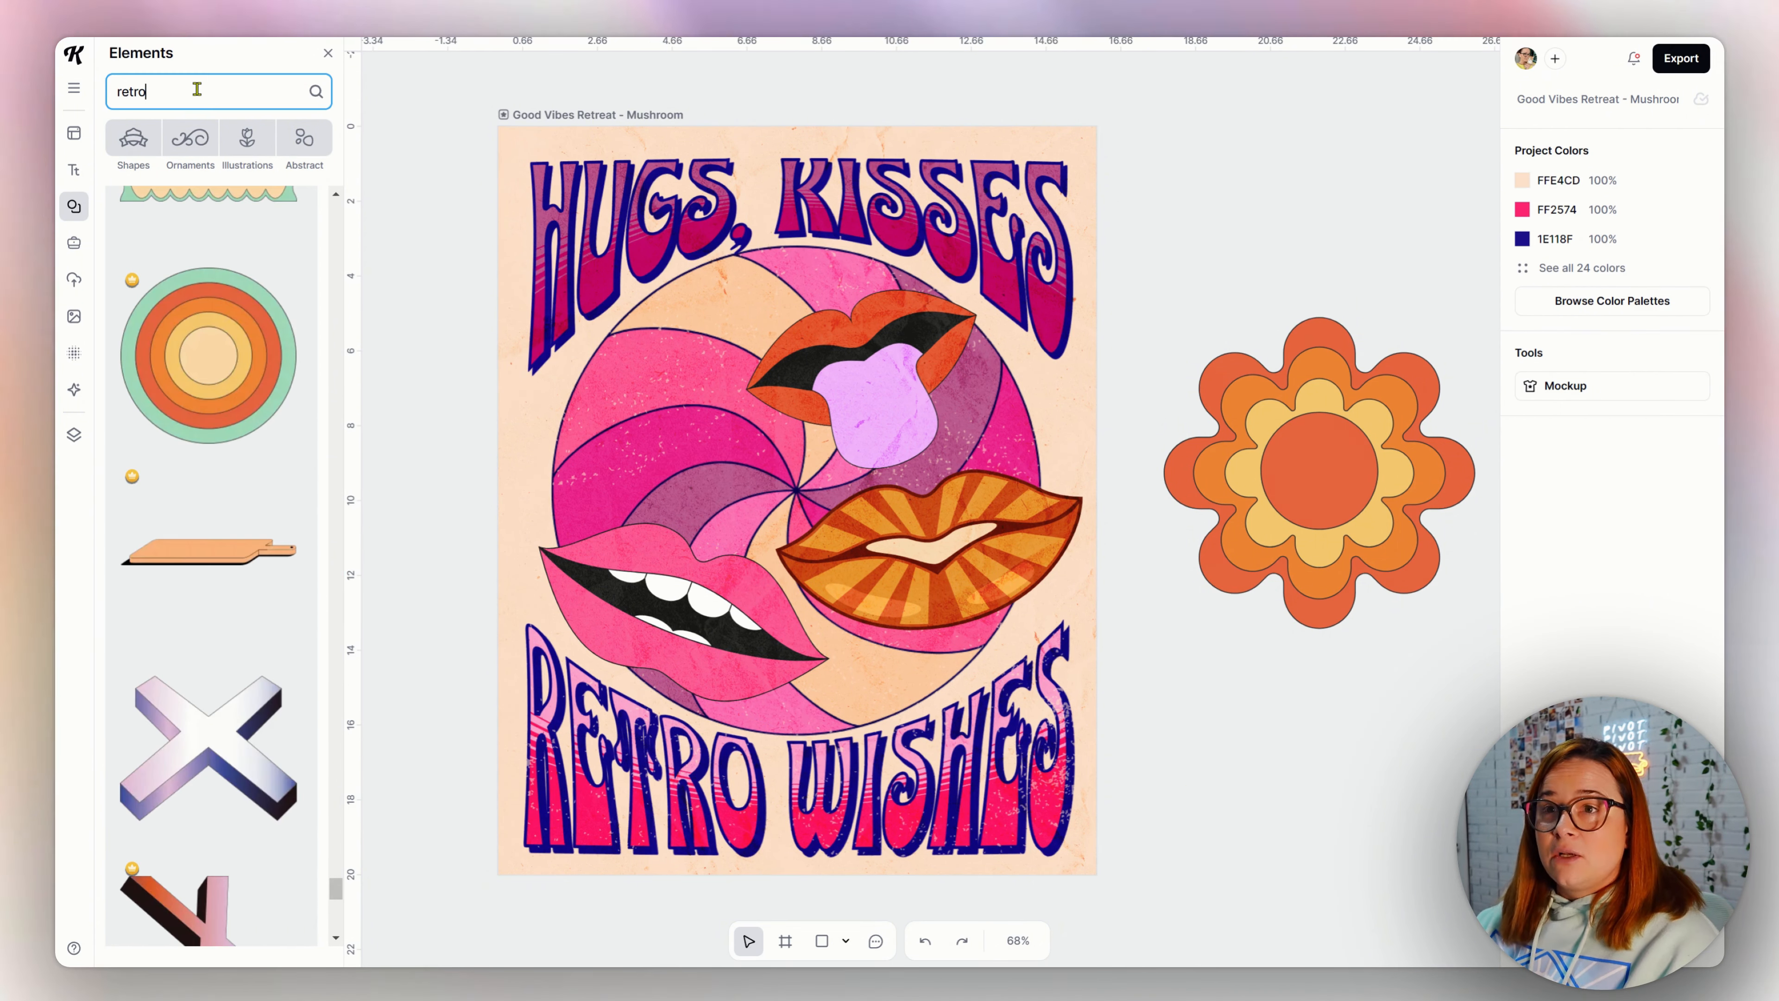
type("lips")
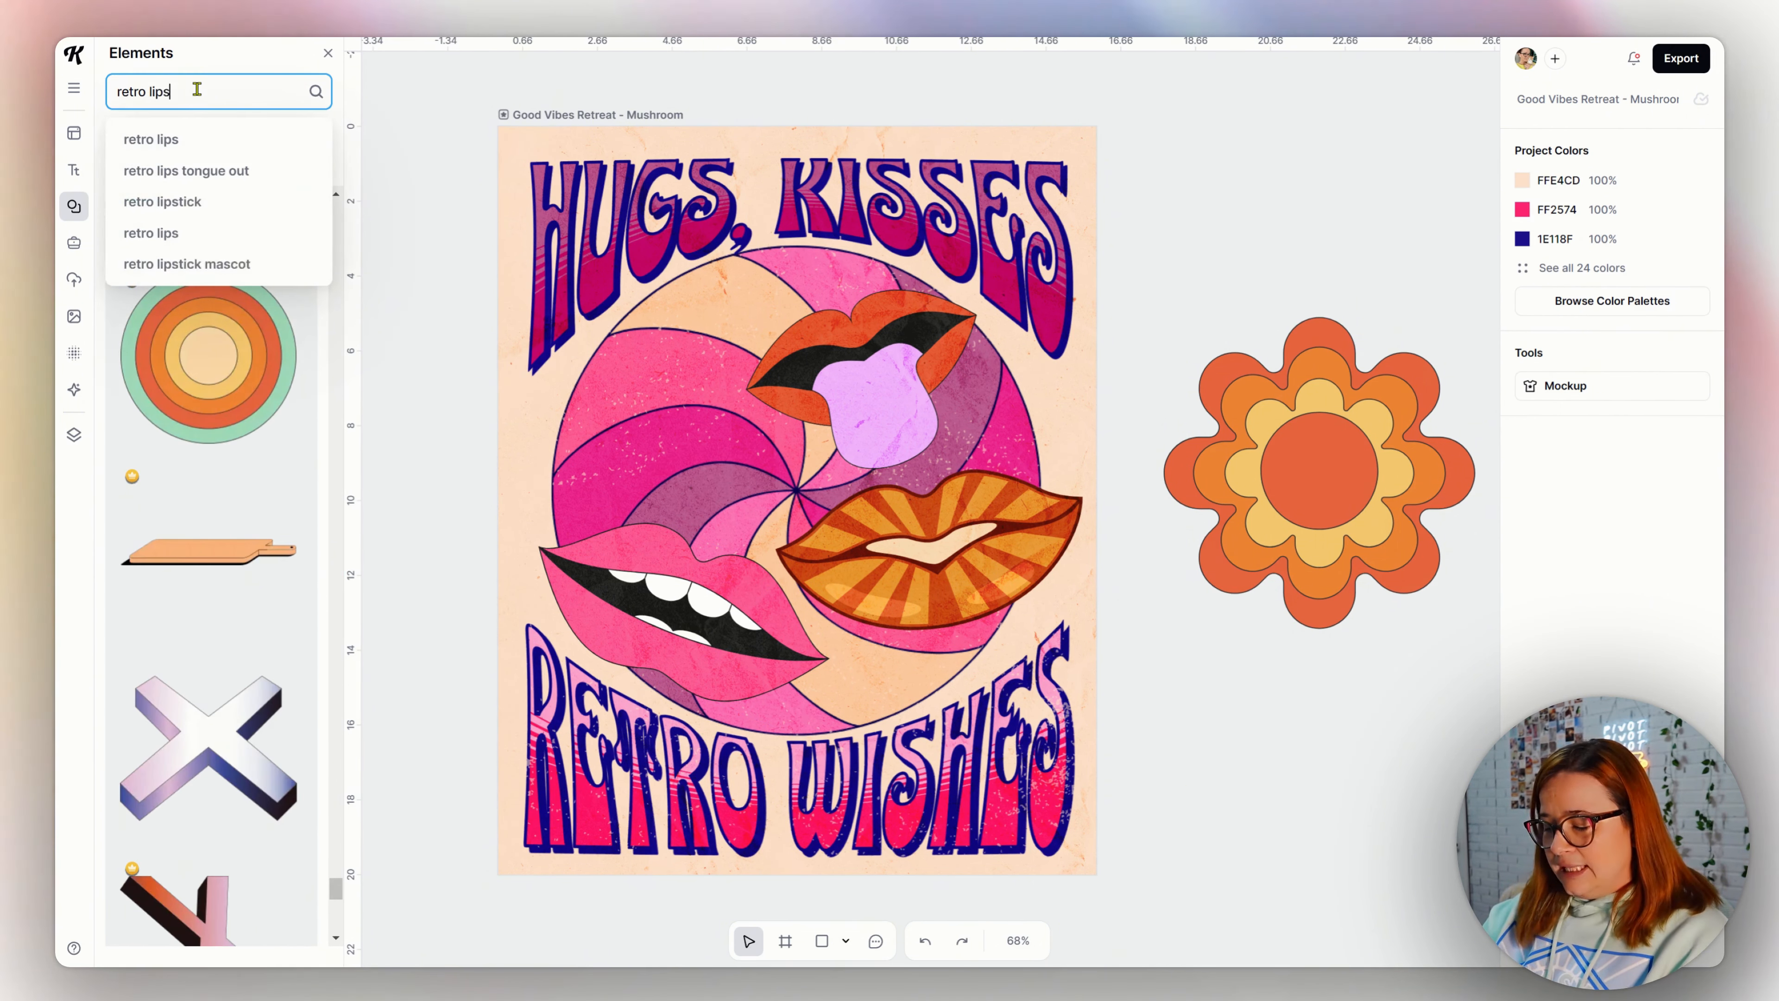
key("Return")
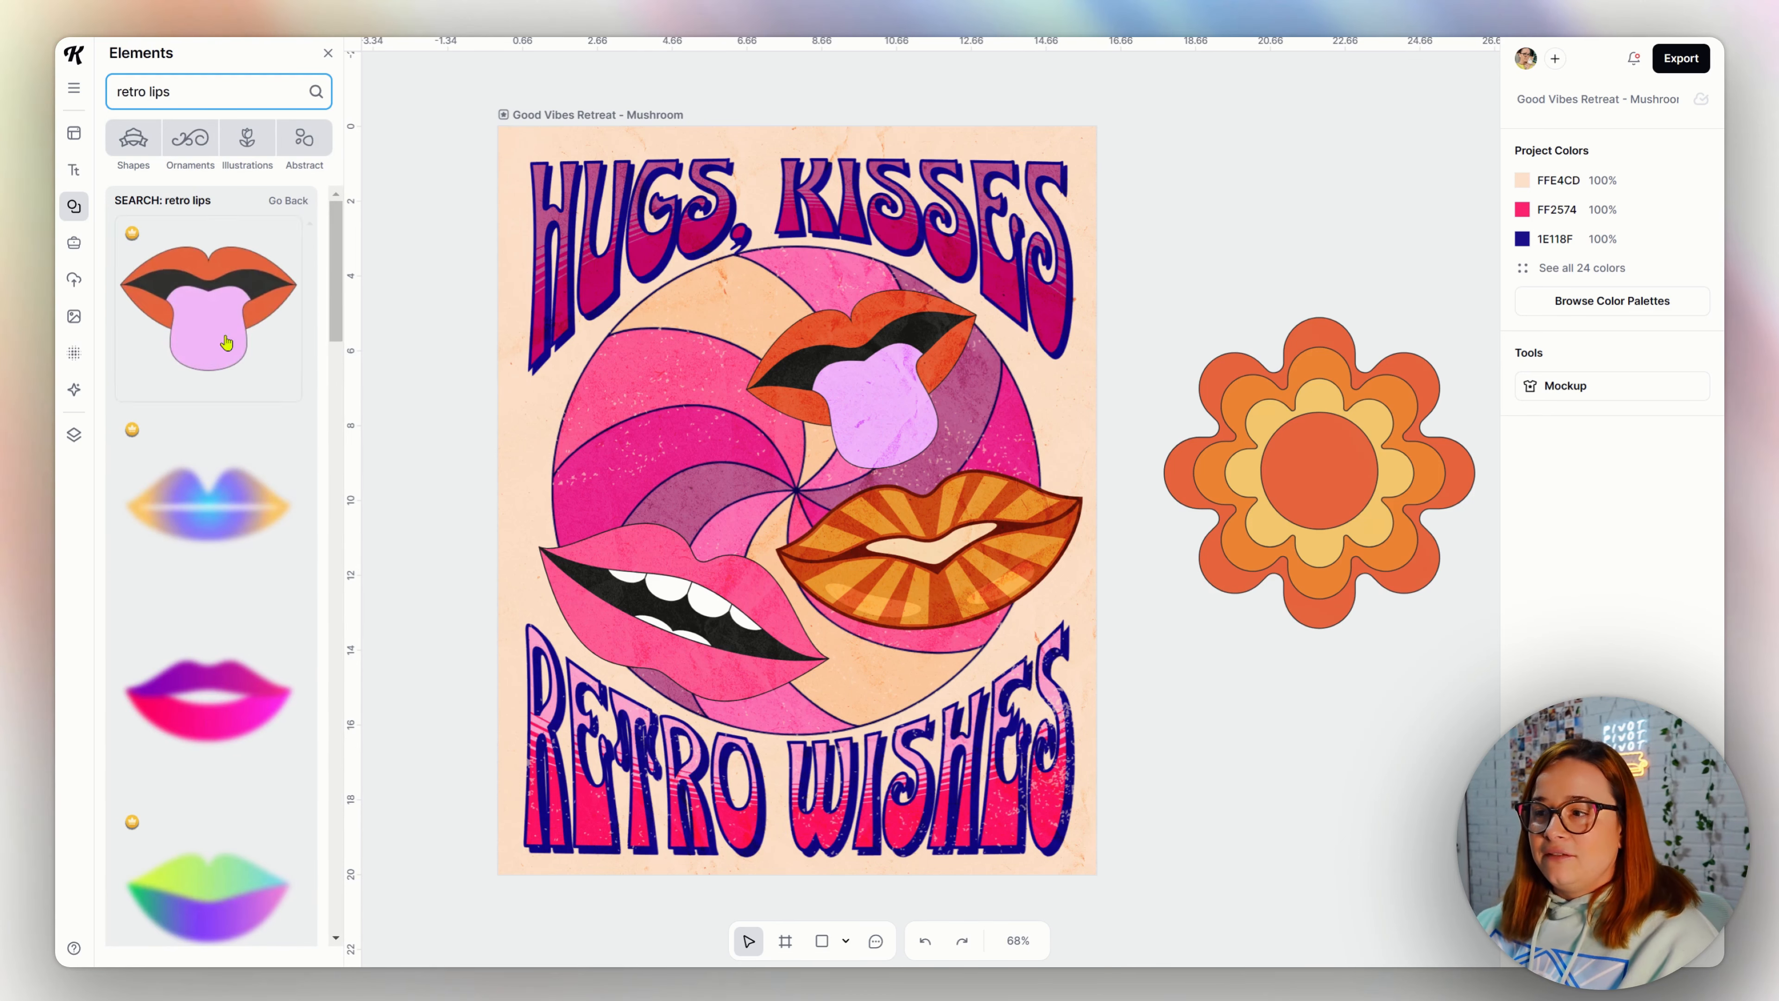
scroll(226, 342, "down", 10)
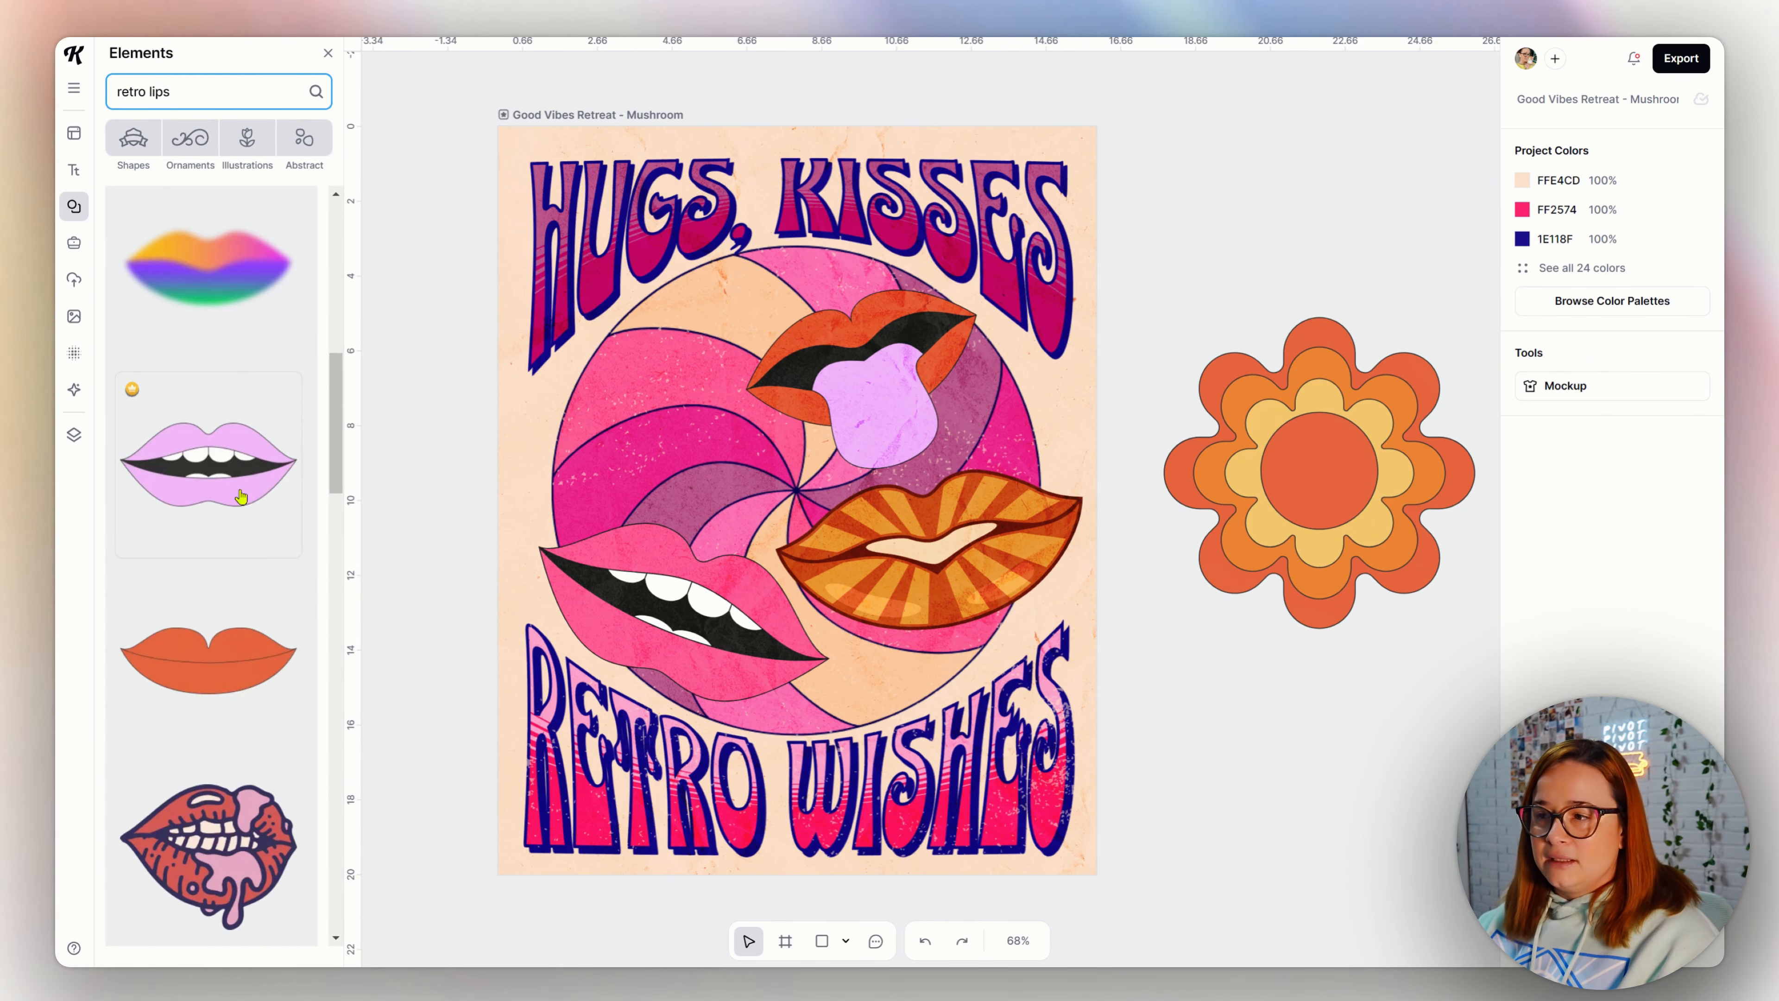
left_click(223, 674)
left_click_drag(791, 522, 692, 489)
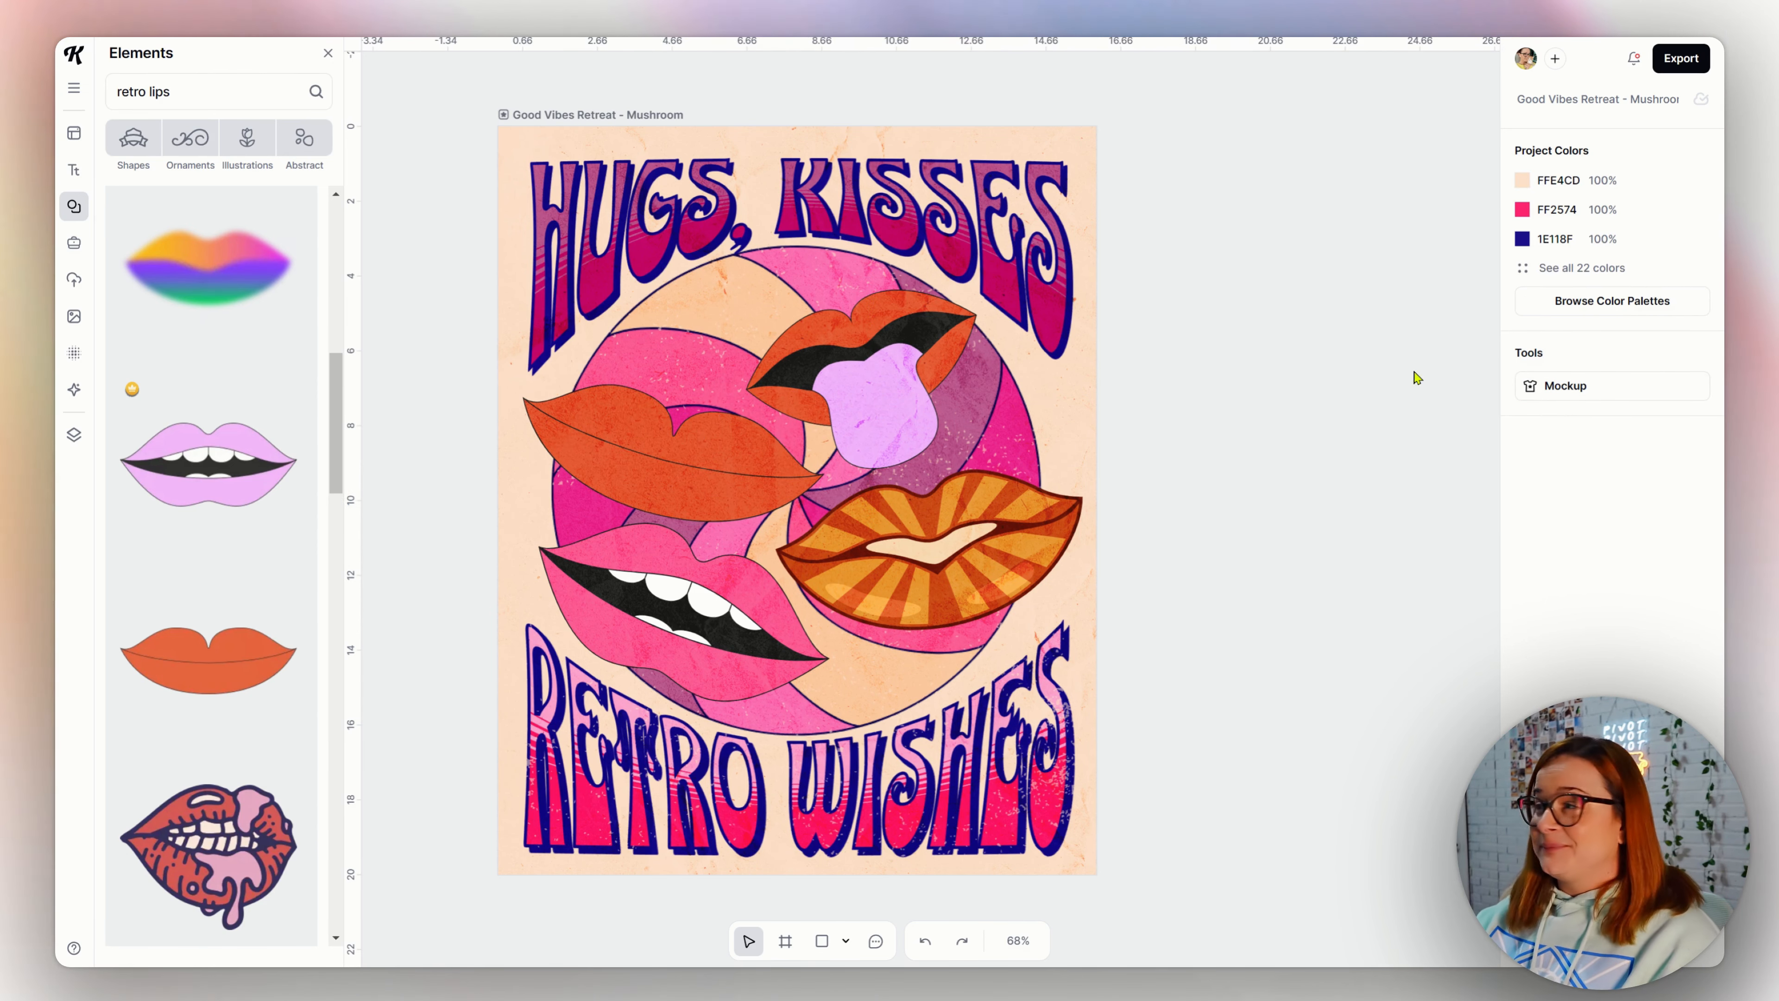
left_click(798, 385)
double_click(824, 223)
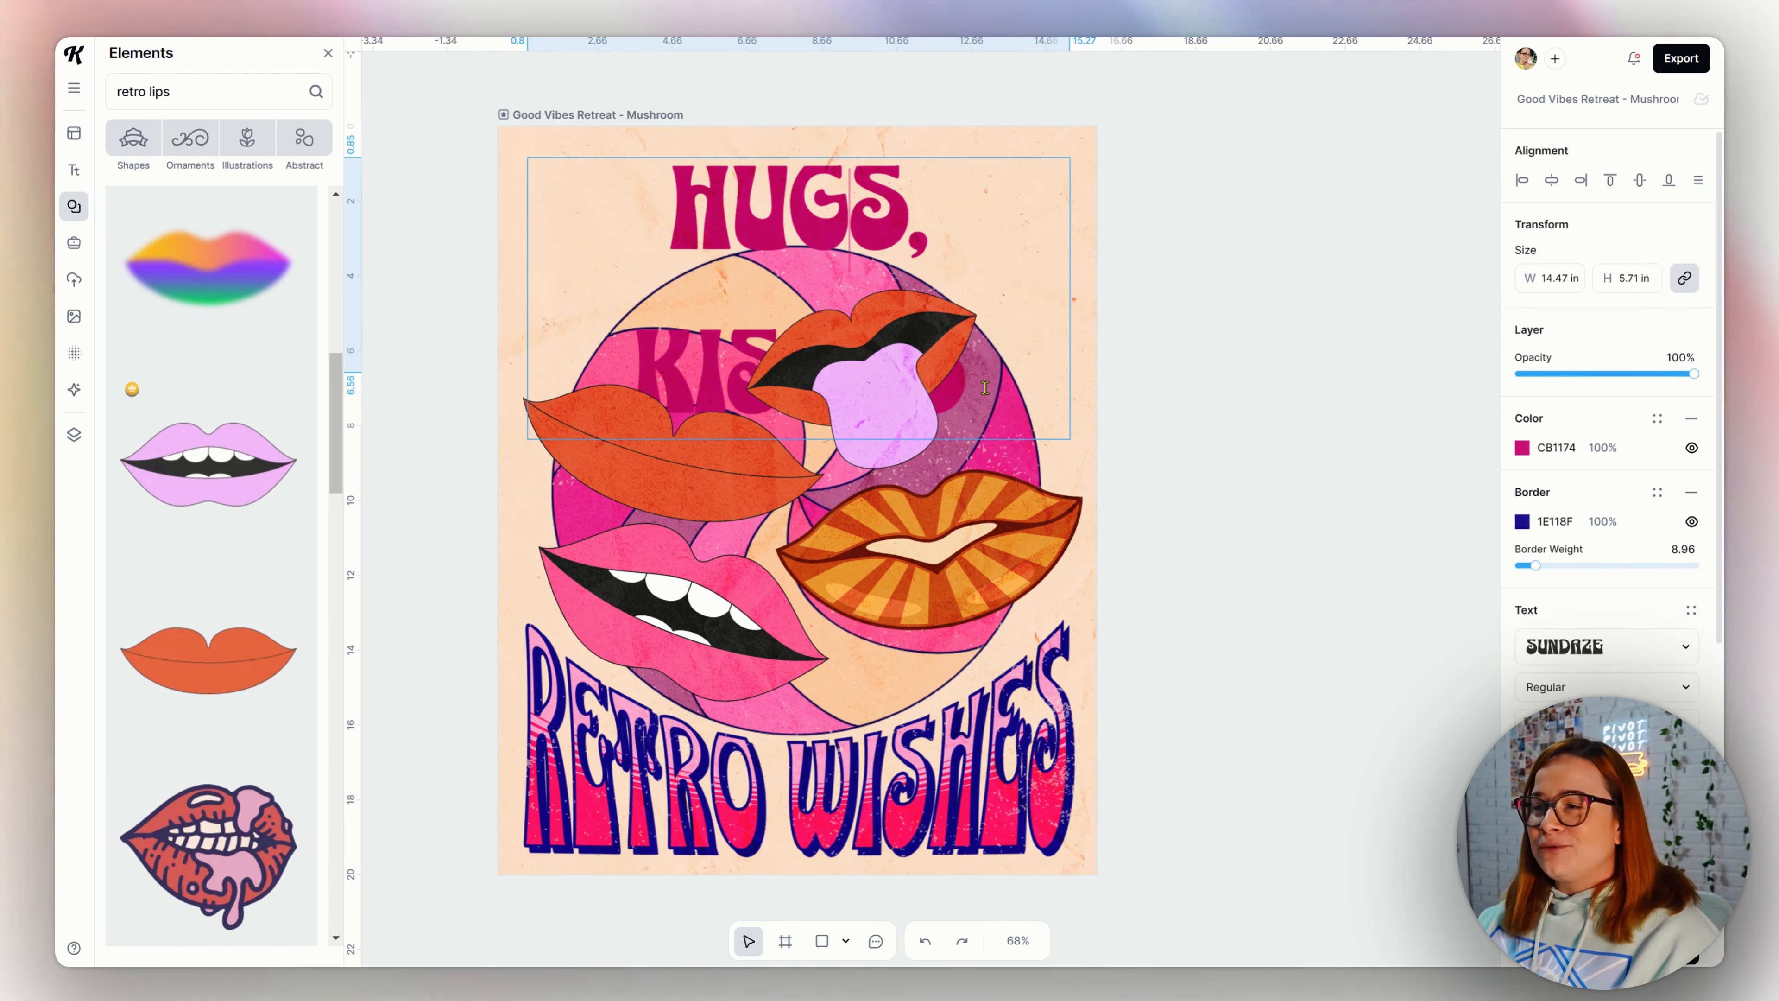
key("Escape")
- Delete all four lips and the pink swirl circle, leaving only the two texts on the textured background
left_click(888, 423)
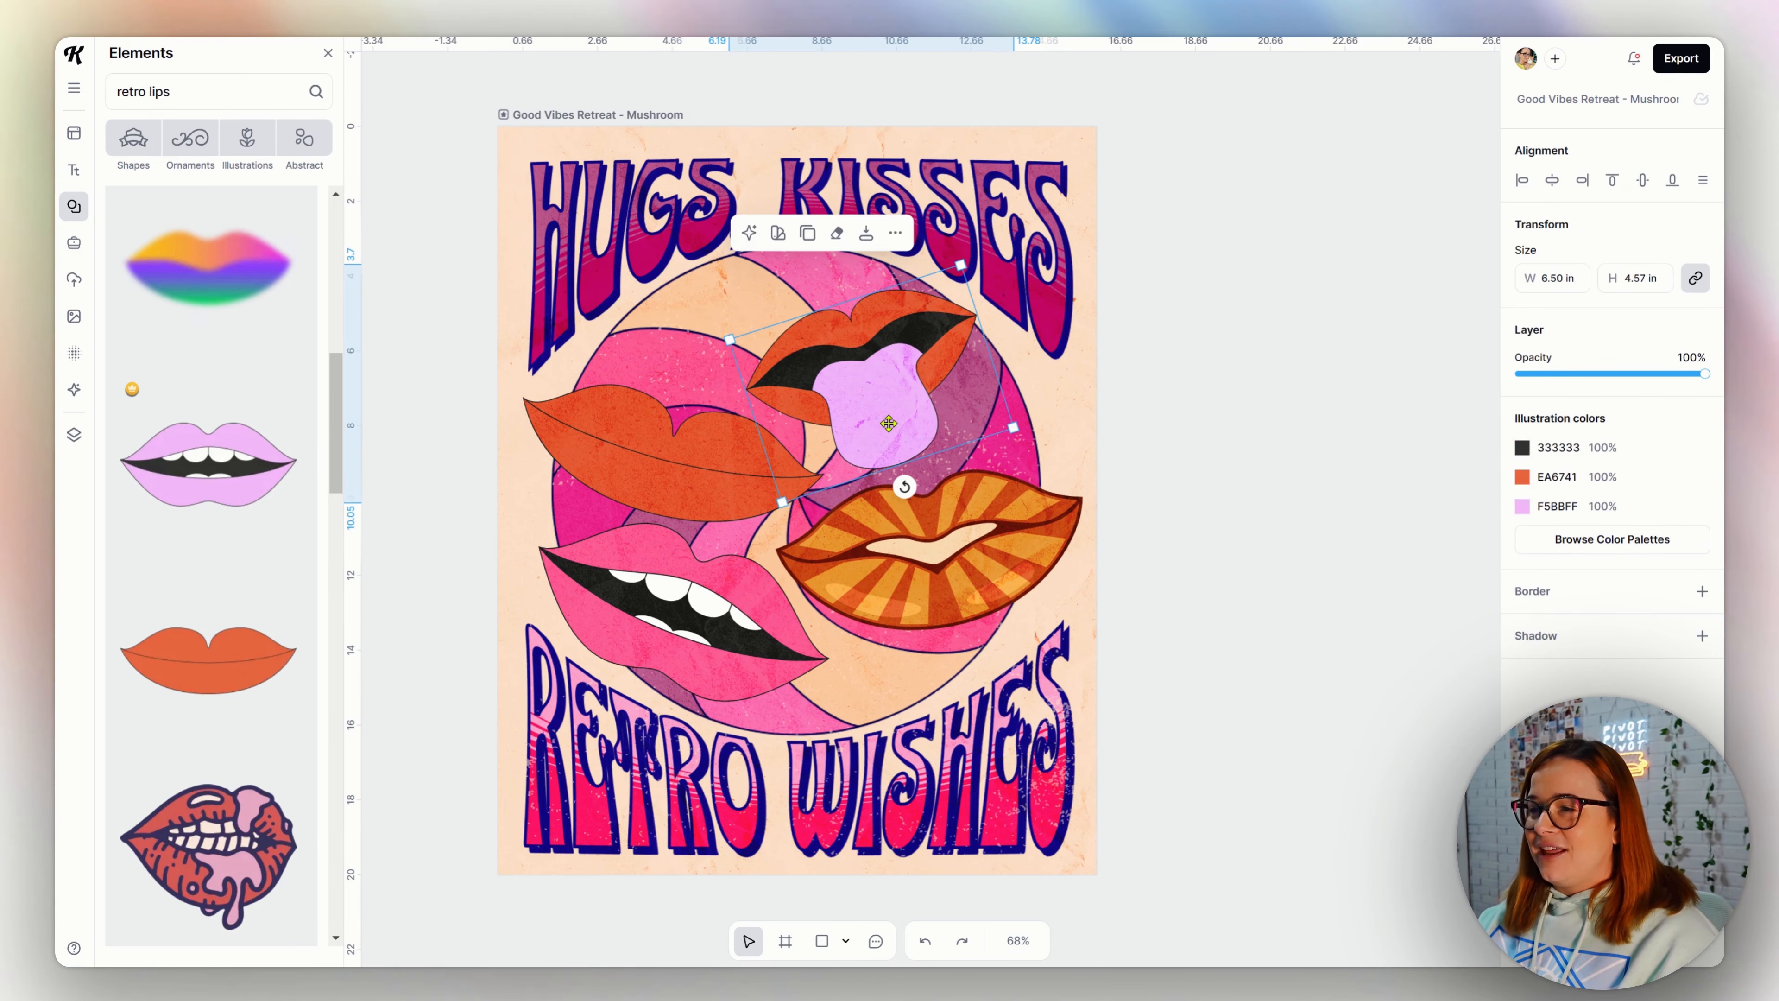
key("Delete")
left_click(698, 471)
key("Delete")
left_click(707, 589)
key("Delete")
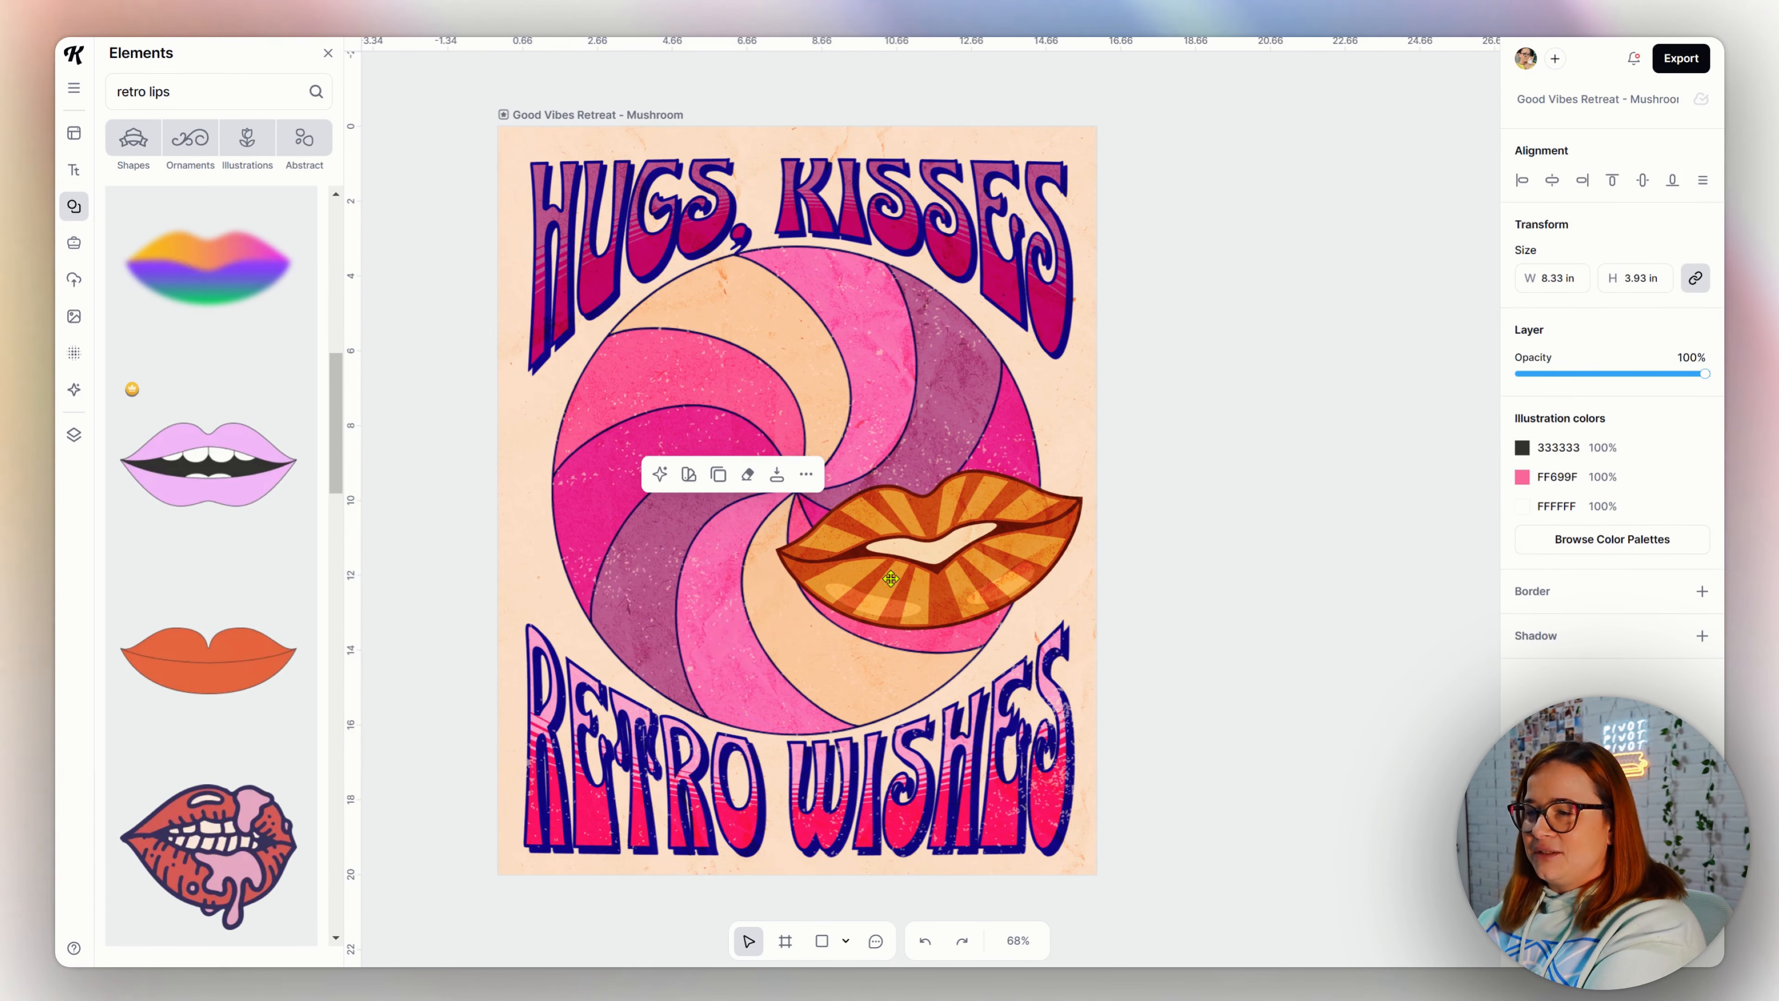
left_click(891, 578)
key("Delete")
left_click(891, 577)
key("Delete")
- Replace the upper arched text HUGS, KISSES with ROCK 'N' ROLL
double_click(927, 208)
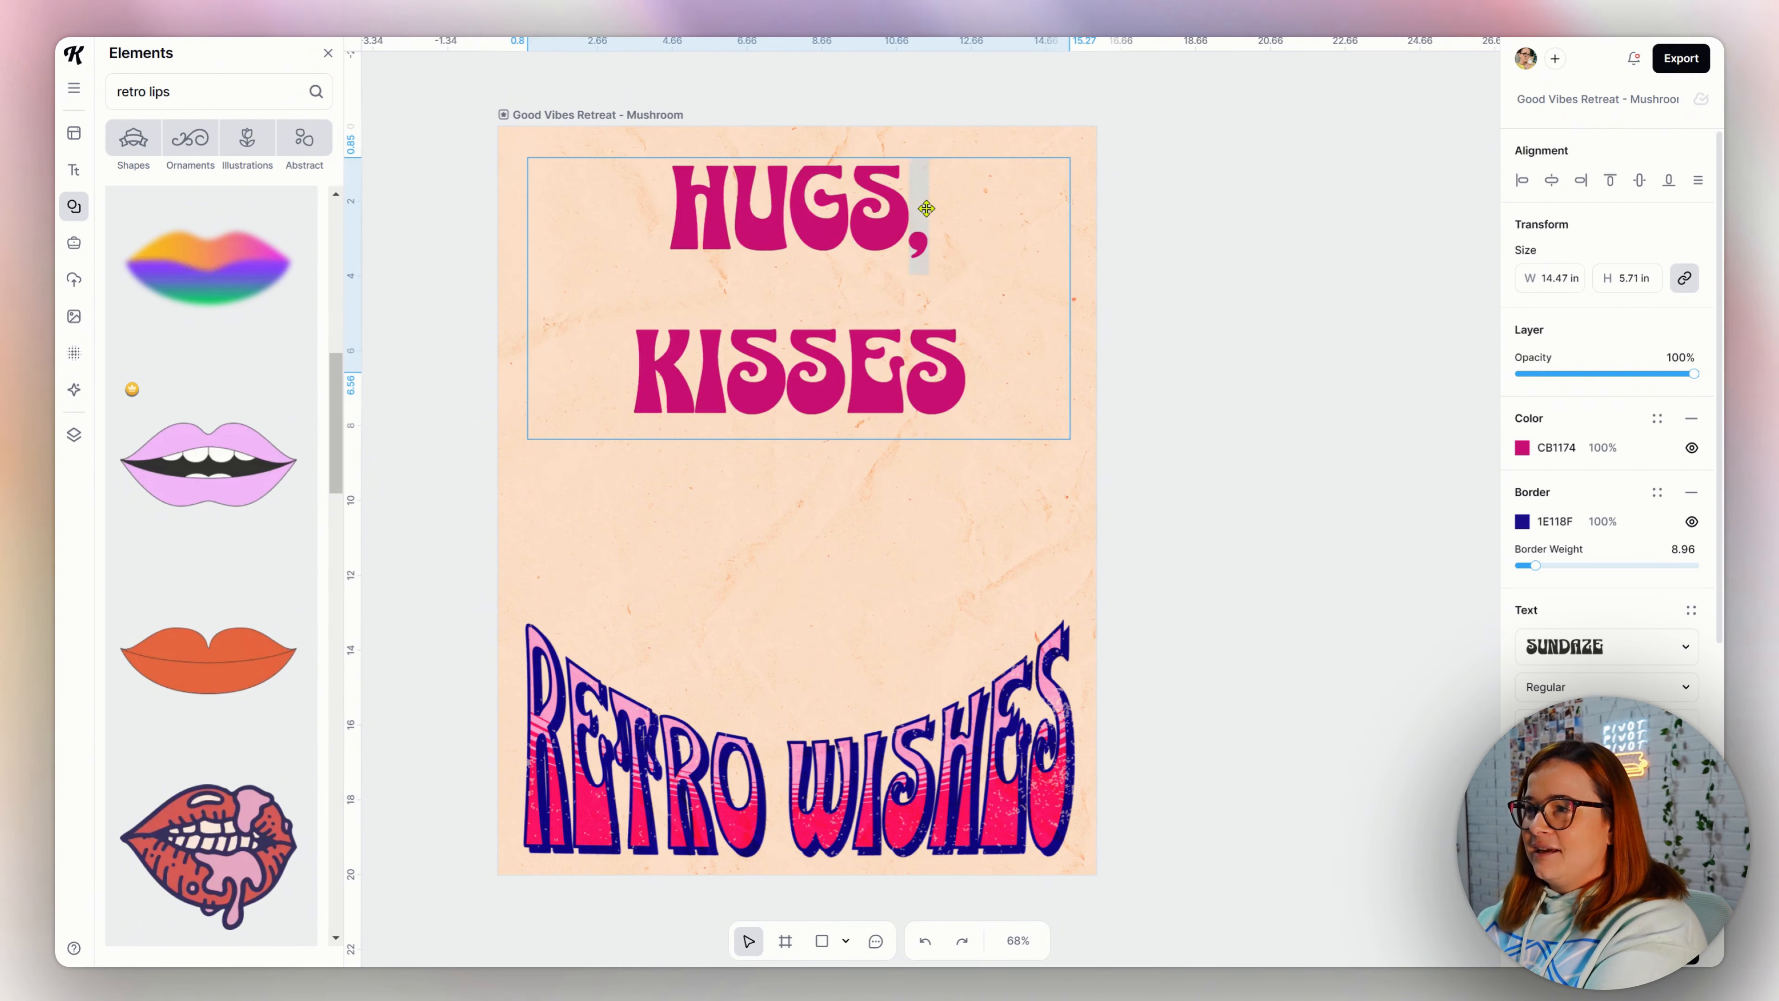
left_click_drag(965, 358, 697, 269)
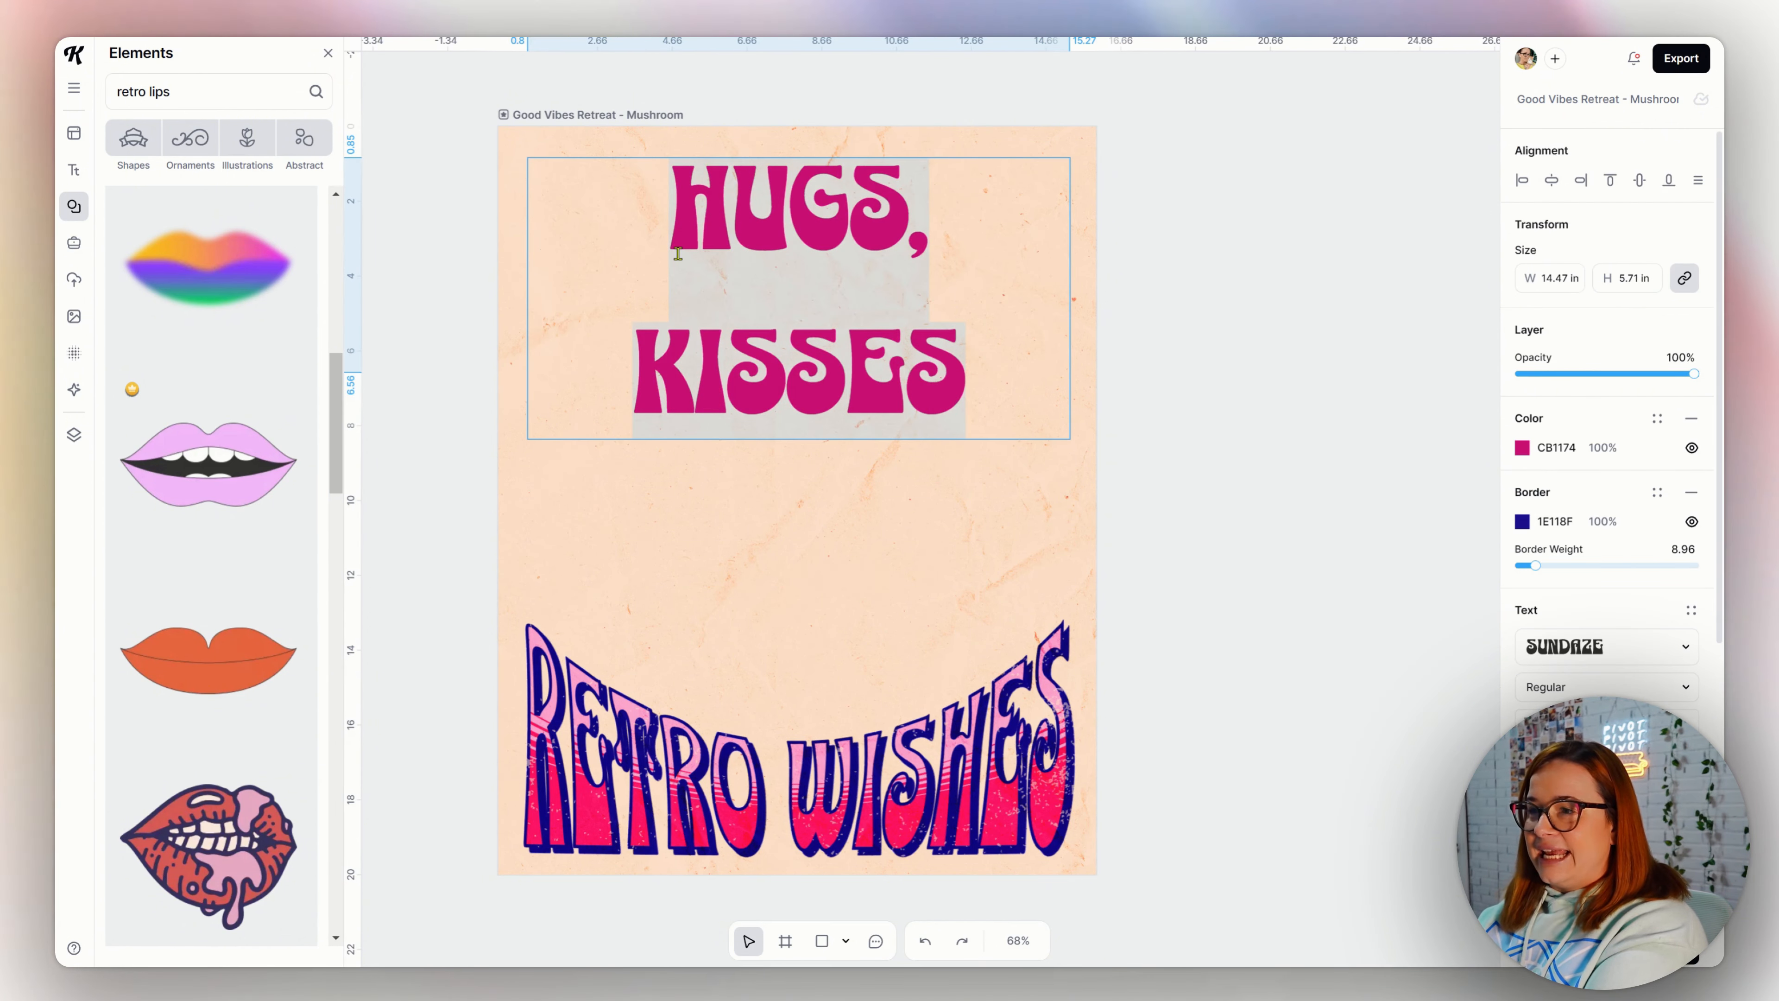
type("ROCK ")
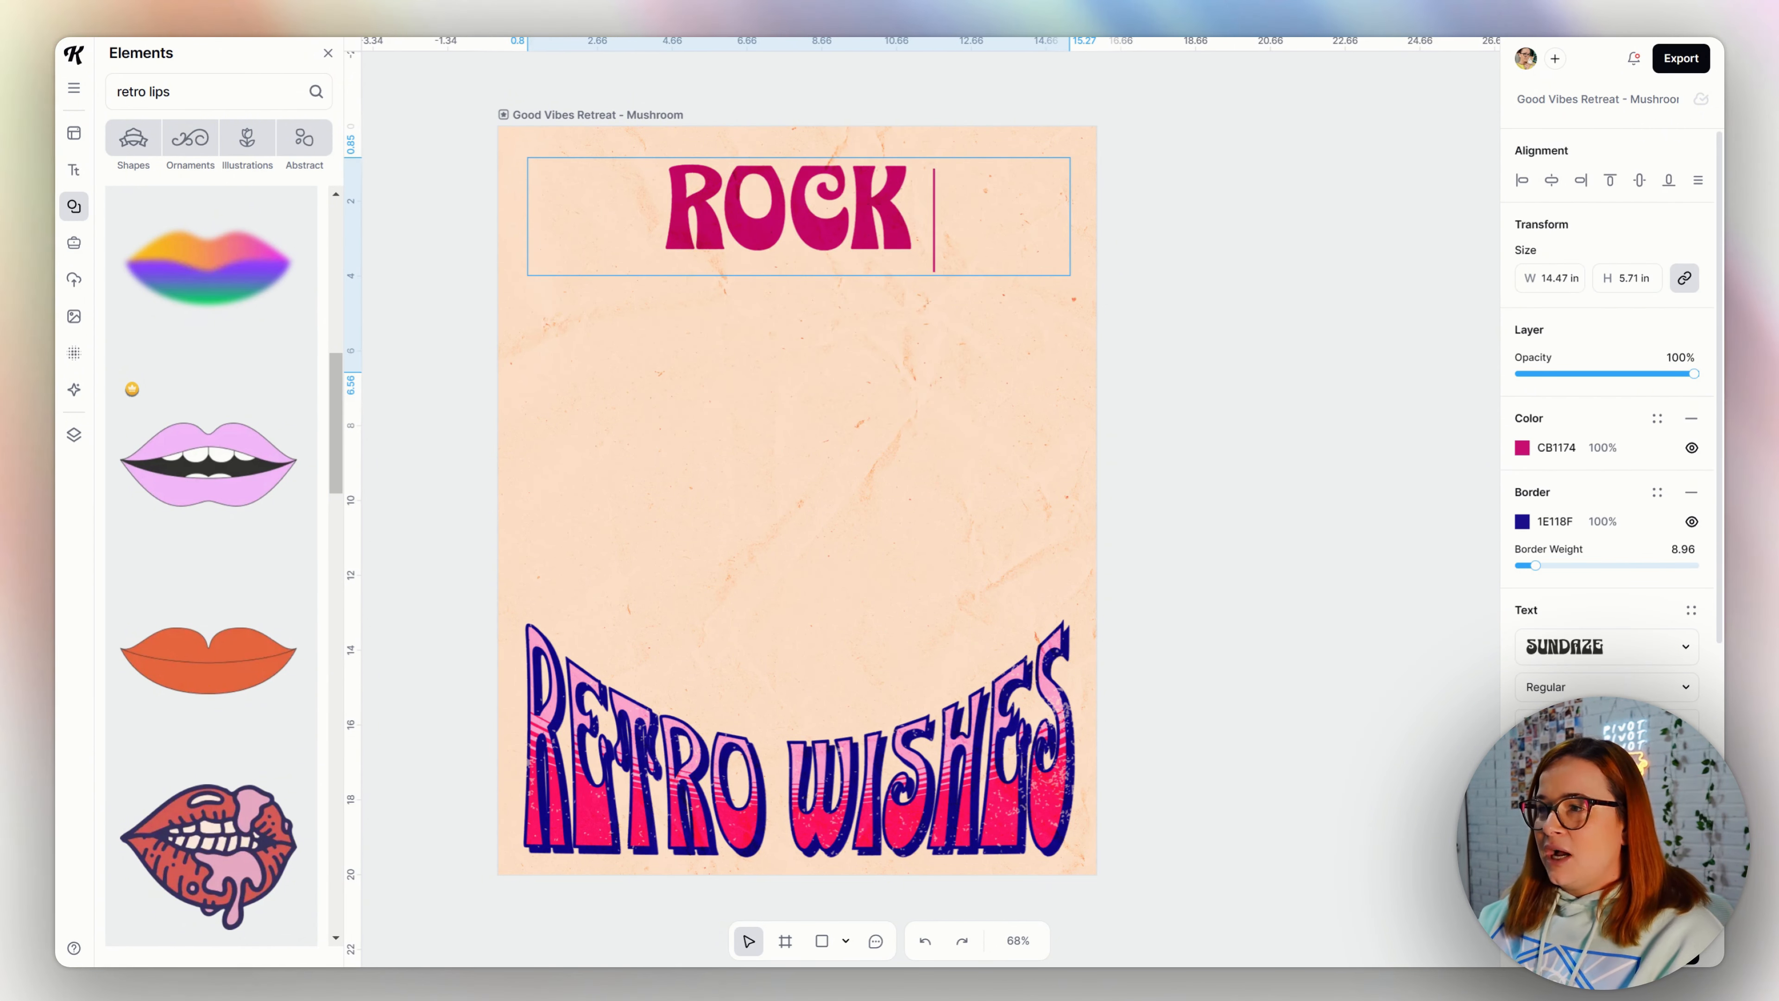
type("'")
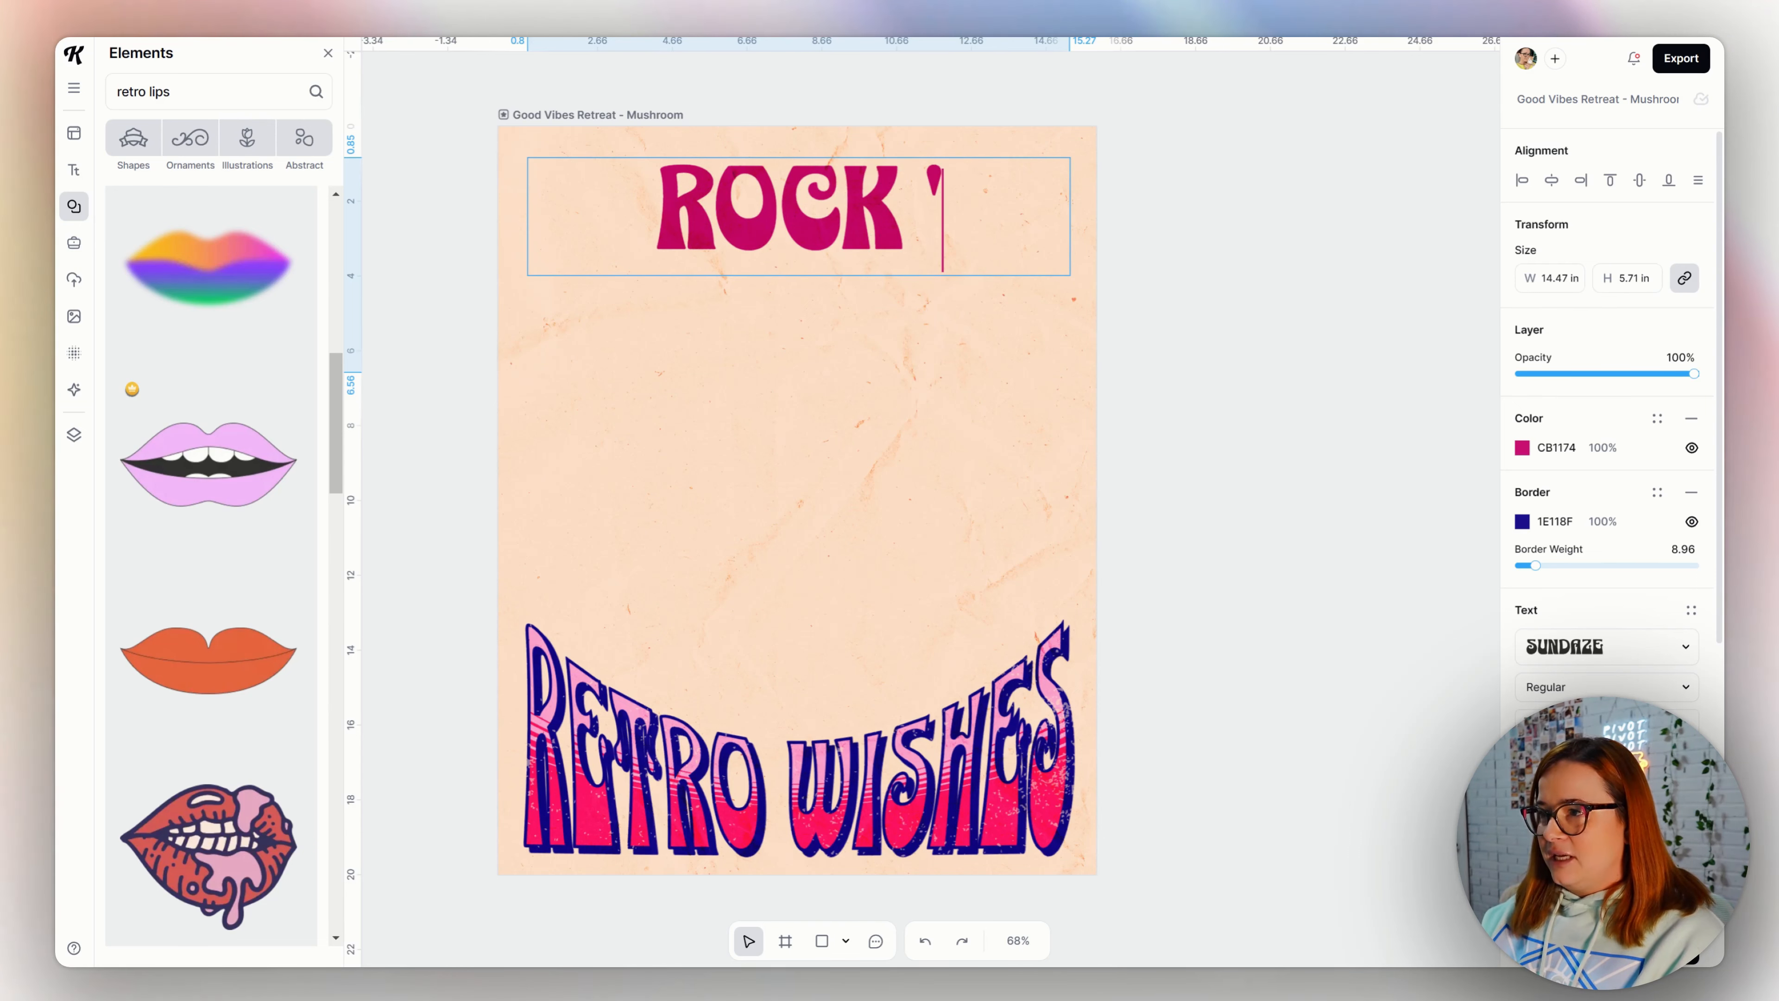
type("N' ")
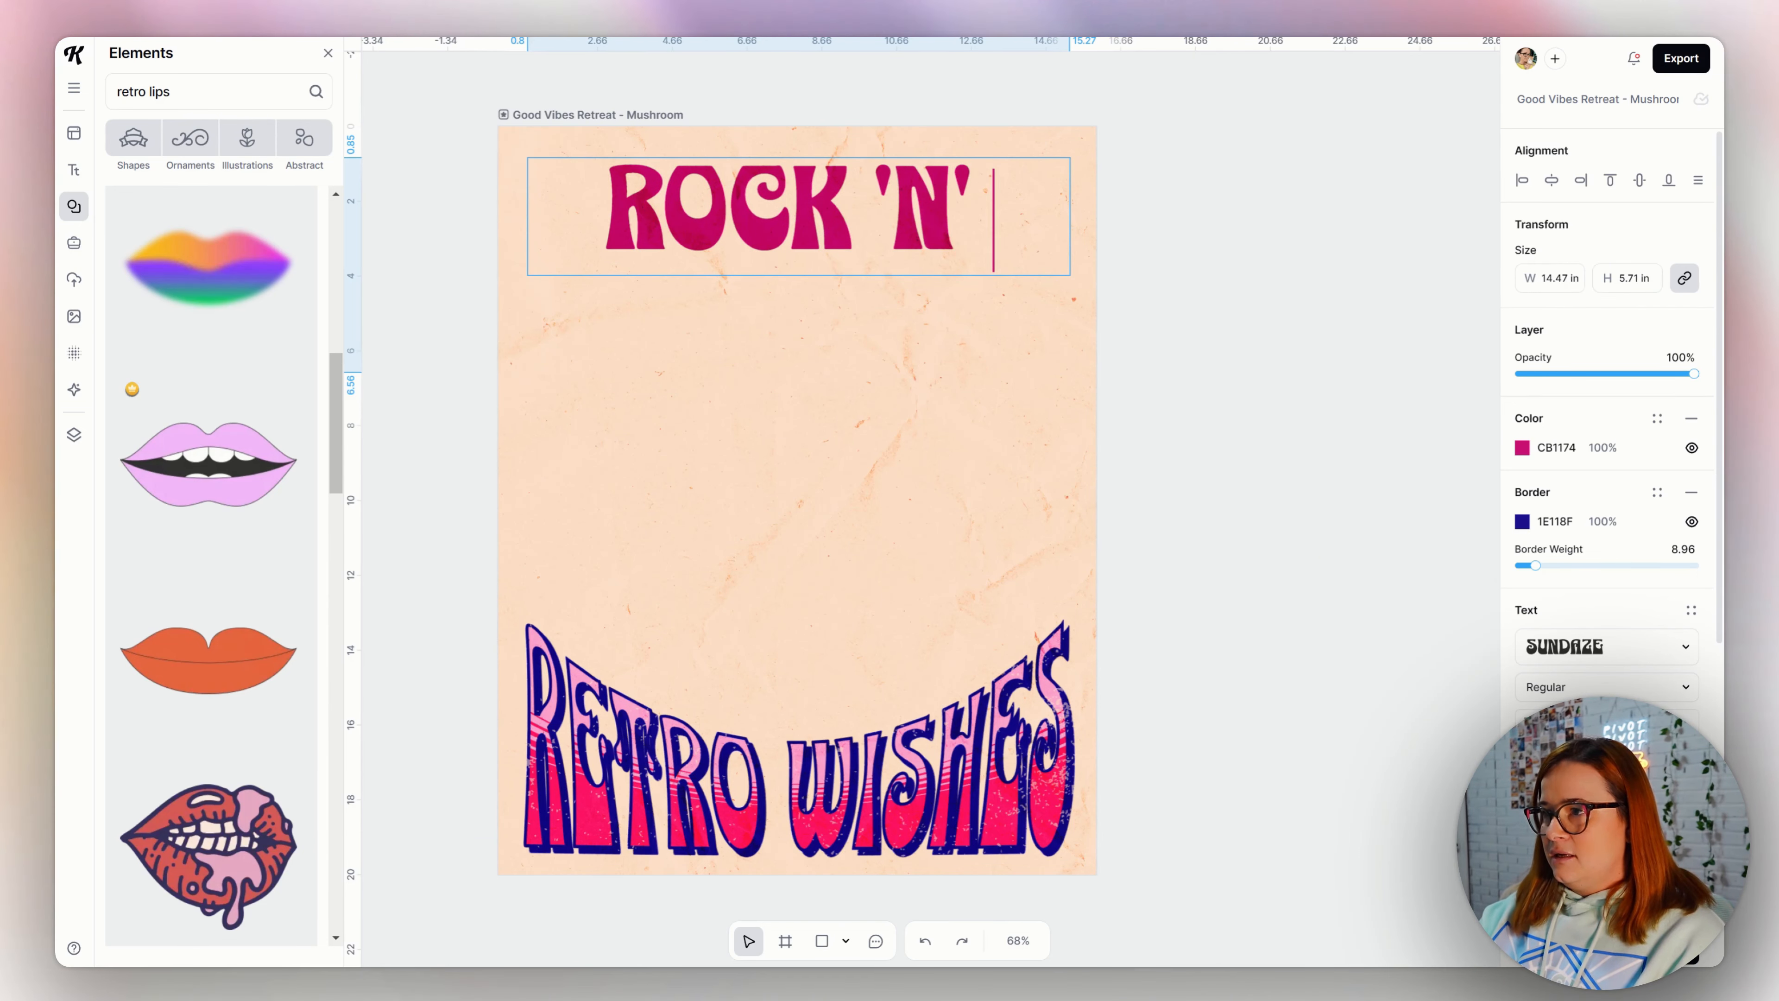
type("ROLL")
- Replace the lower arched text RETRO WISHES with ROMANCE and recolor the whole poster with a pink and red palette (FFCDD0, E1434E, 8C1422)
double_click(856, 823)
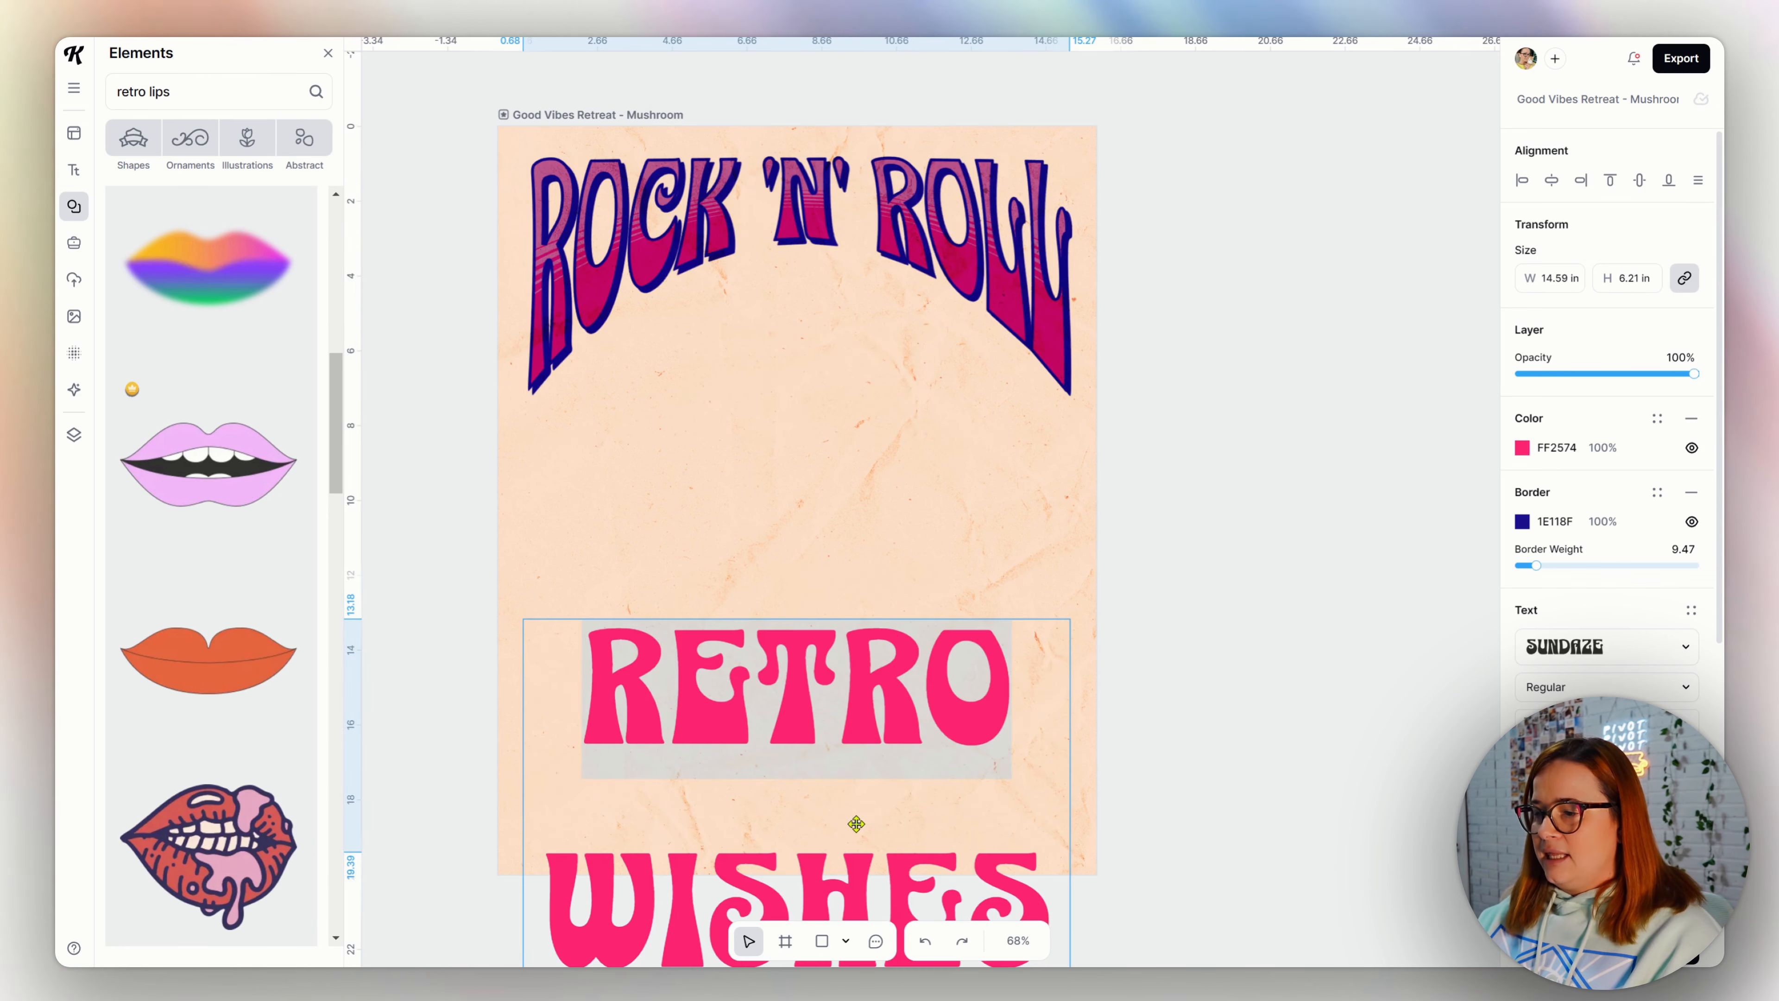
key("Escape")
double_click(1059, 819)
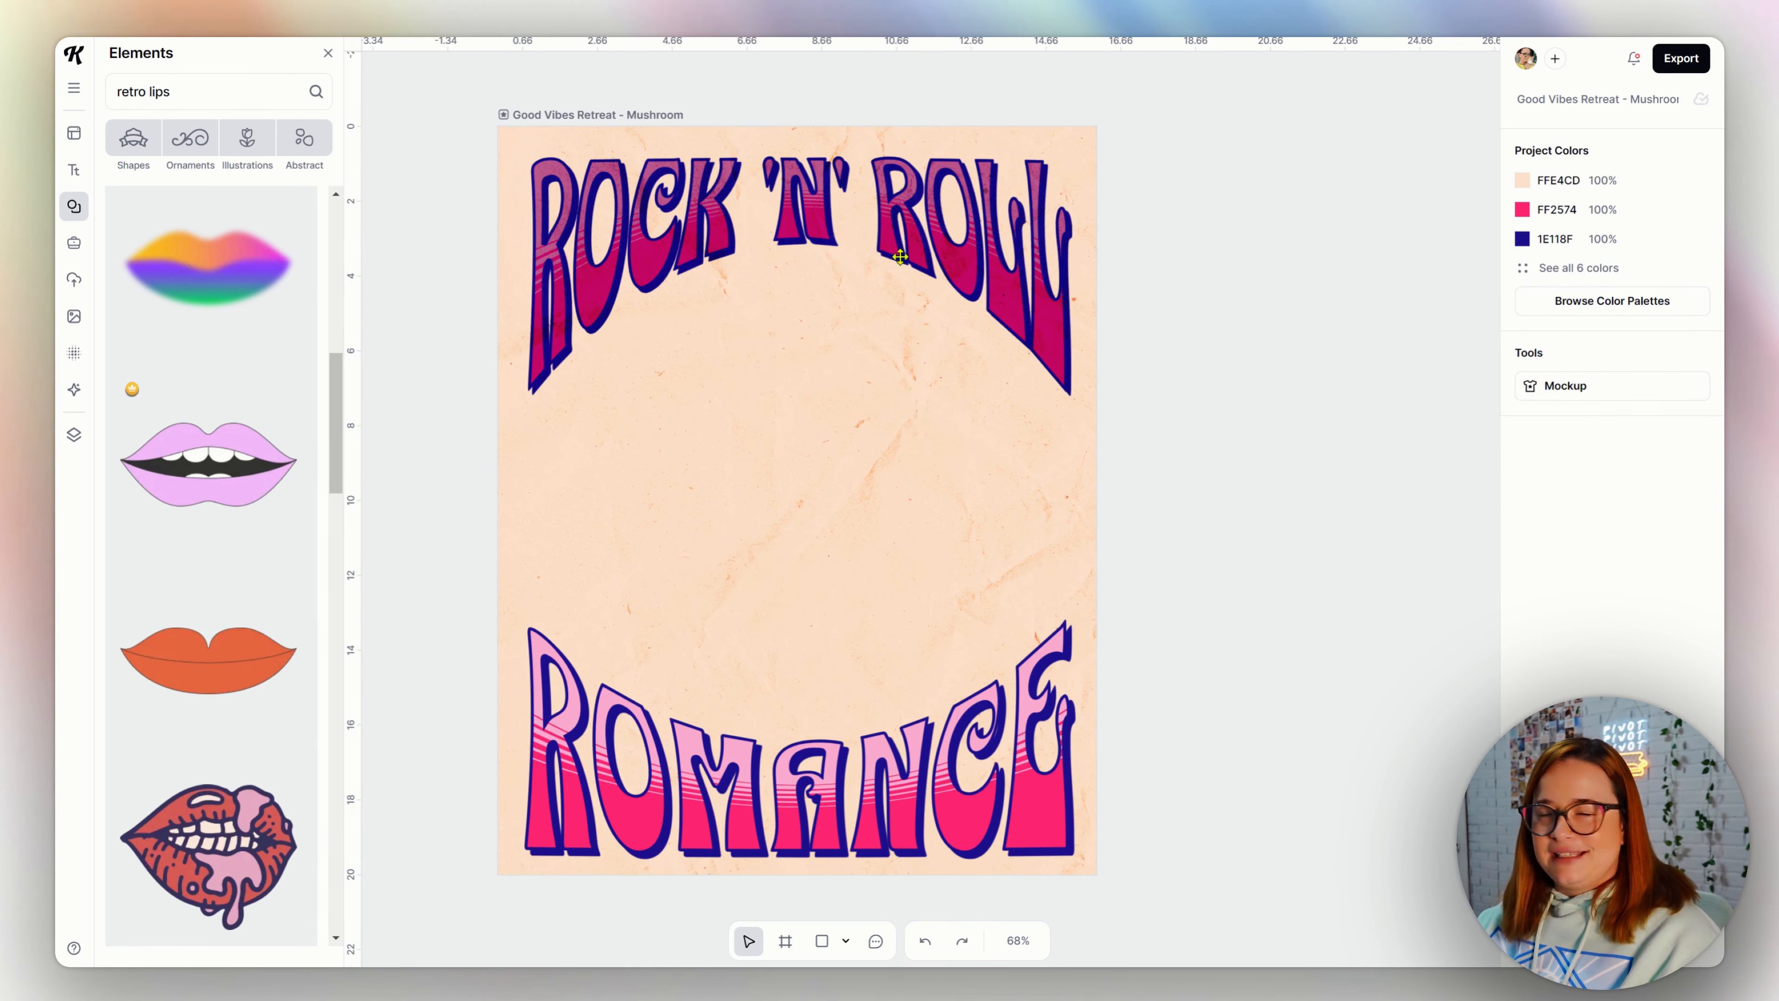
left_click(1605, 303)
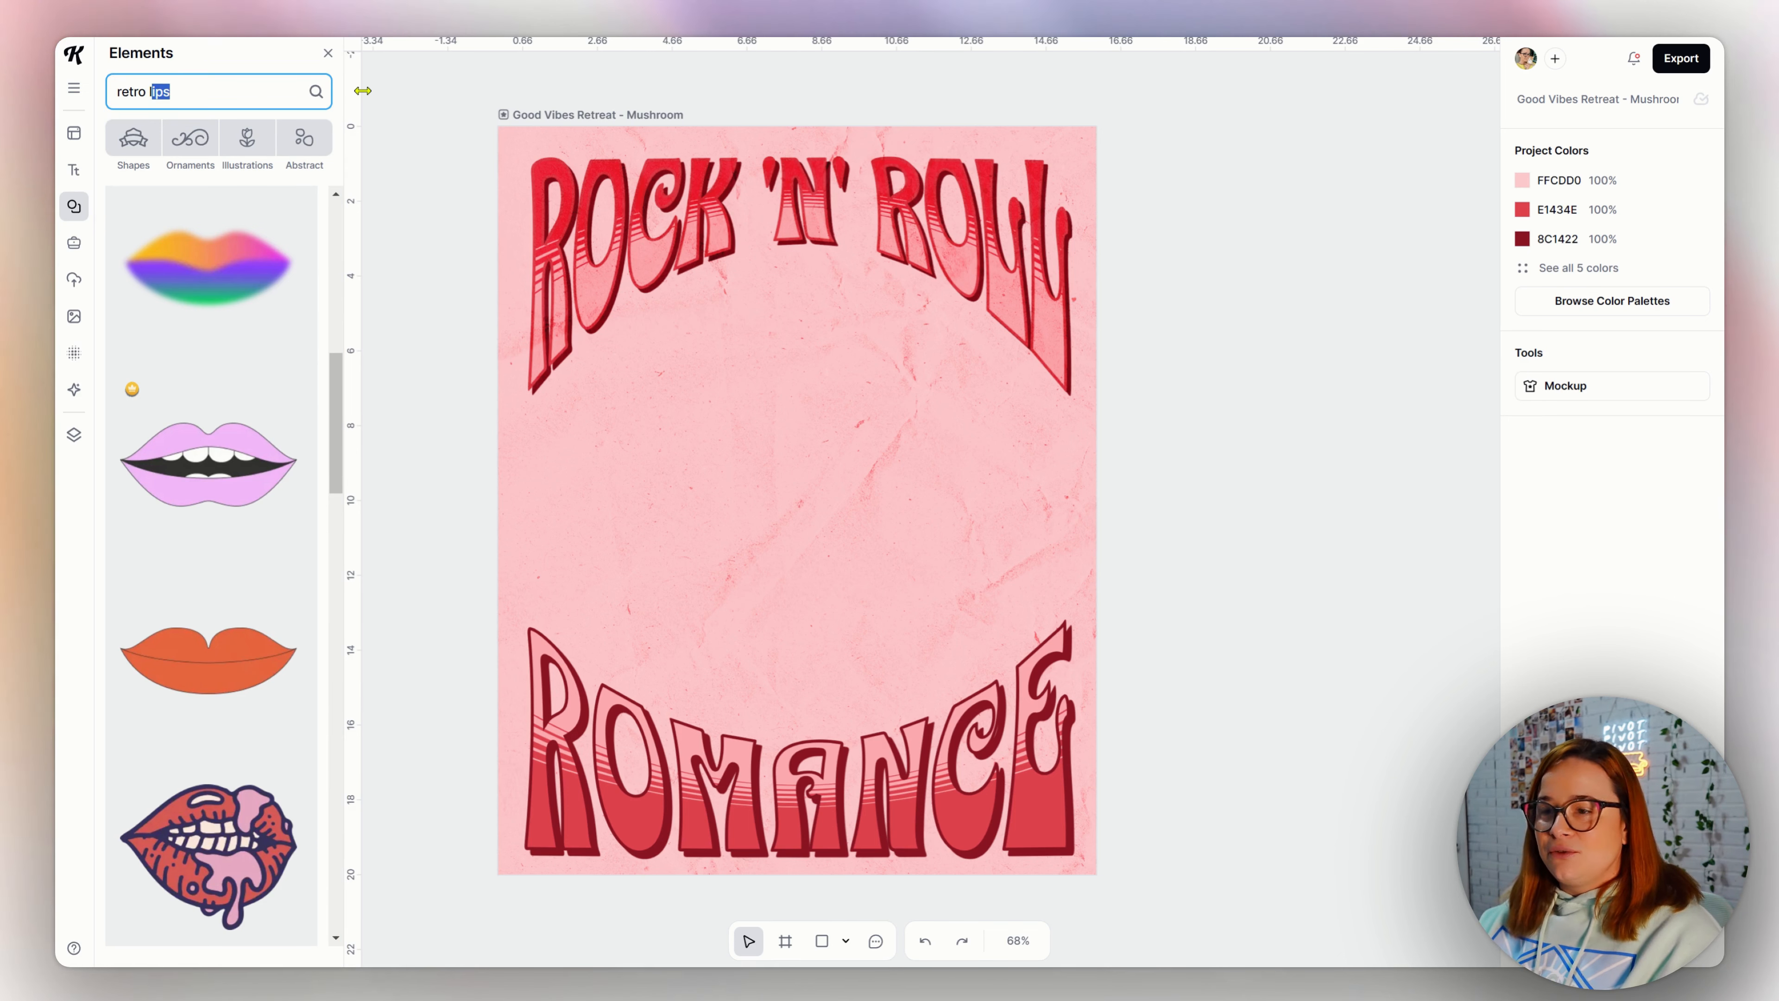
- Search the elements library for "retro rock n roll" and add the blue and cream cassette illustration
key("BackSpace")
type("rock")
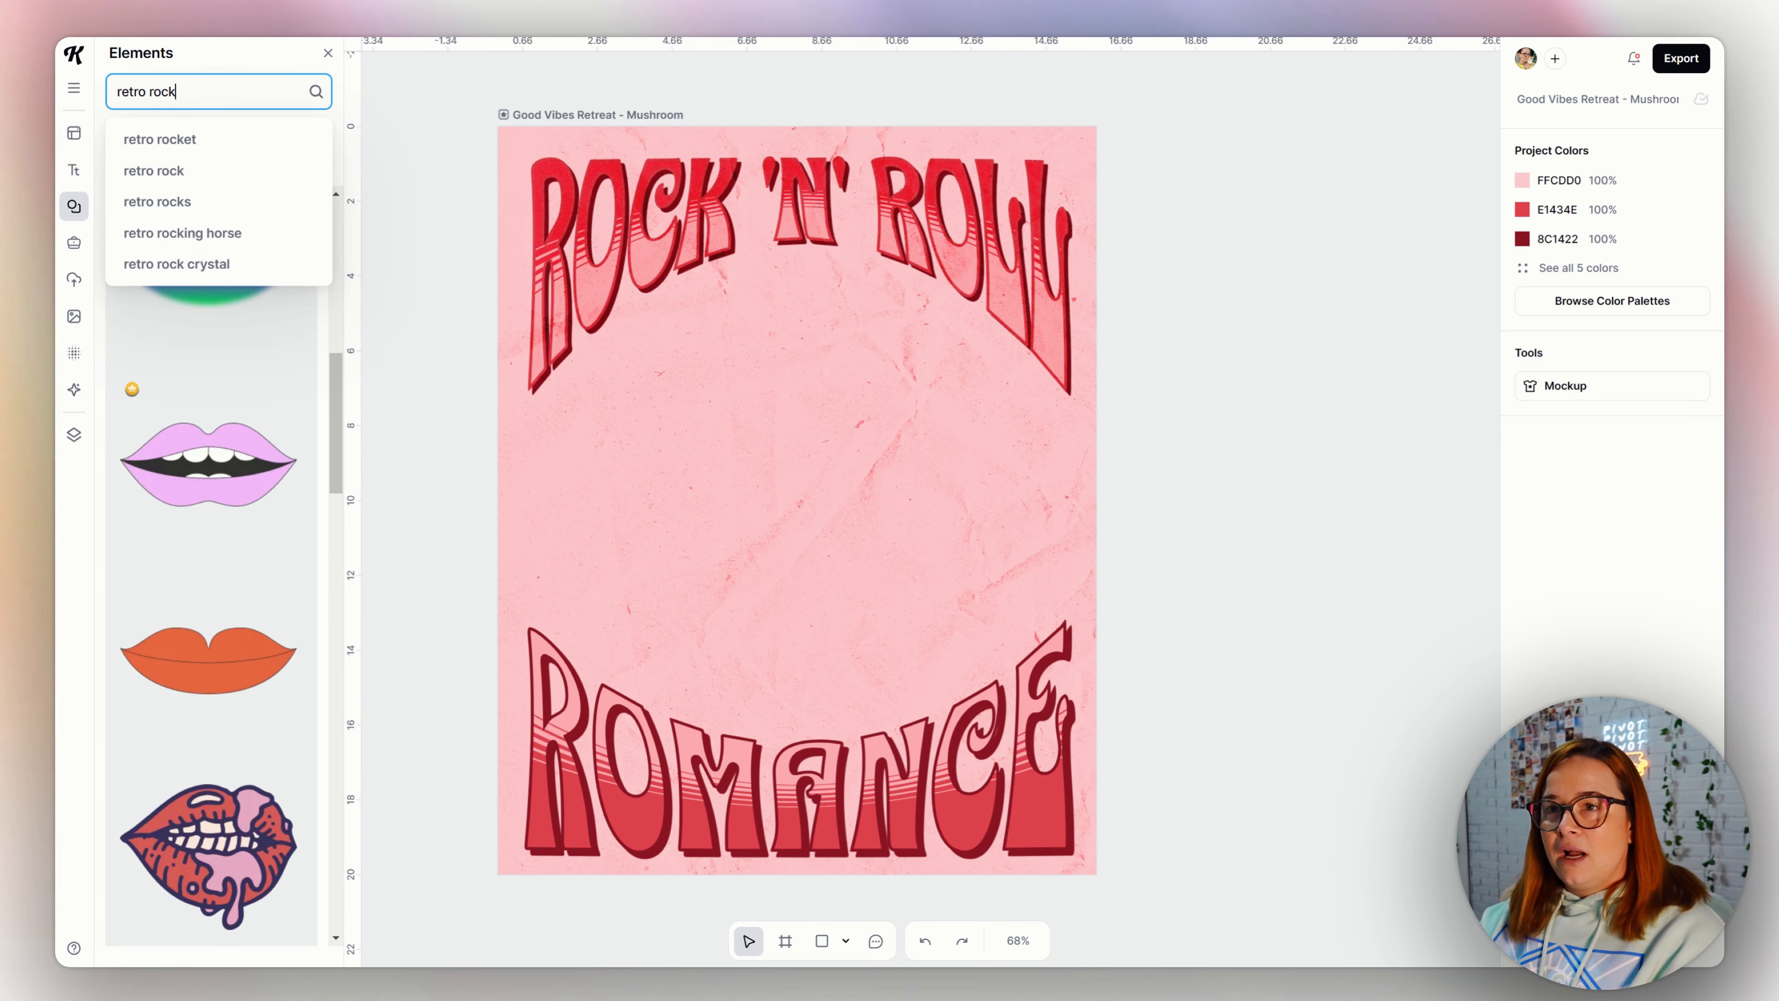
type(" n roll")
key("Return")
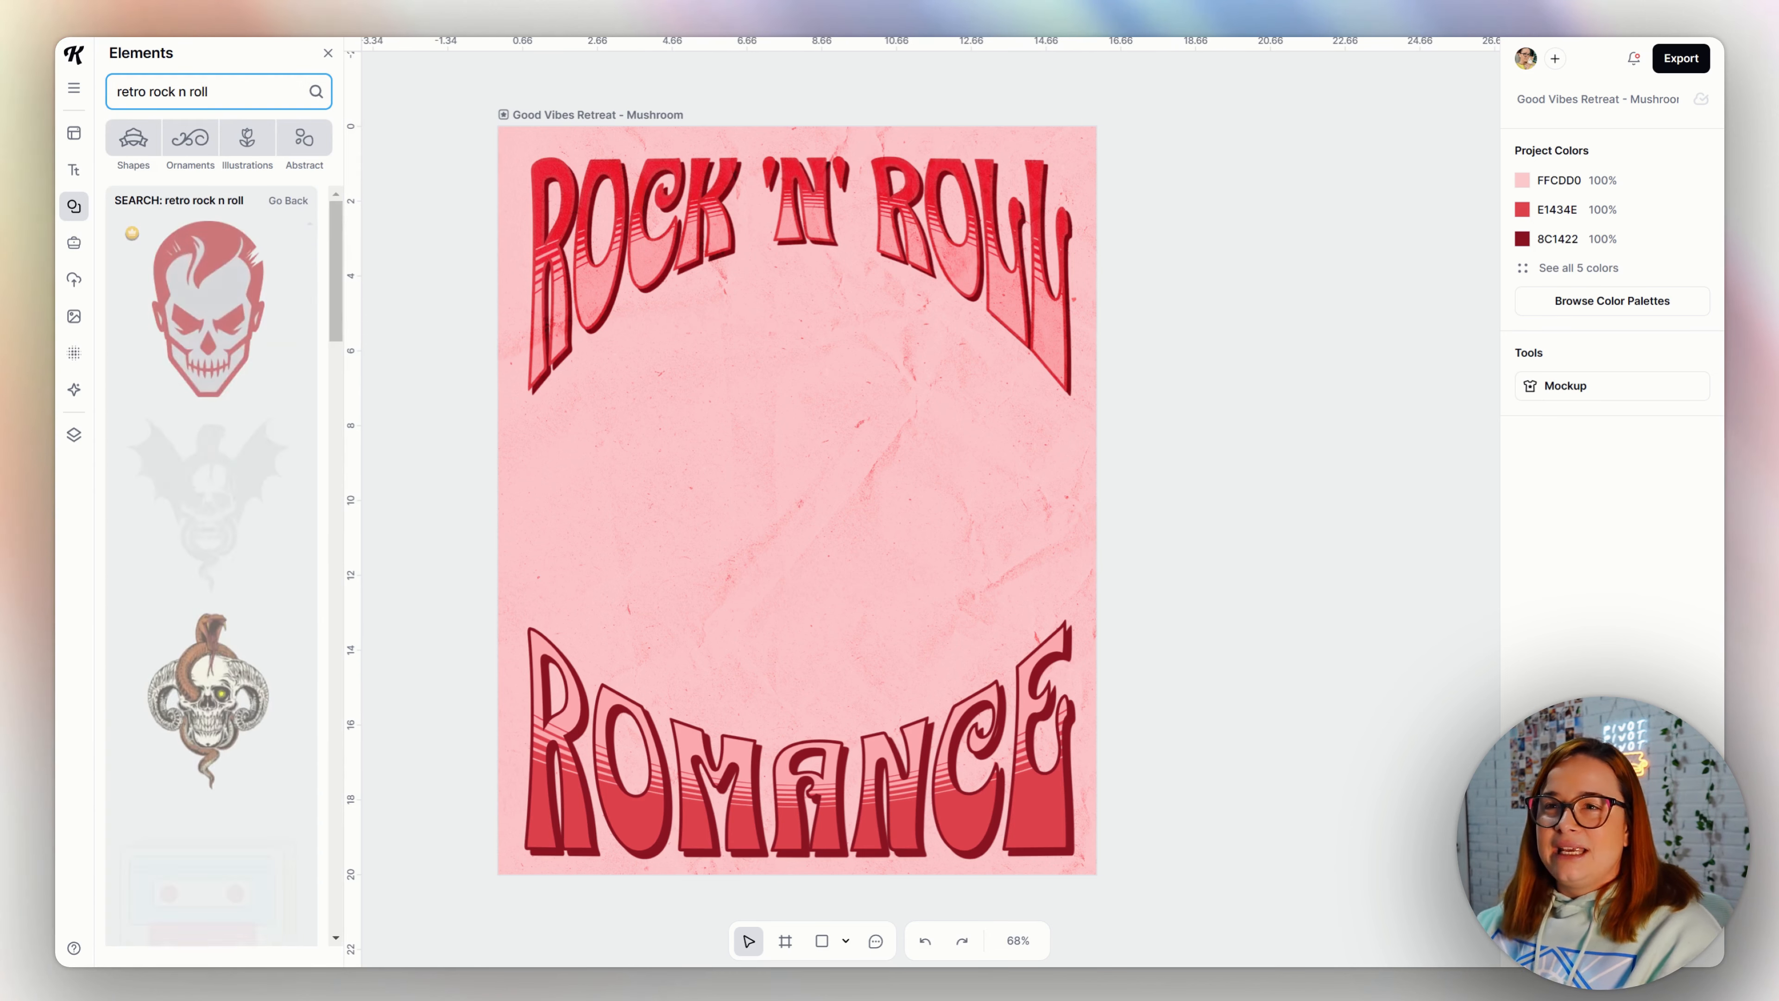
scroll(252, 518, "down", 5)
left_click(217, 379)
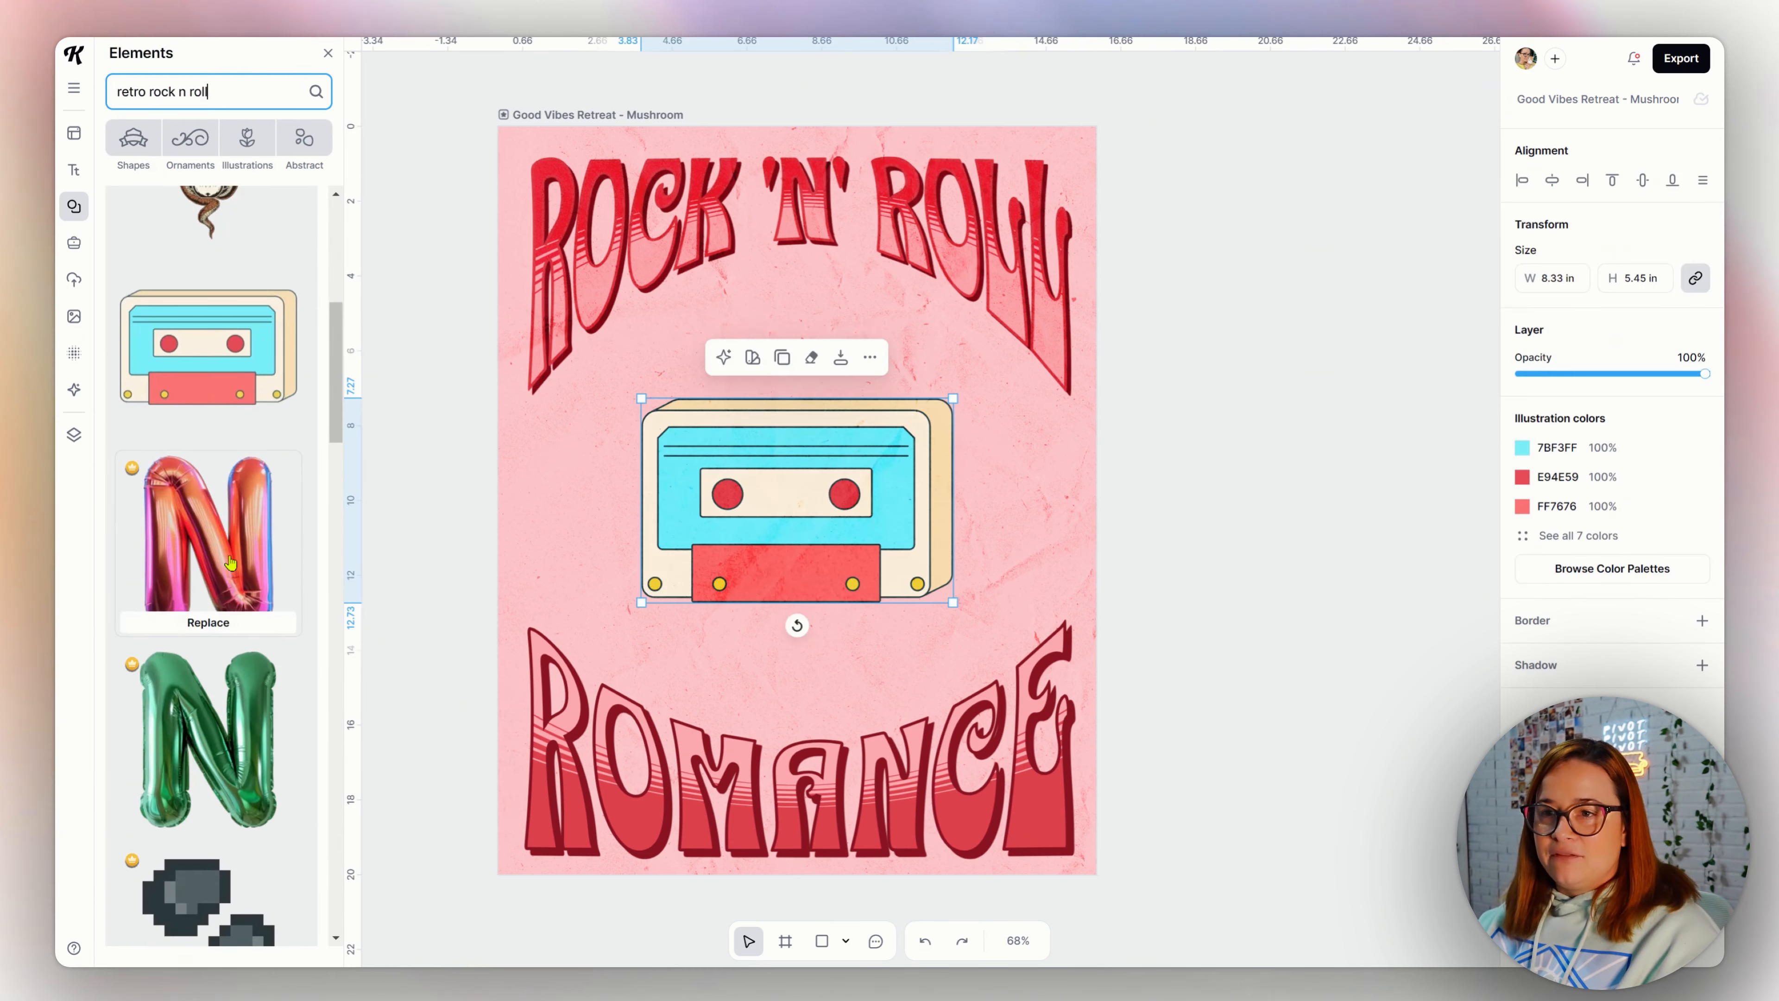
- Move the cassette off the poster onto the empty canvas beside its upper right corner
scroll(234, 413, "down", 8)
scroll(223, 622, "down", 10)
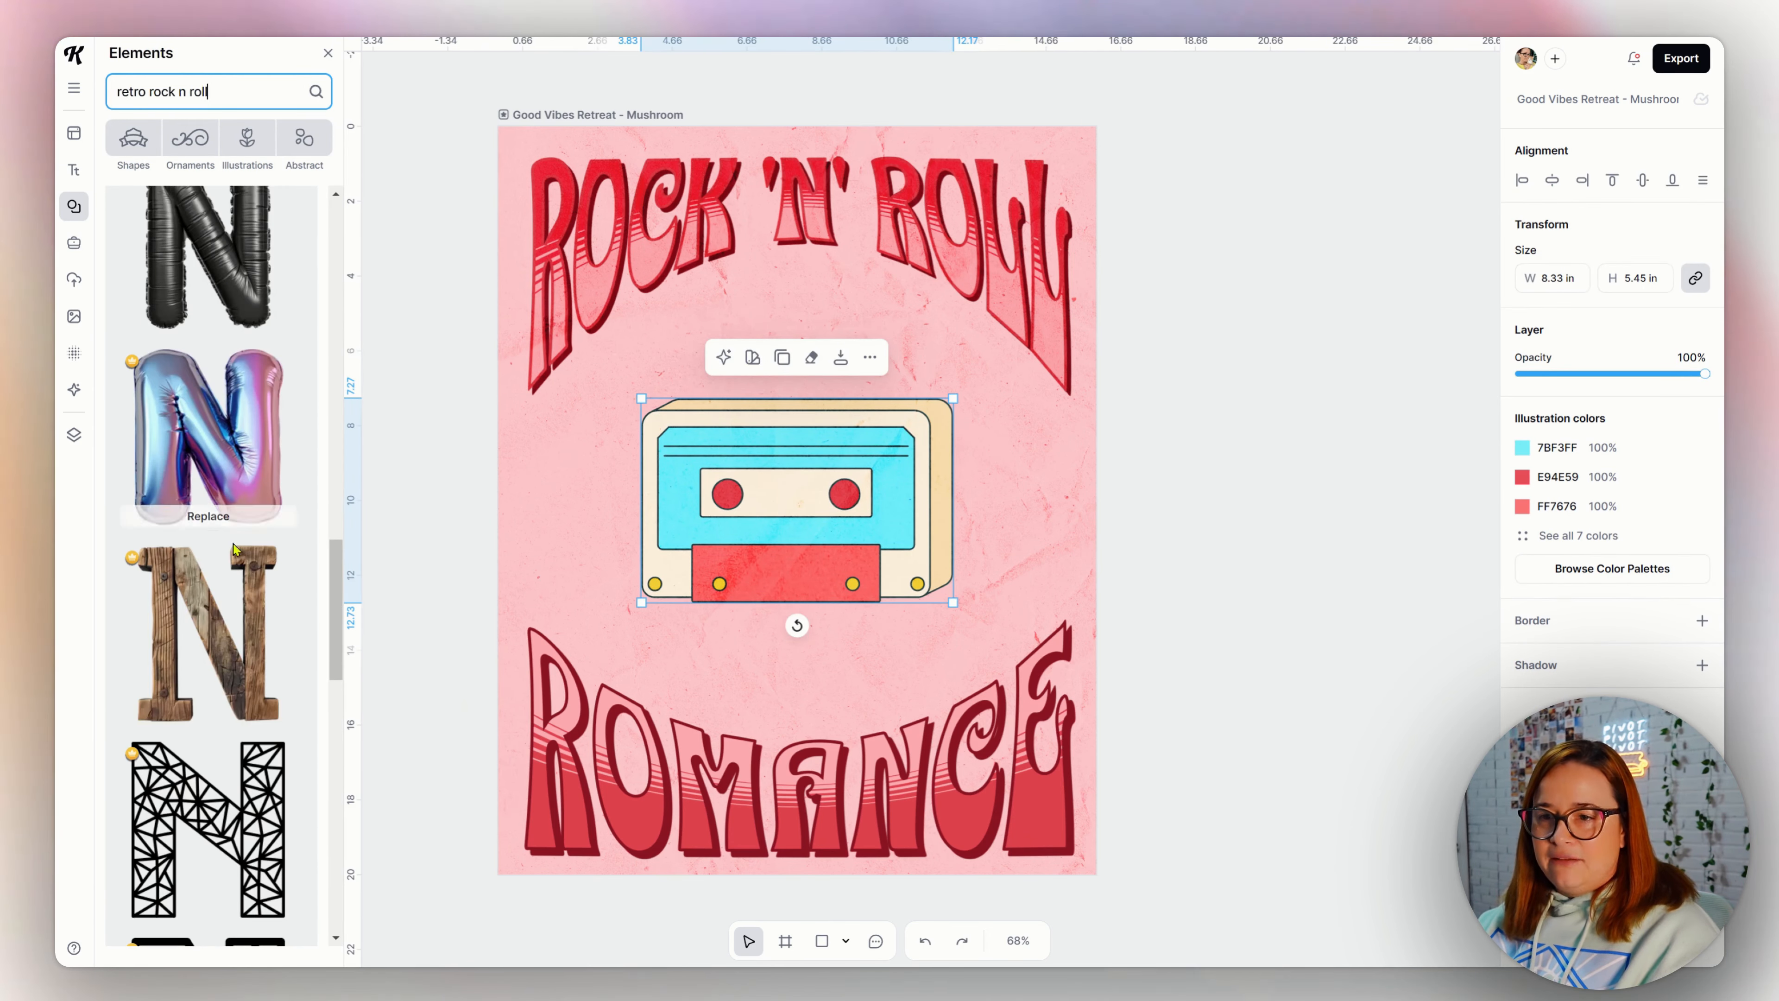
scroll(223, 622, "down", 5)
scroll(223, 622, "up", 6)
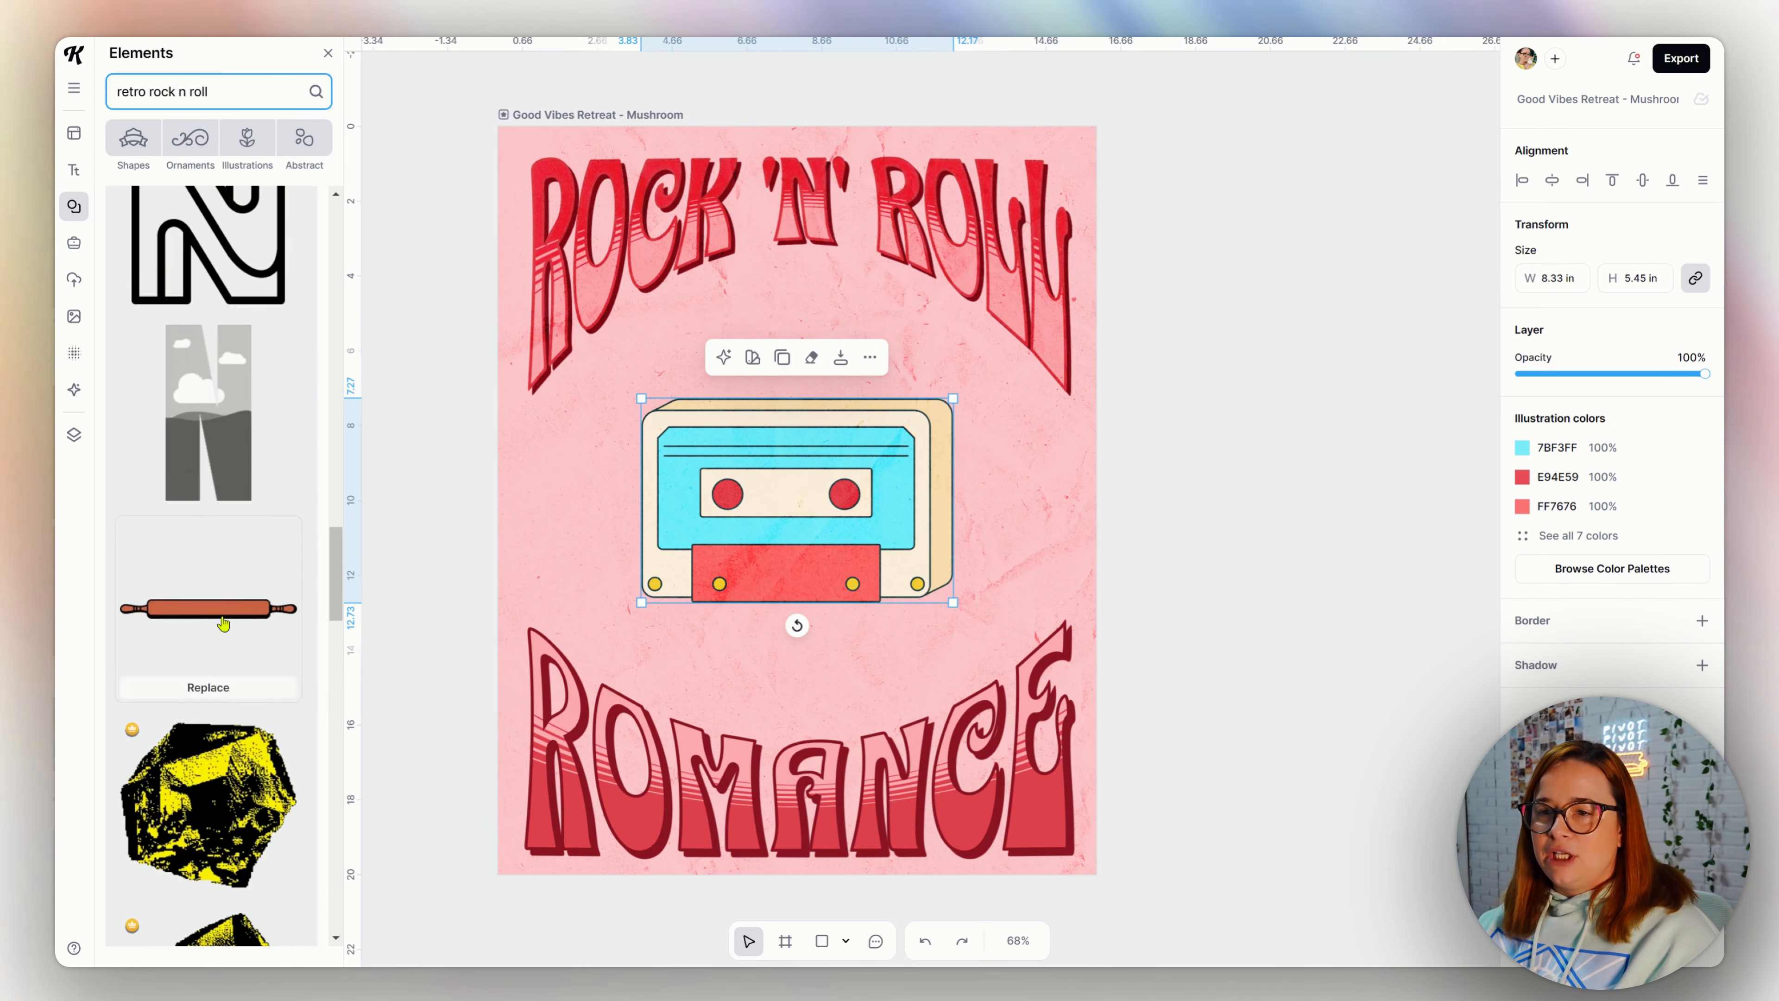
left_click_drag(792, 561, 1296, 310)
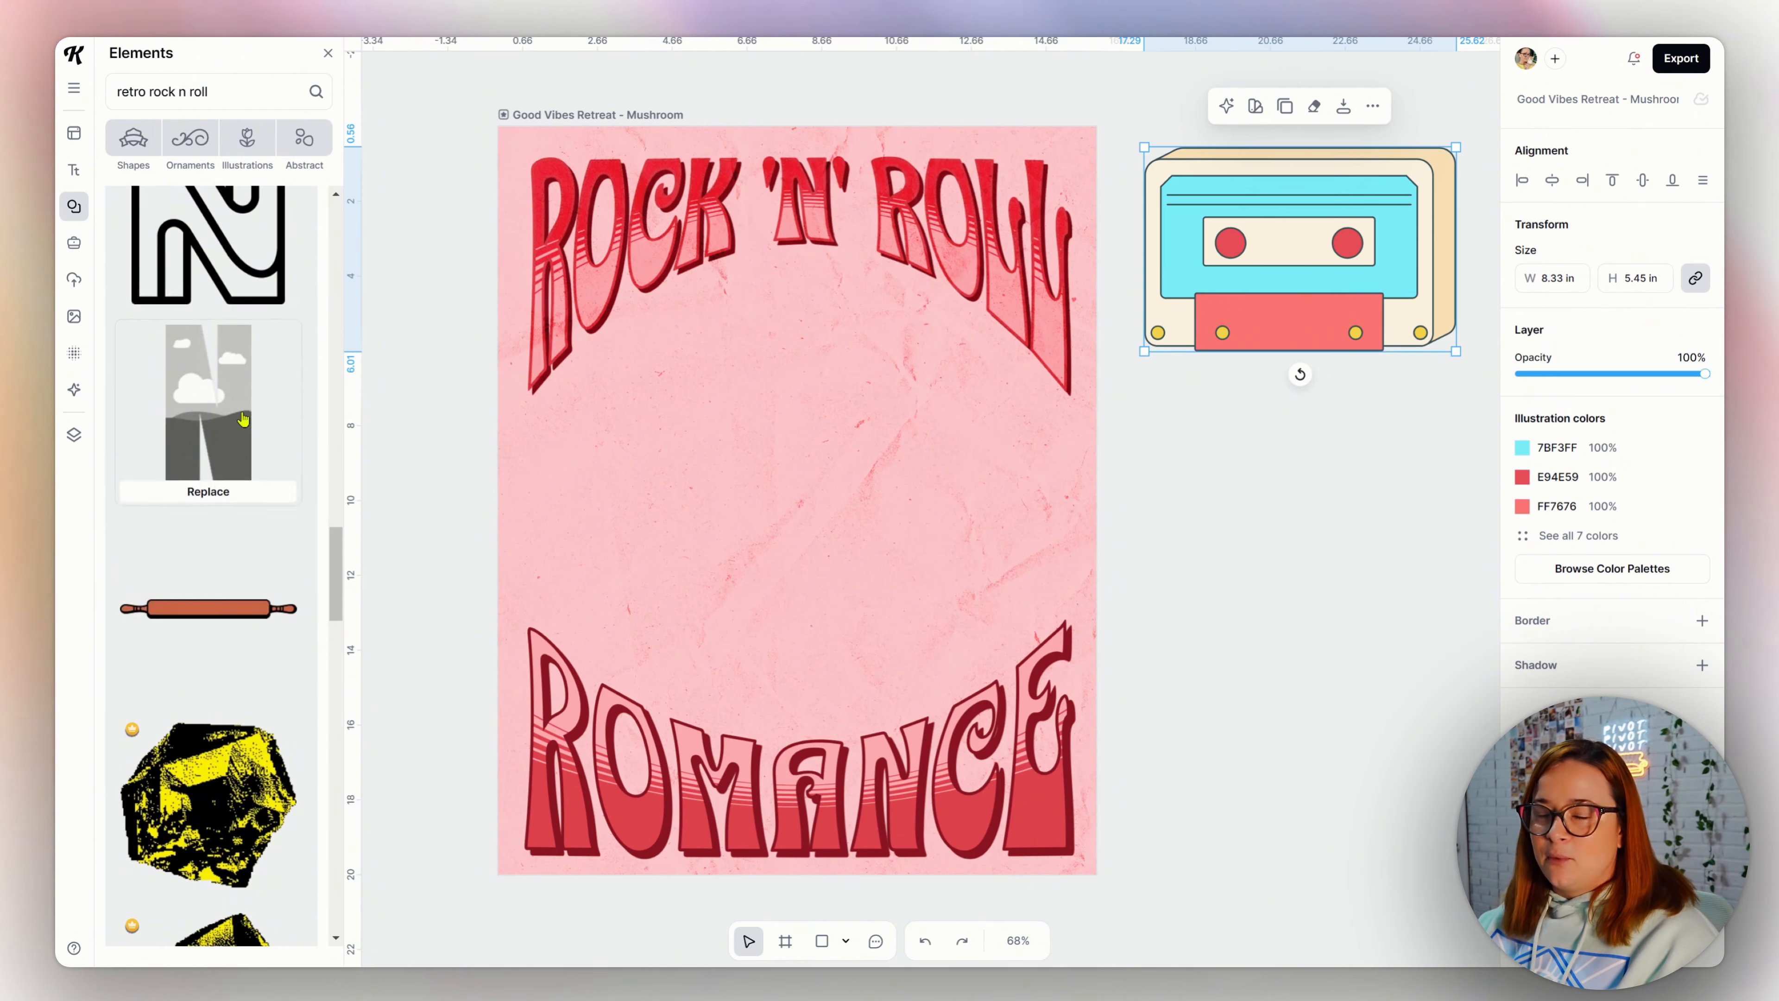
- Search the elements library for "retro guitar" and add the orange guitar headstock to the poster
scroll(242, 553, "down", 5)
scroll(242, 554, "down", 5)
left_click_drag(209, 92, 153, 98)
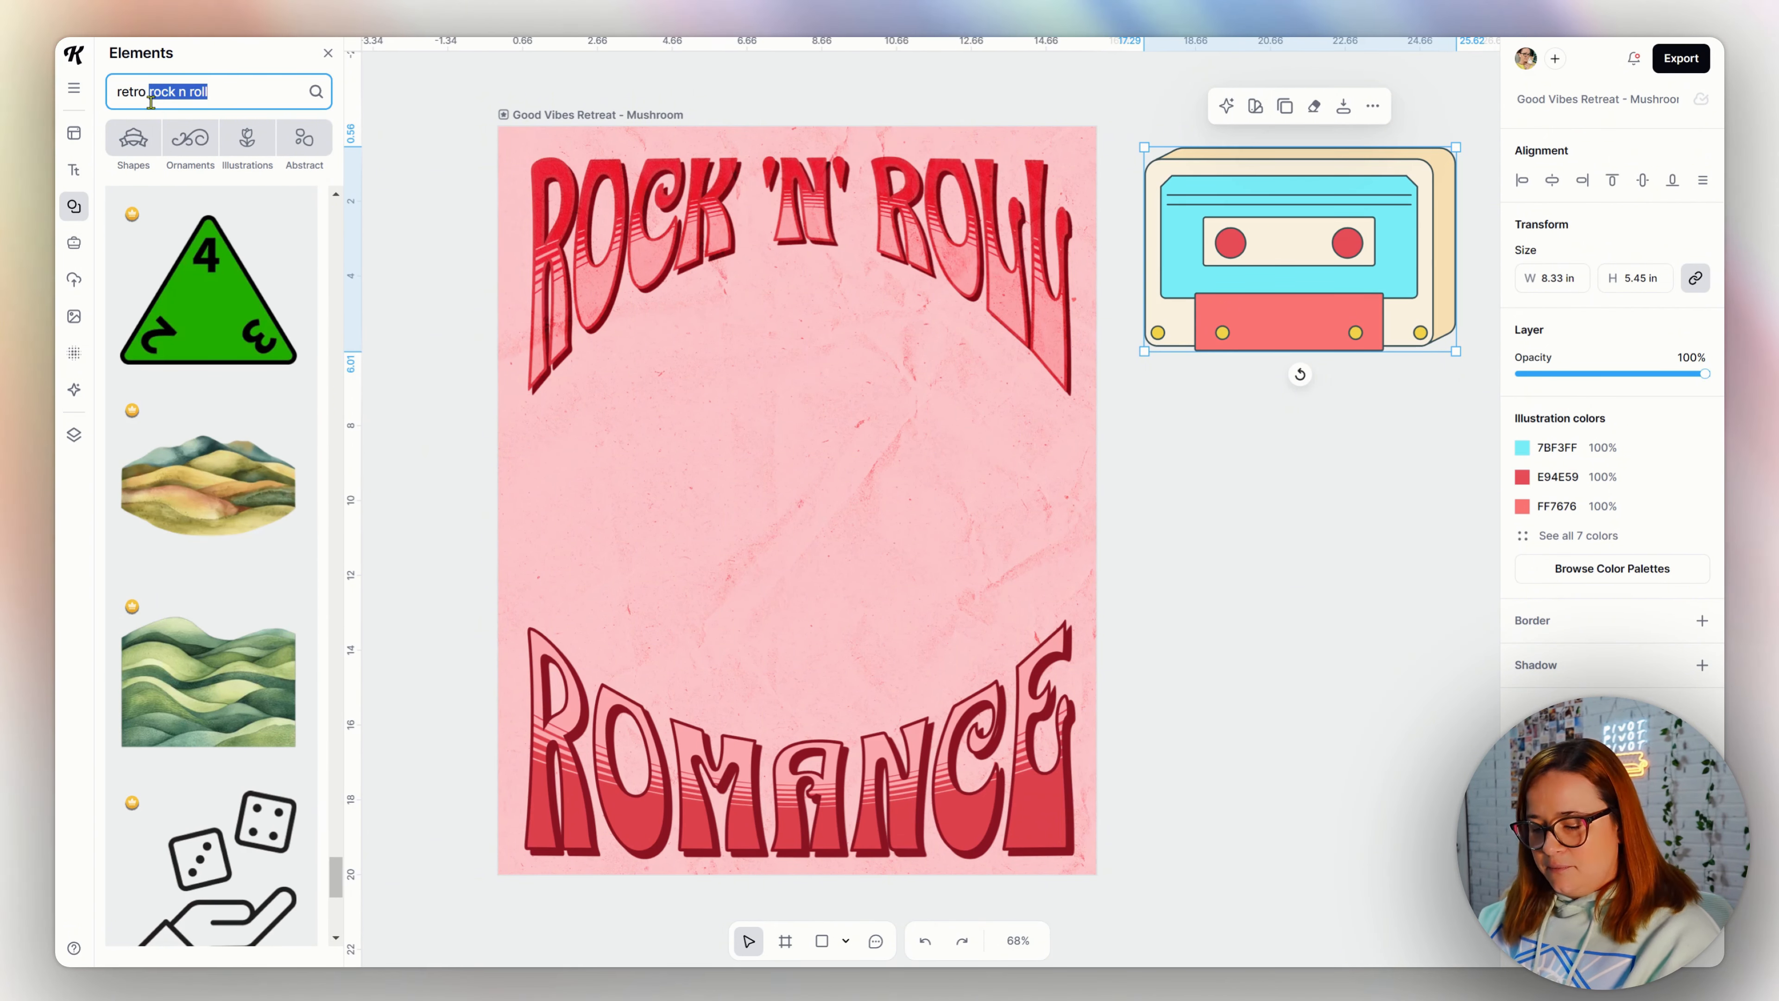
type("guitar")
key("Return")
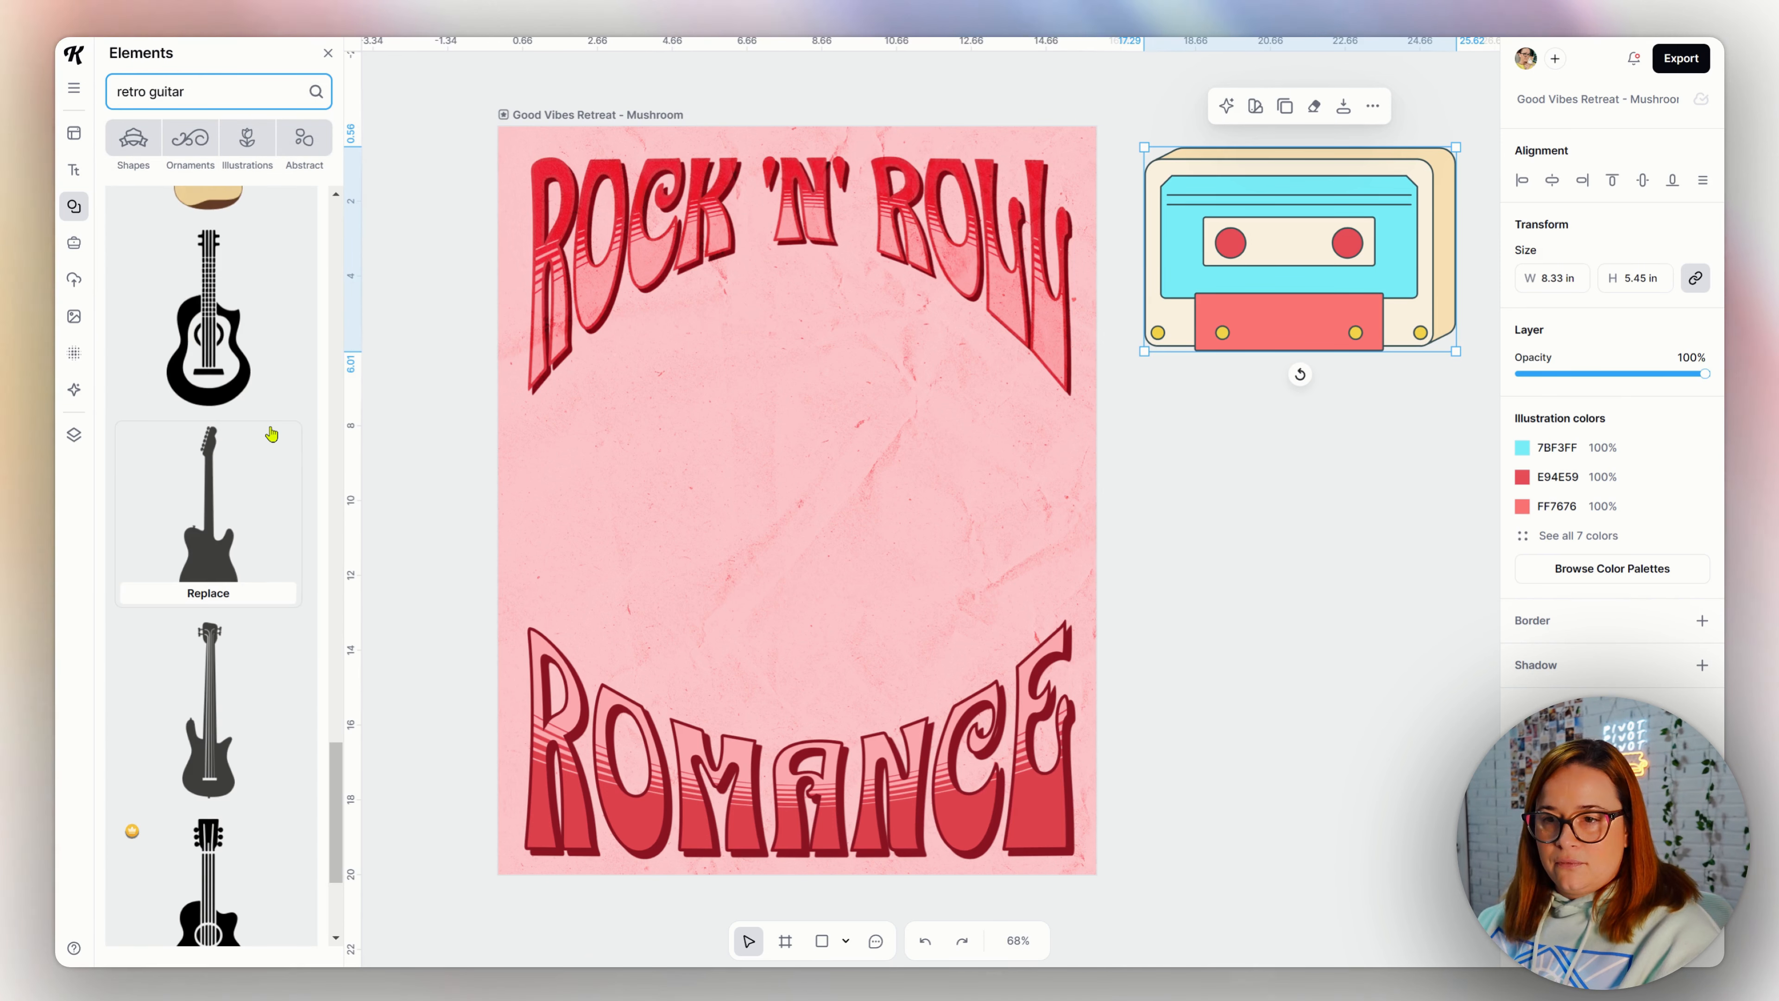
scroll(275, 434, "up", 5)
left_click(252, 470)
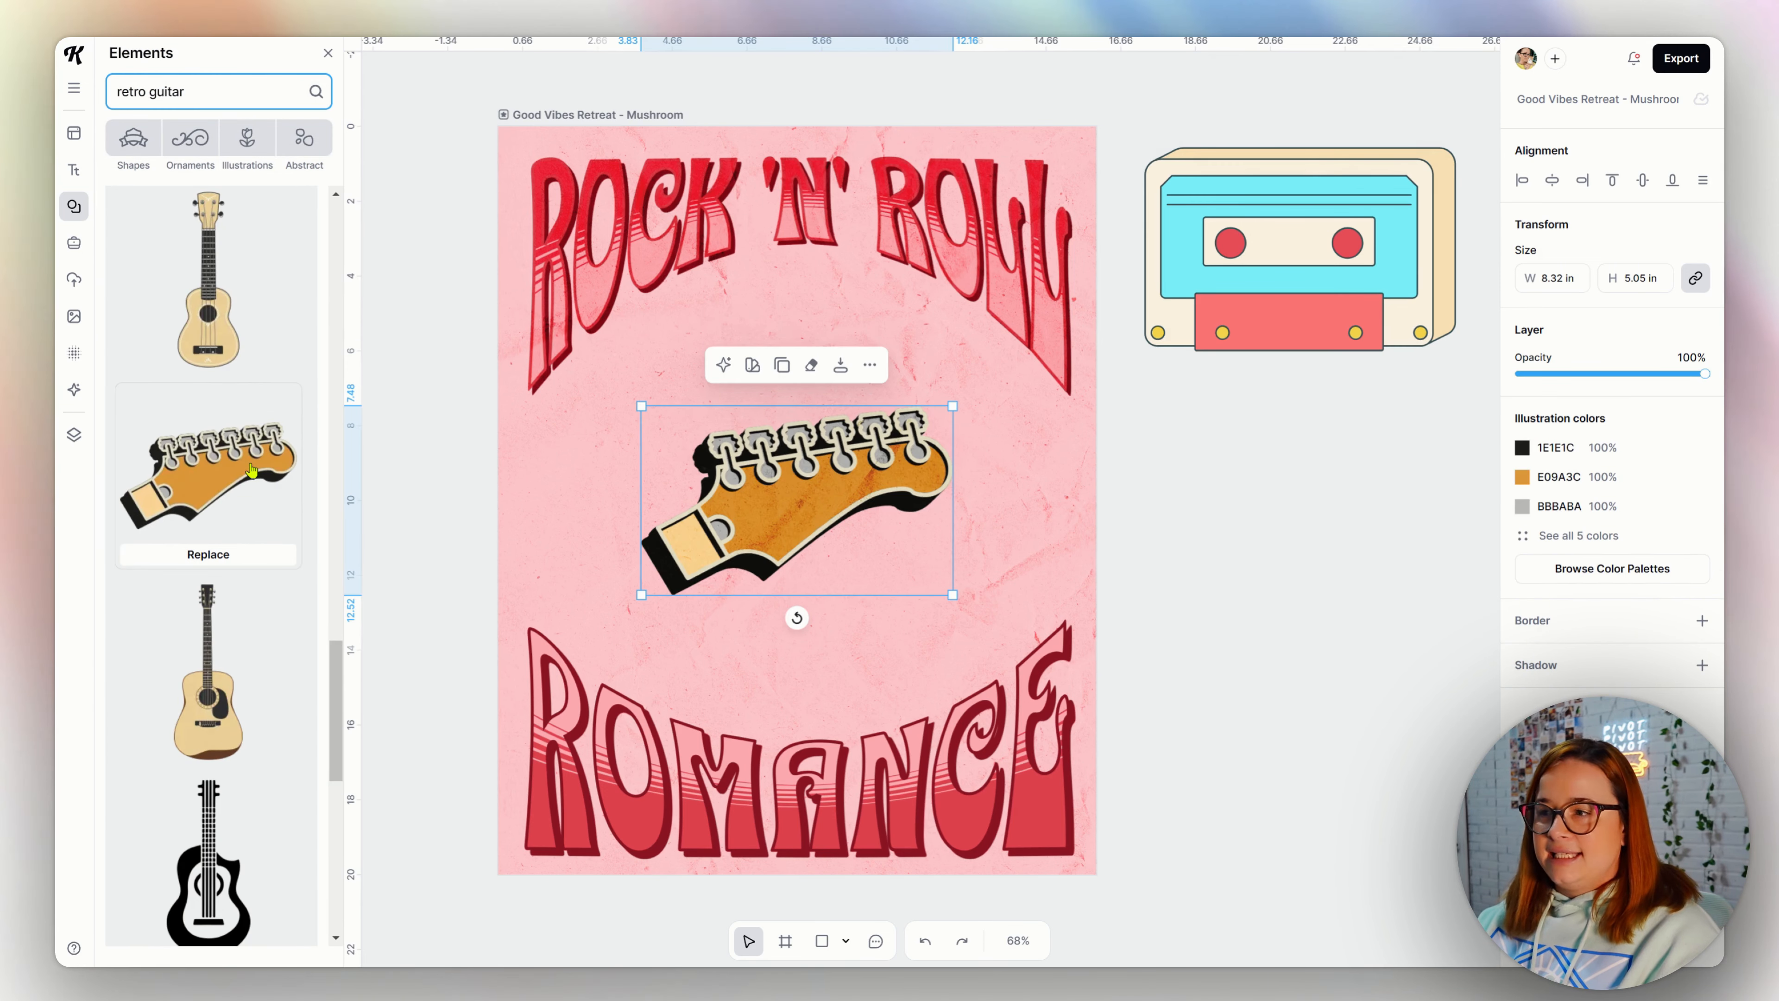
- Enlarge the guitar headstock to about 15.81 in wide, tilt it counterclockwise and center it between the two texts
left_click_drag(952, 594, 1254, 741)
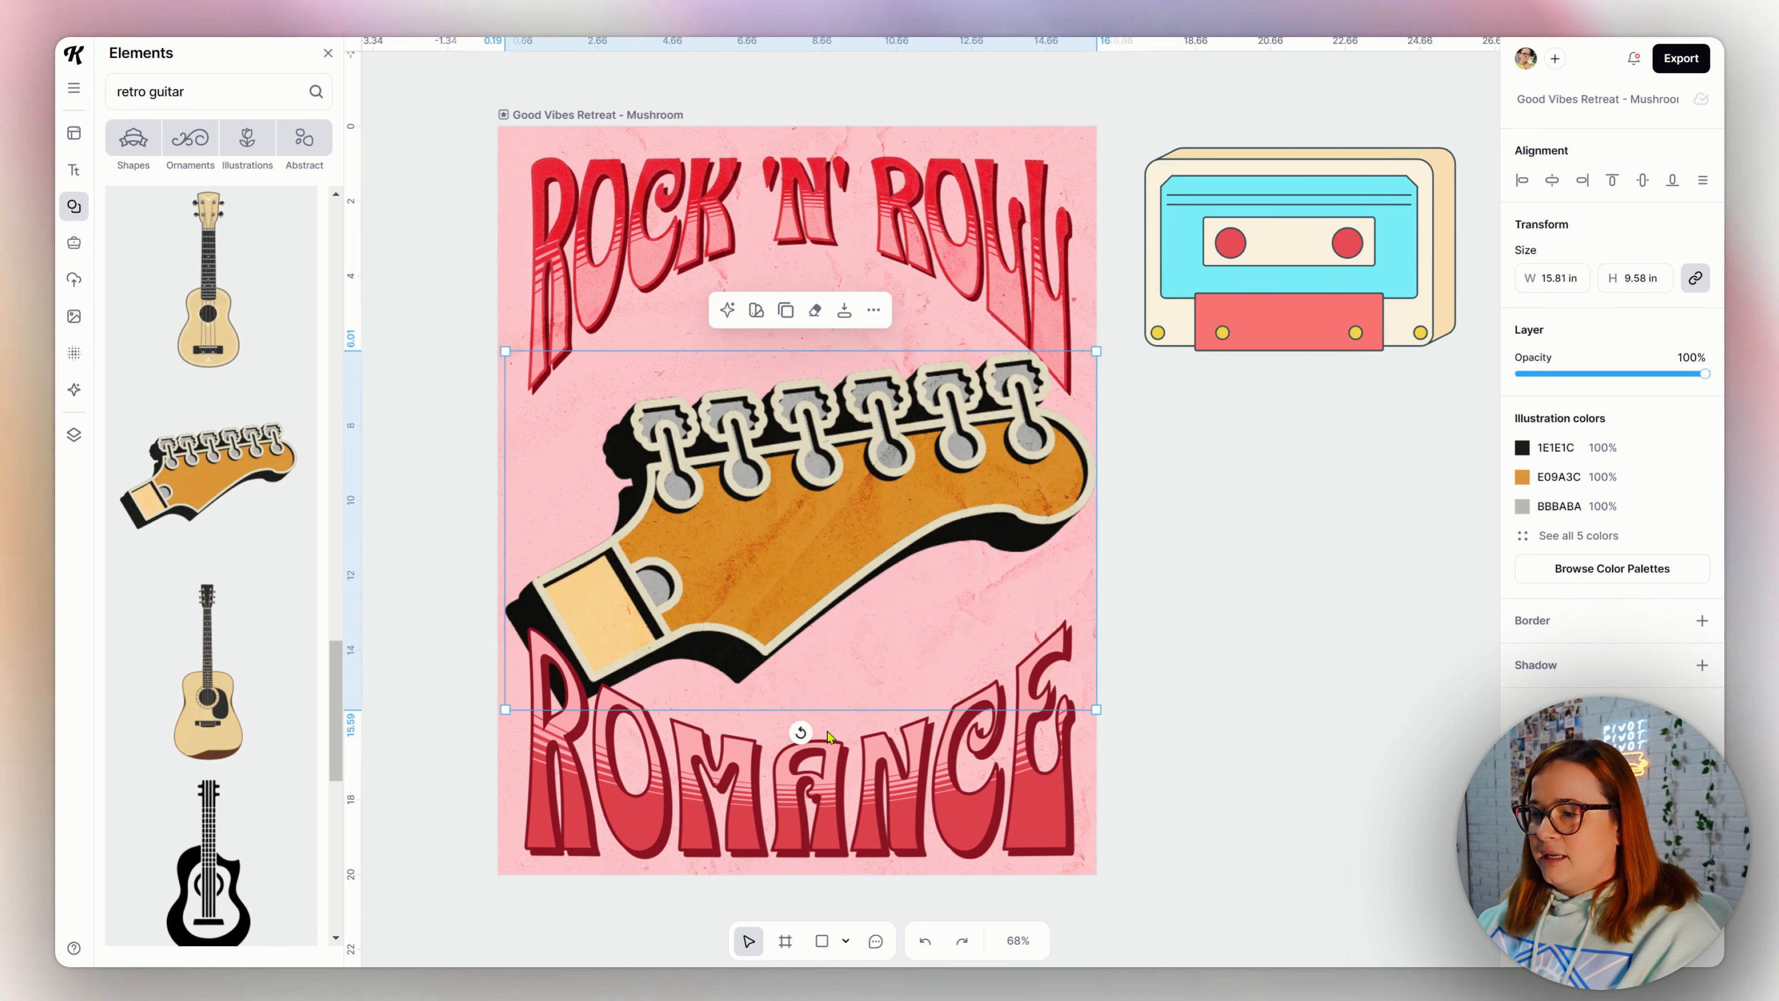
left_click_drag(799, 732, 839, 729)
left_click_drag(772, 581, 769, 562)
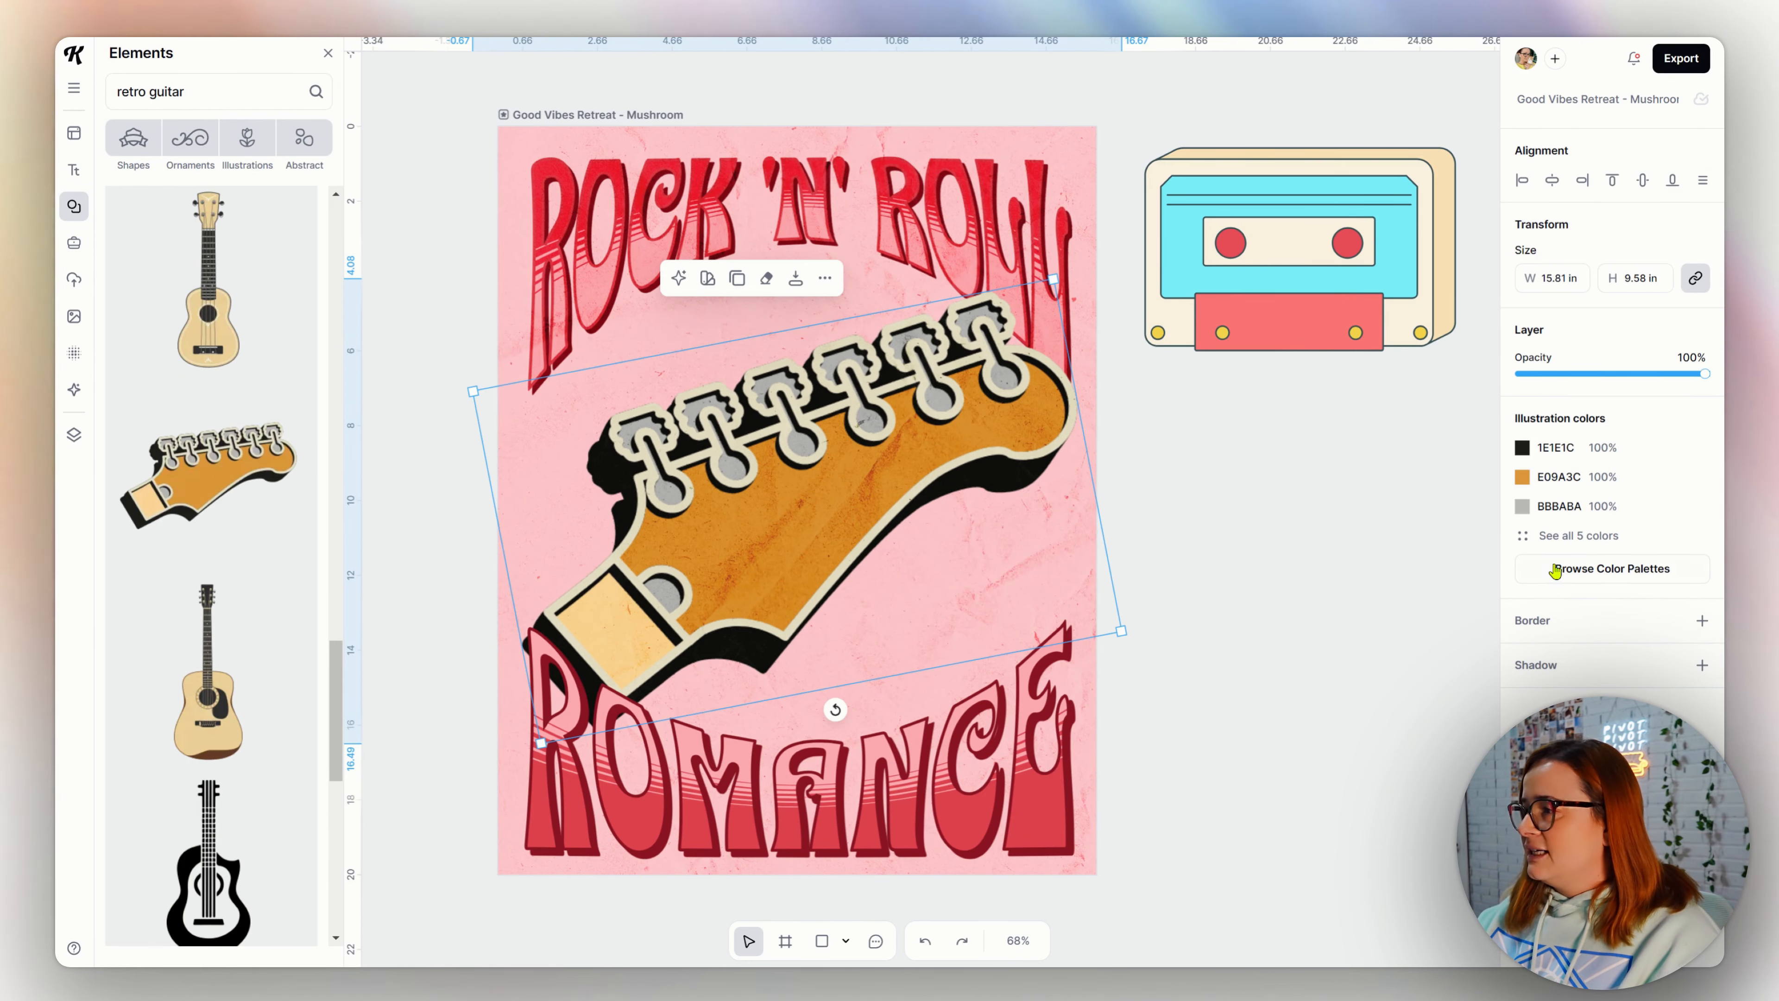
- Recolor the guitar headstock with a palette of crimson, coral and pale yellow
left_click(1554, 567)
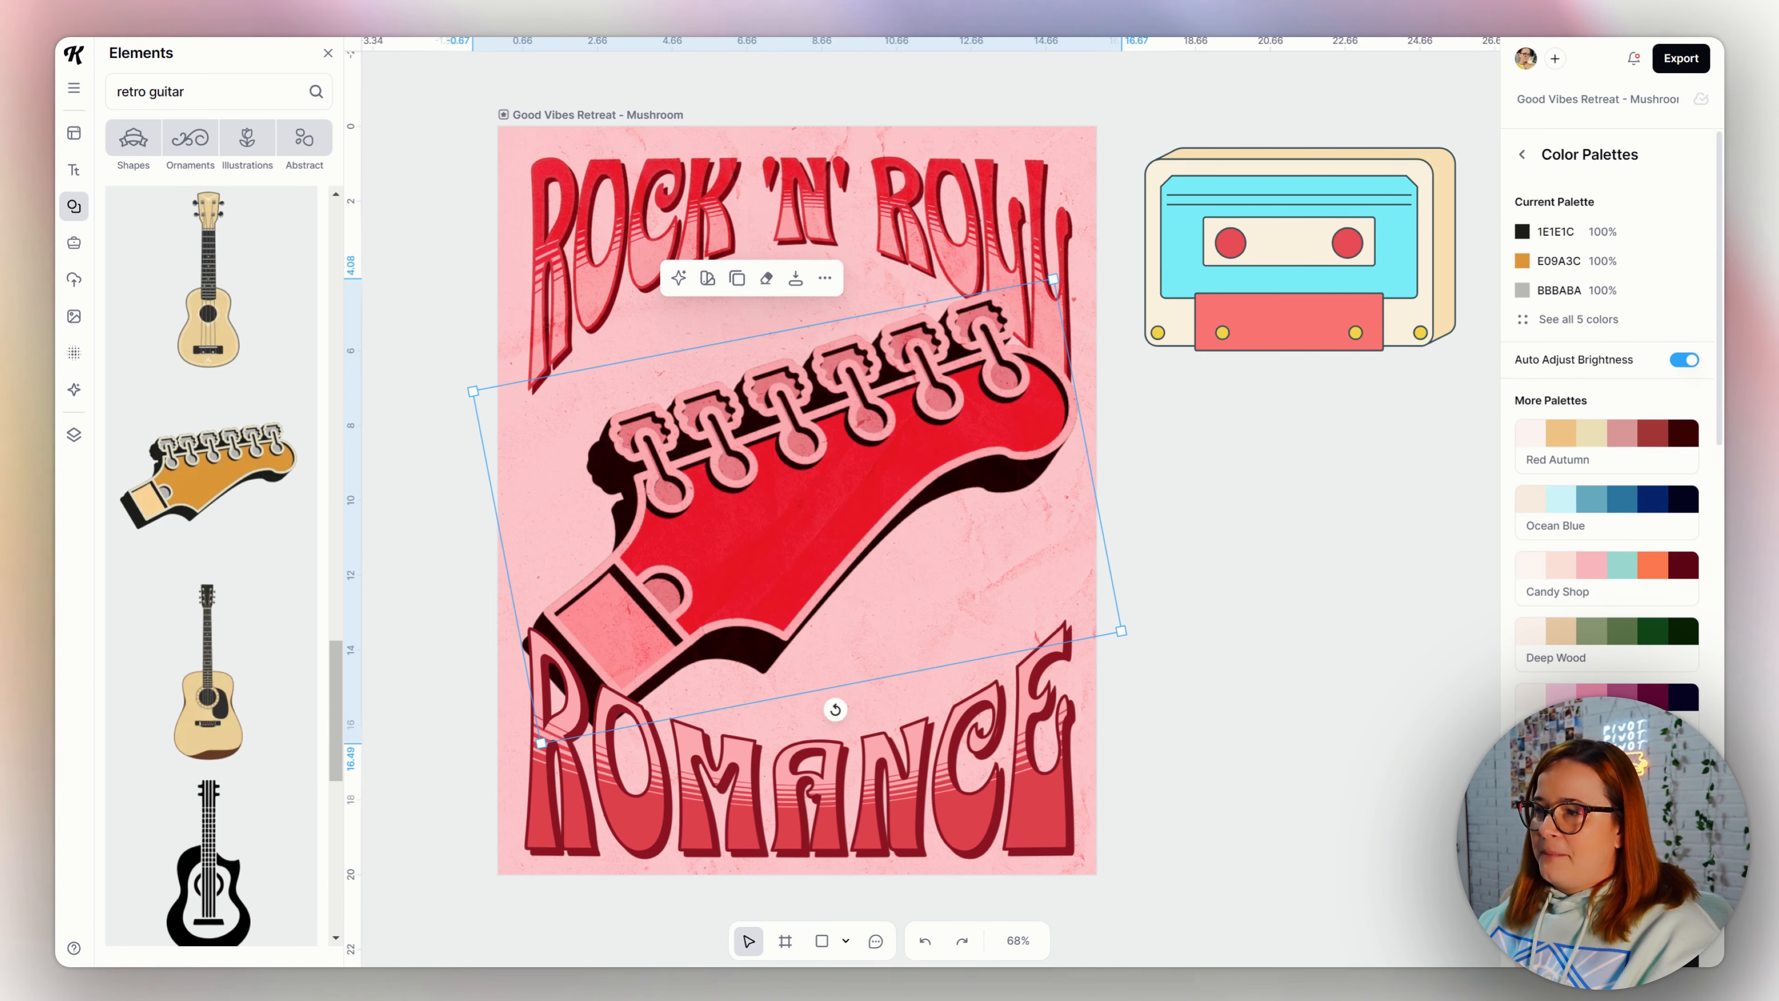
scroll(1607, 421, "down", 5)
left_click(1300, 631)
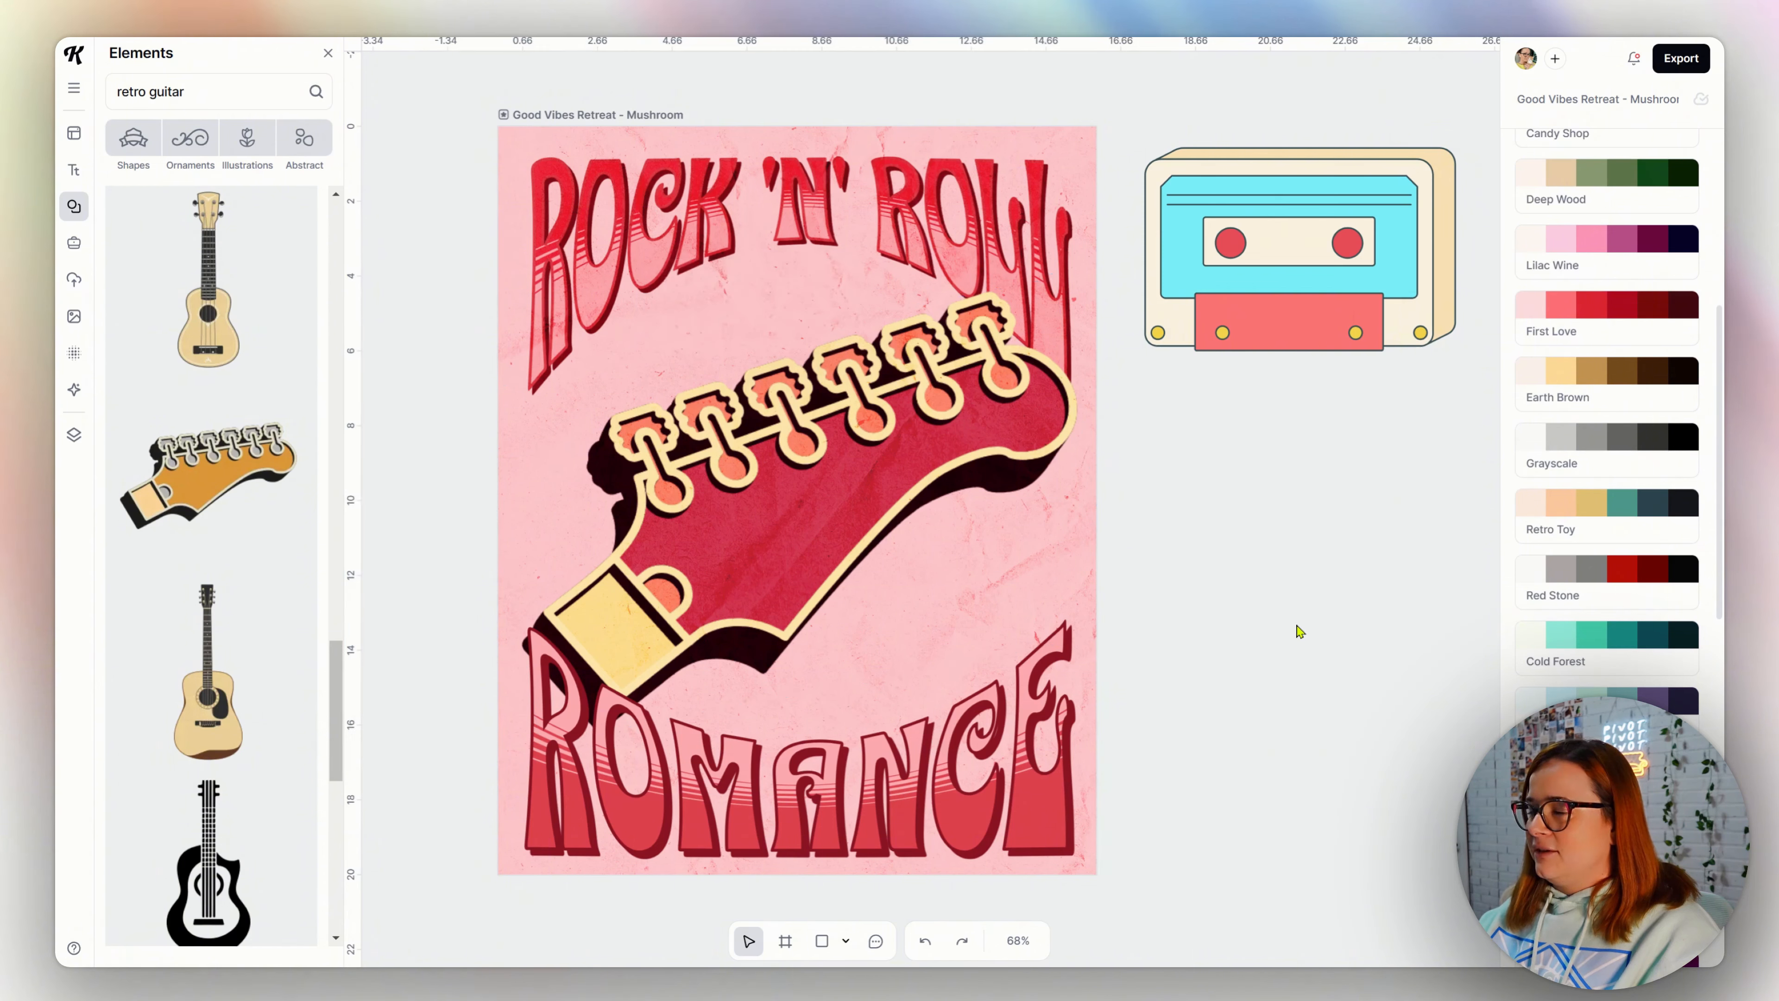
- Search the elements library for "retro hearts", add the interlocked green and orange hearts and place them small and tilted beside the headstock's lower edge
left_click(1262, 226)
left_click(239, 93)
key("BackSpace")
key("BackSpace")
key("BackSpace")
key("BackSpace")
key("BackSpace")
key("BackSpace")
key("BackSpace")
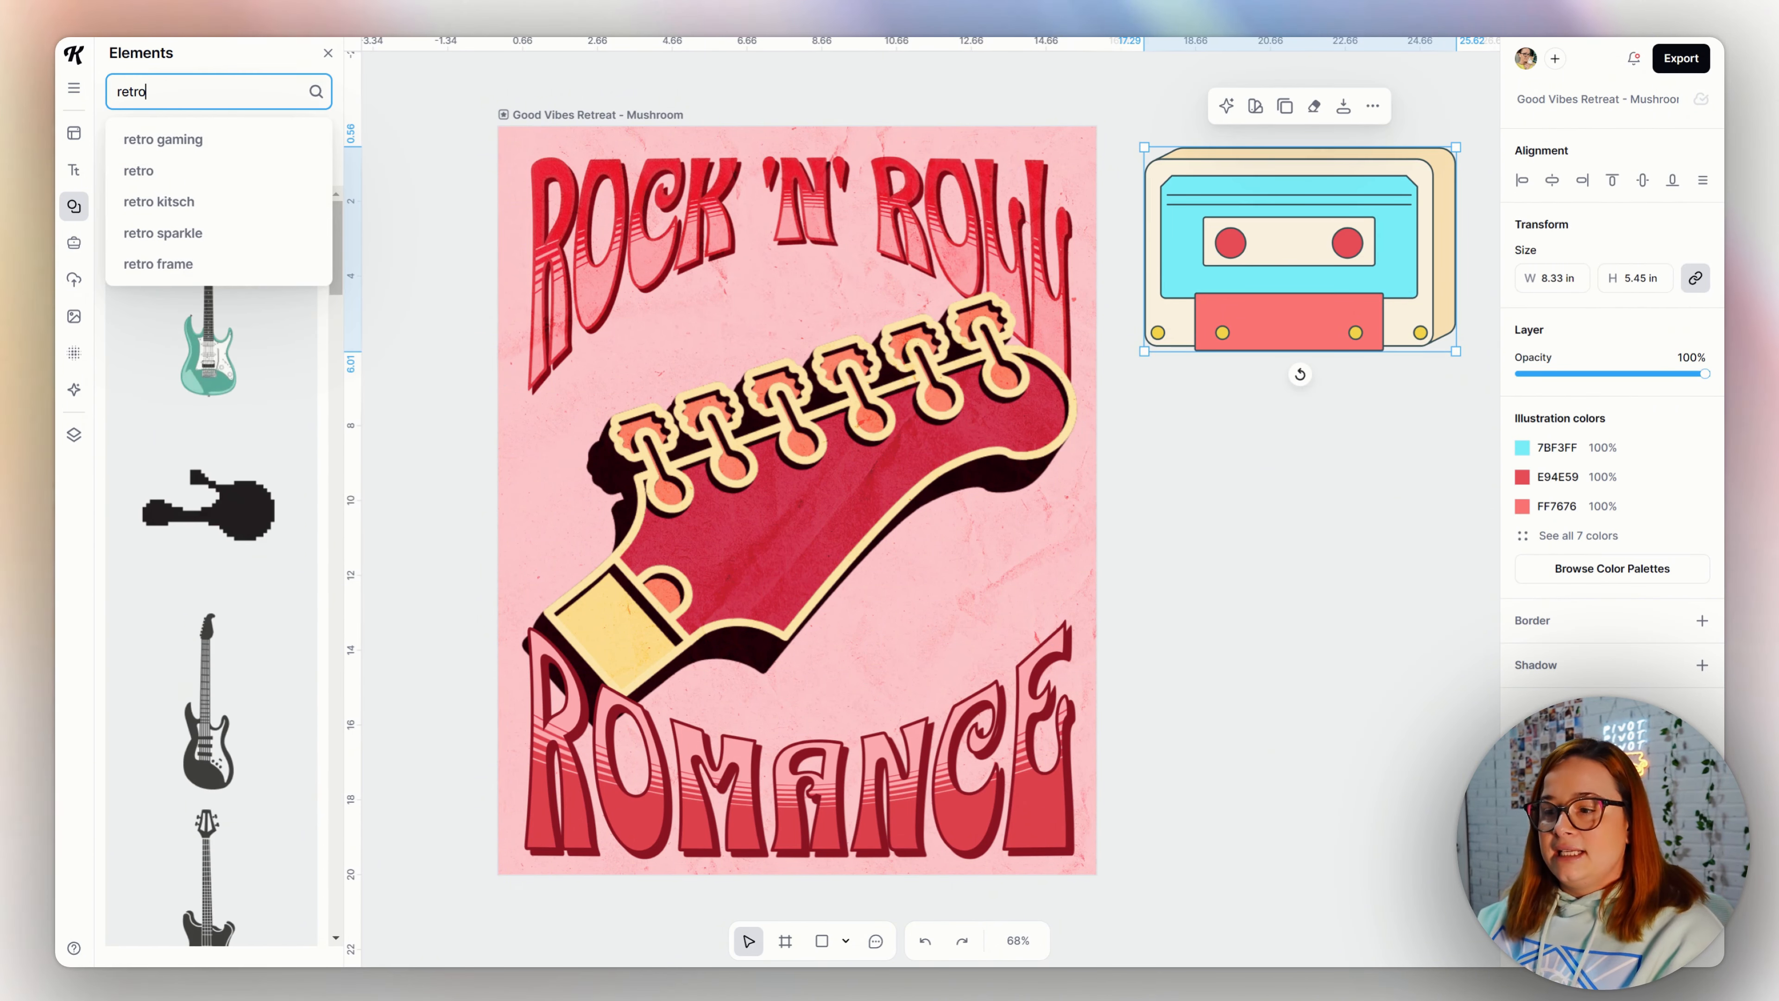
type("hearts")
key("Return")
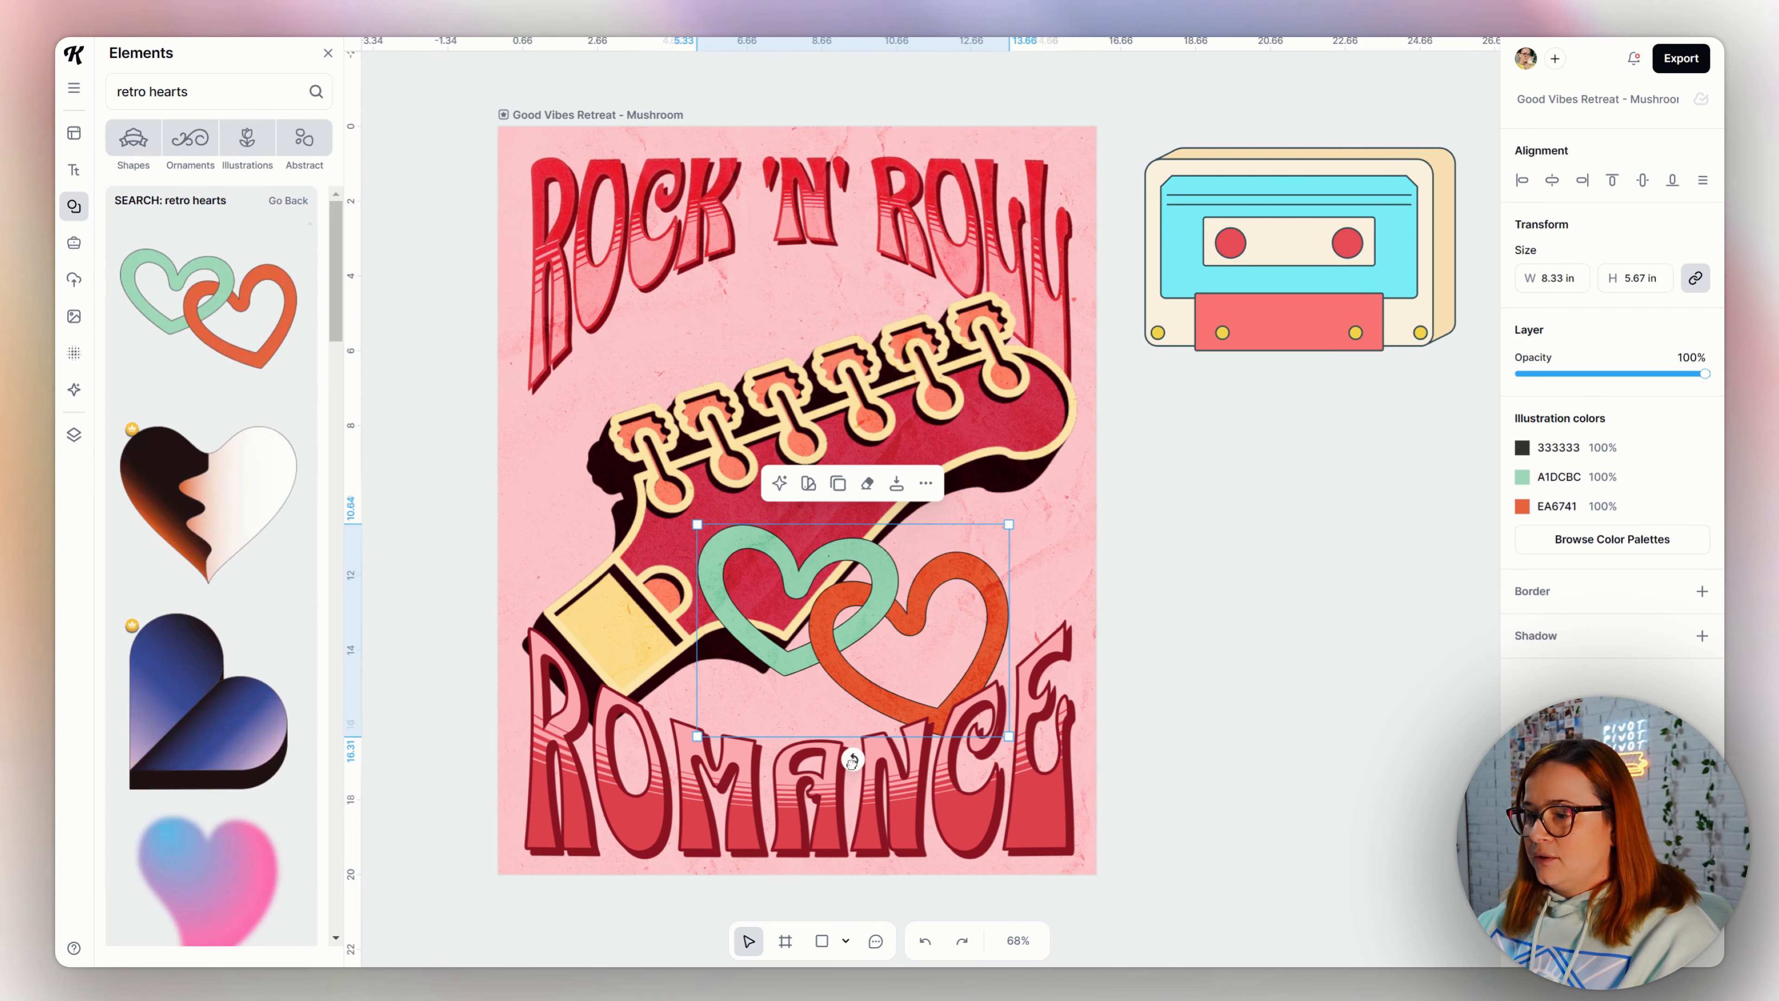
left_click_drag(854, 755, 903, 785)
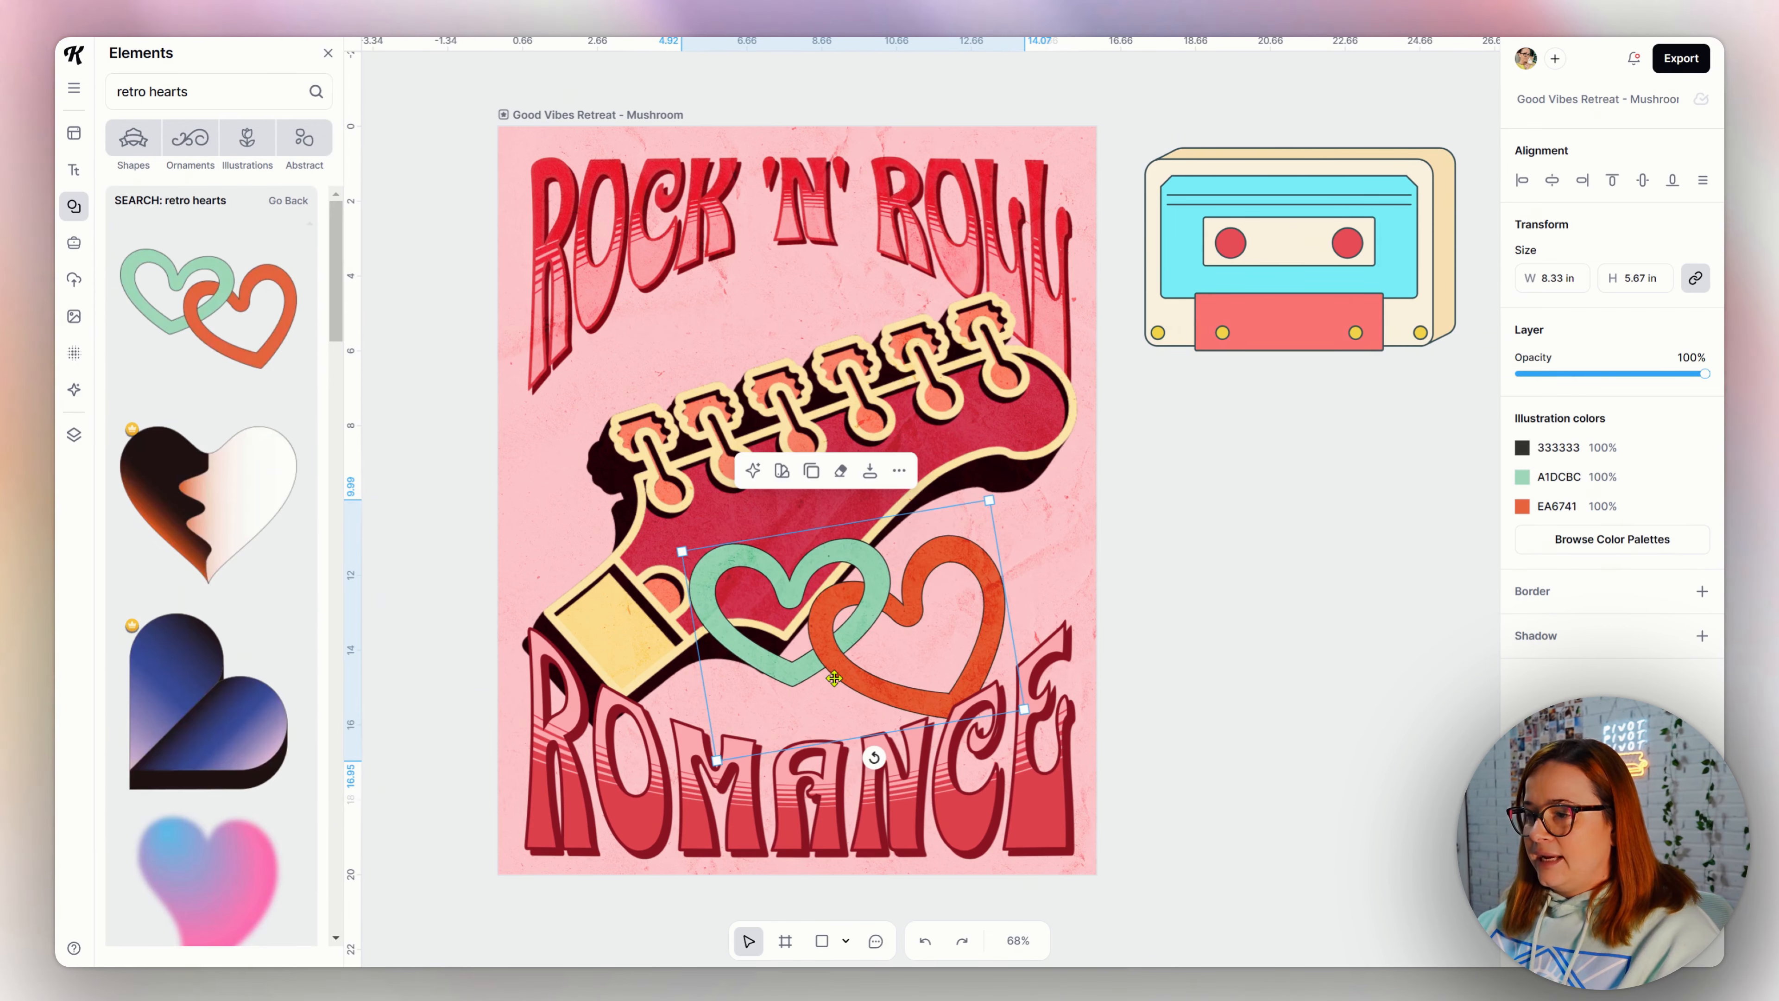
left_click_drag(835, 673, 872, 683)
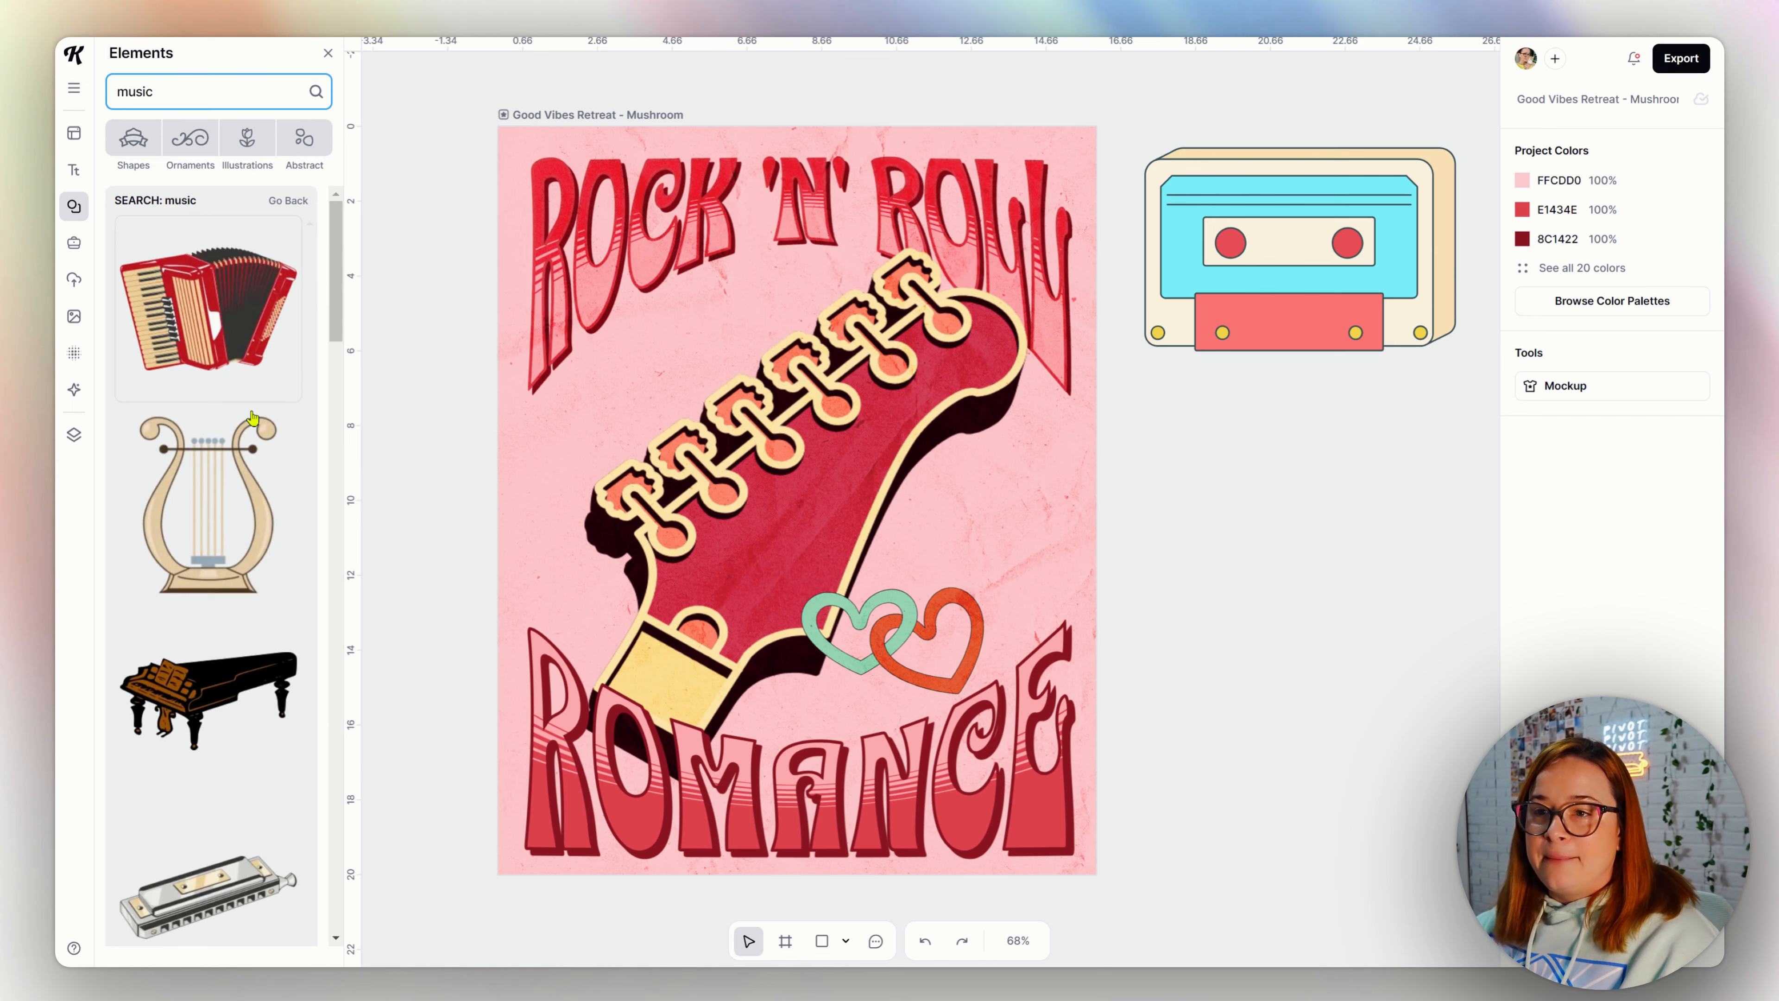
- Look through the music illustrations, search the elements library for "record" and add the dark maroon vinyl with the peach label
scroll(245, 482, "down", 6)
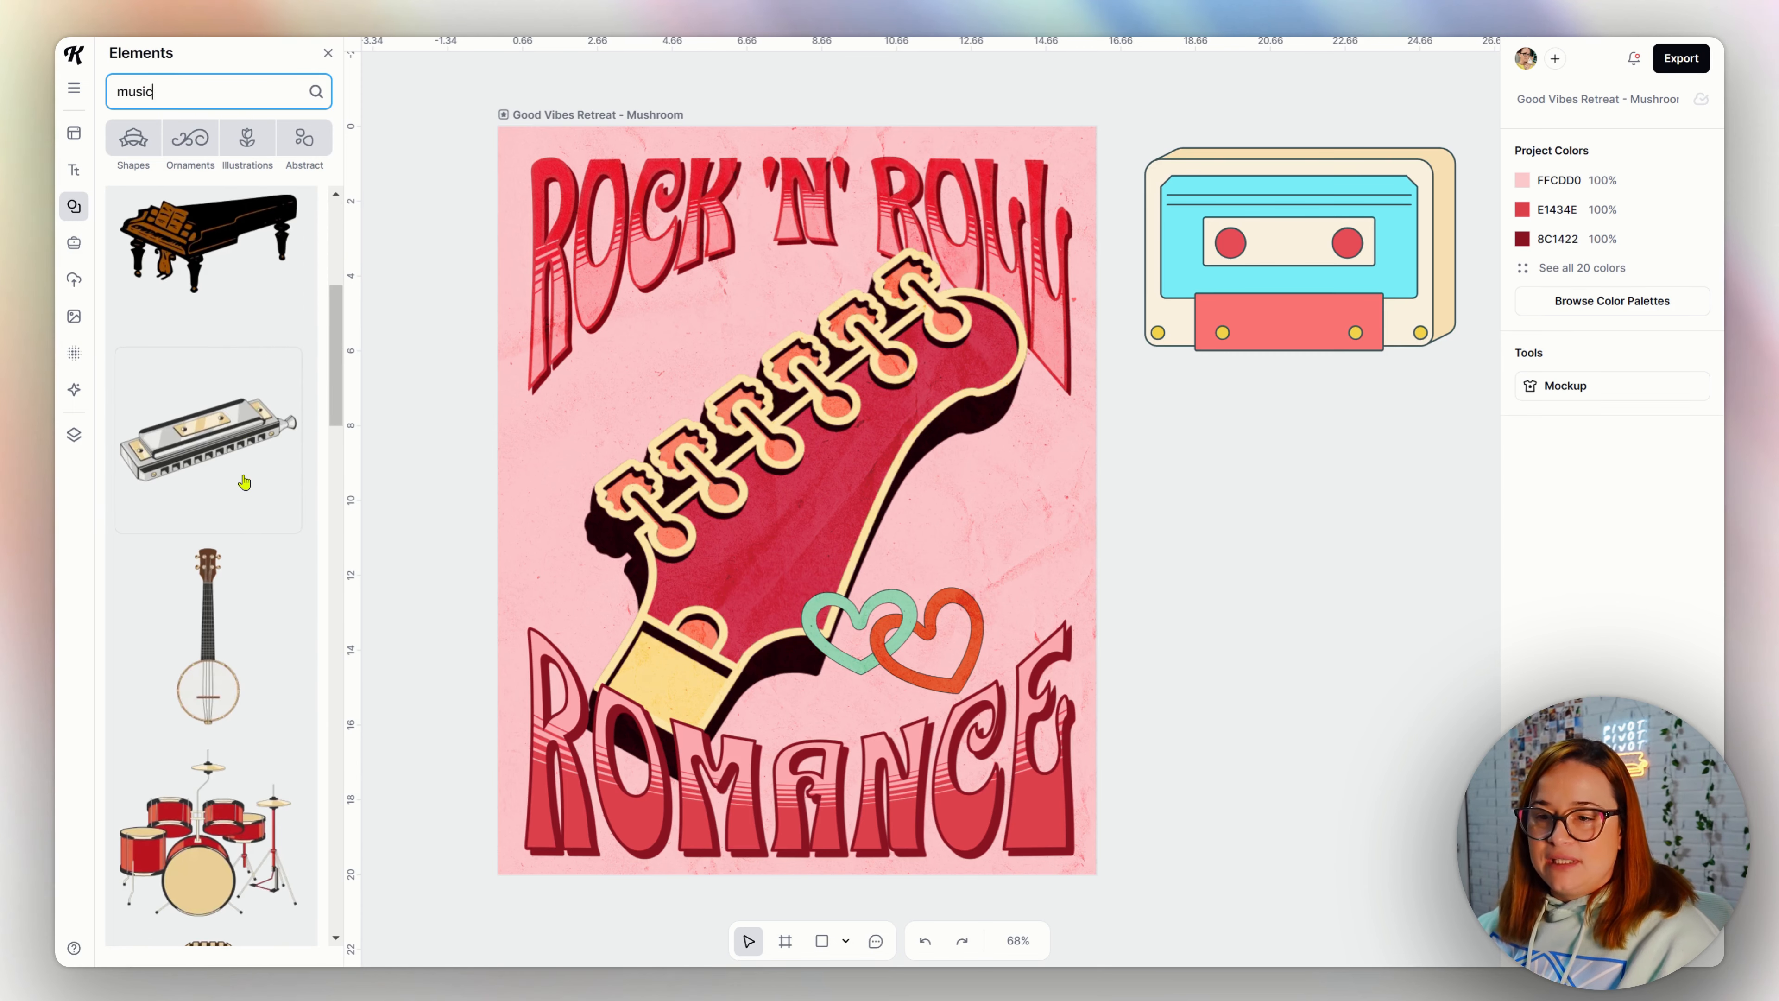
scroll(245, 482, "down", 10)
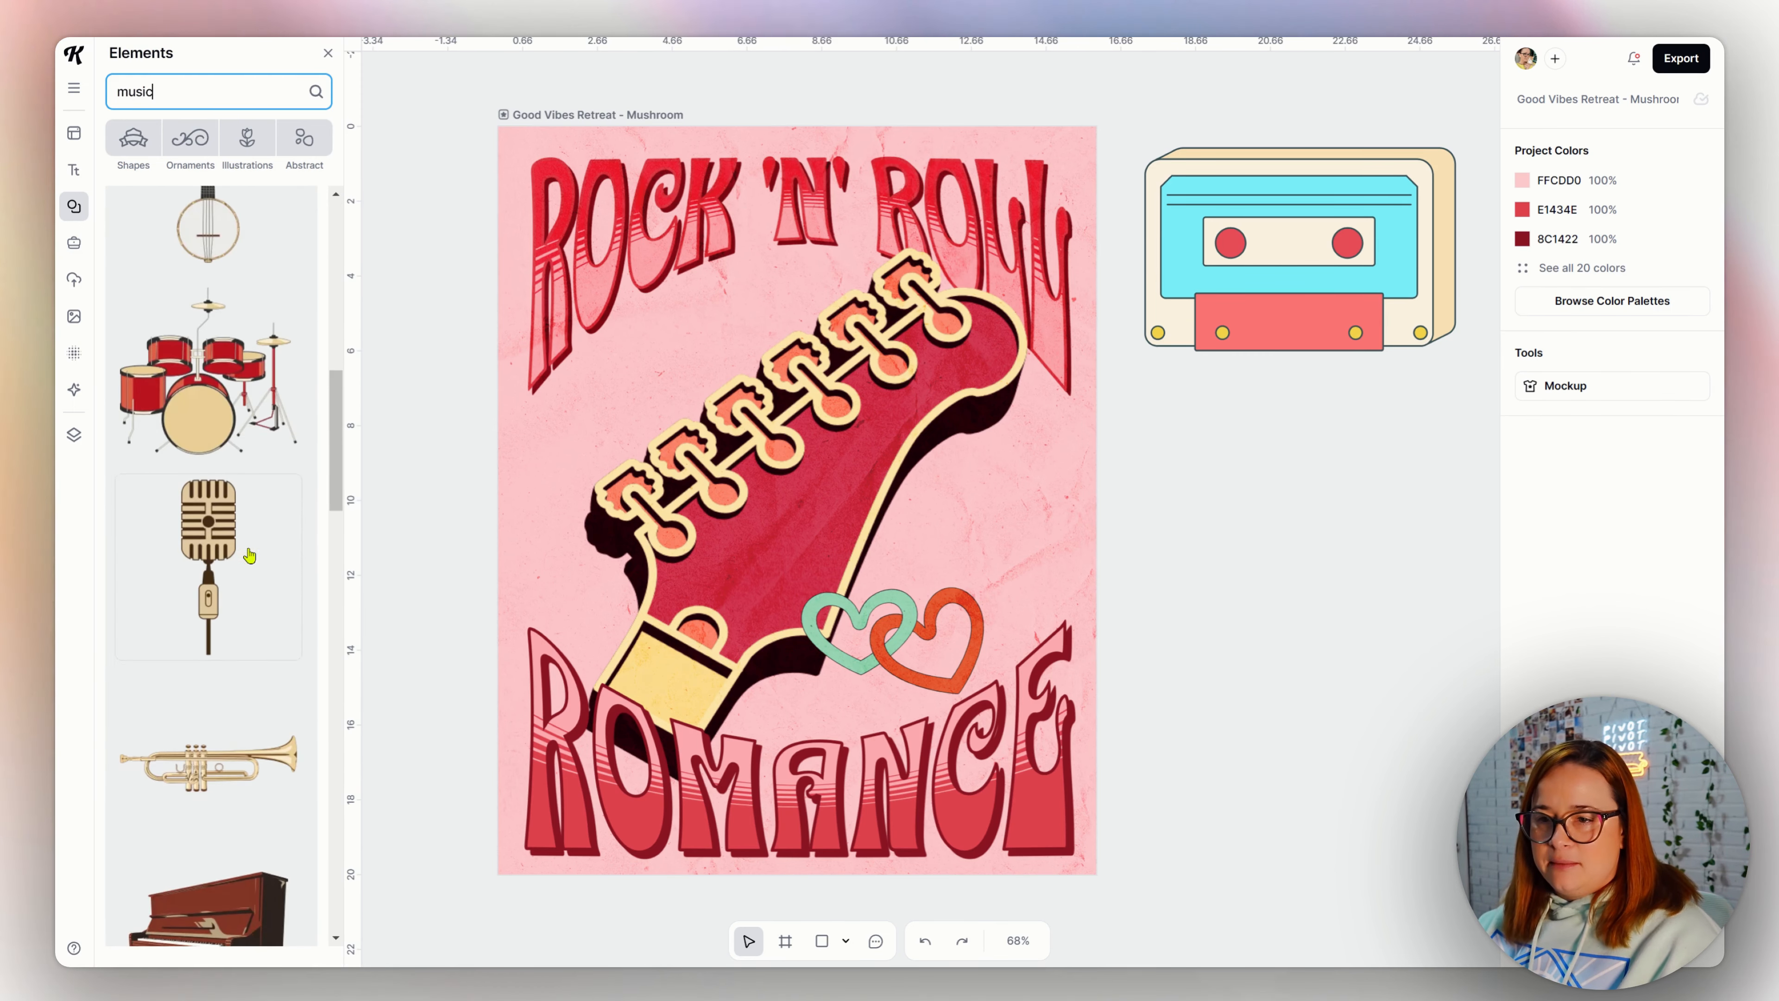
scroll(252, 624, "down", 15)
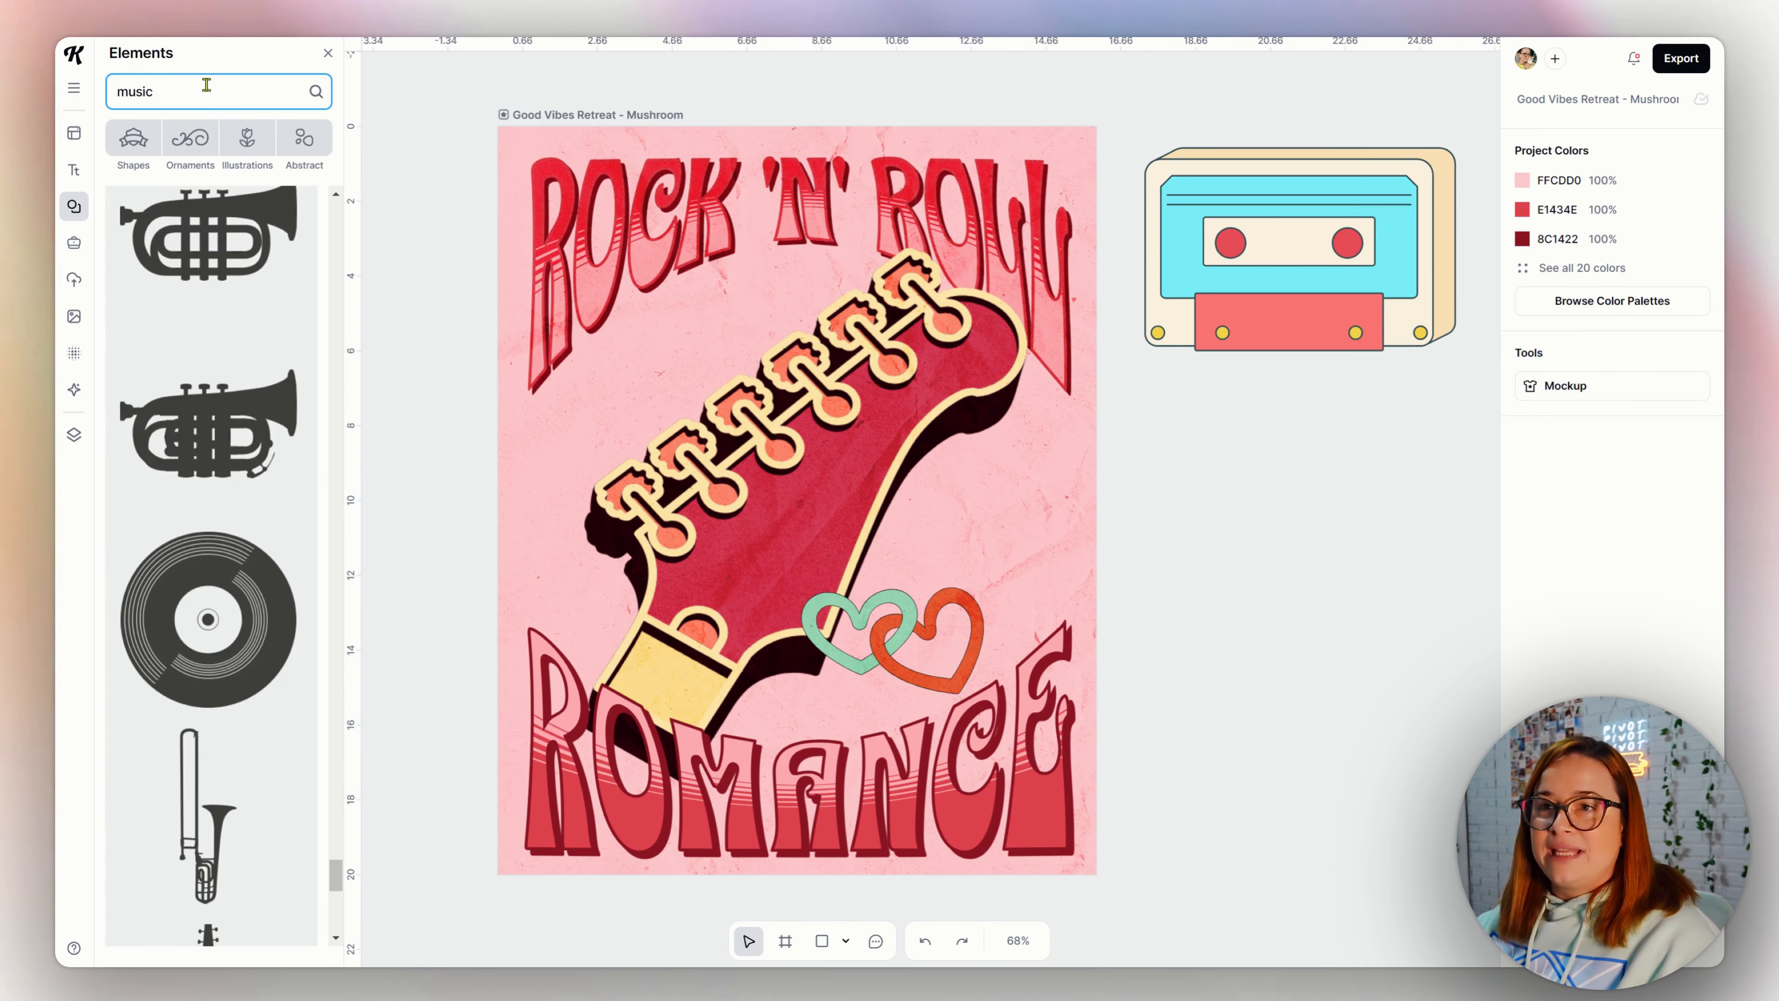
type("record")
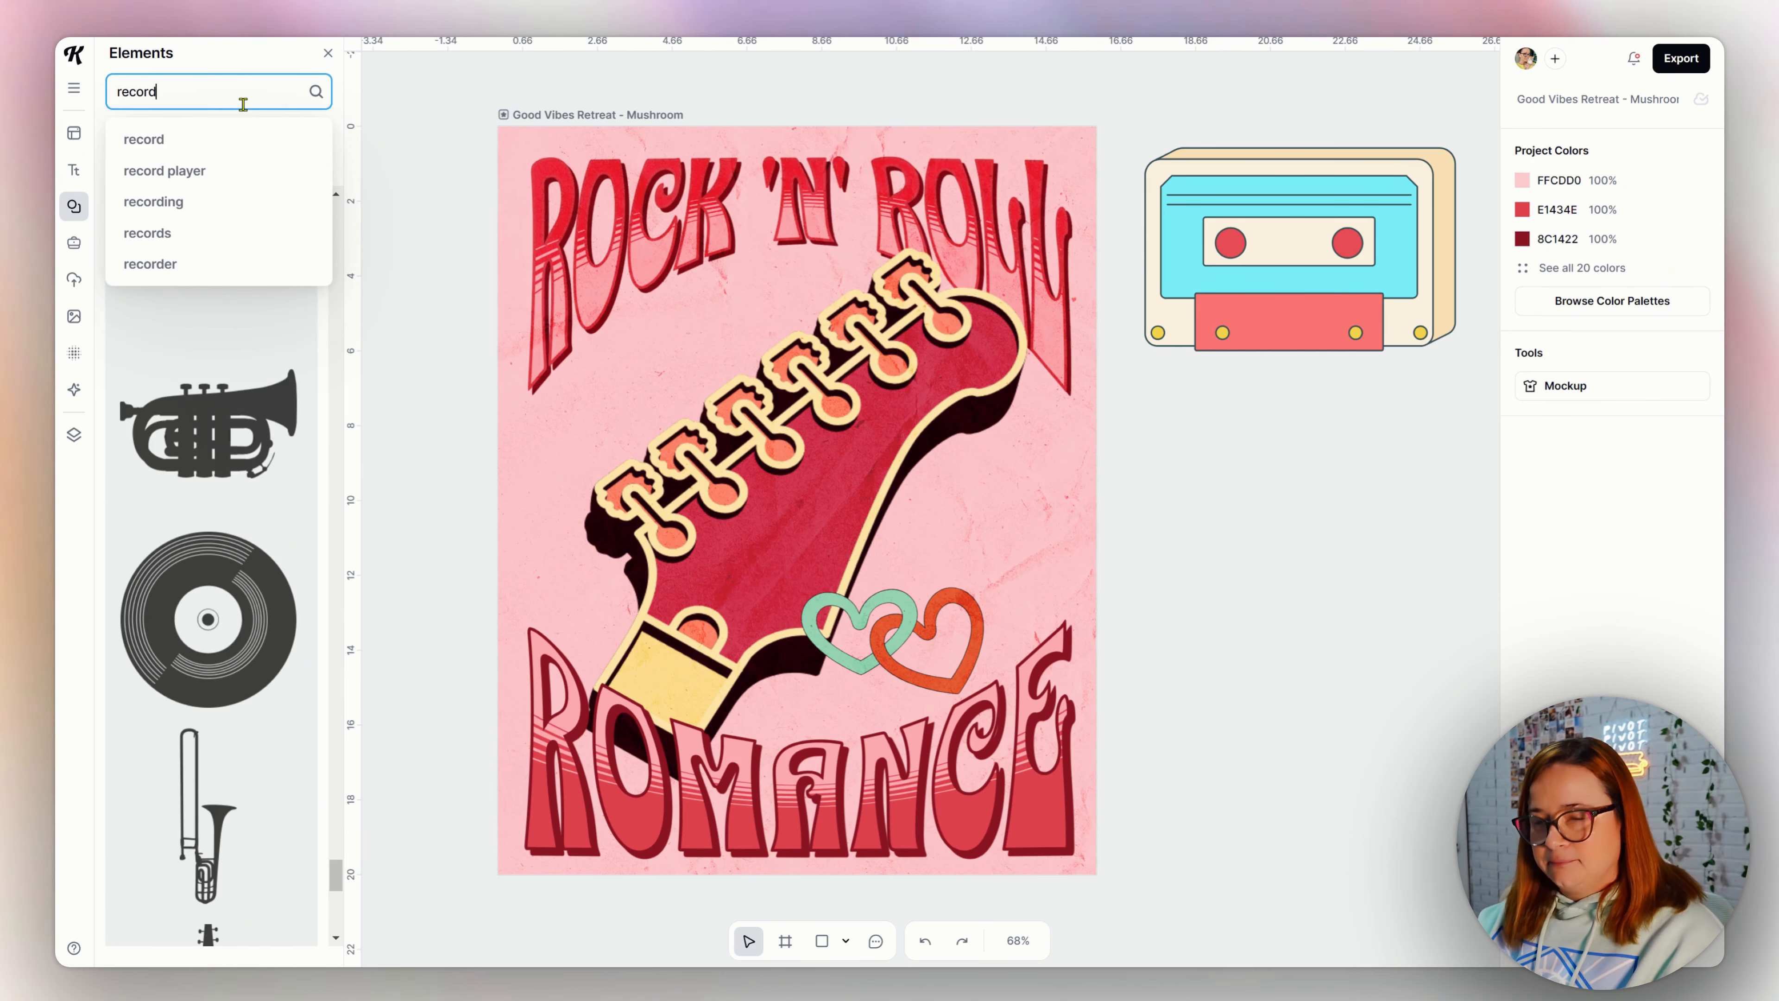
key("Return")
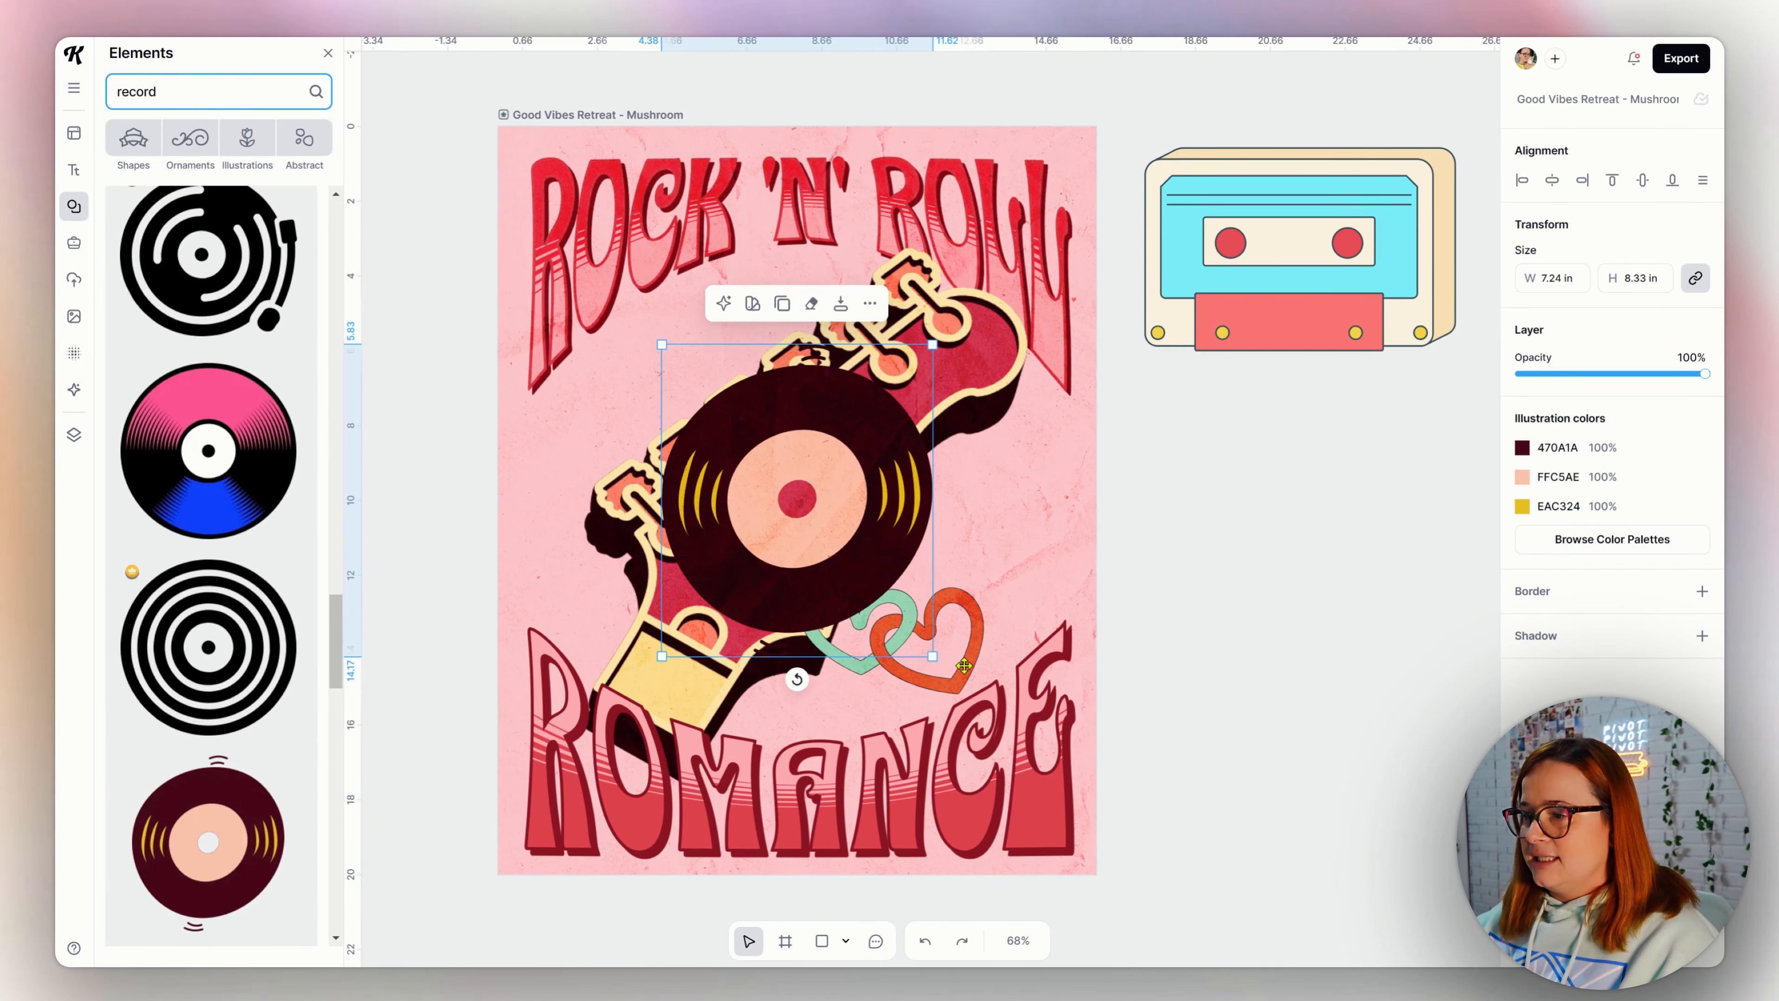
- Enlarge the record to about 12.96 by 14.93 in, tilt and center it on the poster, and send it behind the headstock and texts
left_click_drag(932, 656, 1120, 700)
left_click_drag(1023, 548, 939, 445)
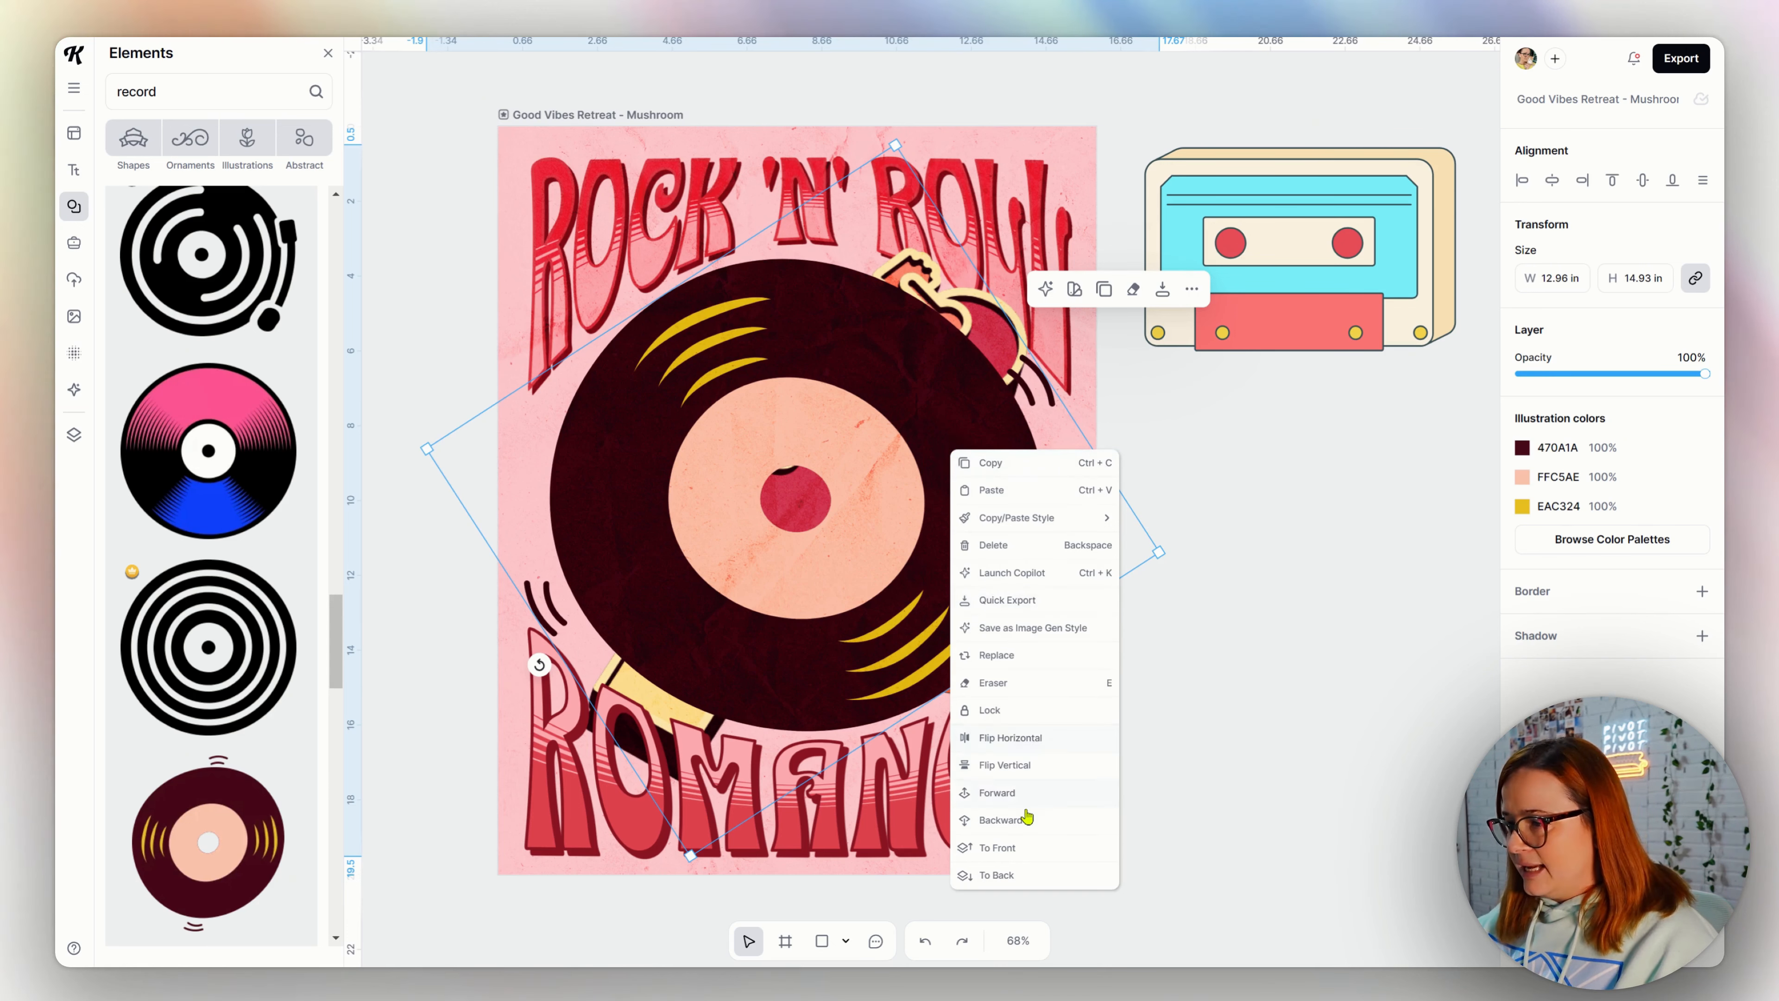
left_click(1026, 817)
- Shrink the guitar headstock to about 9.15 in wide and place it over the right half of the record
left_click(970, 587)
left_click_drag(975, 568, 922, 616)
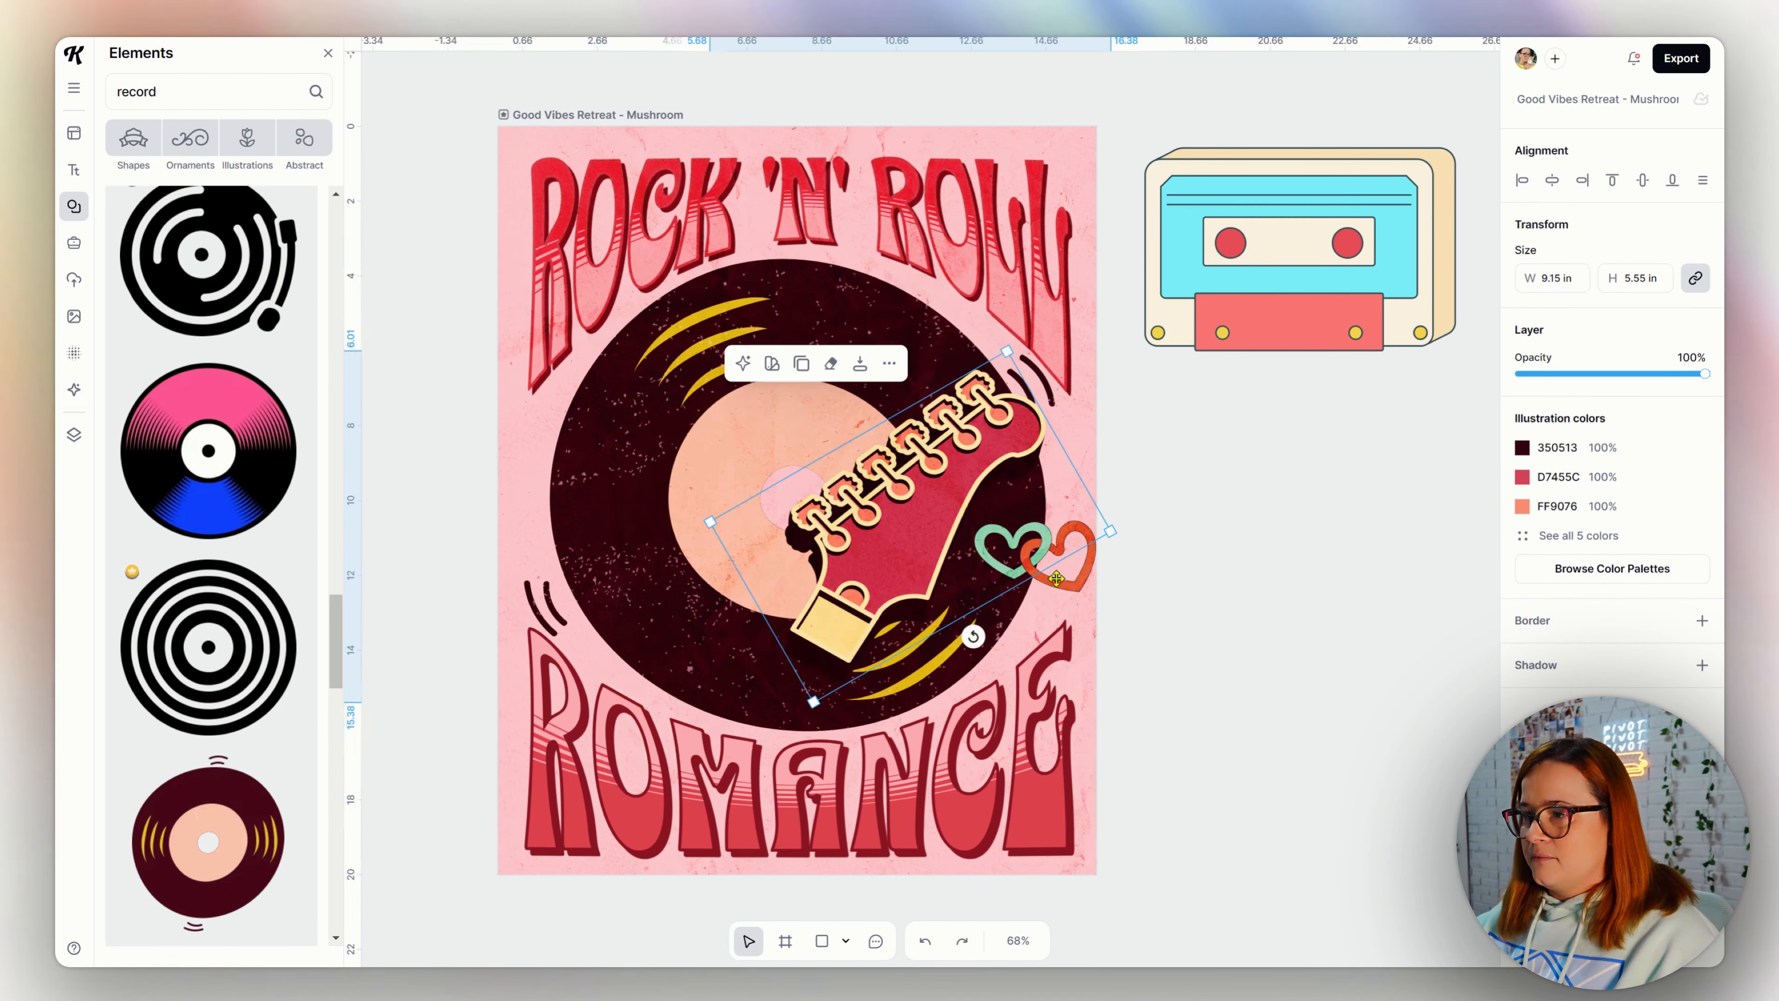
- Move the interlocked hearts slightly down and left beside the headstock and recolor them with a pink and red palette (590D15, FF7E85, F03A4D)
left_click(1050, 578)
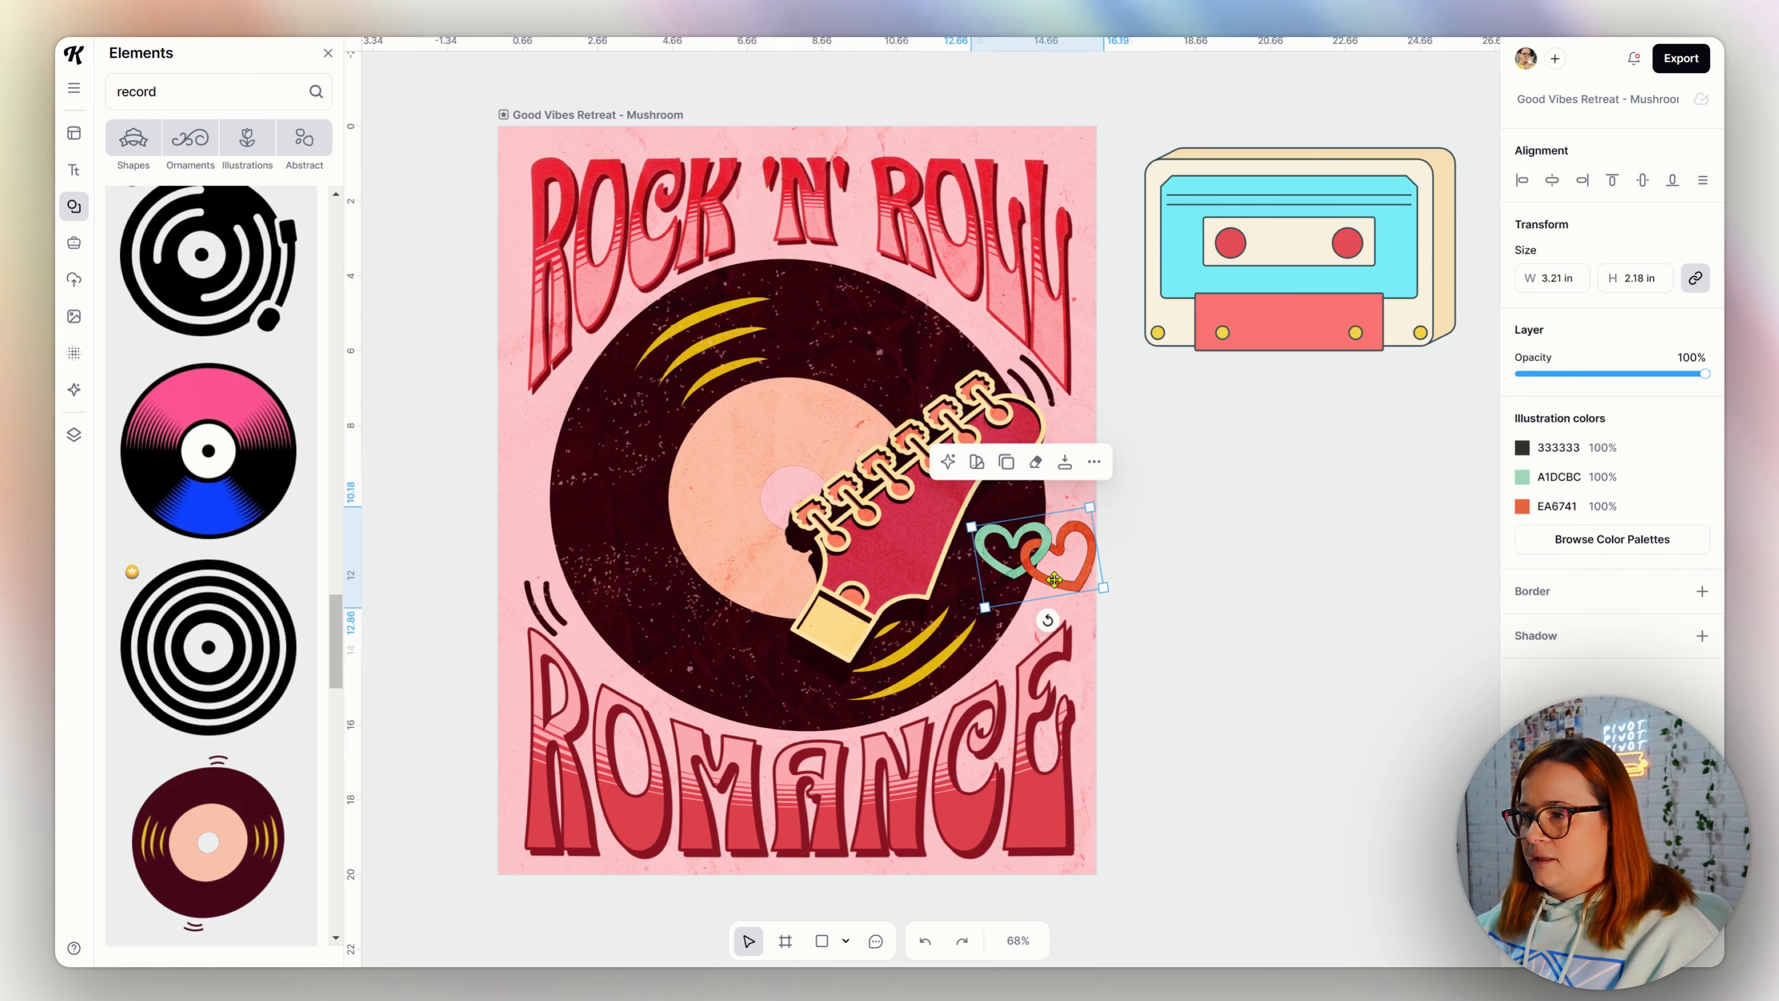
left_click_drag(1050, 577, 1027, 603)
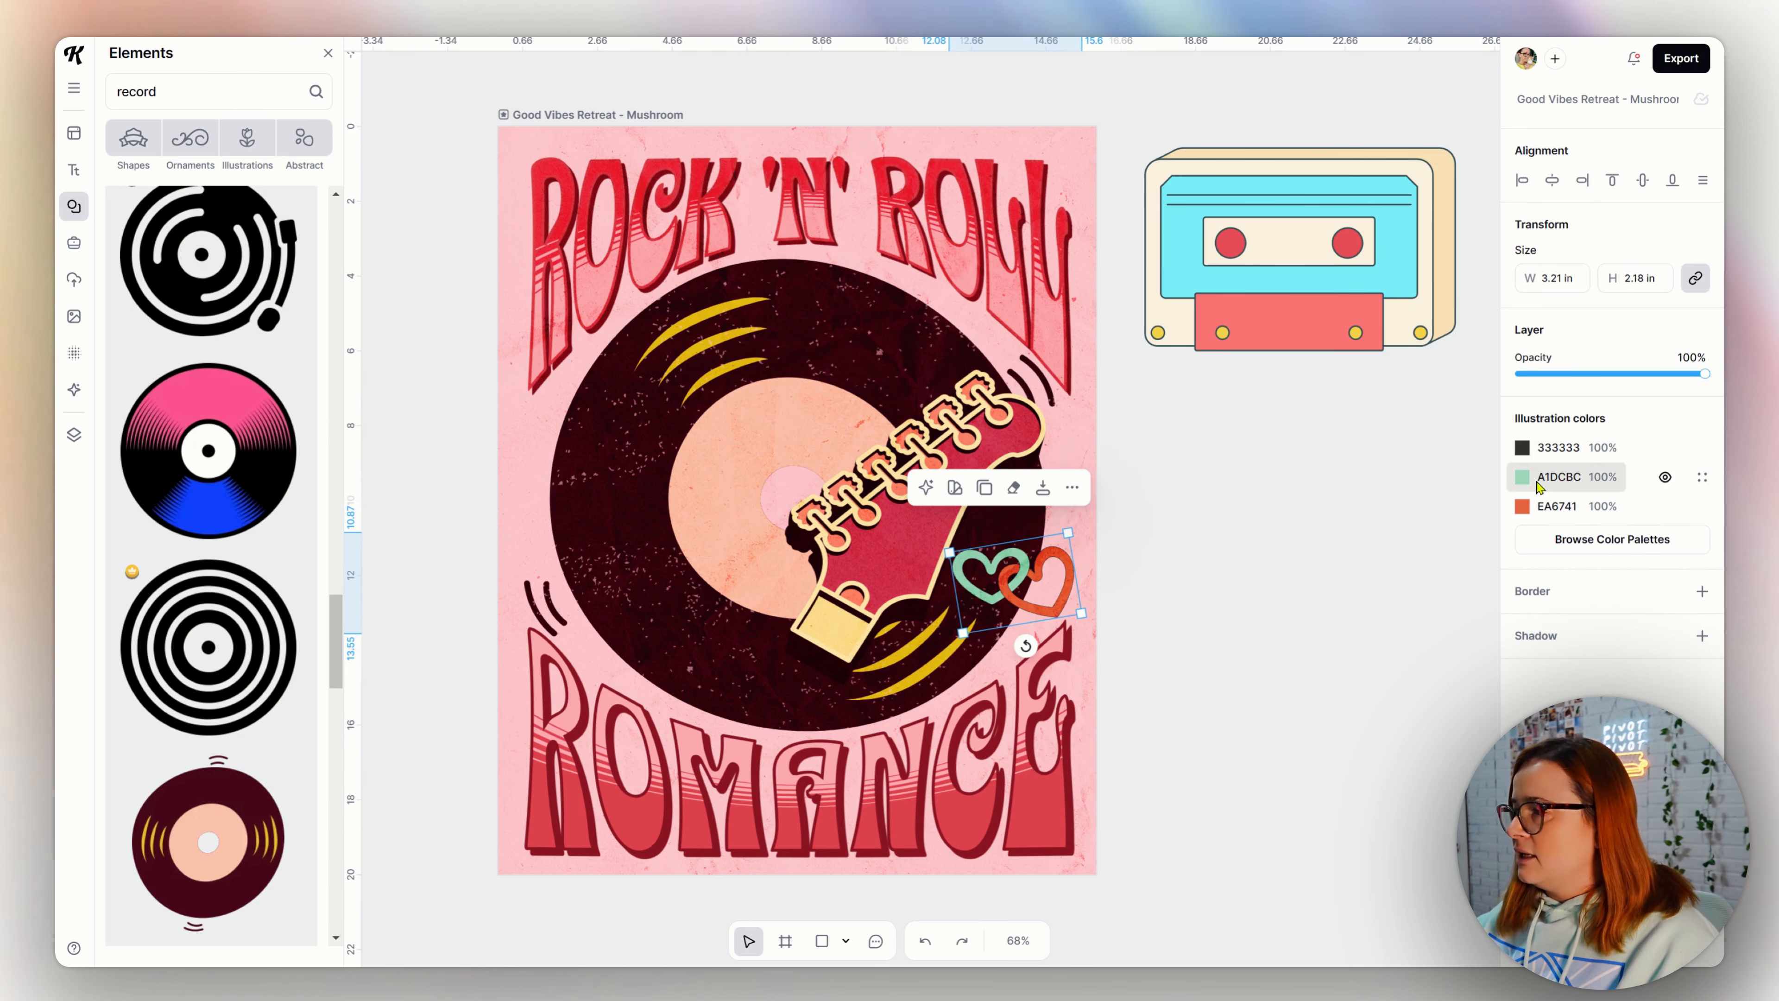
left_click(1552, 540)
scroll(209, 524, "down", 10)
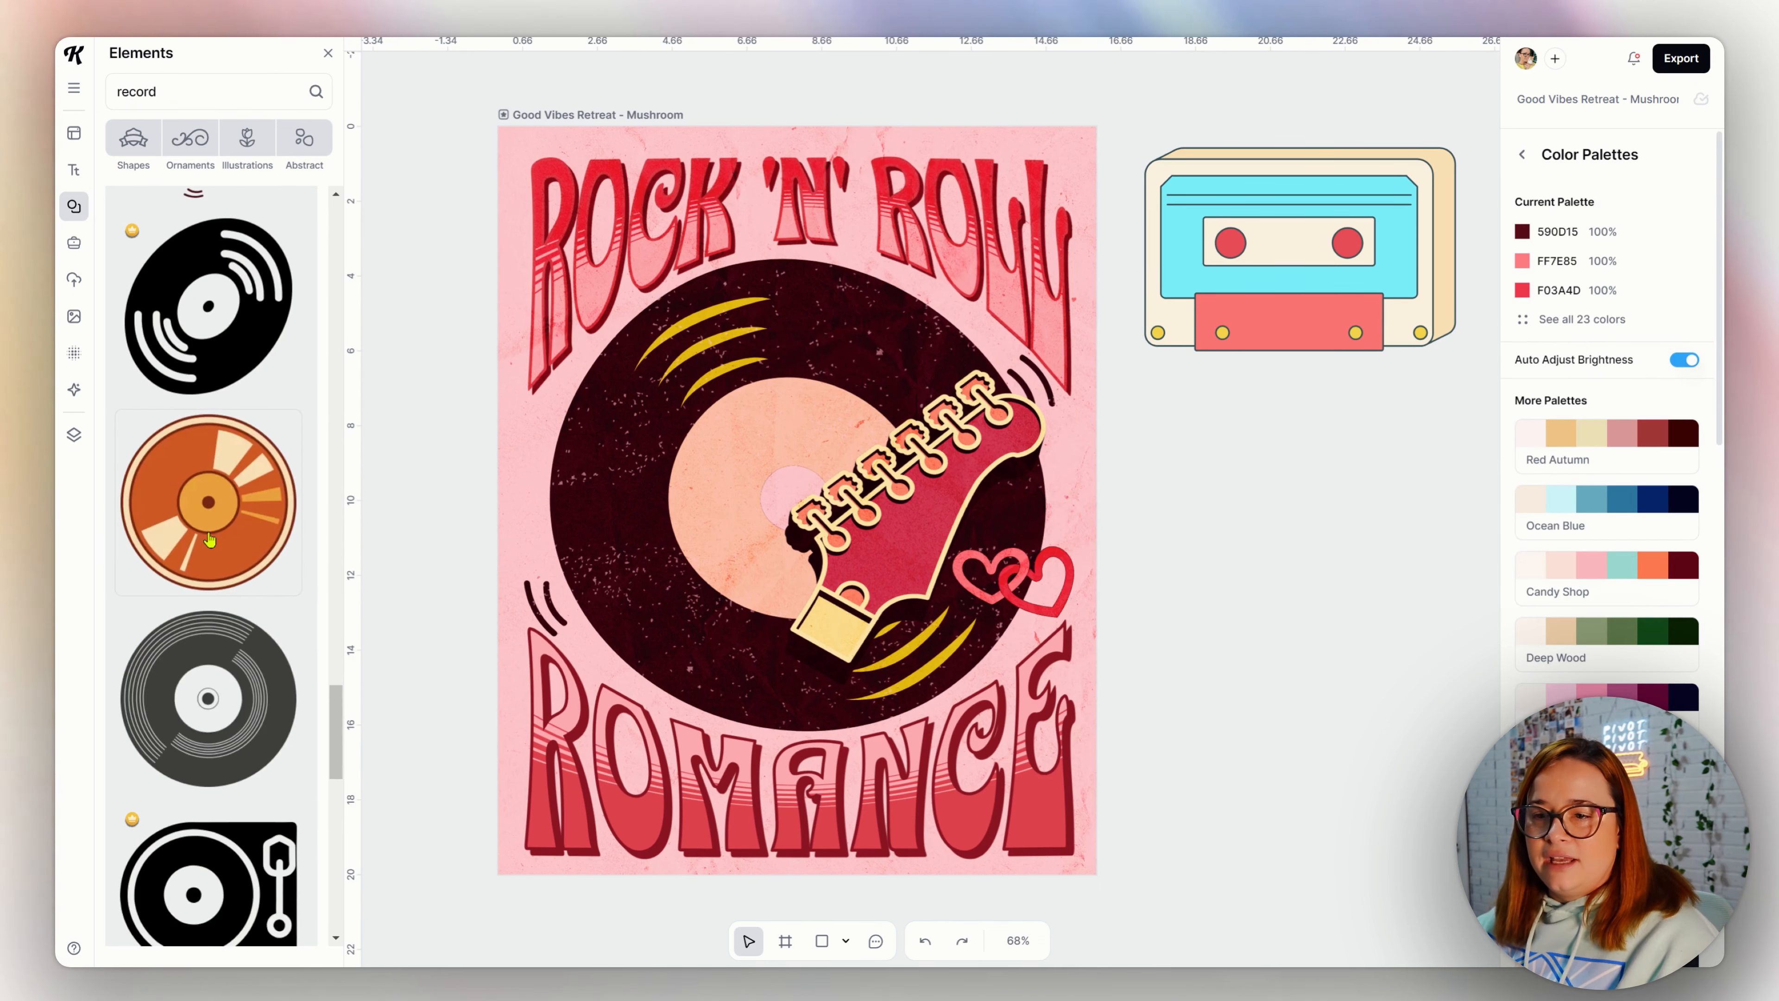
- Search the elements library for "retro music" and add the multicolored mosaic music note to the poster
left_click(215, 99)
type("mu")
key("BackSpace")
key("BackSpace")
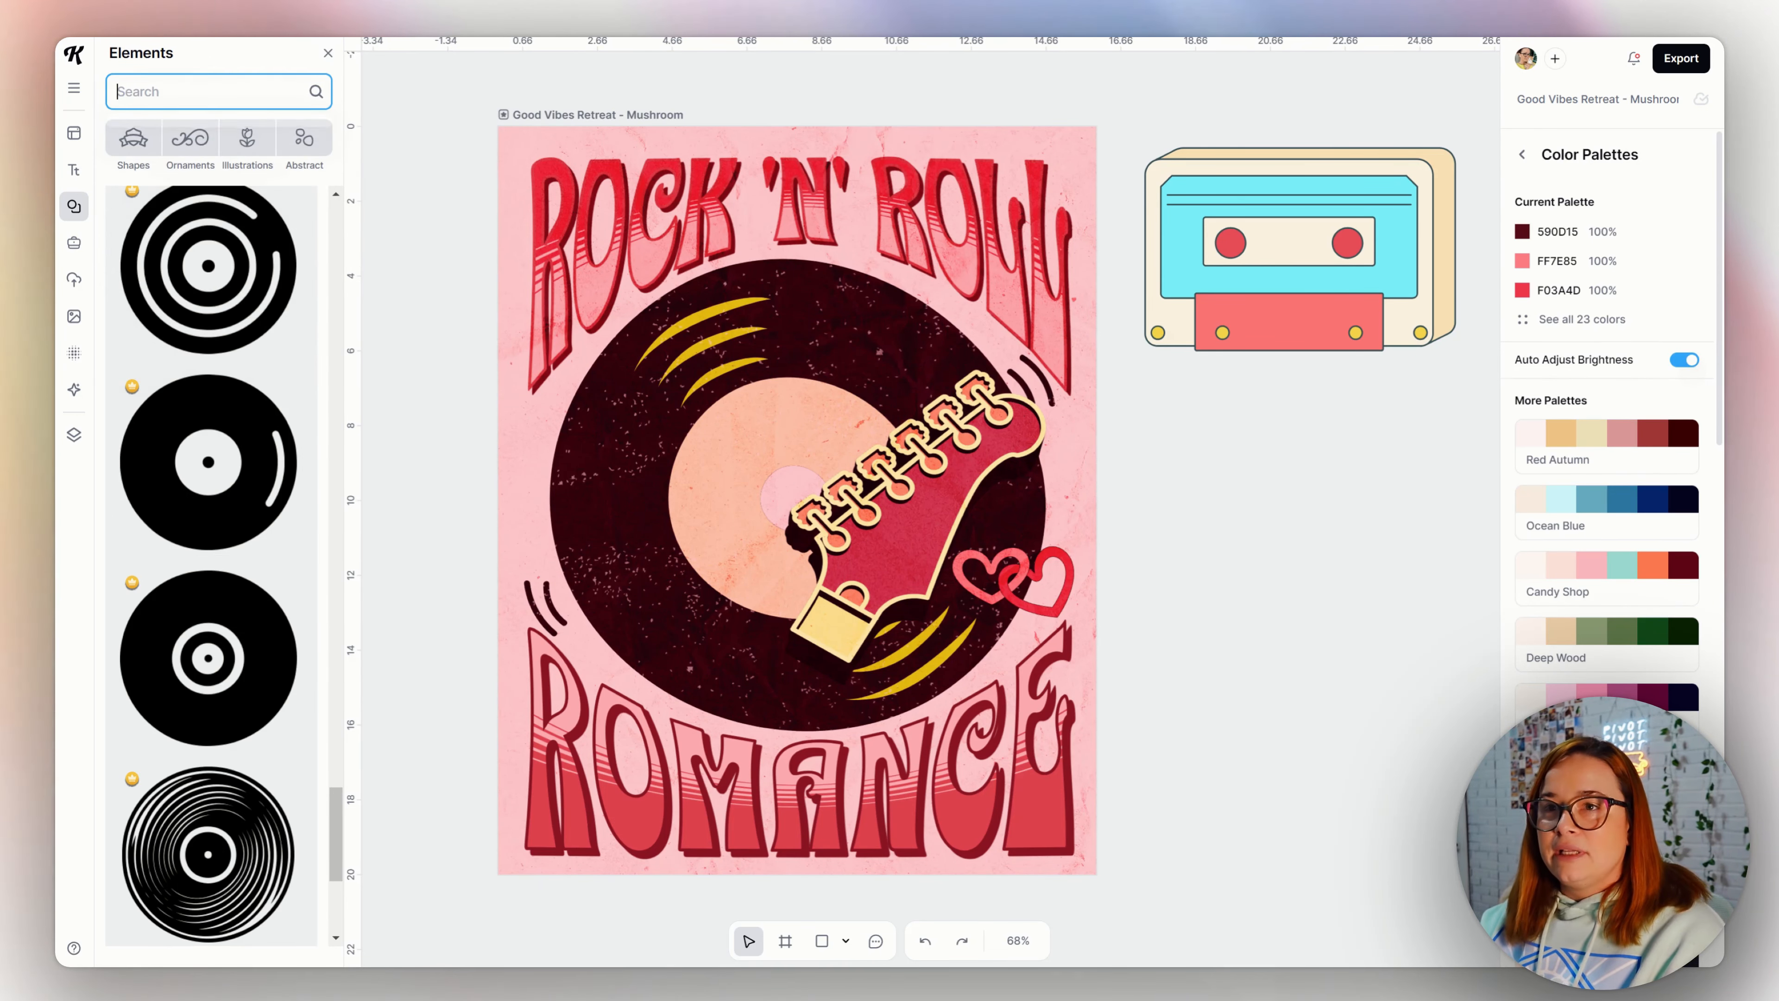
type("retro music")
scroll(211, 491, "down", 3)
left_click(237, 409)
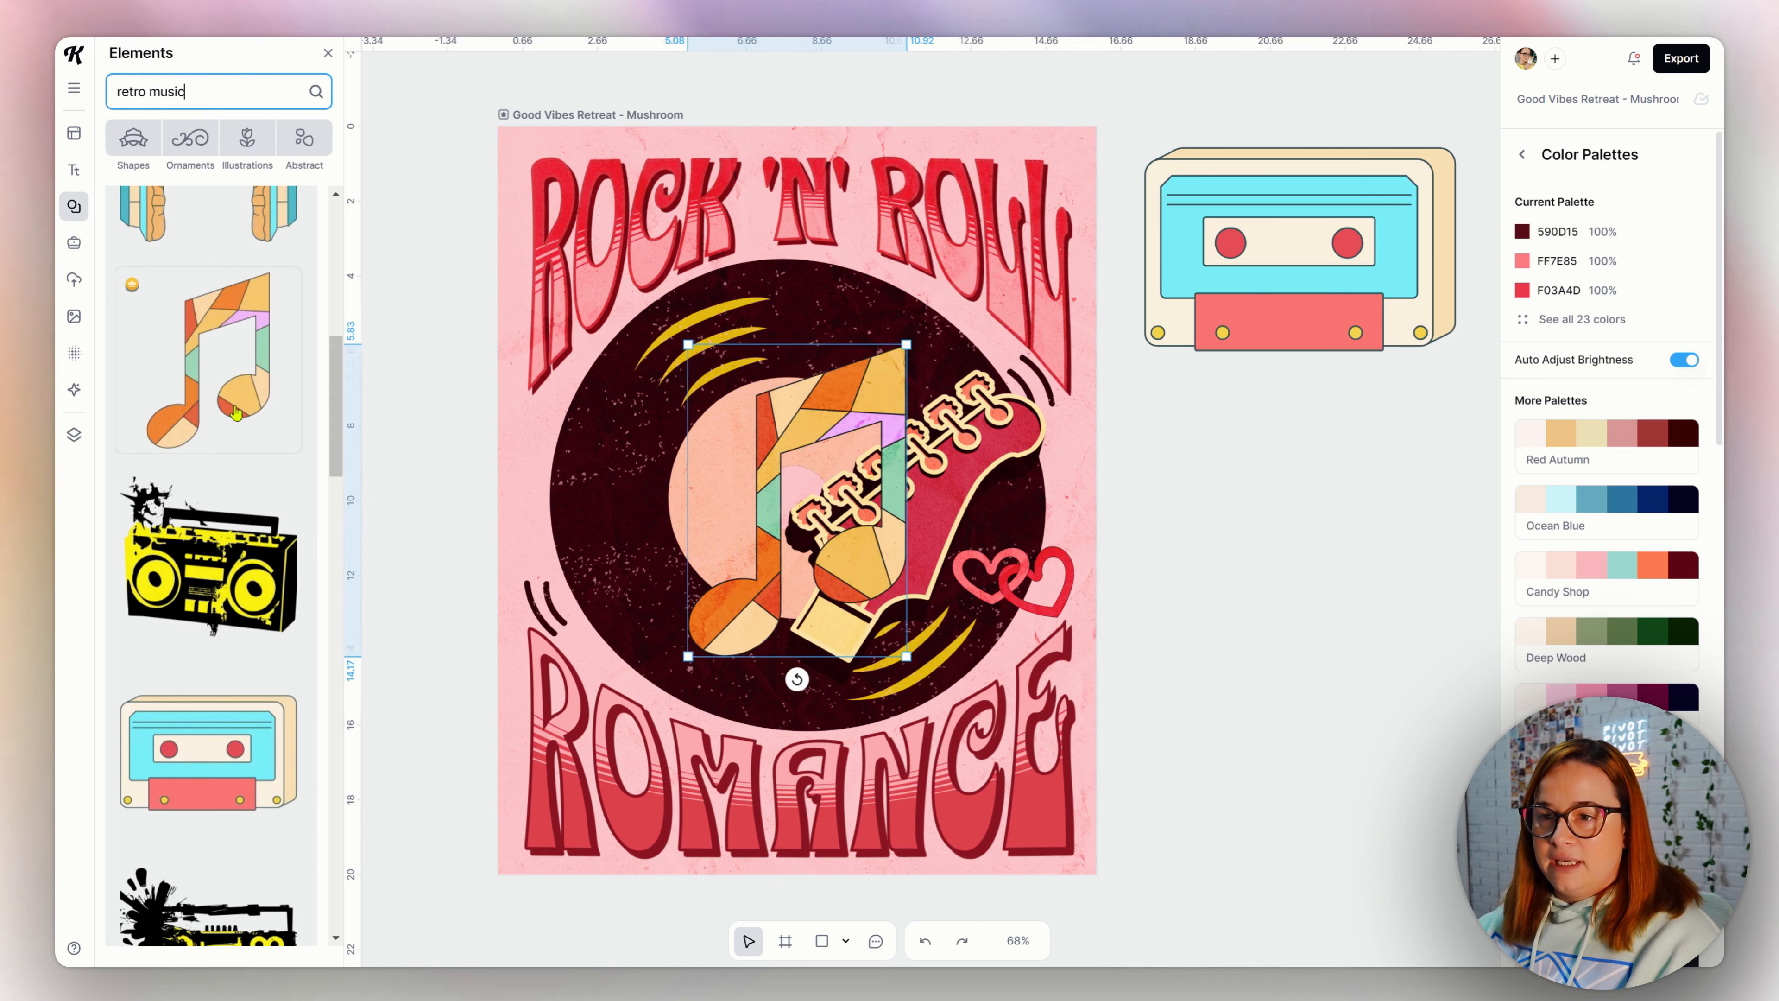
- Shrink the music note to about 3.33 by 4.76 in, tilt it at the record's left edge, and add a horizontally flipped copy
left_click_drag(901, 344, 589, 411)
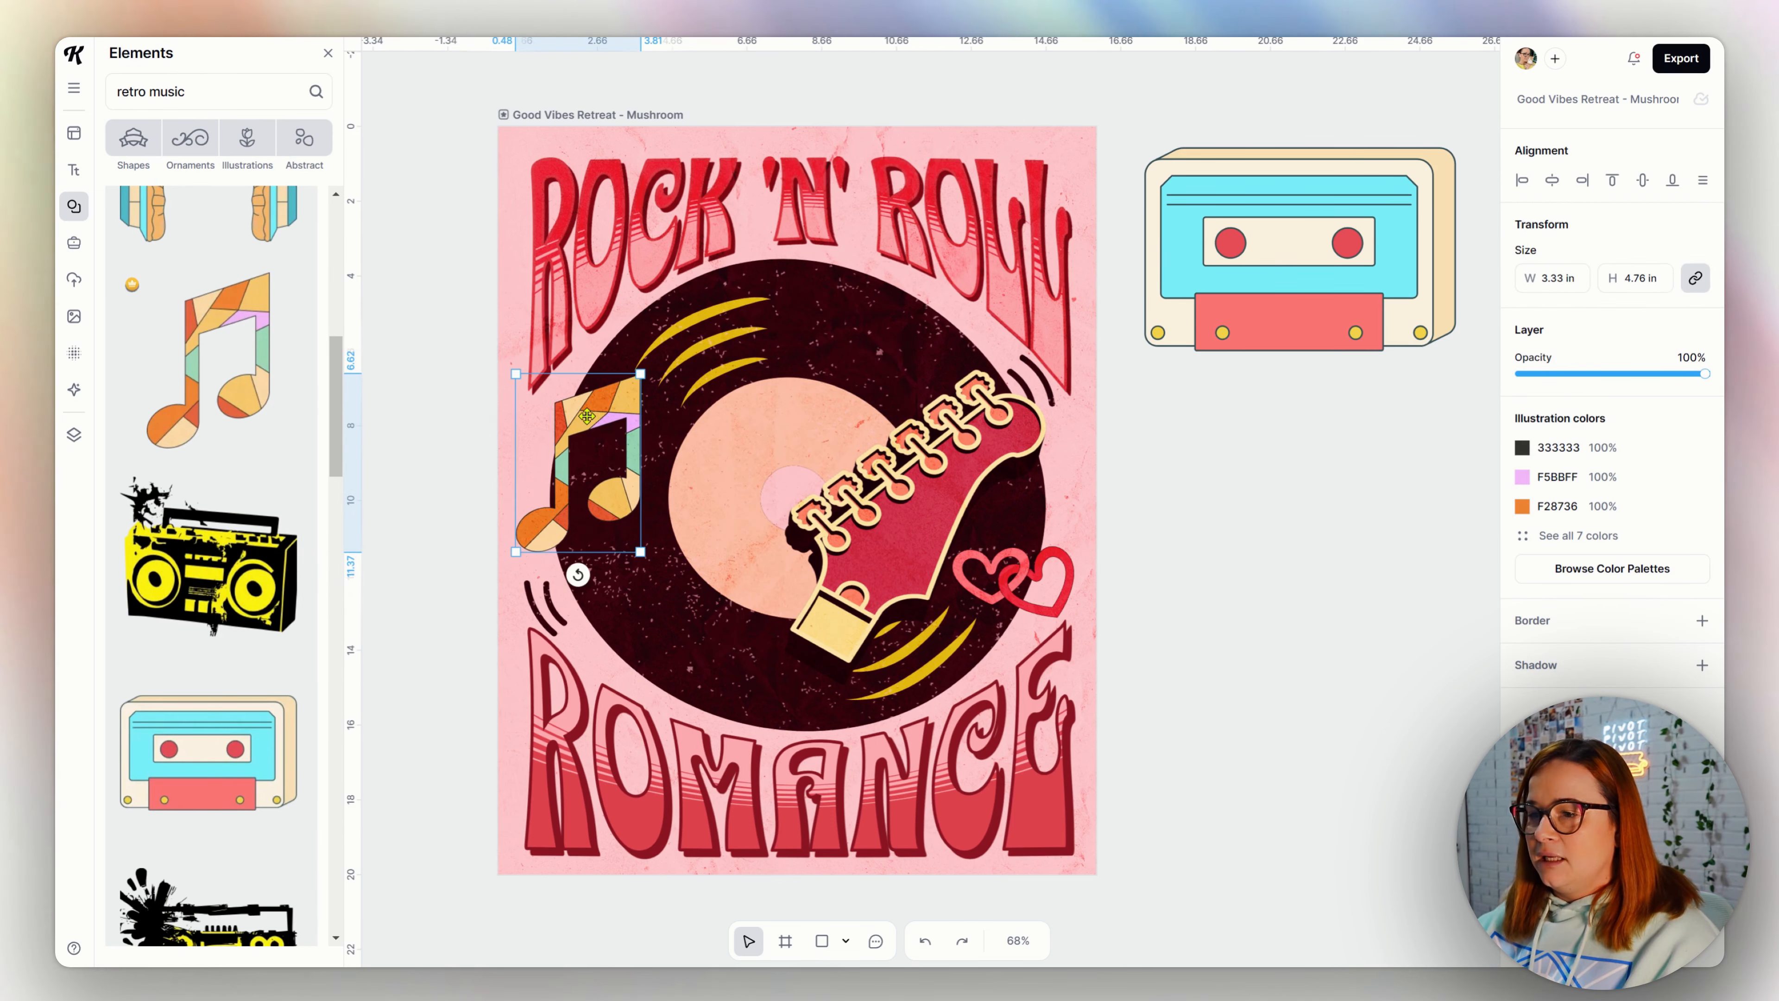
left_click_drag(579, 574, 590, 574)
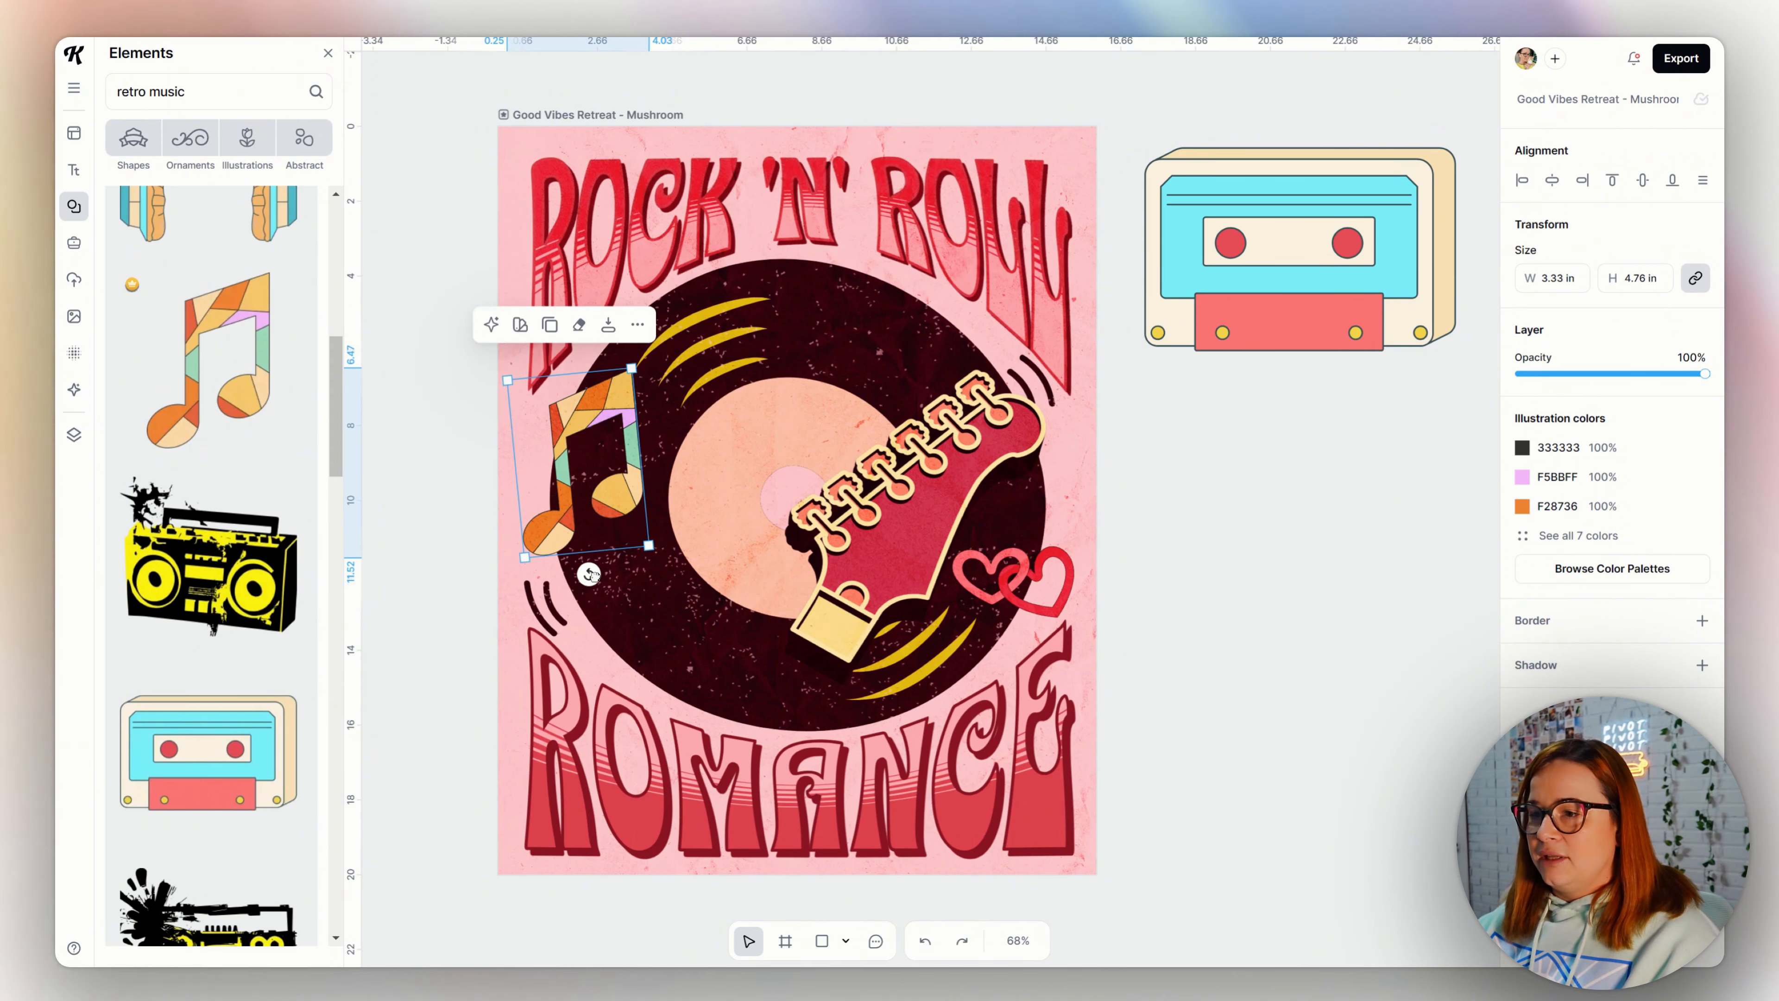
key("ctrl+d")
left_click_drag(592, 409, 726, 561)
left_click(772, 489)
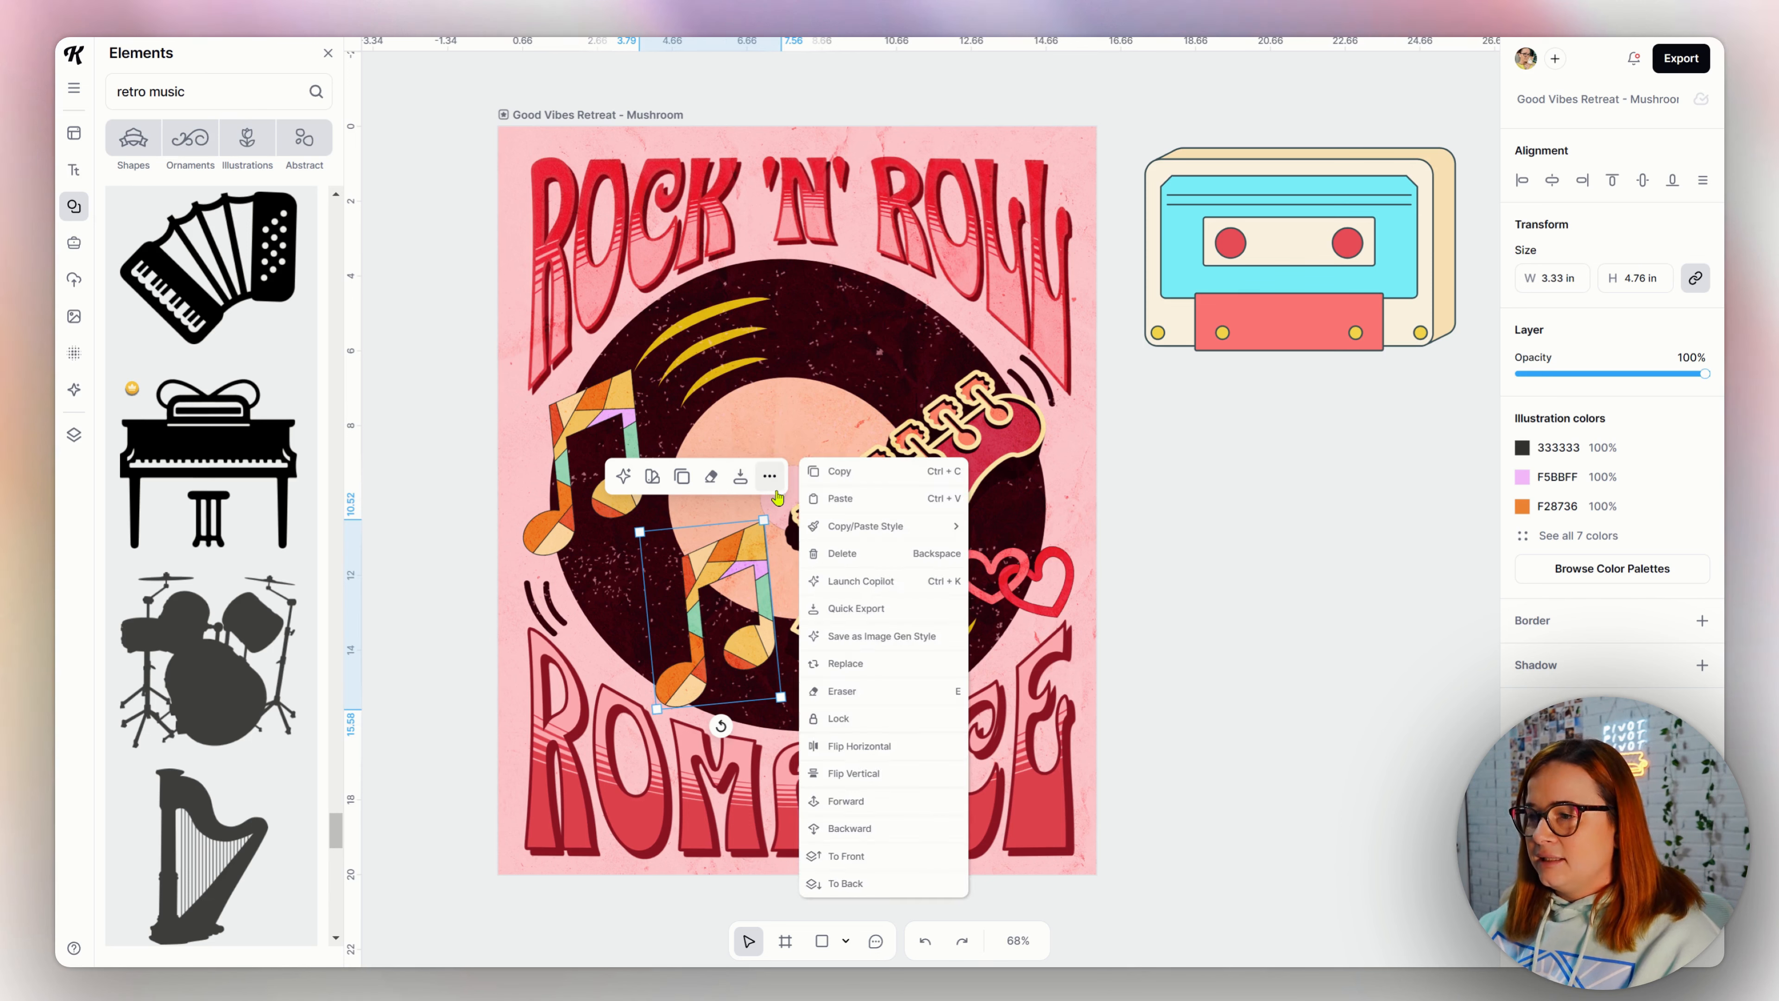
left_click(857, 746)
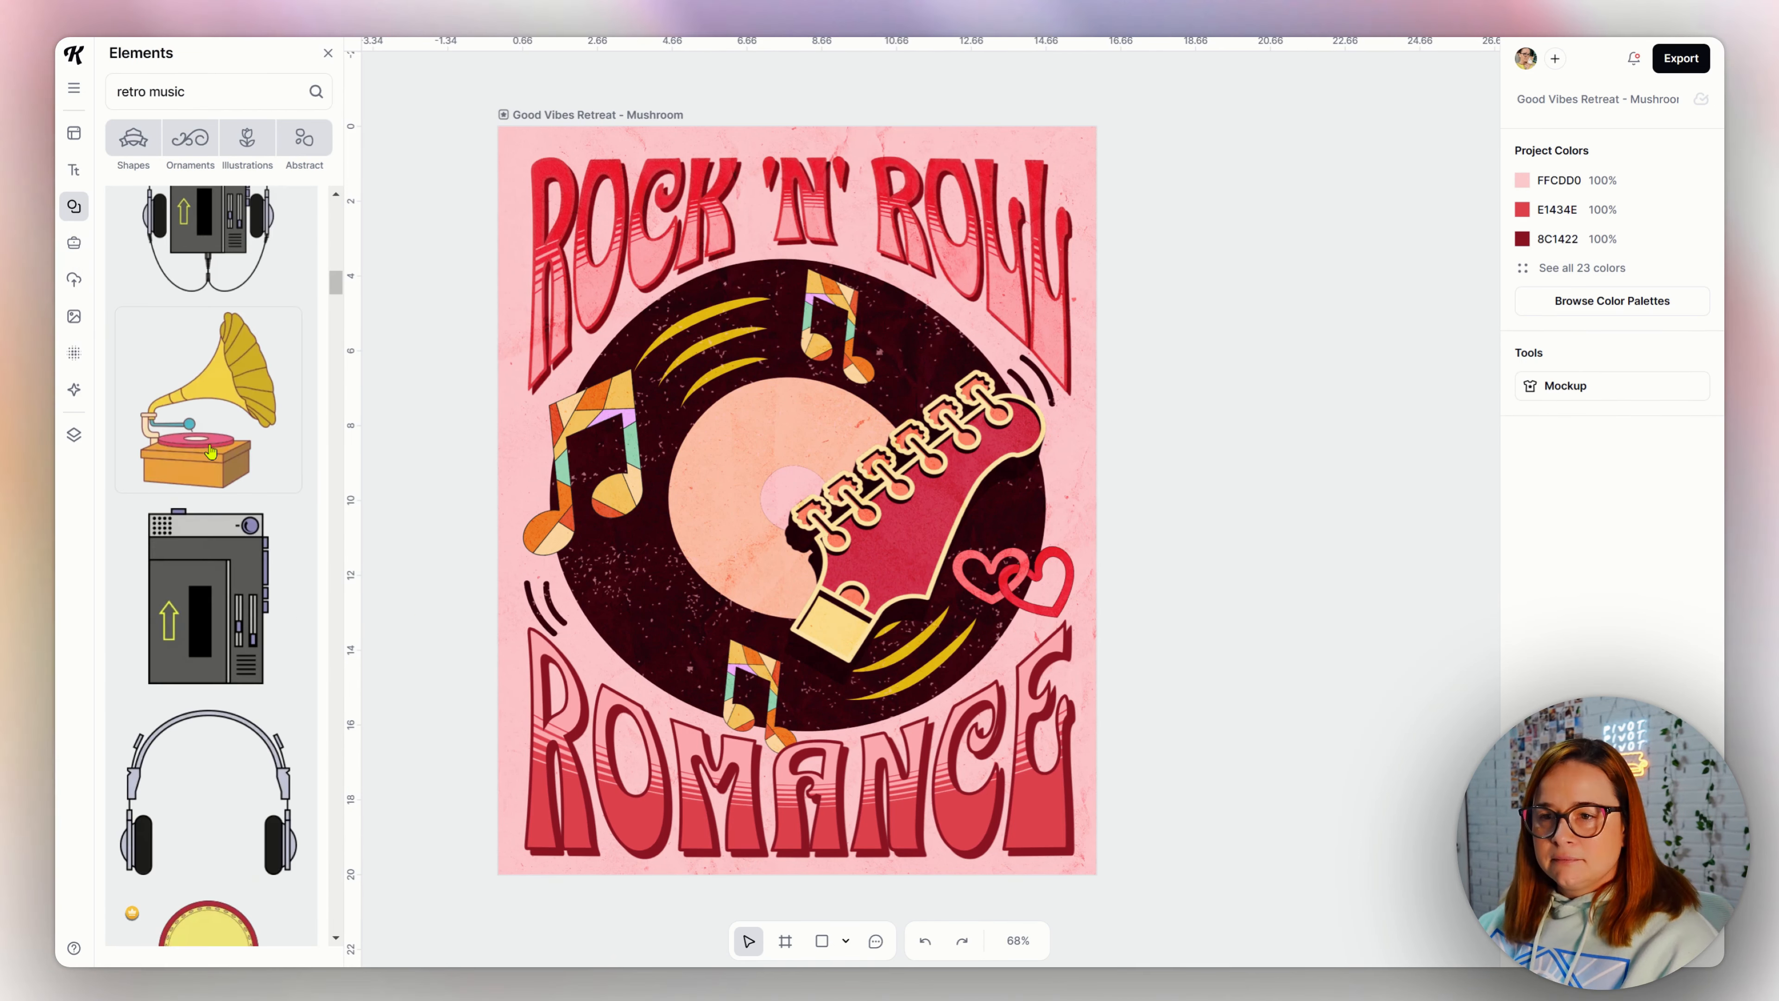
- Add the yellow gramophone illustration and move it over the left part of the record
left_click(203, 406)
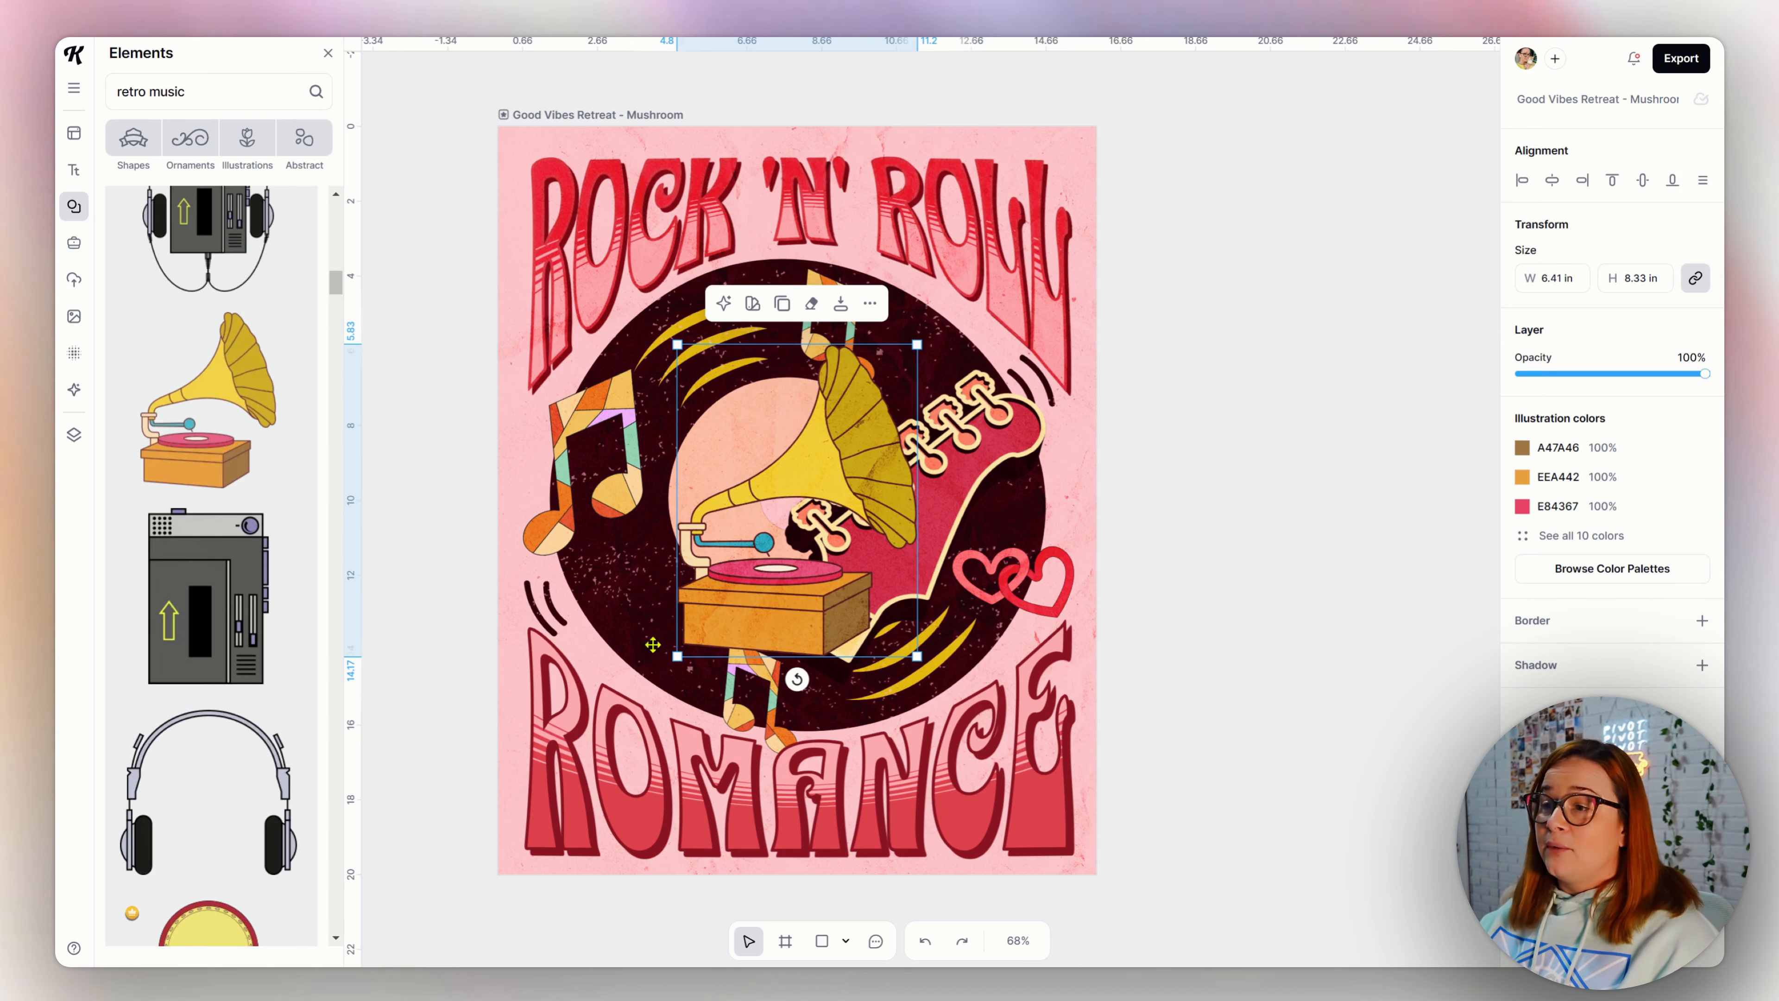
left_click_drag(722, 620, 657, 603)
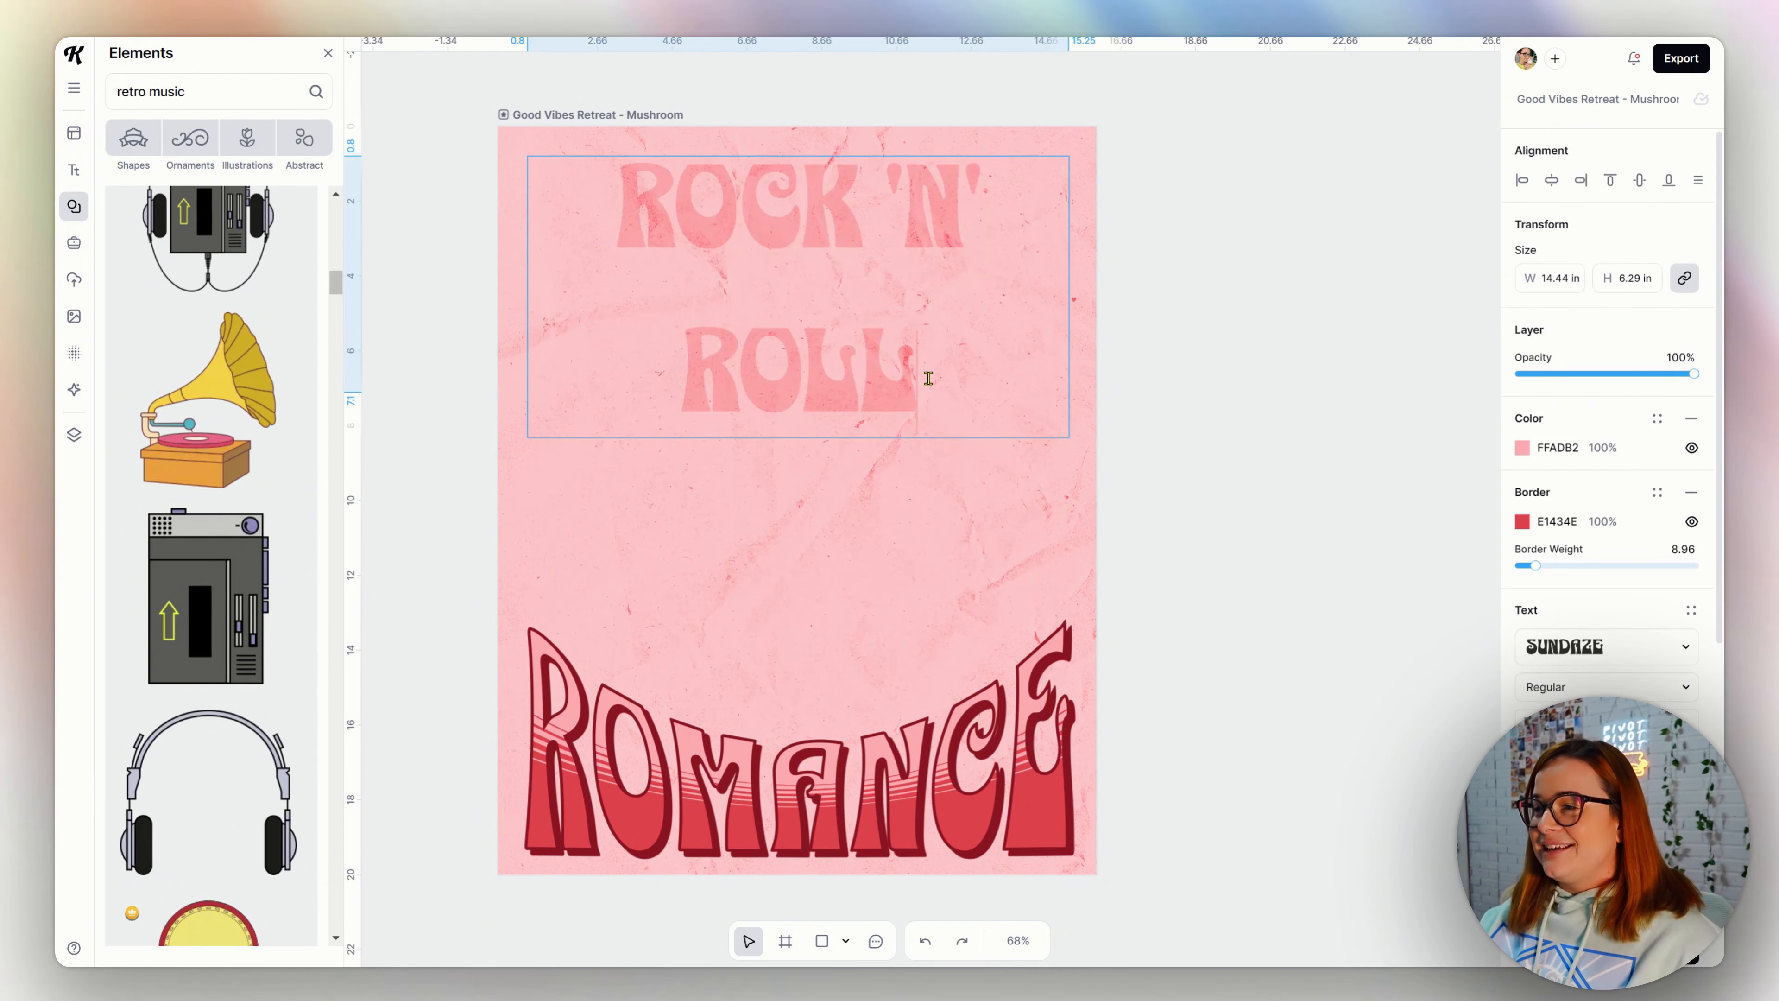
- Replace the ROCK 'N' ROLL text with TWIST 'N' SHOUT and the ROMANCE text with FOR LOVE
left_click_drag(928, 378, 685, 303)
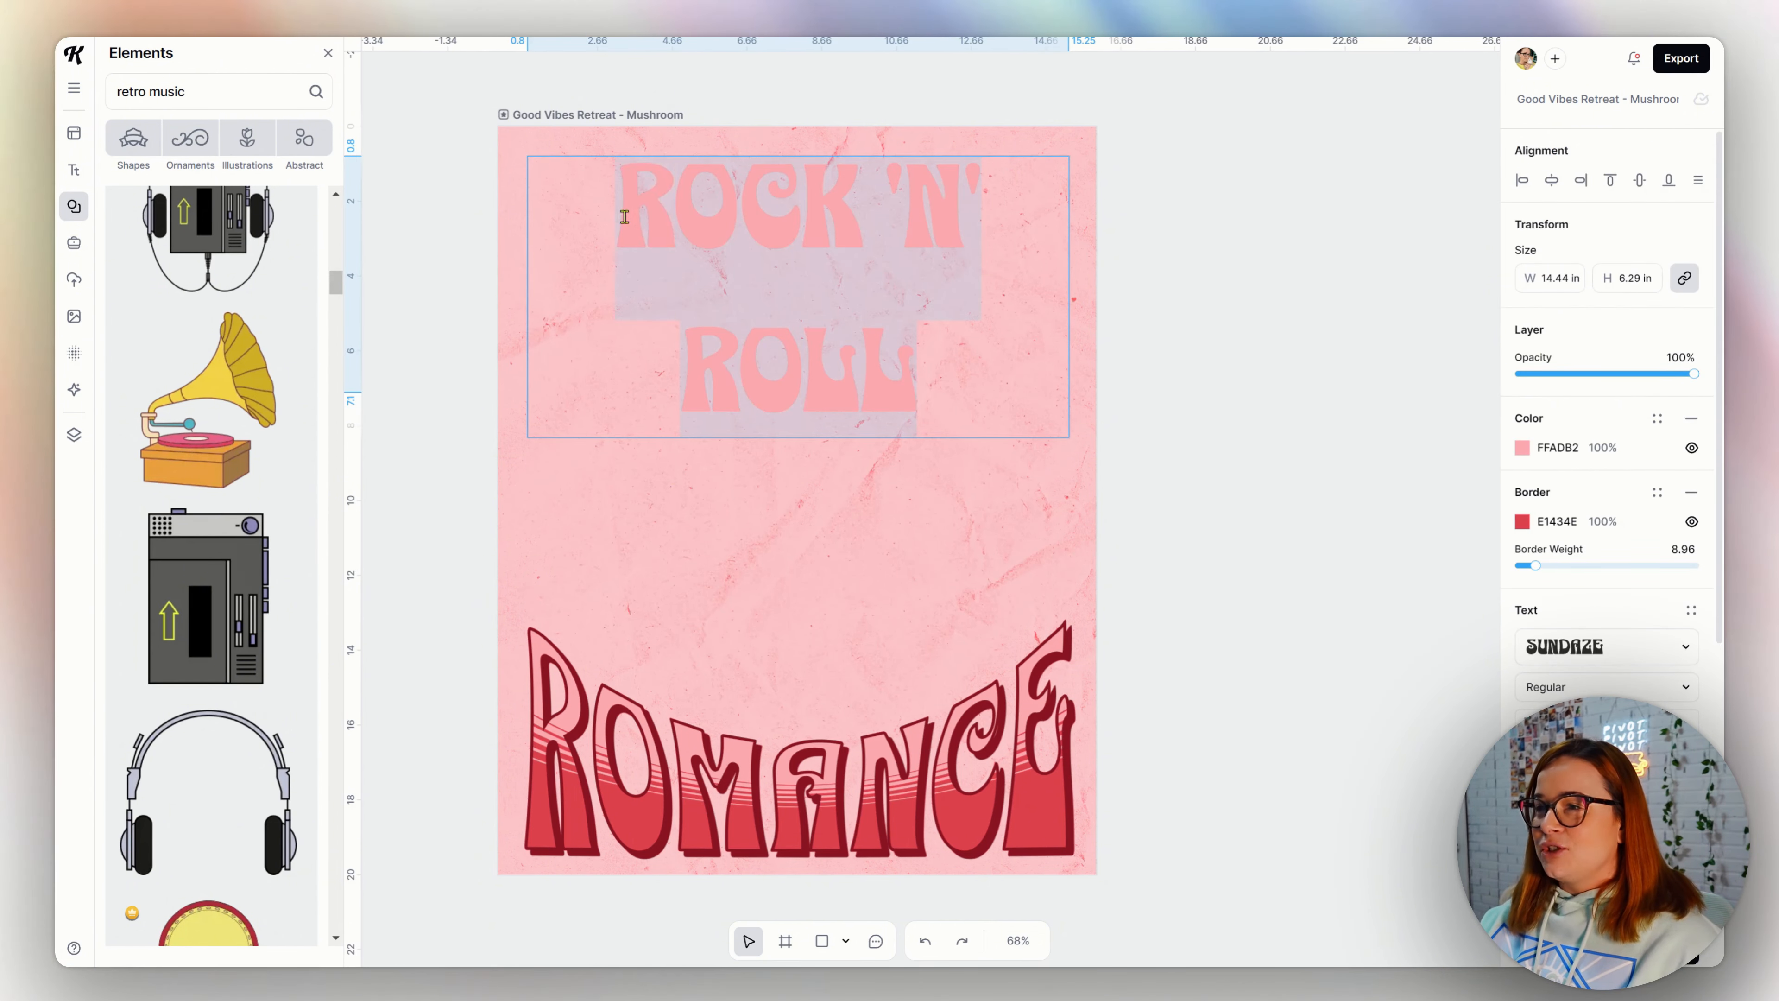
left_click(610, 211)
type("TWIST")
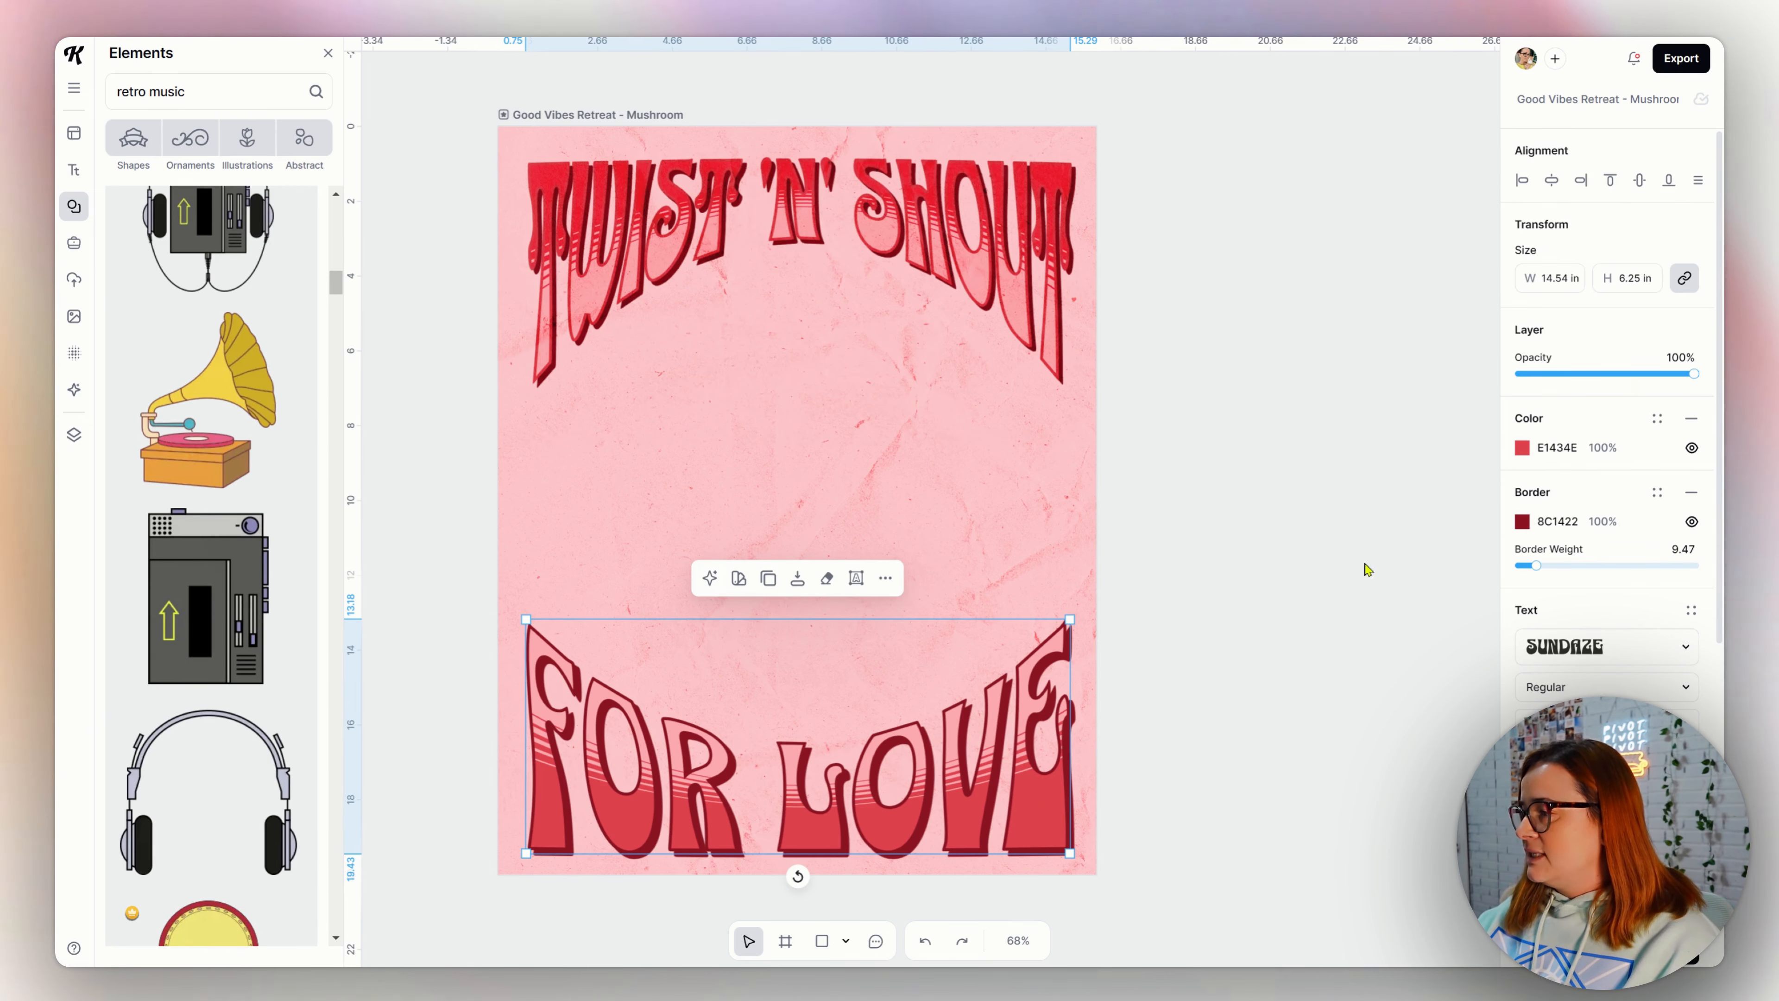
- Recolor the whole poster with the Coral Reef color palette
left_click(1362, 567)
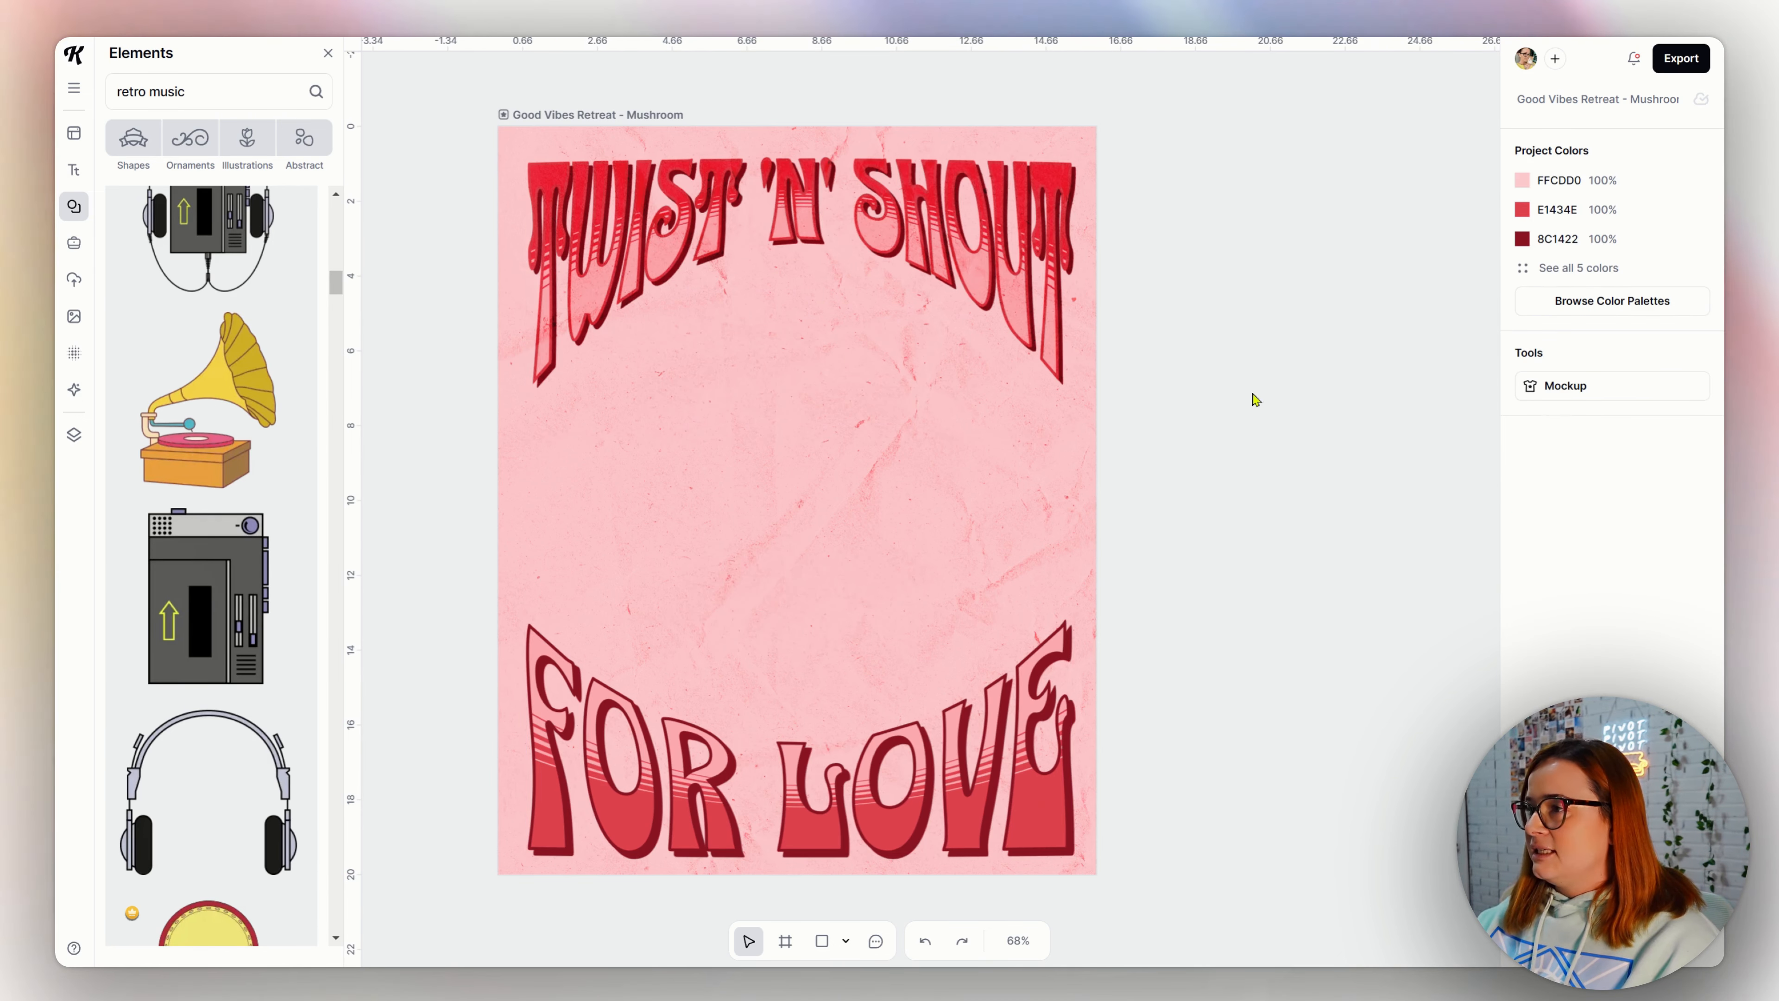
left_click(1612, 301)
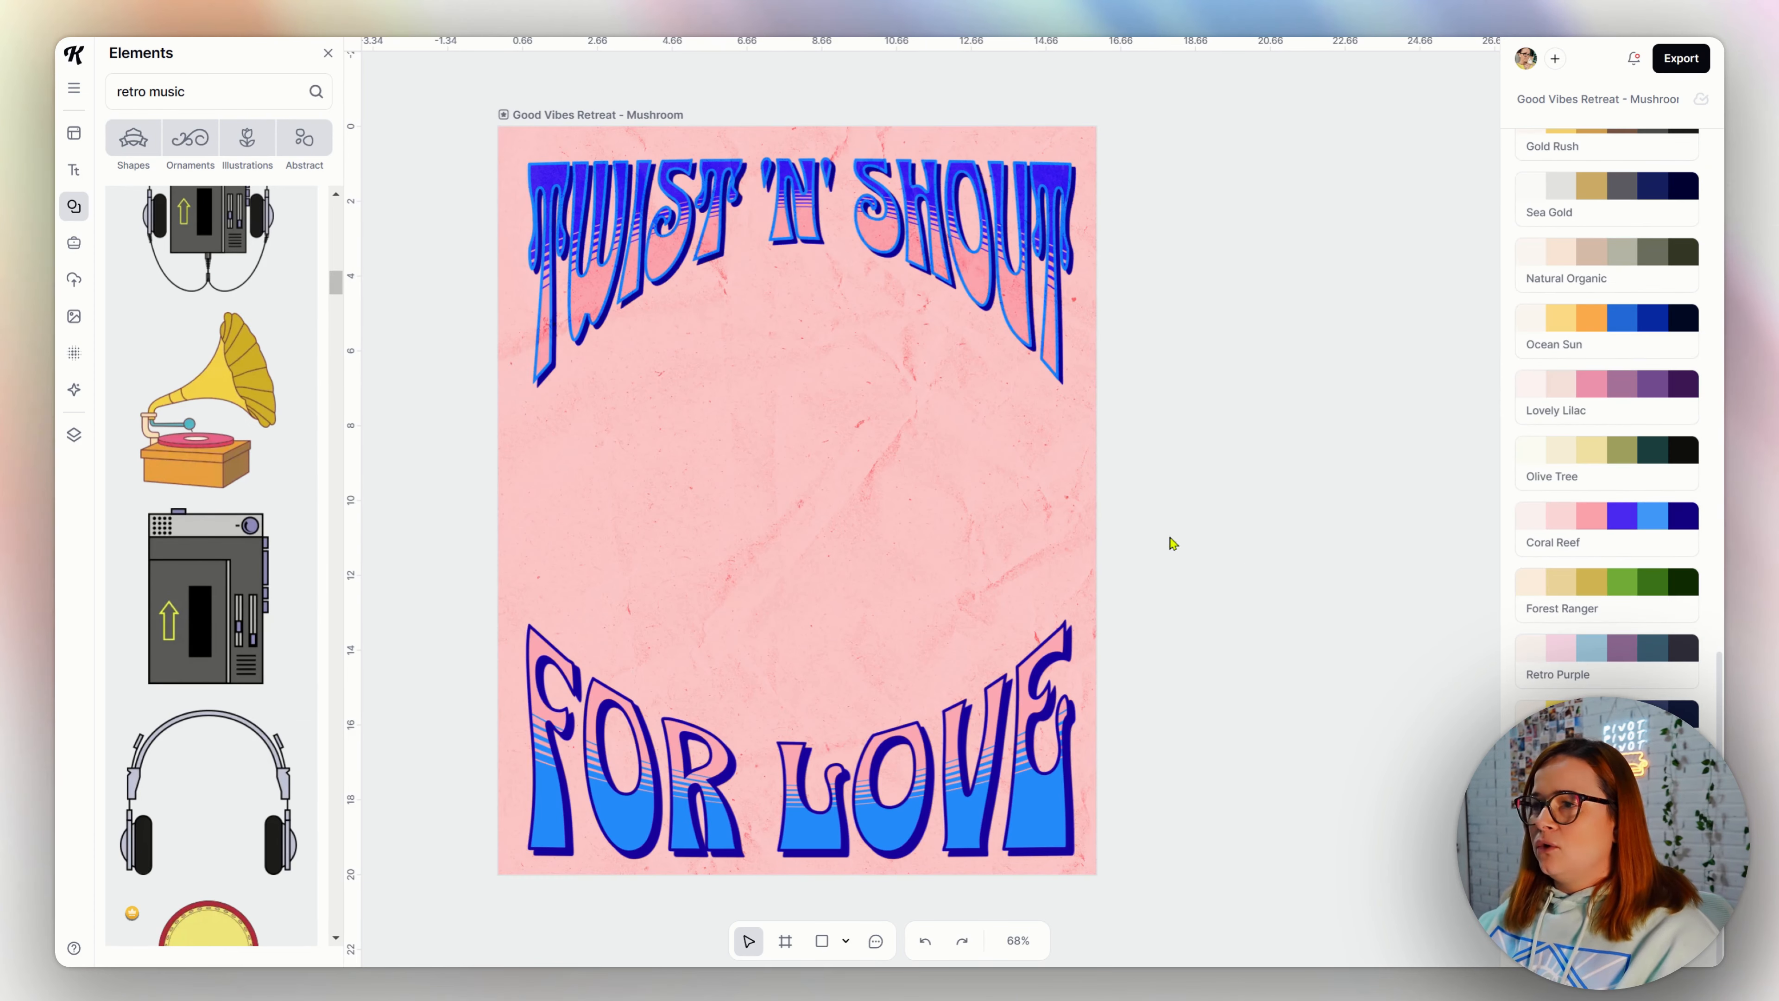
- Replace the 'N' in the upper text with an ampersand so it reads TWIST & SHOUT
double_click(803, 202)
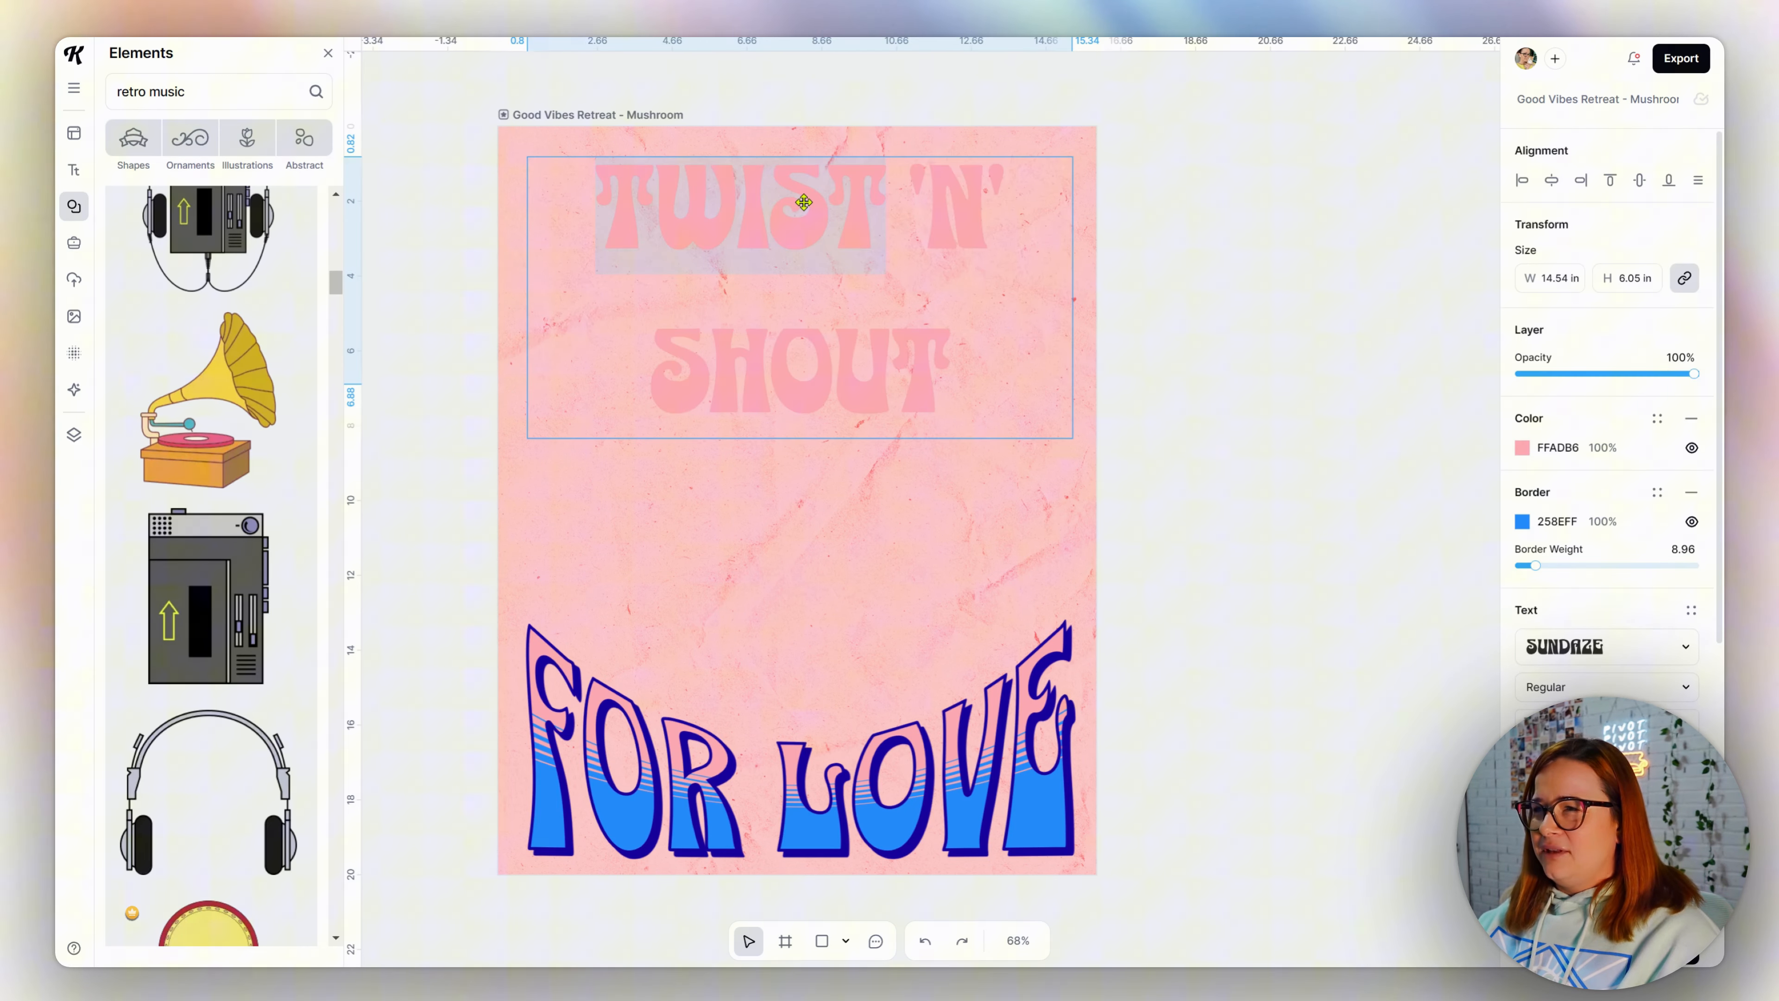
double_click(932, 203)
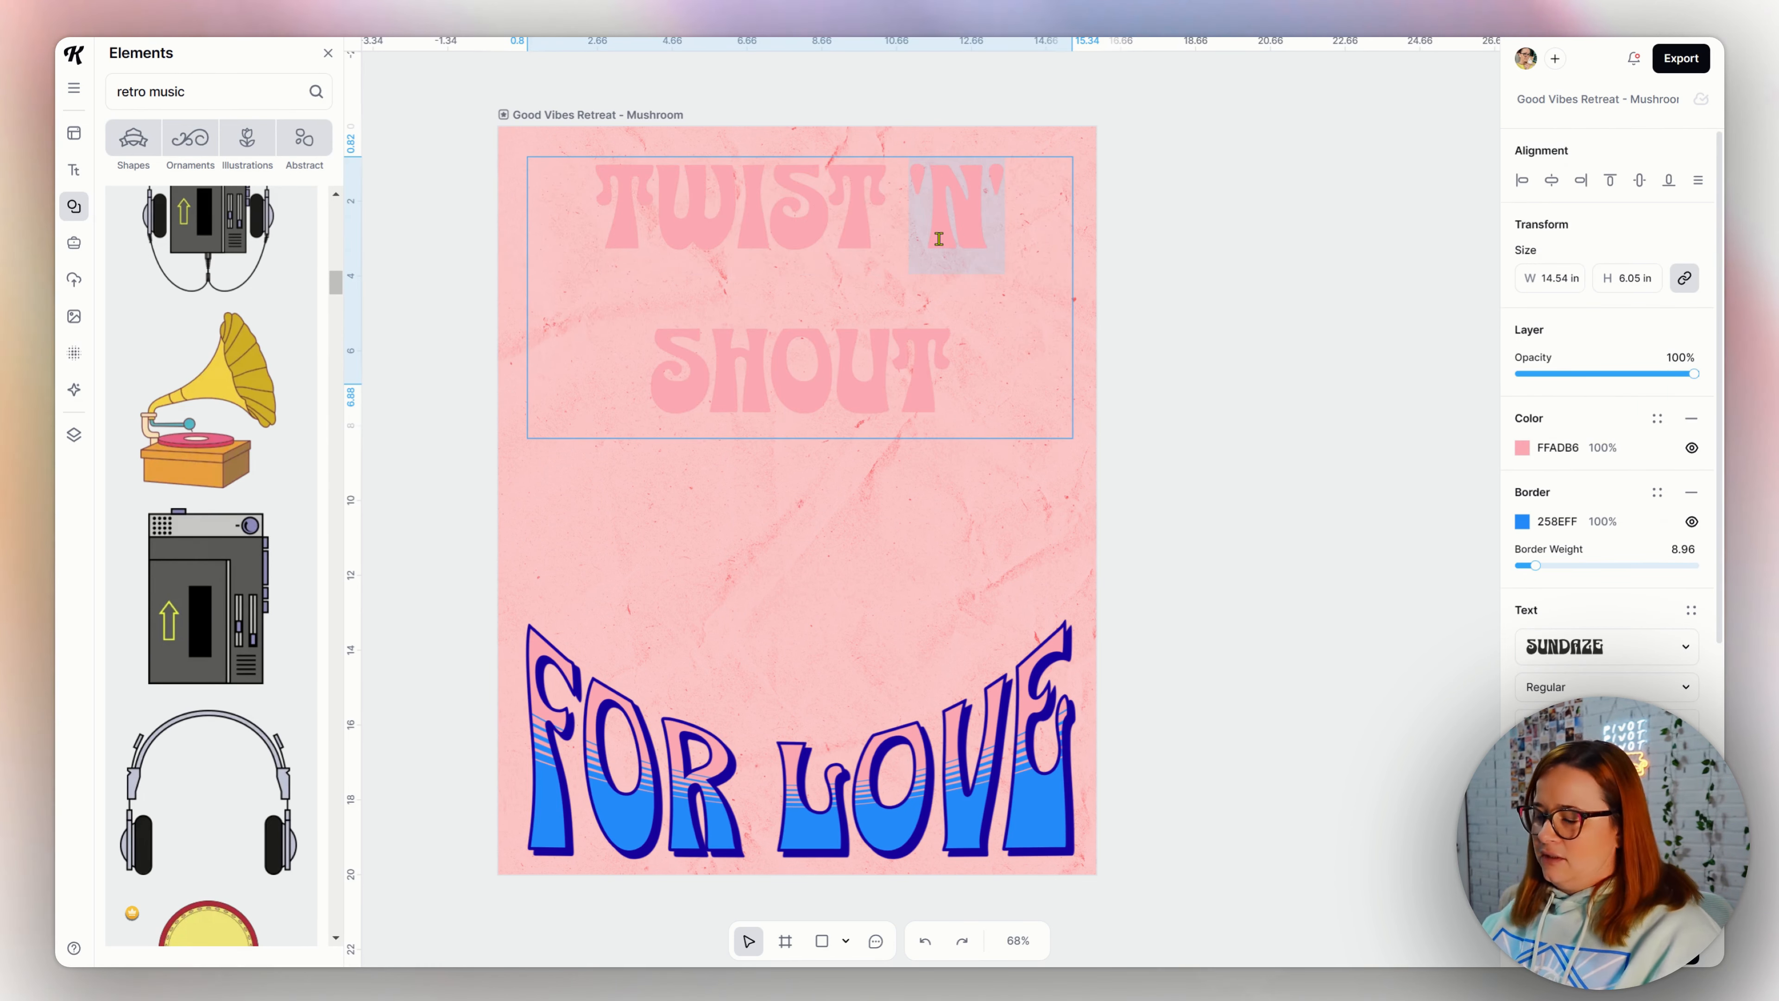
key("BackSpace")
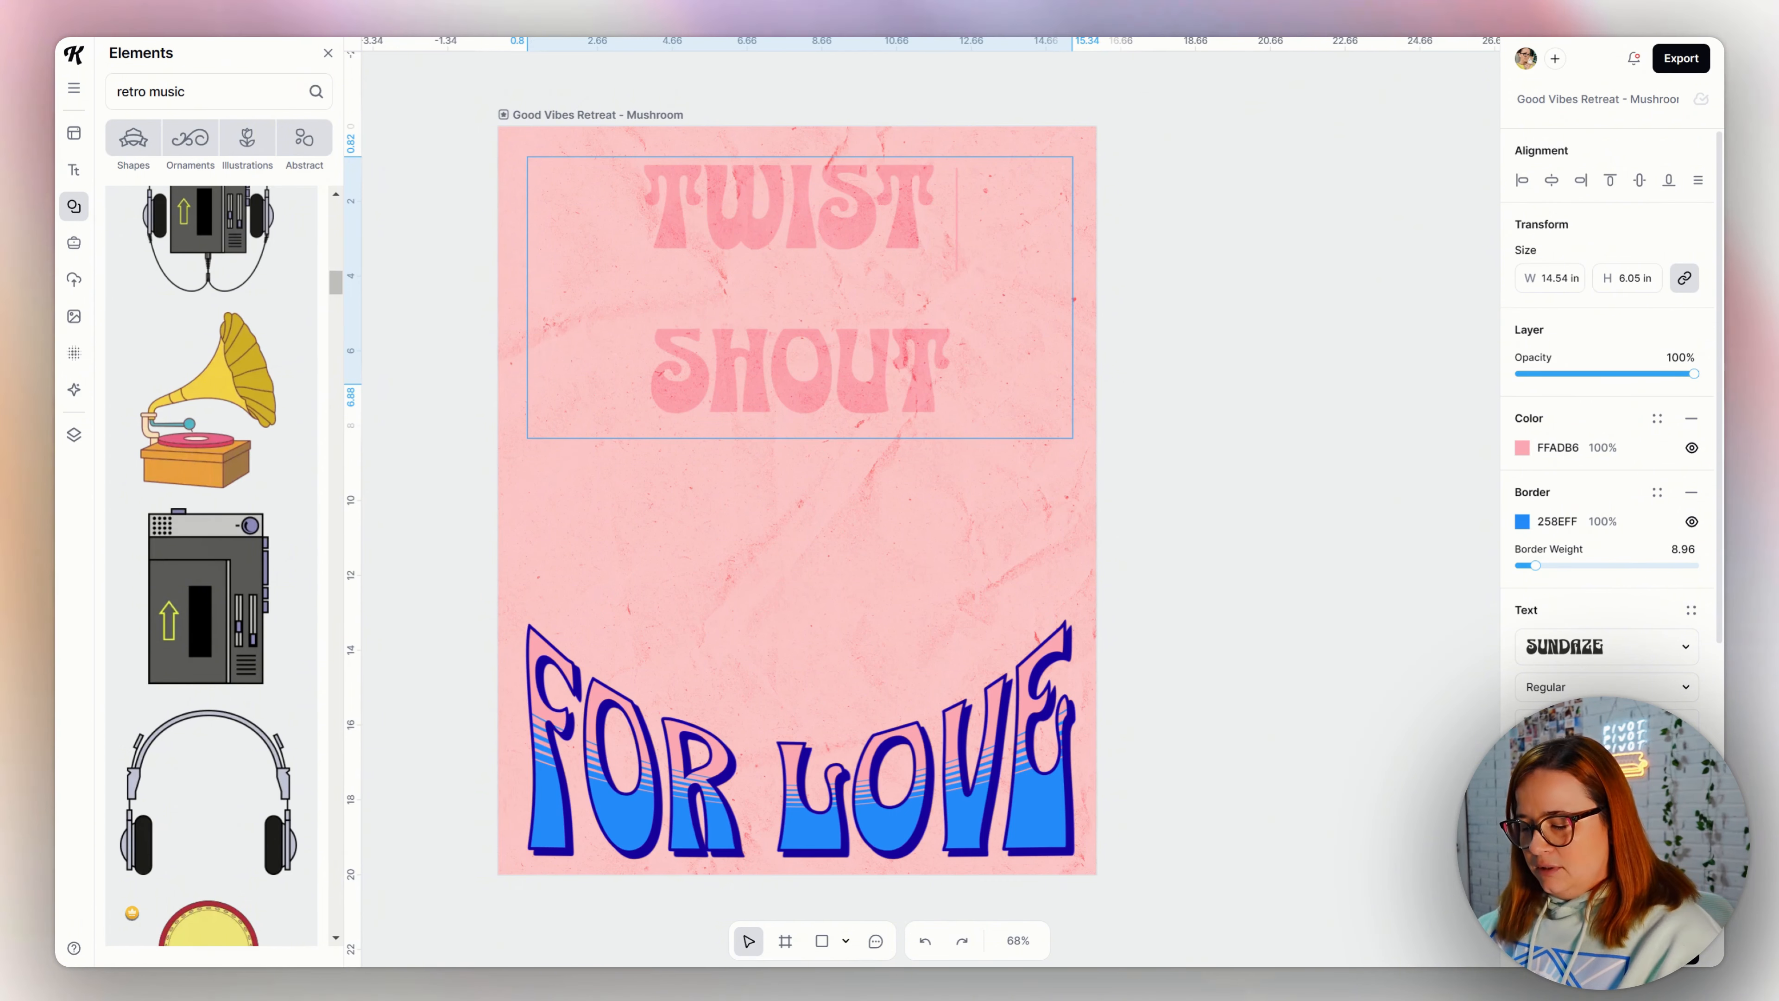
type("&")
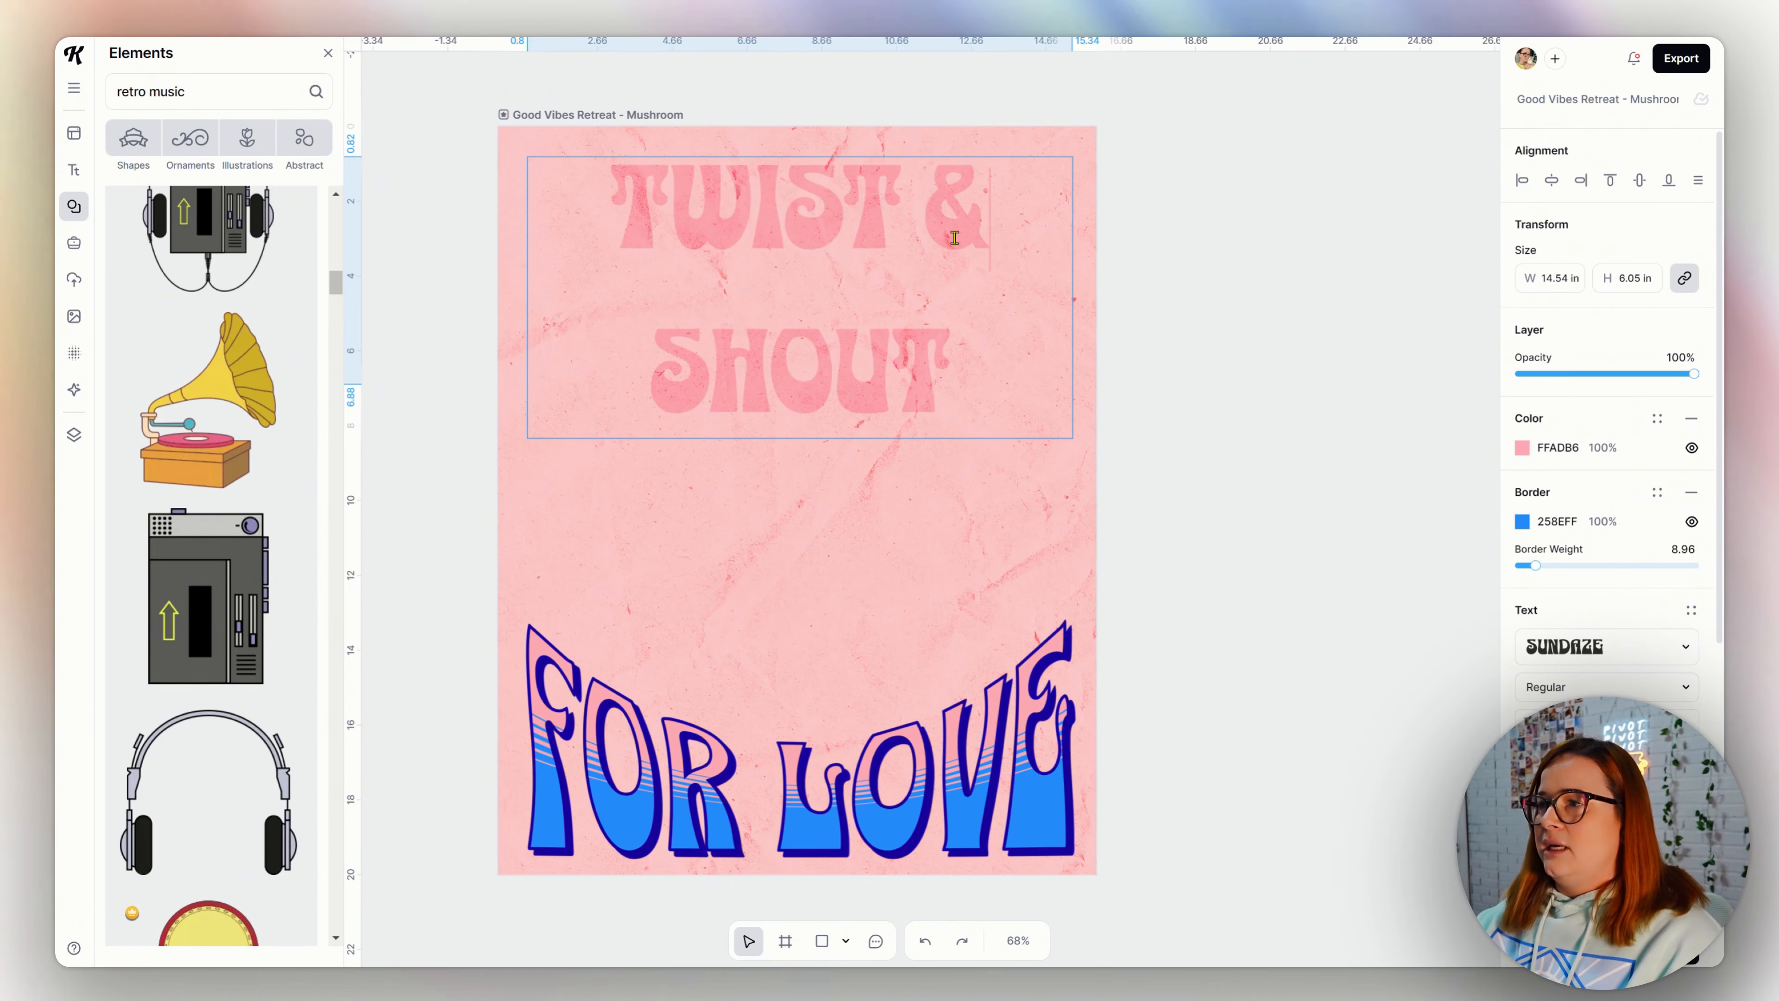
key("Escape")
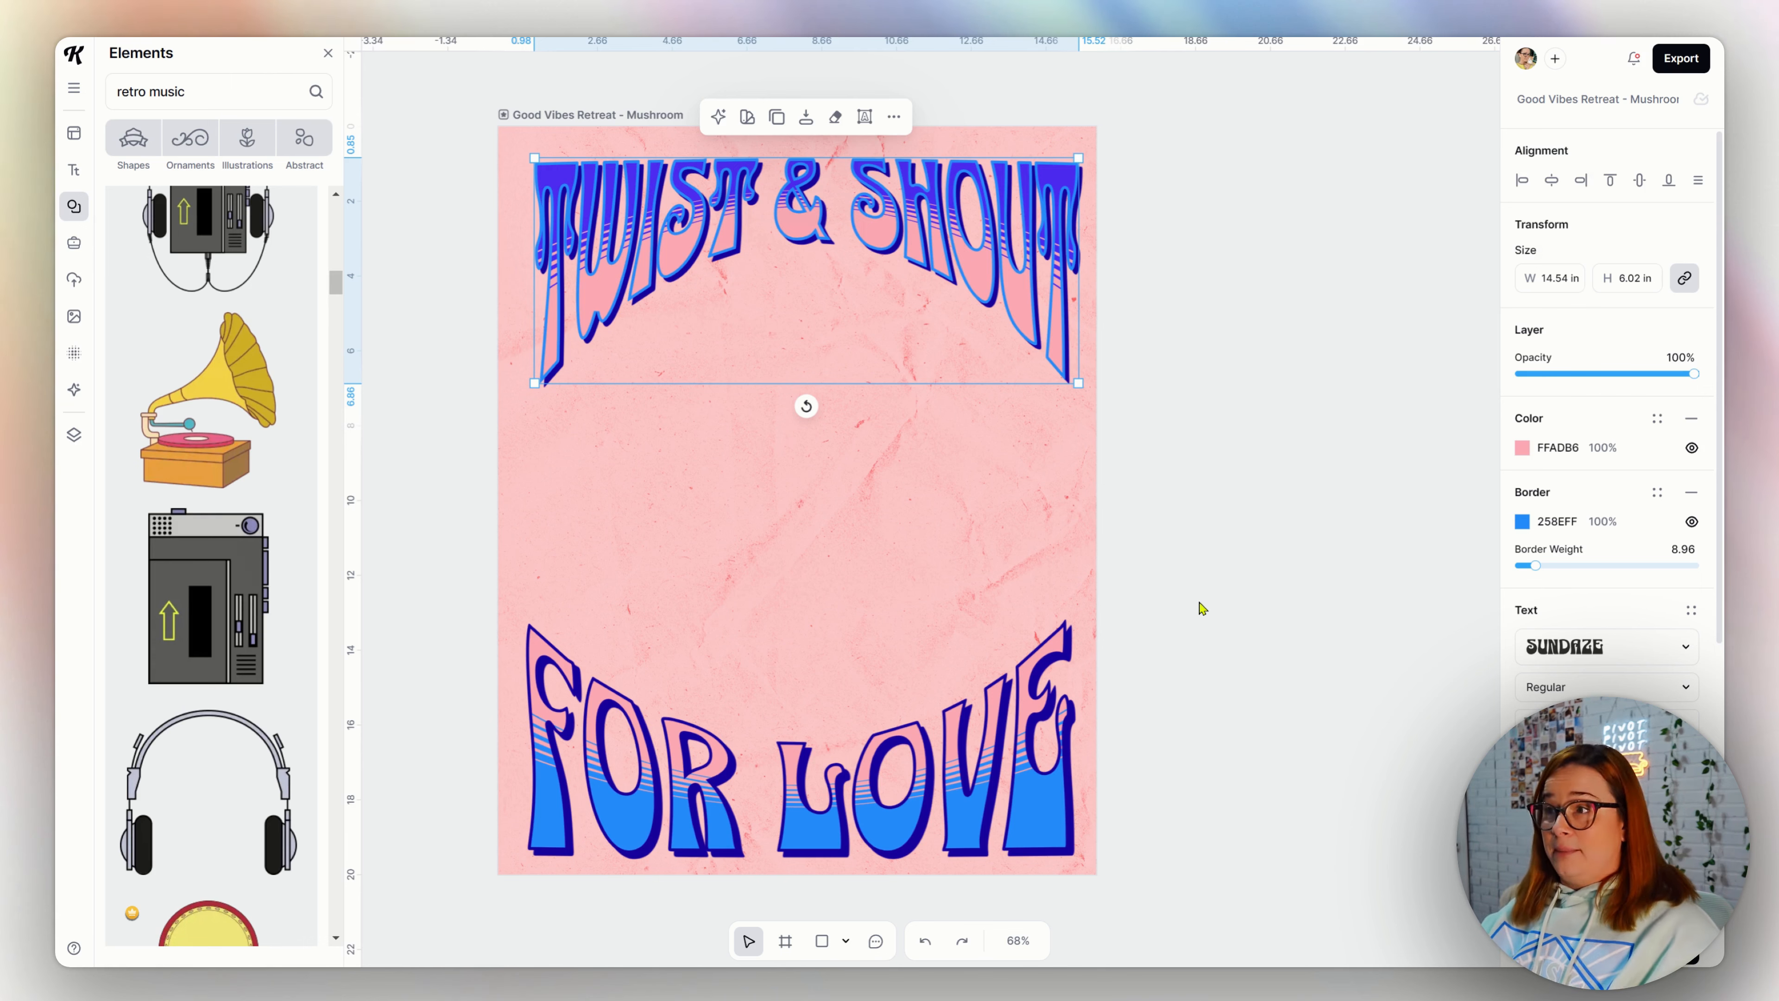
- Enter the AI Image Generator prompt "generate a retro style image of two heart smiling that are twisted up together"
left_click(74, 389)
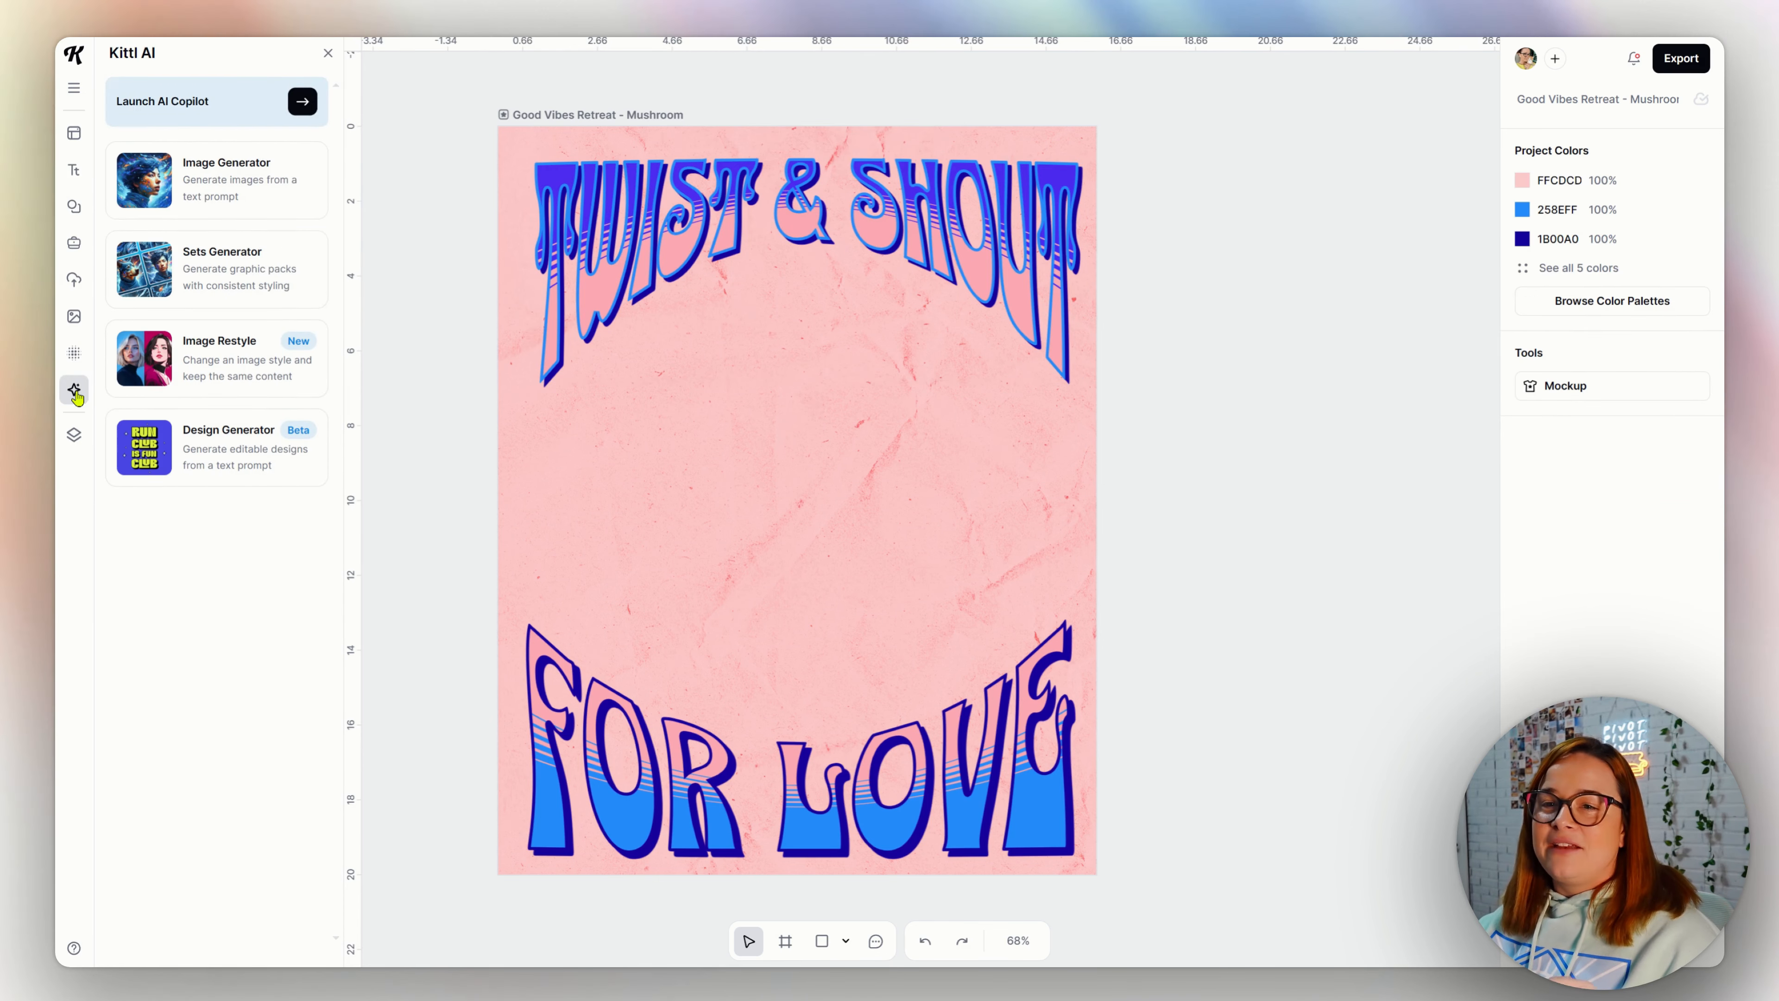
left_click(223, 188)
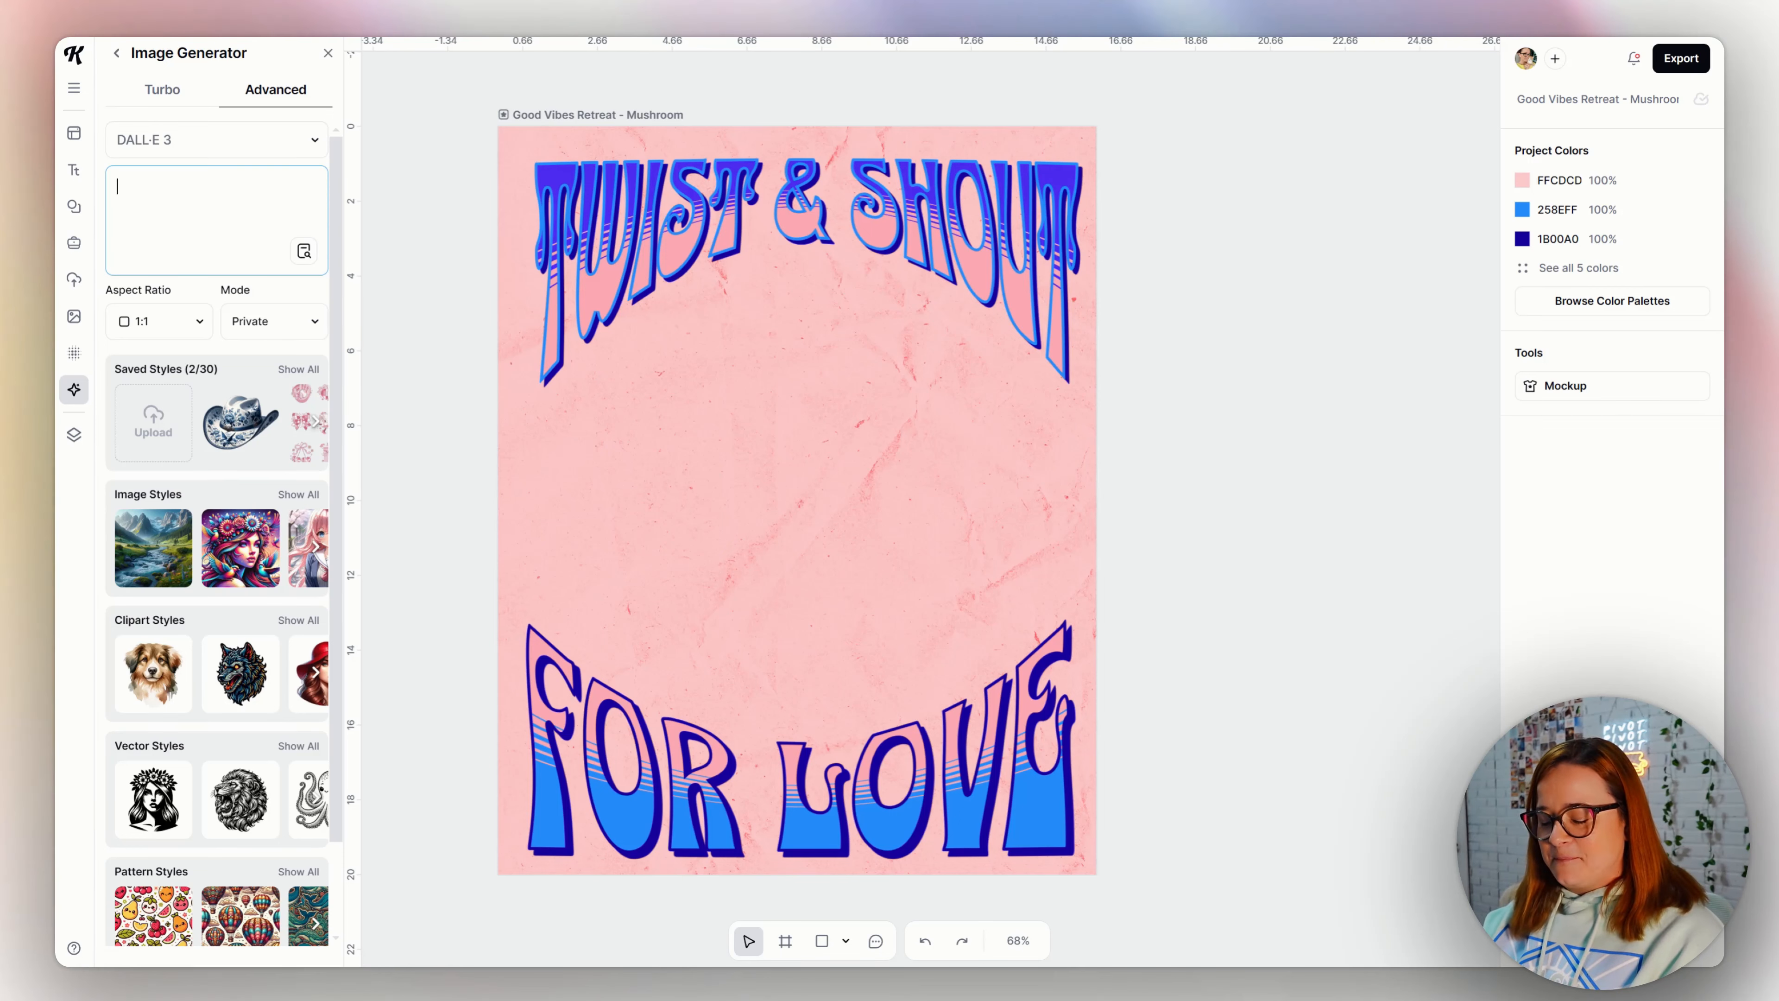
type("generate a re")
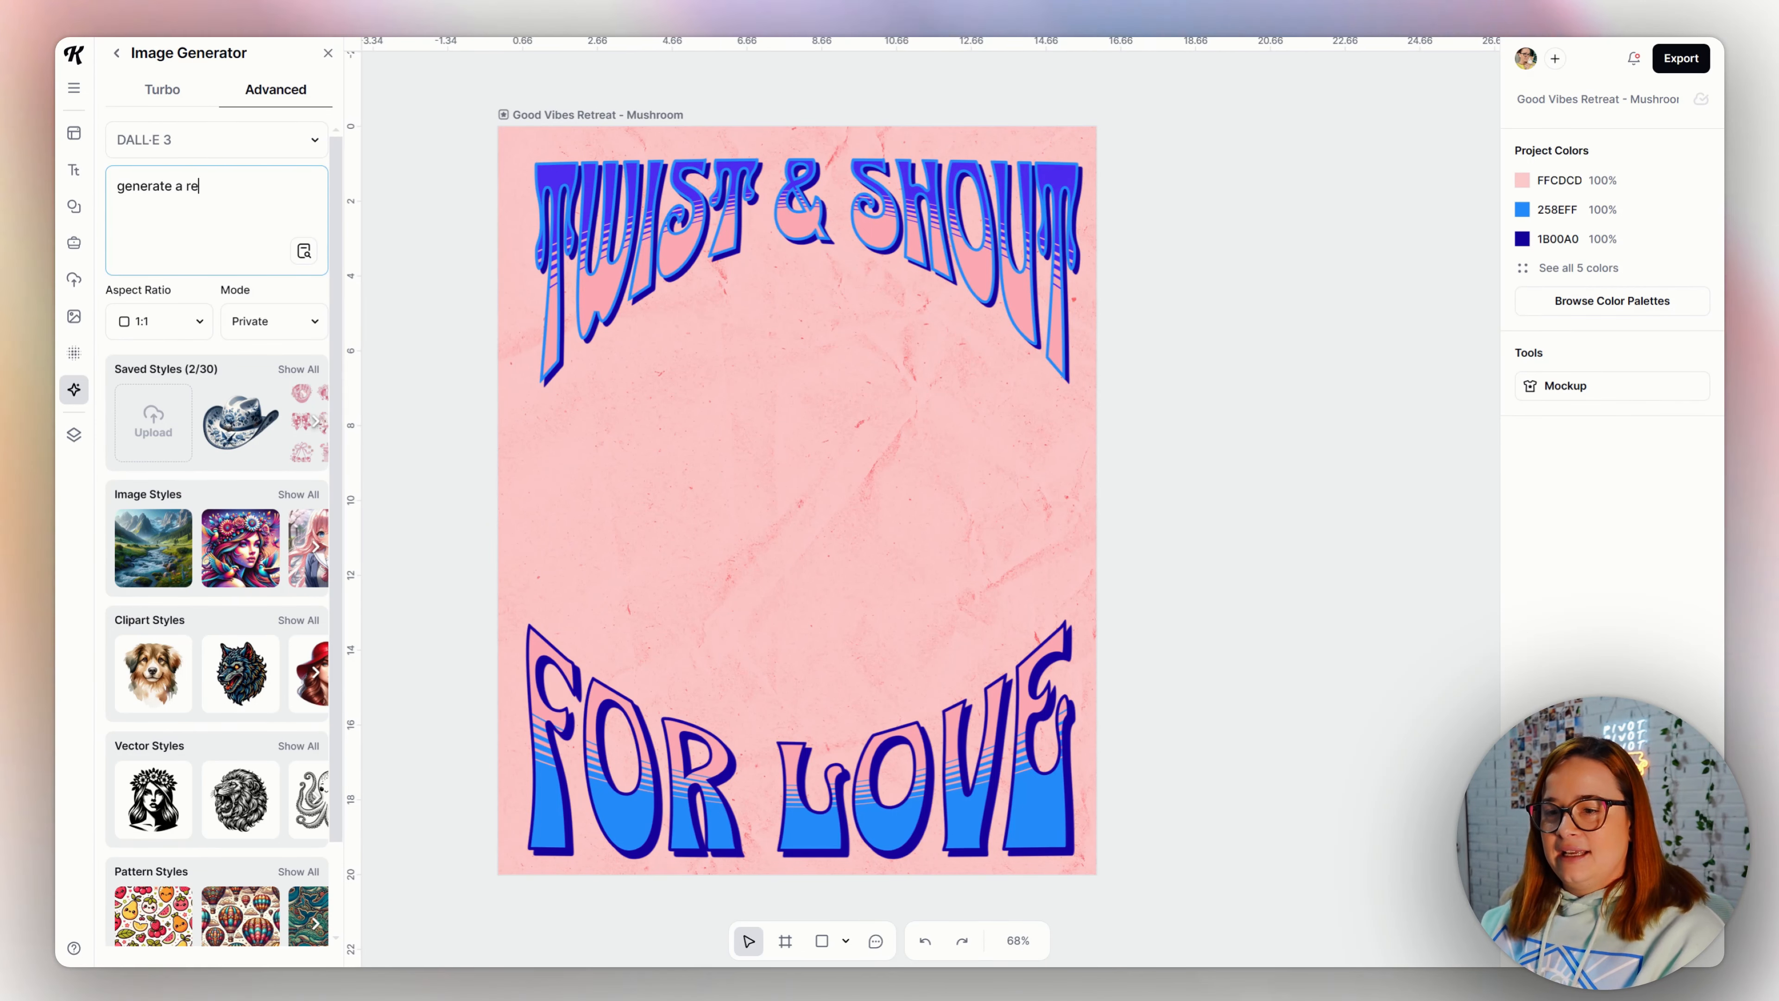
type("tro styl")
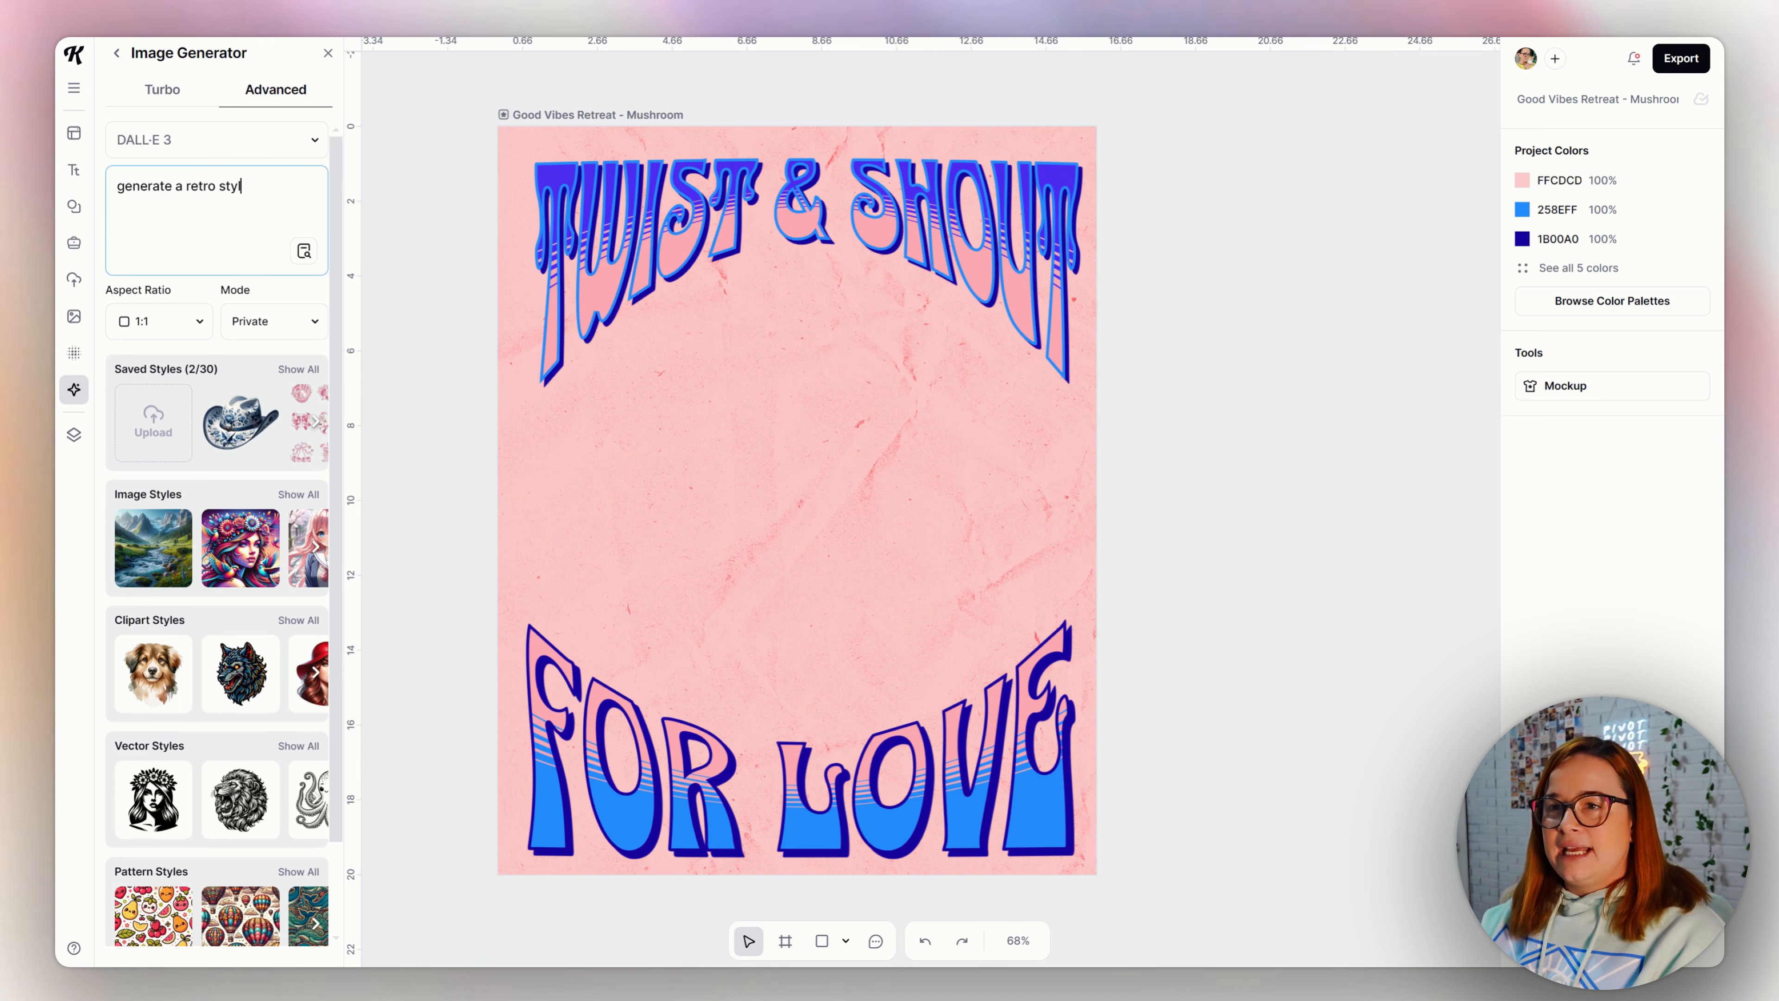
type("e image of two")
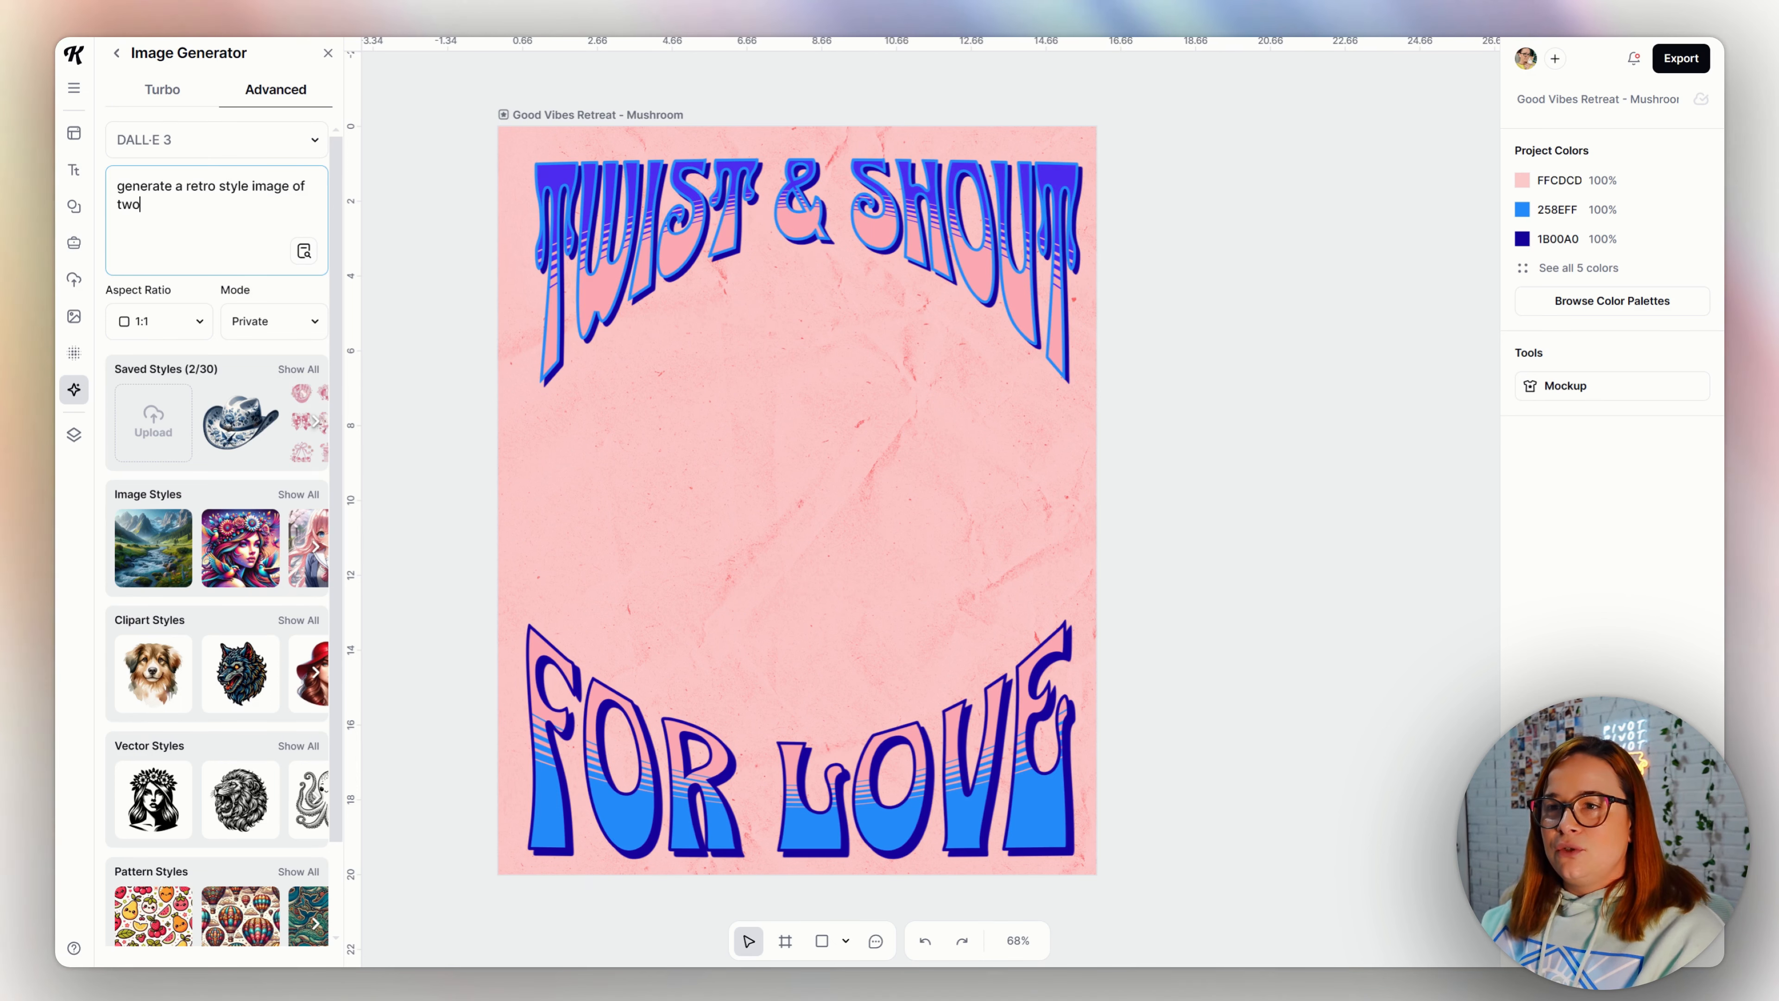
type(" heart ")
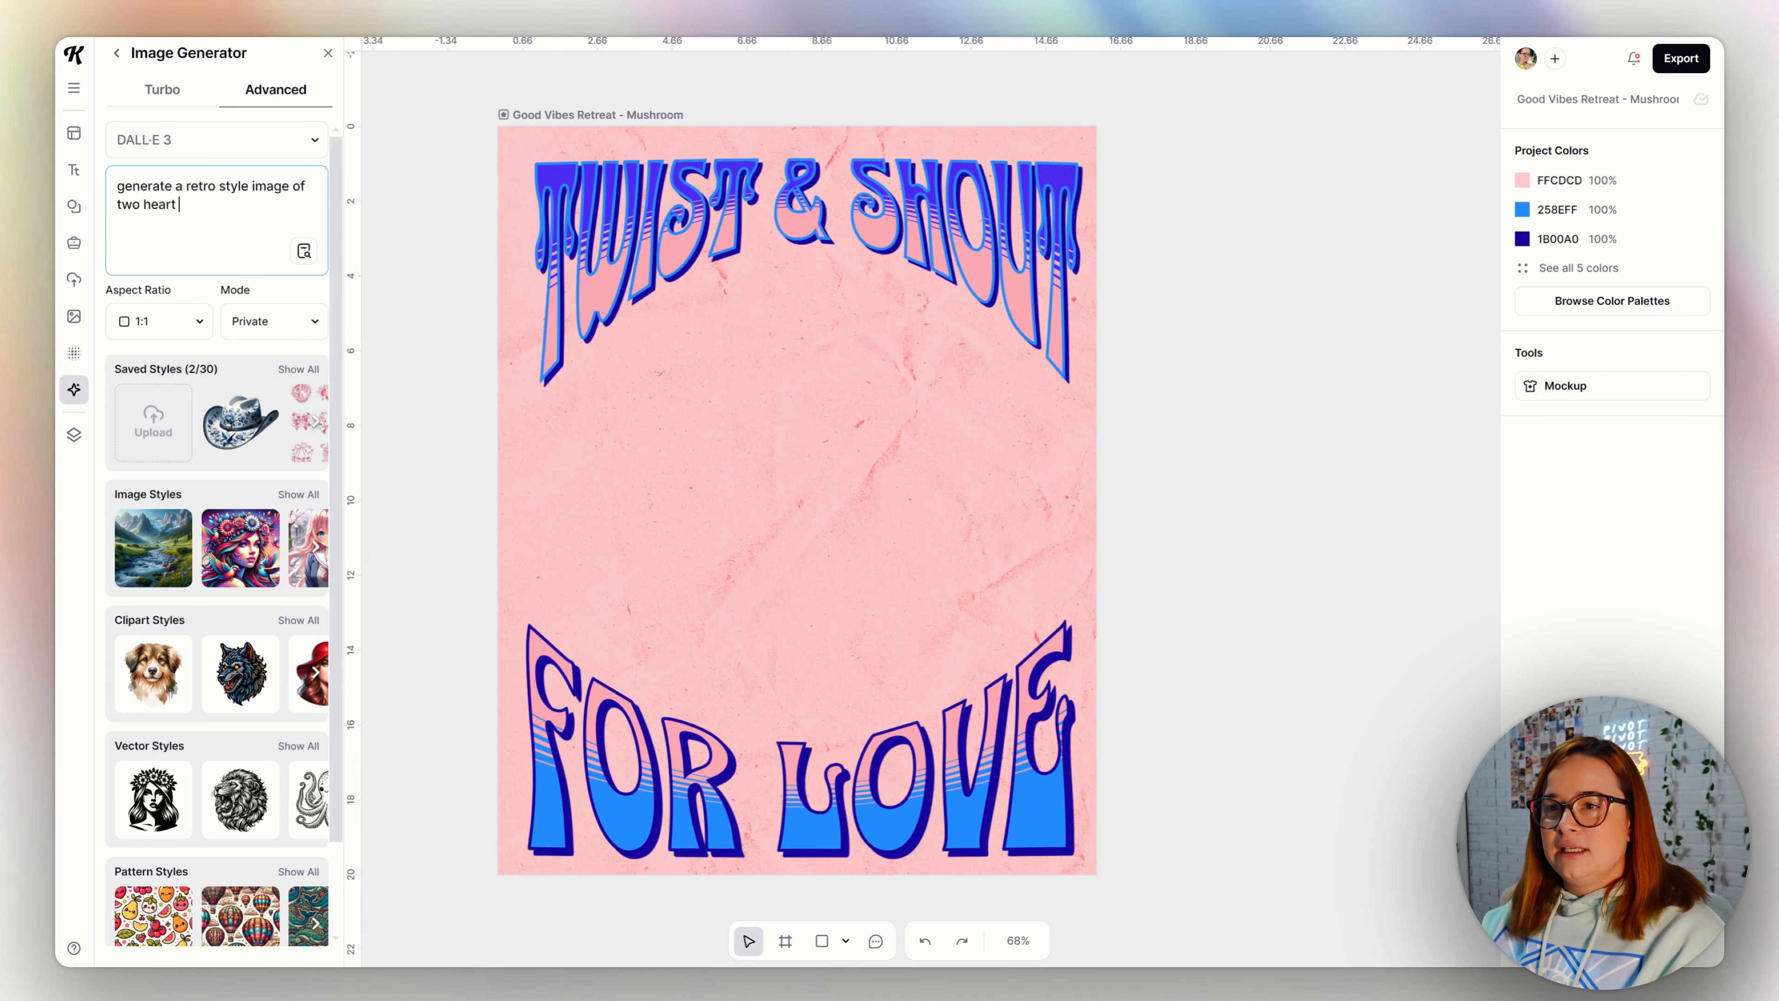
type("smiling")
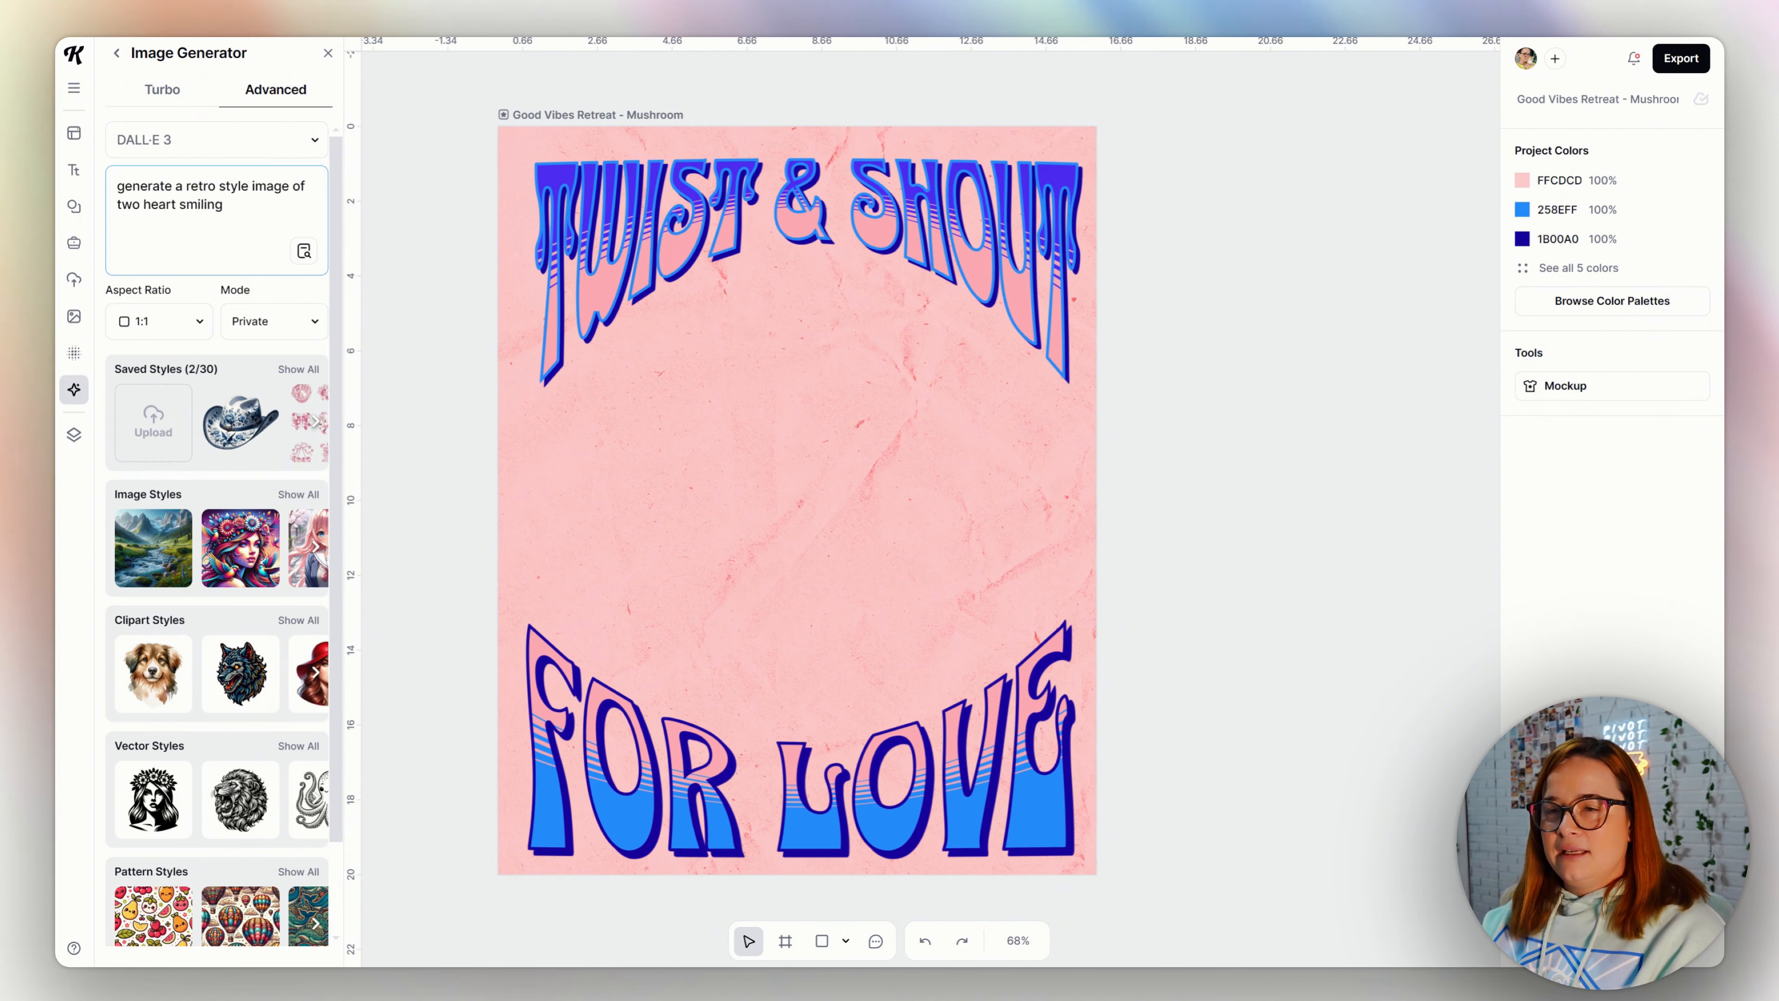
type(" that are twi")
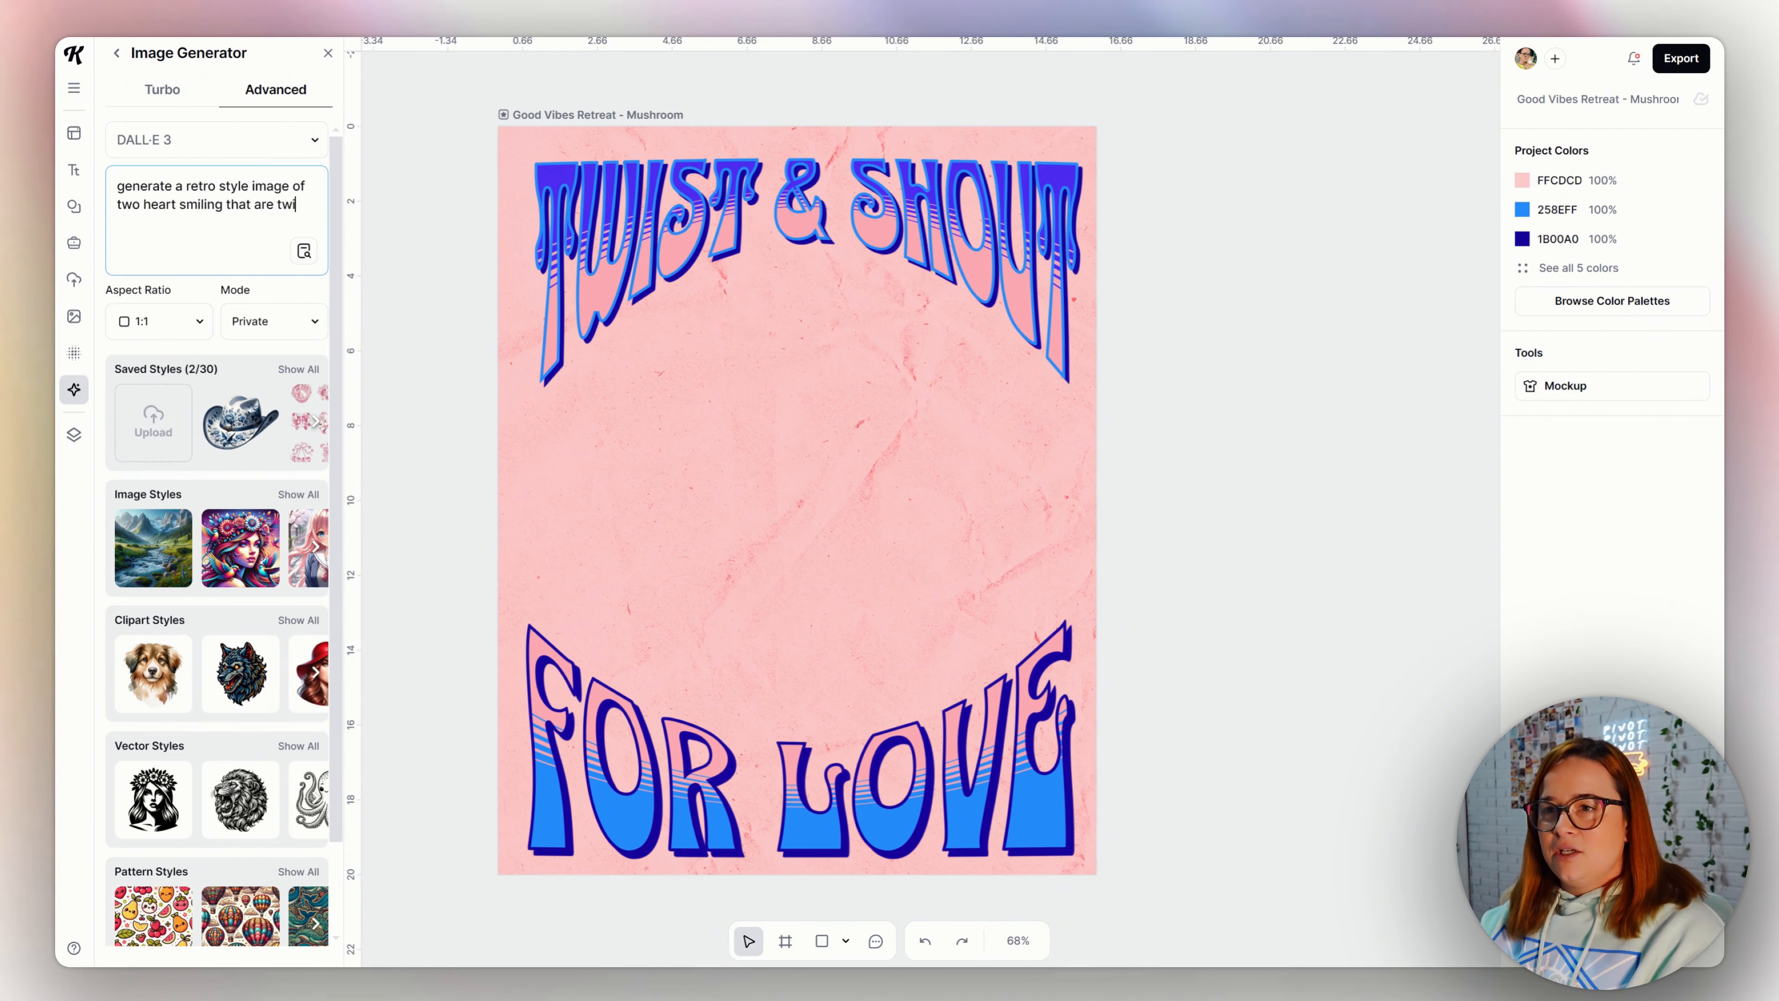
type("sted up together")
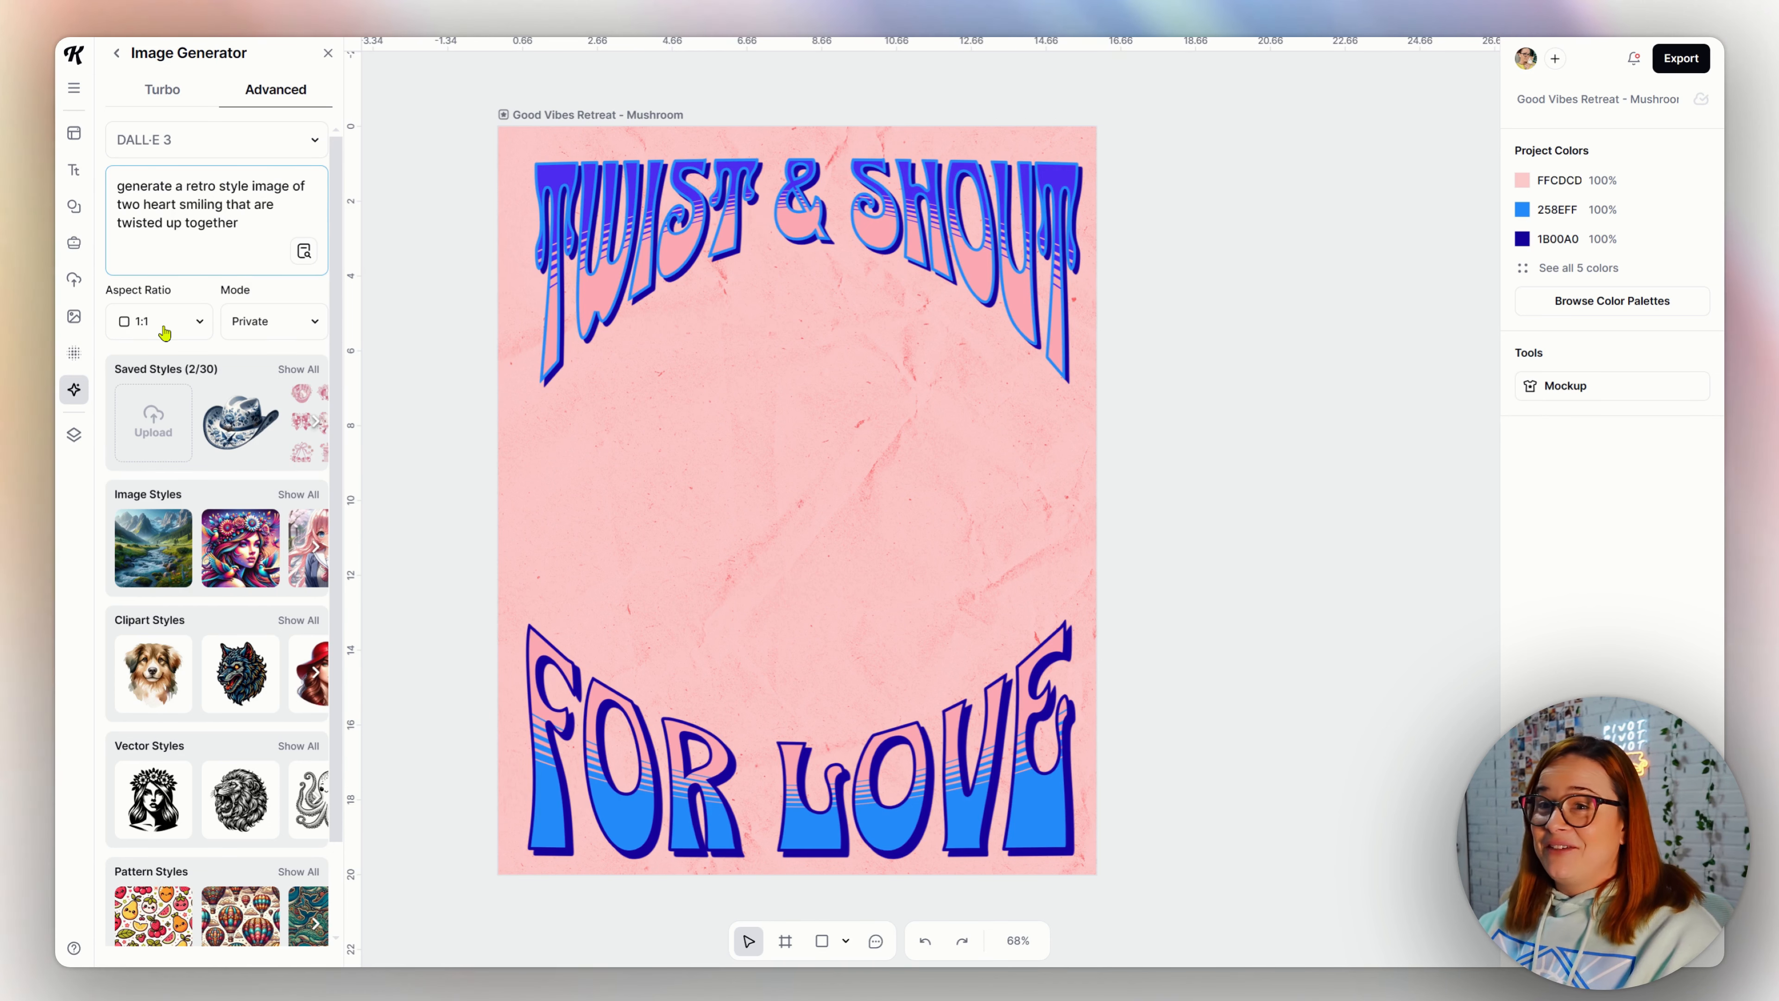
- Choose the Mascot clipart style and generate the image
left_click(307, 621)
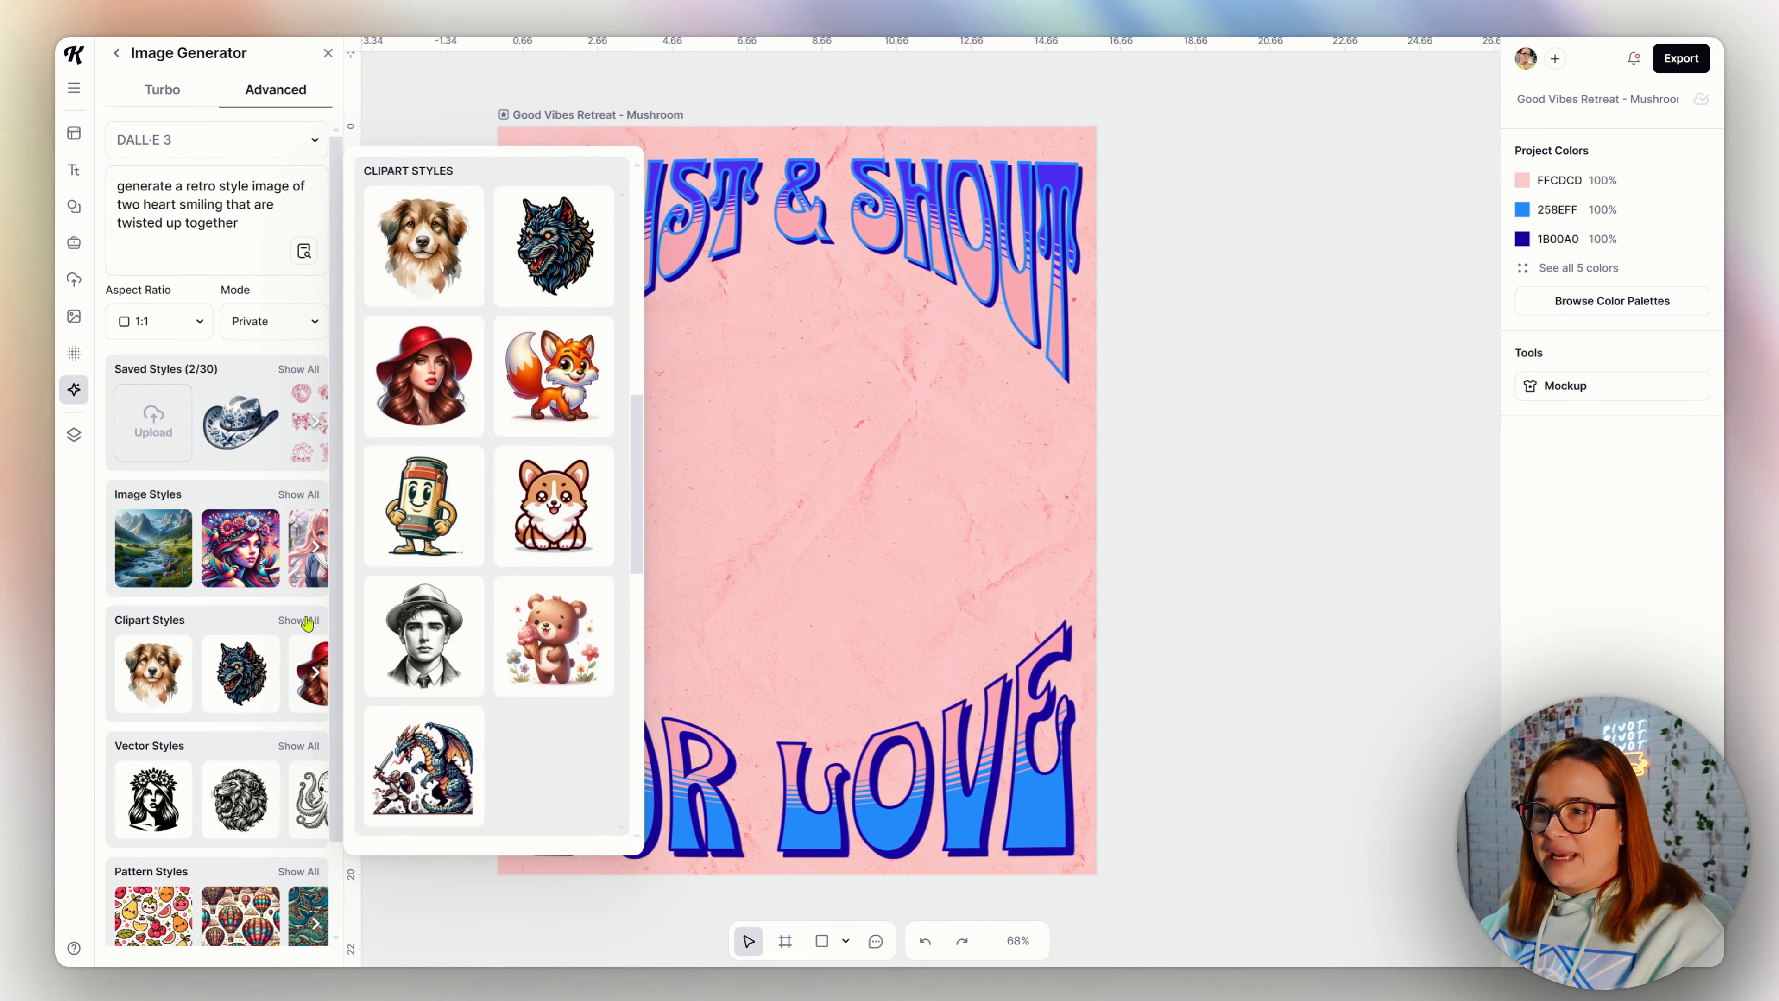
left_click(427, 491)
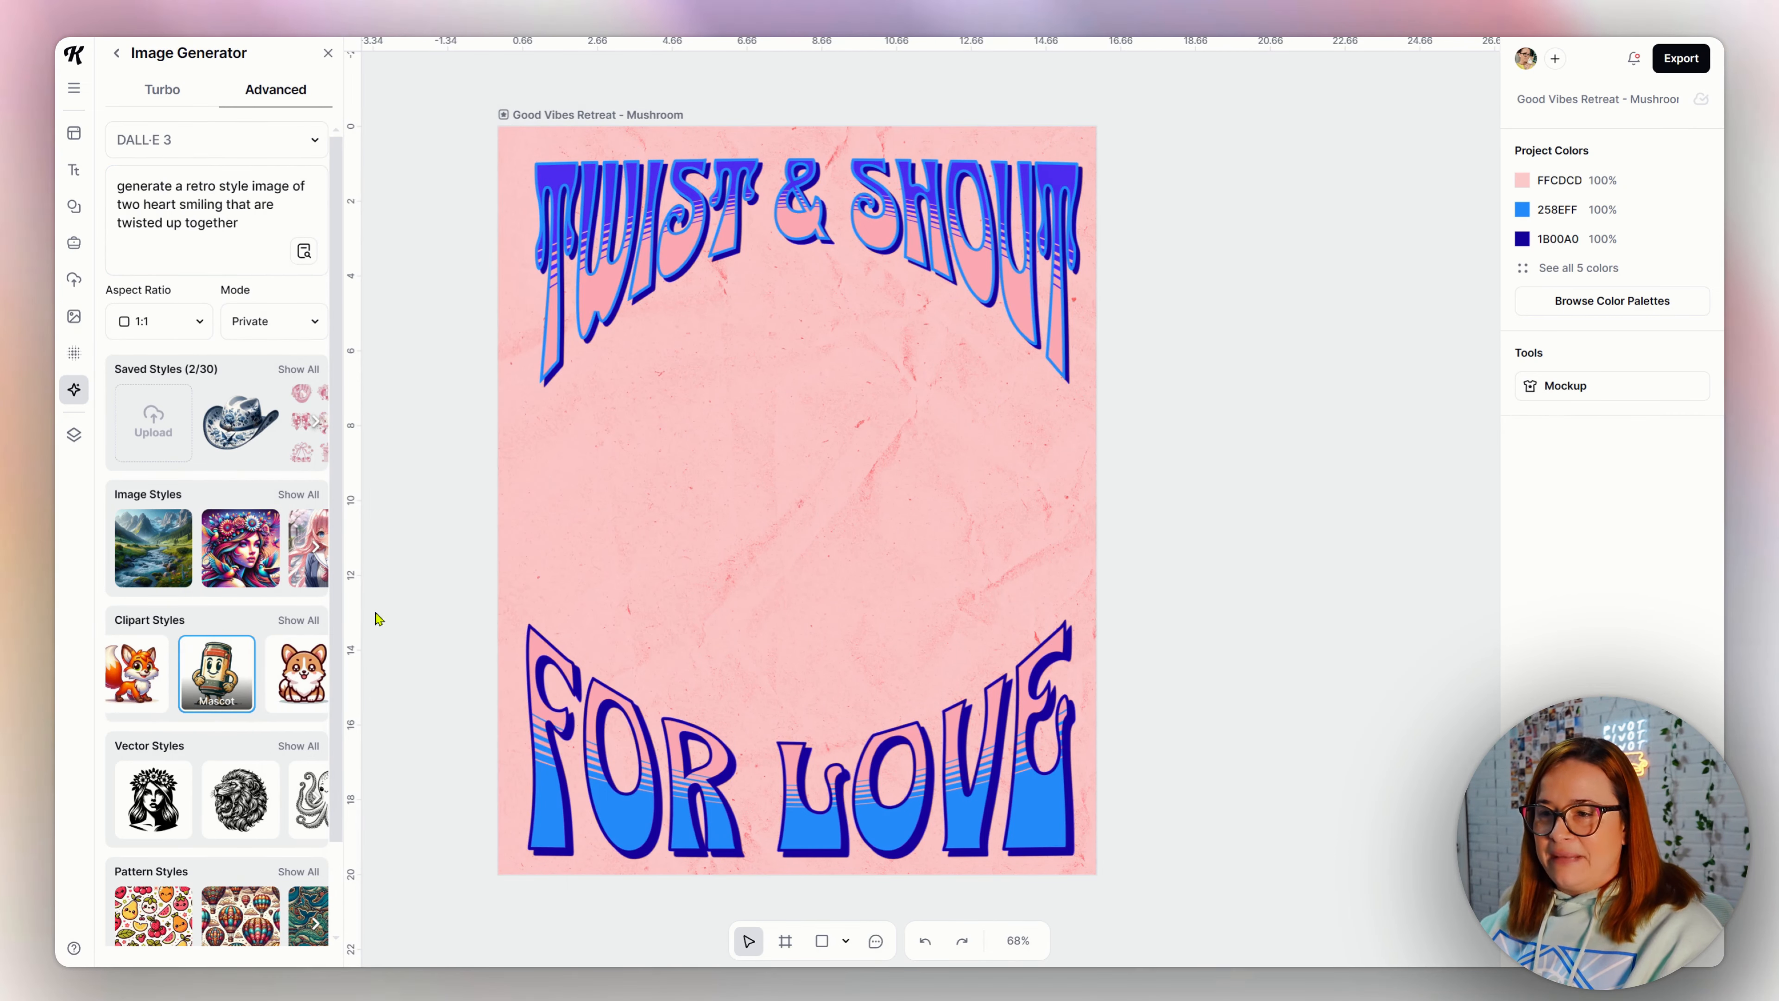
left_click(259, 904)
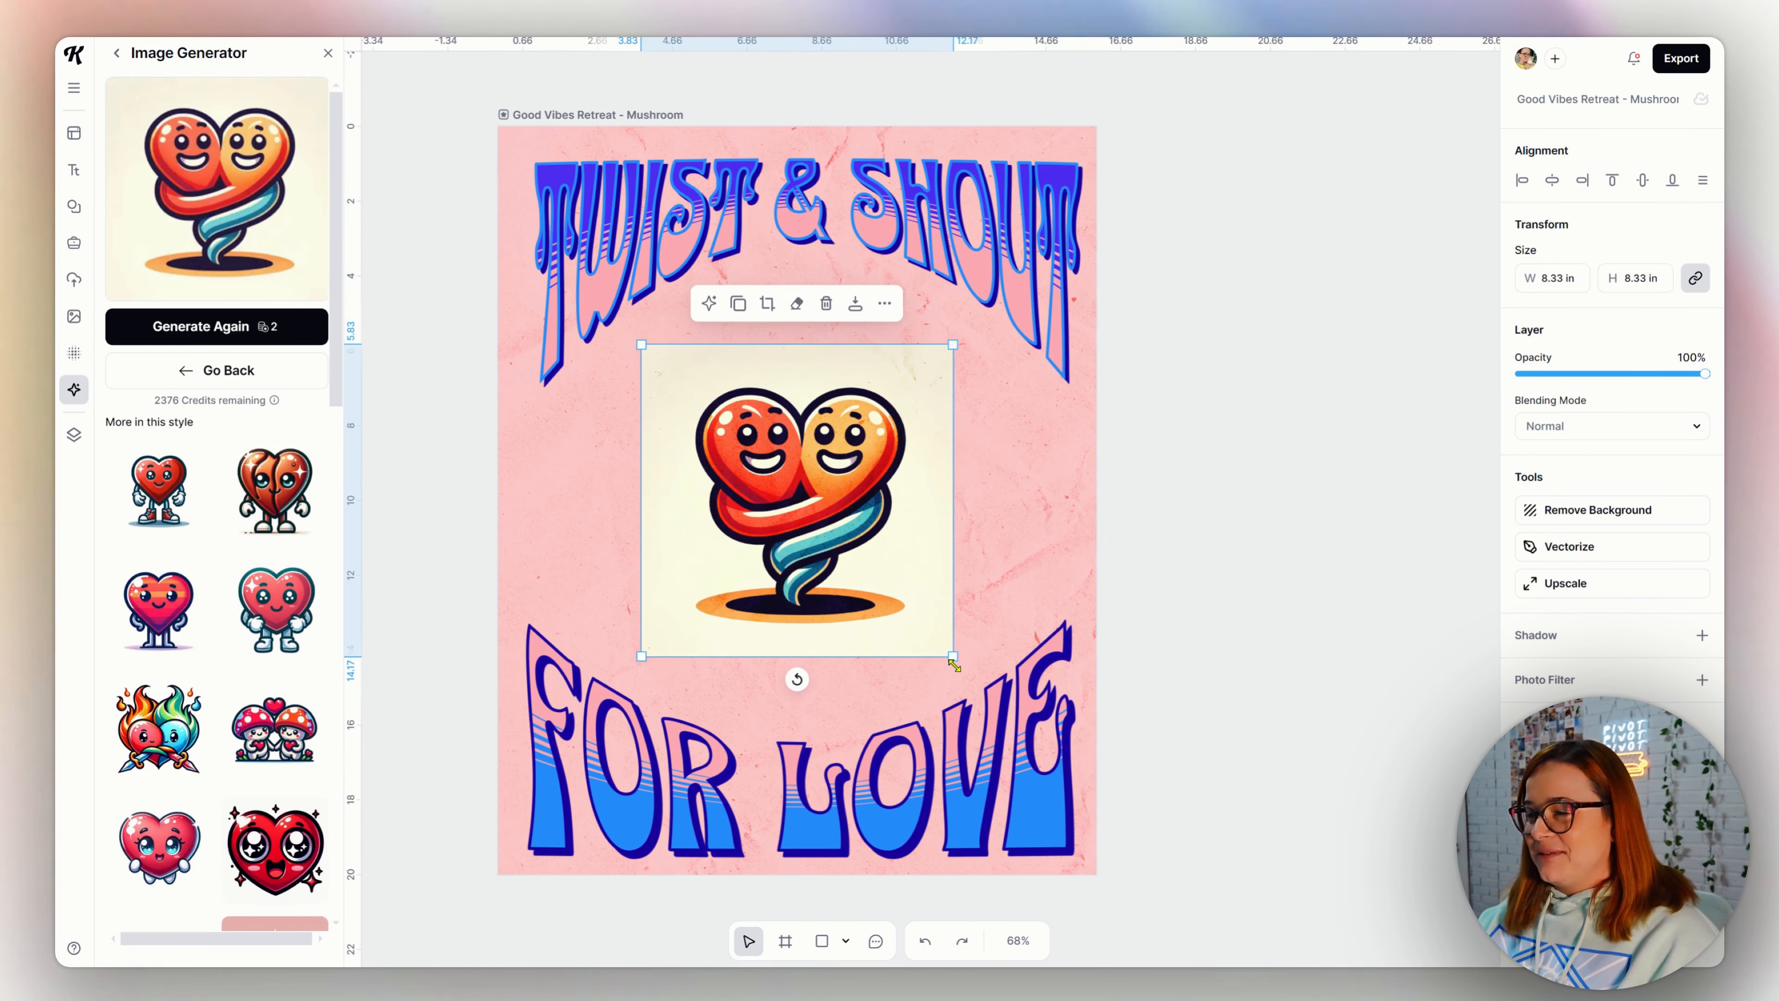
- Enlarge the generated hearts image to about 15.06 in square, centered between the texts, and remove its background
left_click_drag(952, 656, 1204, 906)
left_click_drag(896, 635, 758, 533)
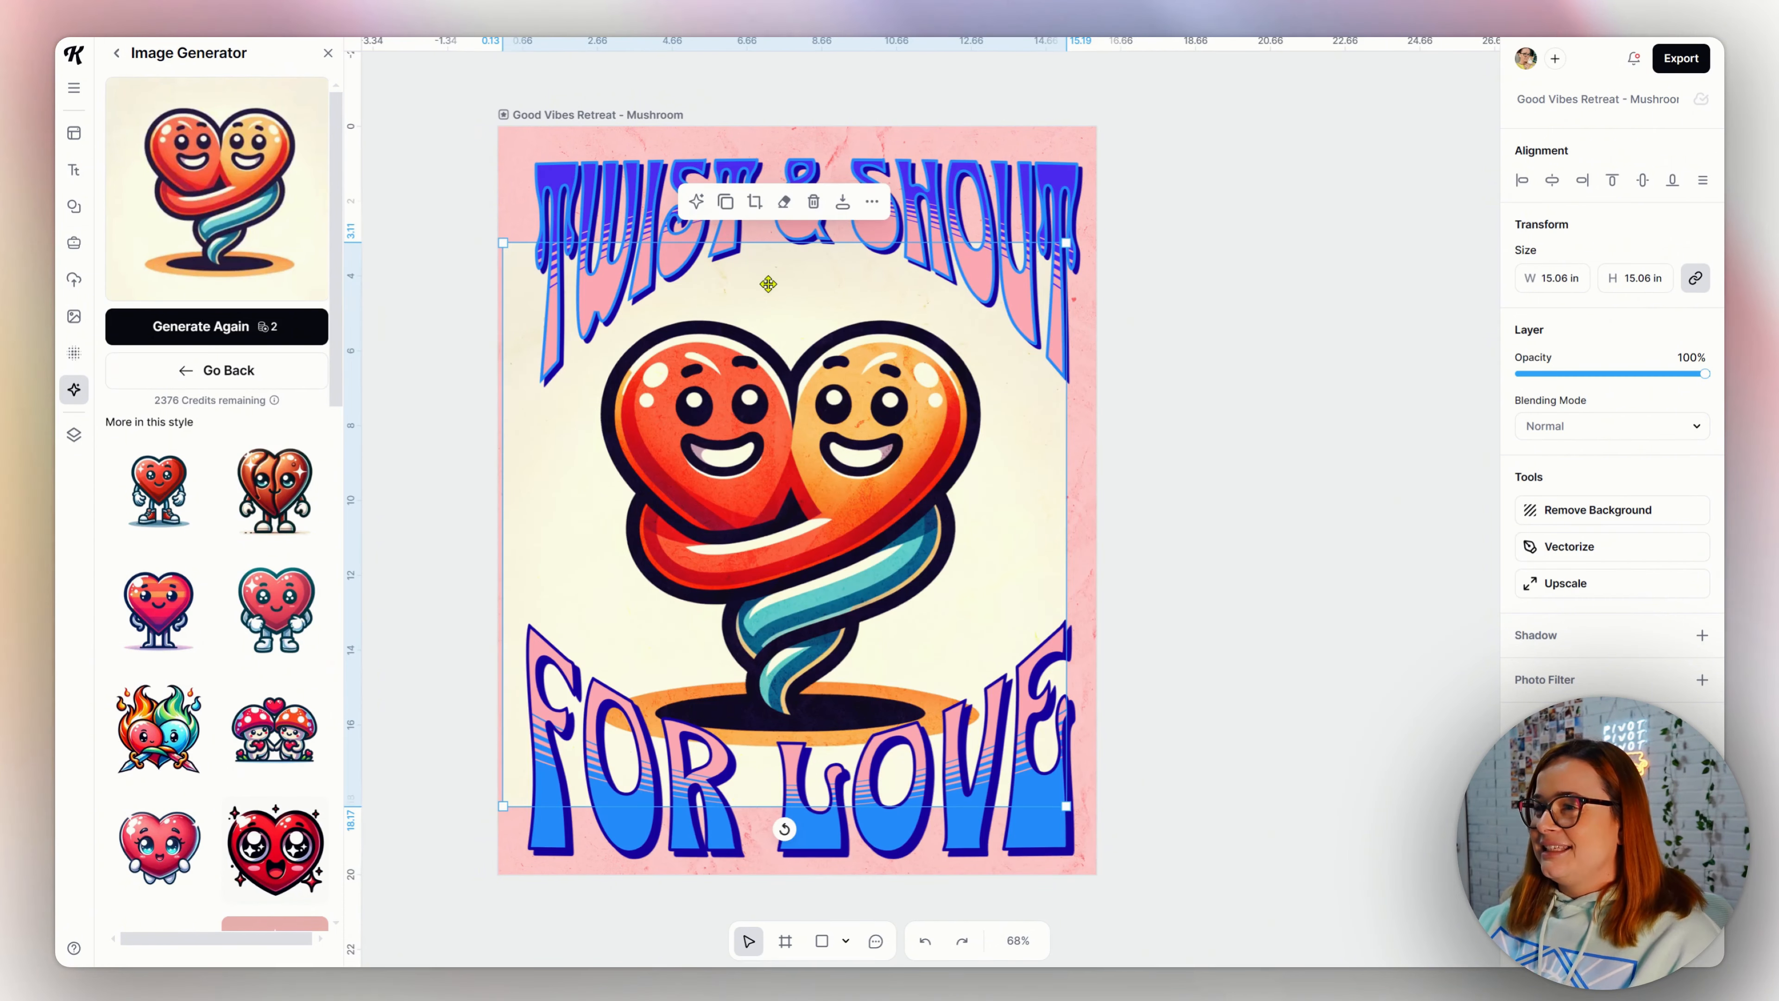
left_click(1563, 509)
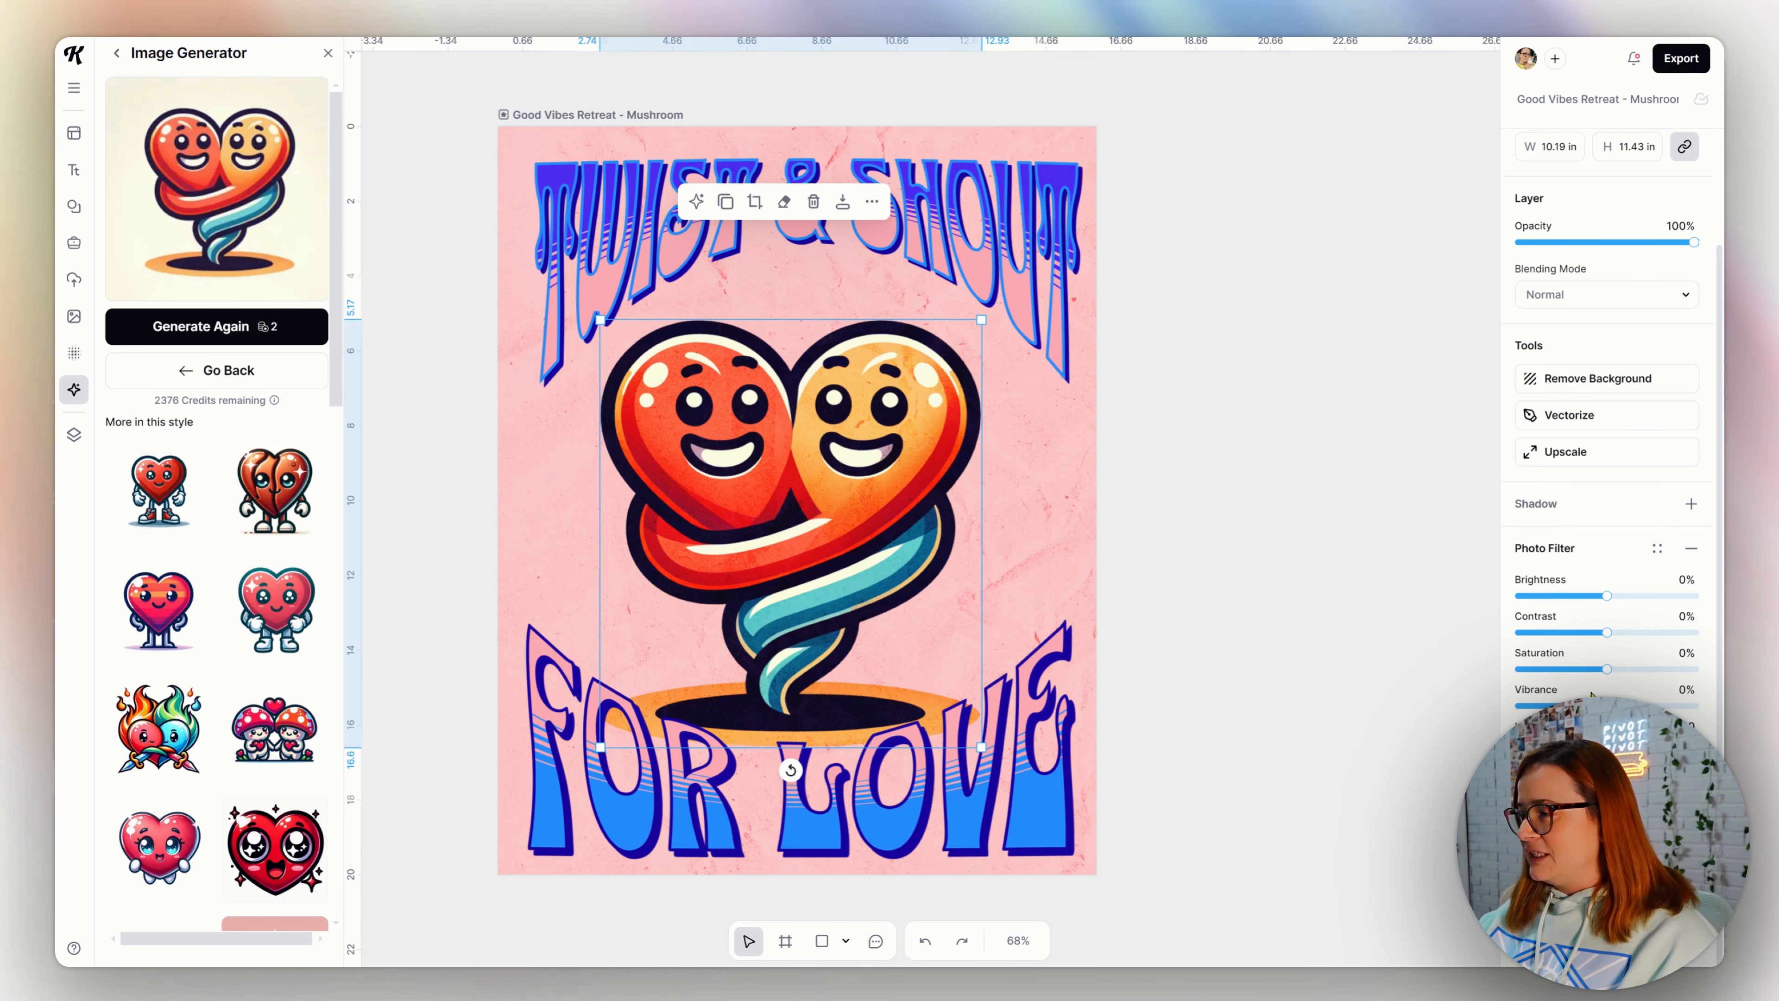
- Set the twisted hearts' photo filter saturation to -47% and shift their hue to blue and purple tones
left_click_drag(1606, 668, 1565, 679)
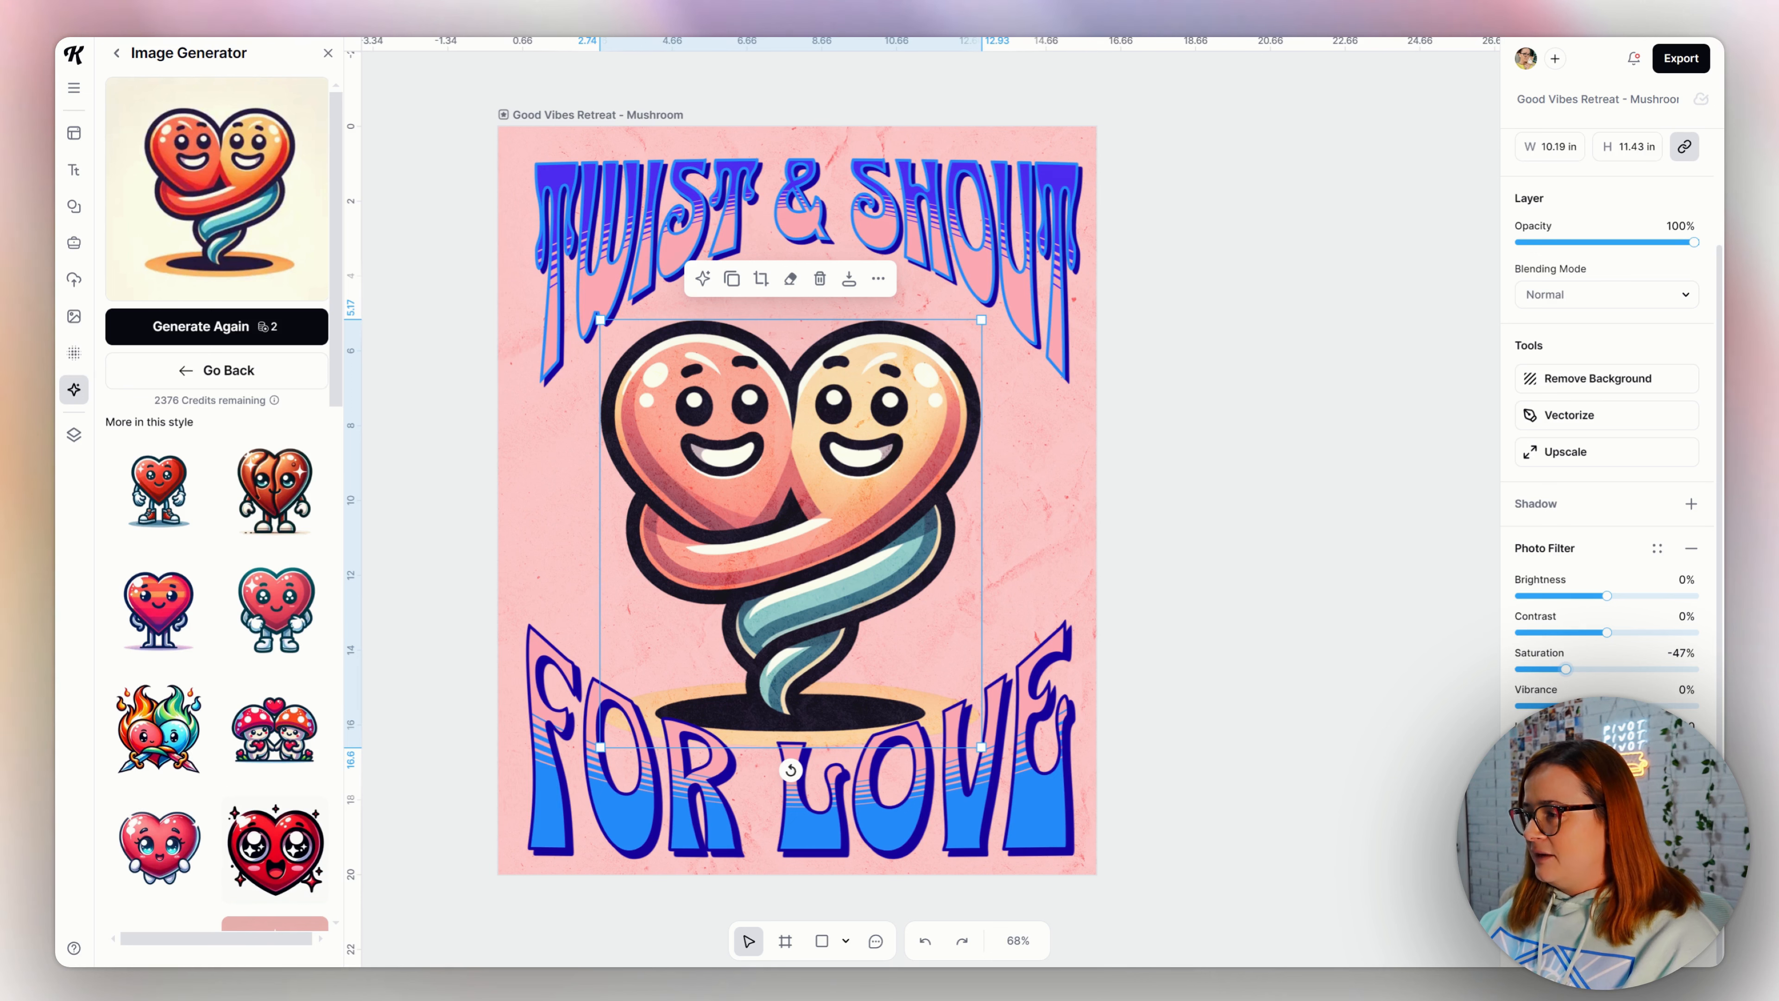
left_click_drag(1607, 742, 1569, 742)
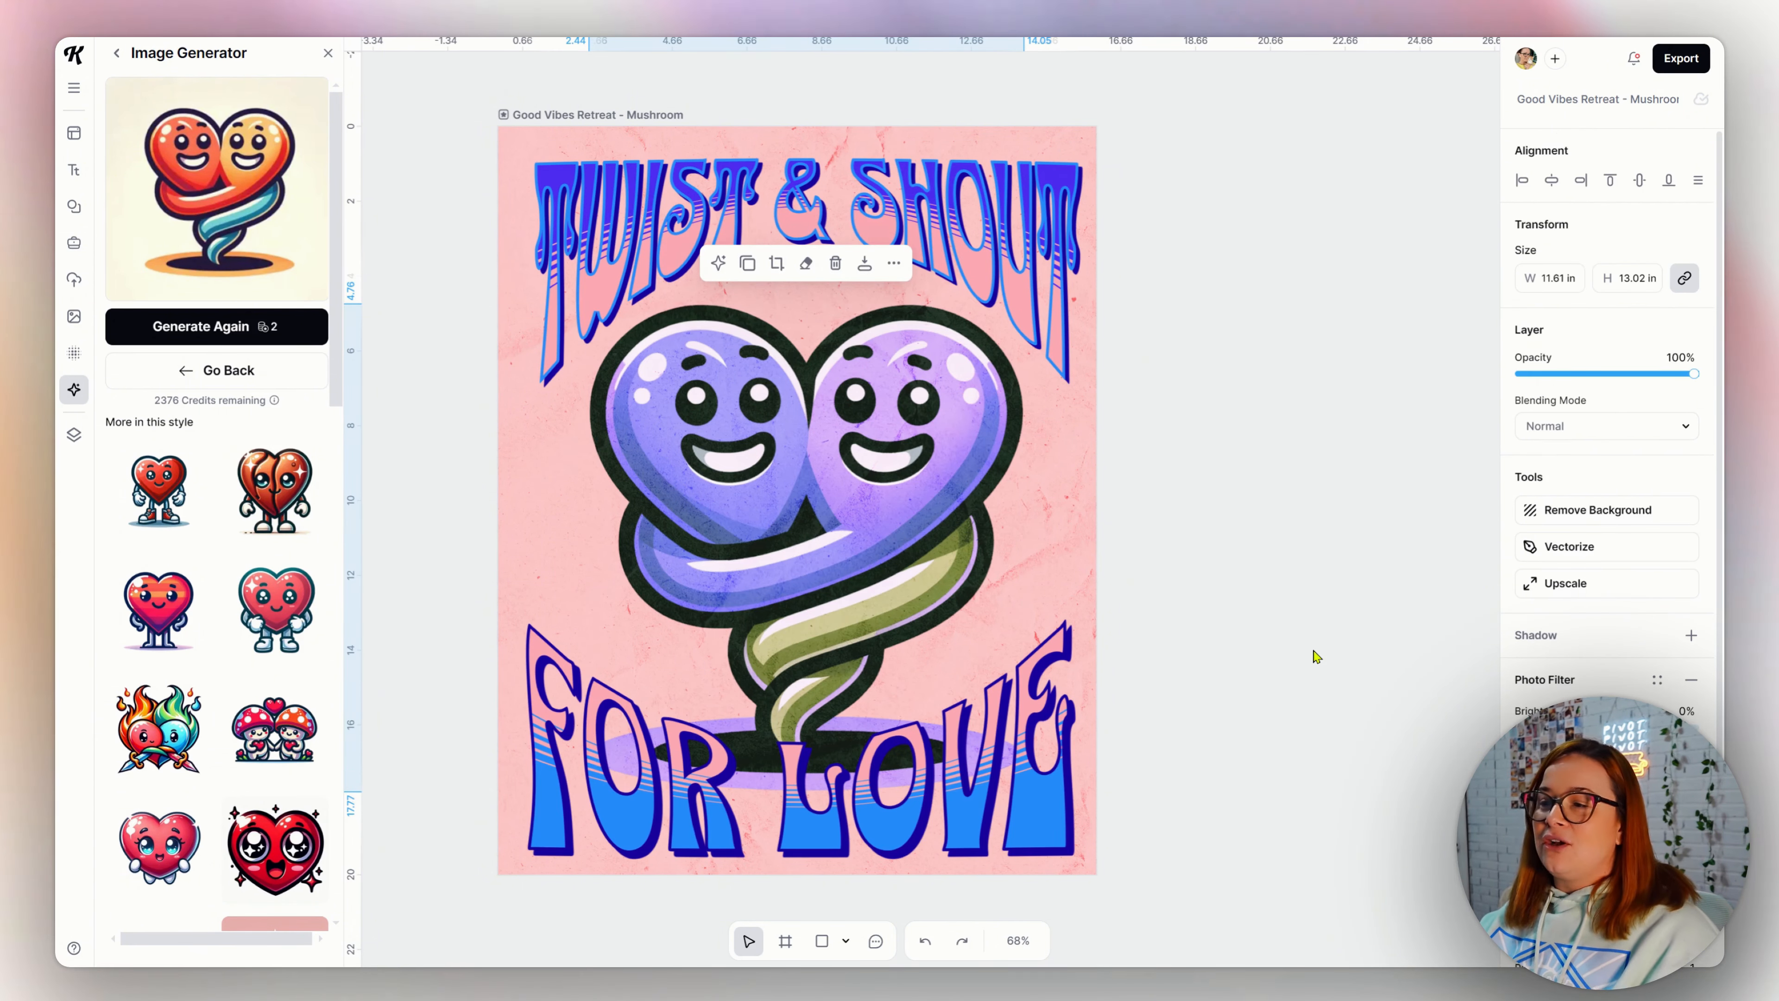
left_click(1240, 657)
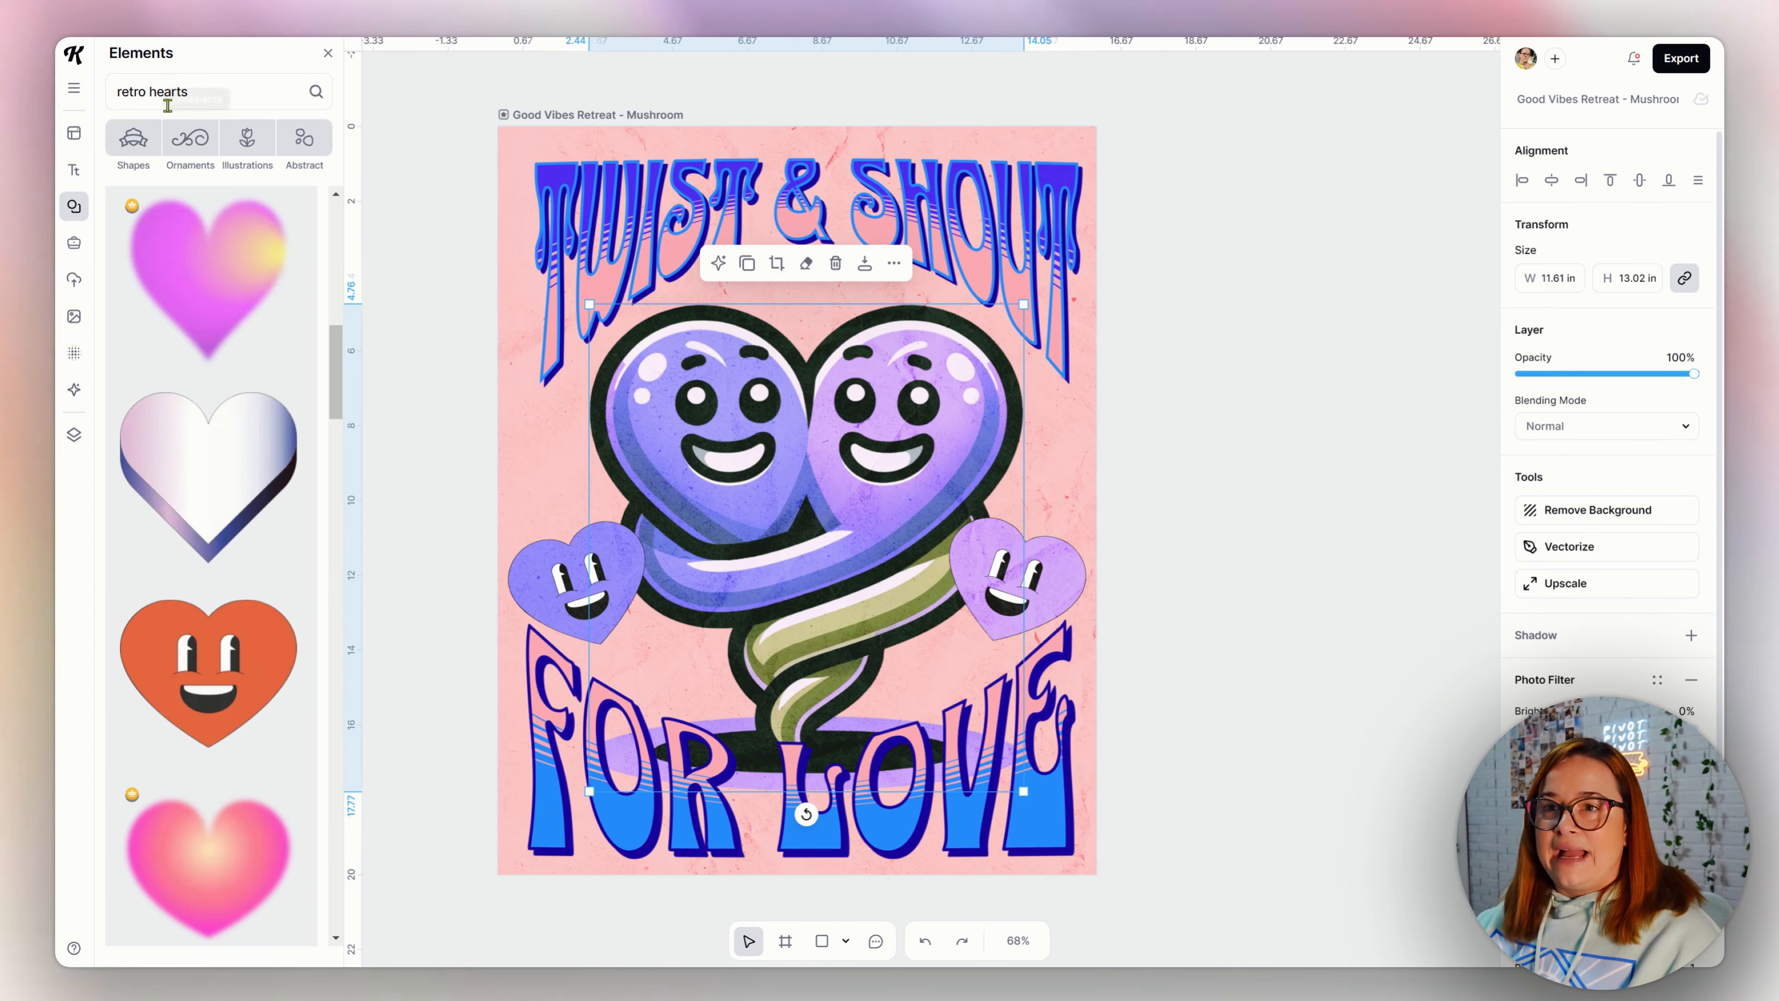
- Cover the blue heart's face with a circle about 3.70 by 3.58 in, filled with the blue sampled from that heart
triple_click(167, 105)
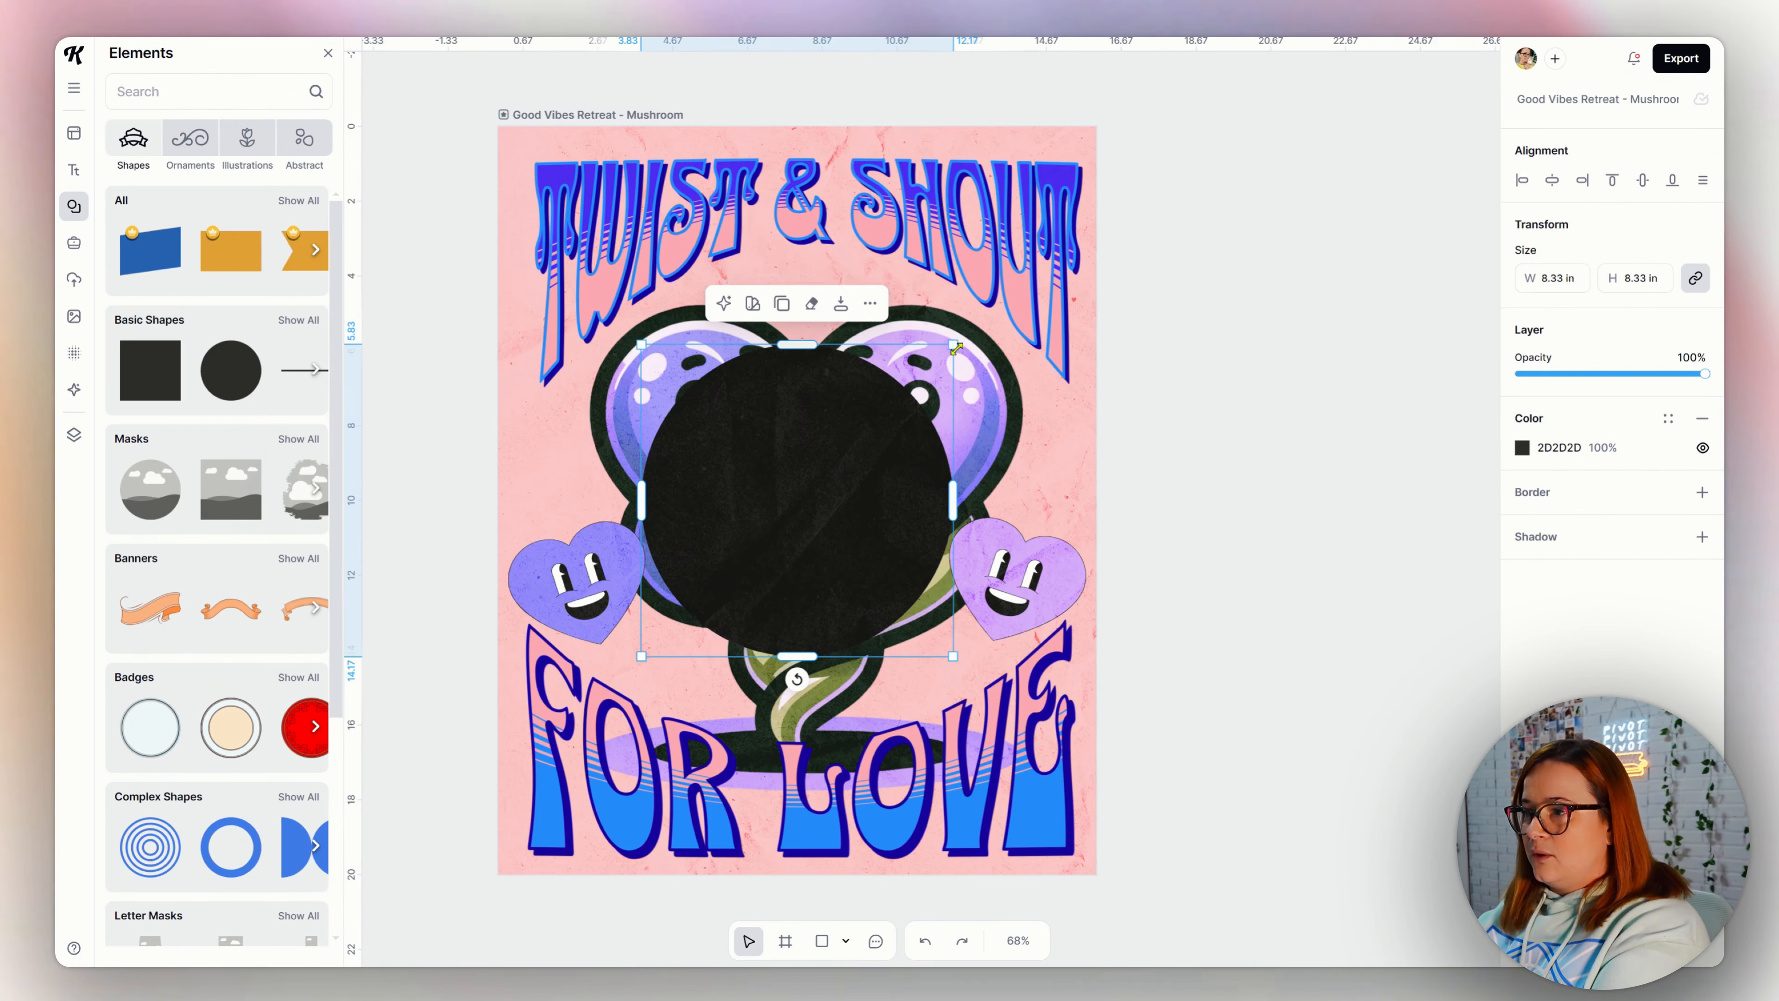
left_click_drag(956, 348, 796, 500)
left_click_drag(713, 603, 720, 468)
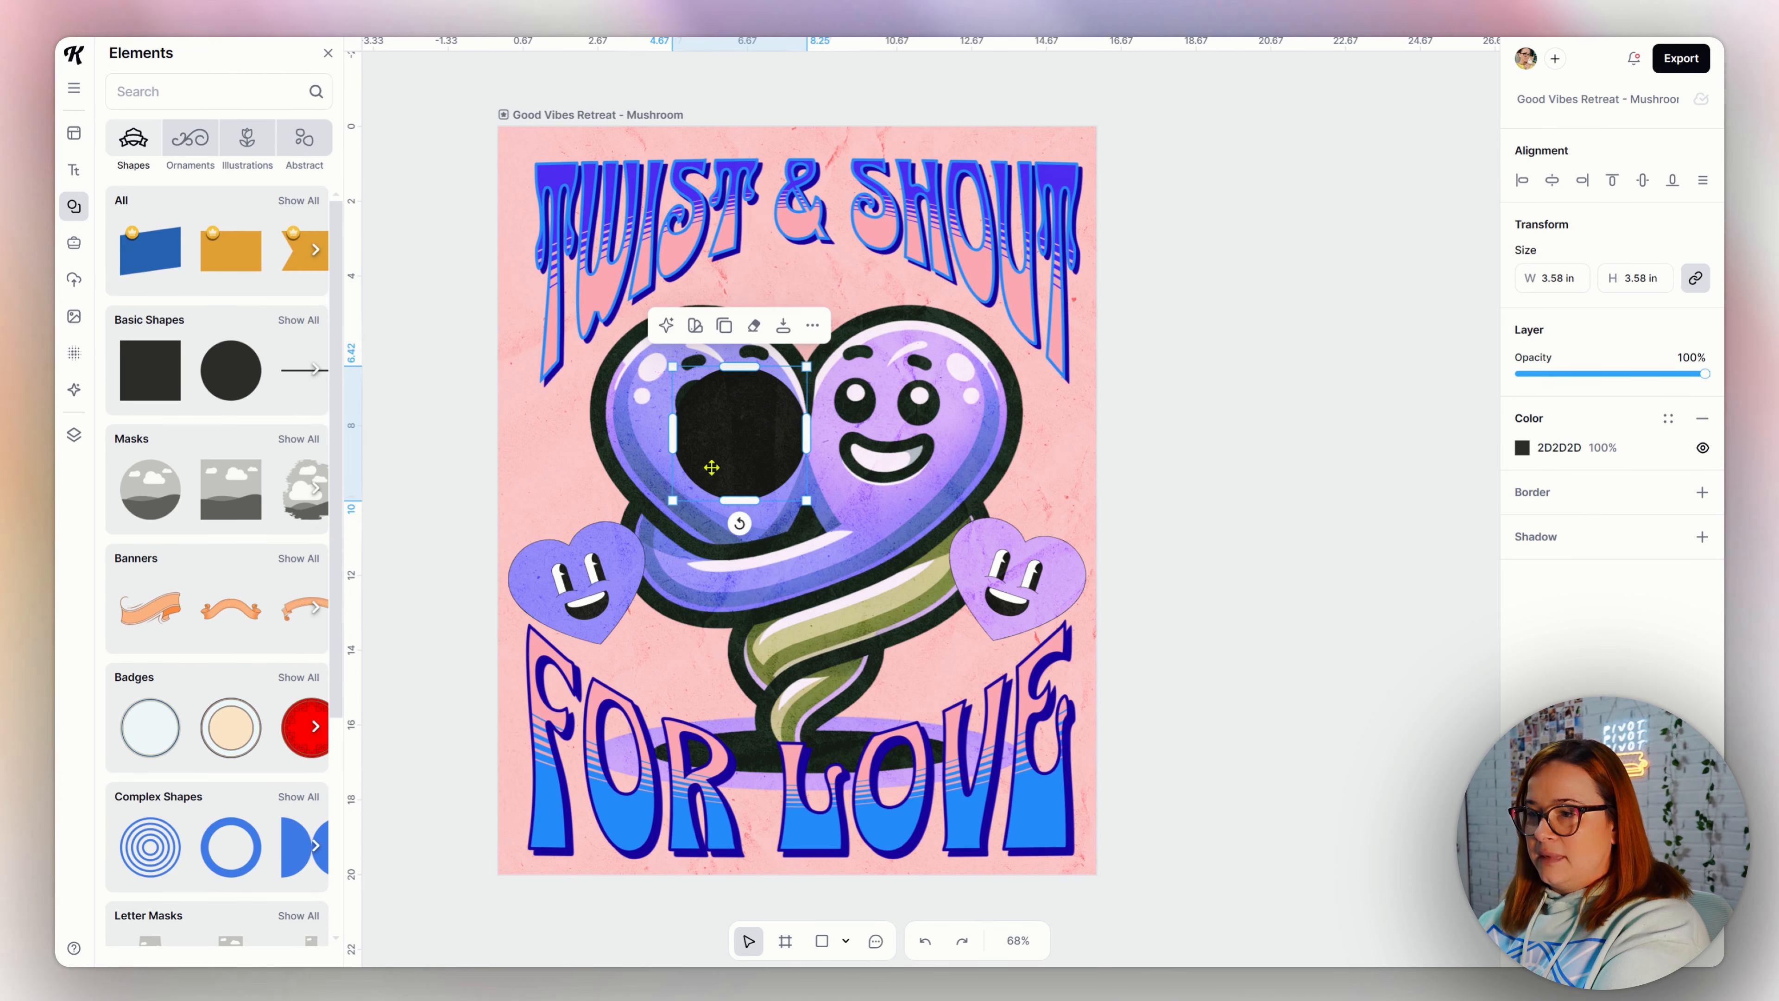
left_click_drag(712, 467, 703, 468)
left_click(1522, 447)
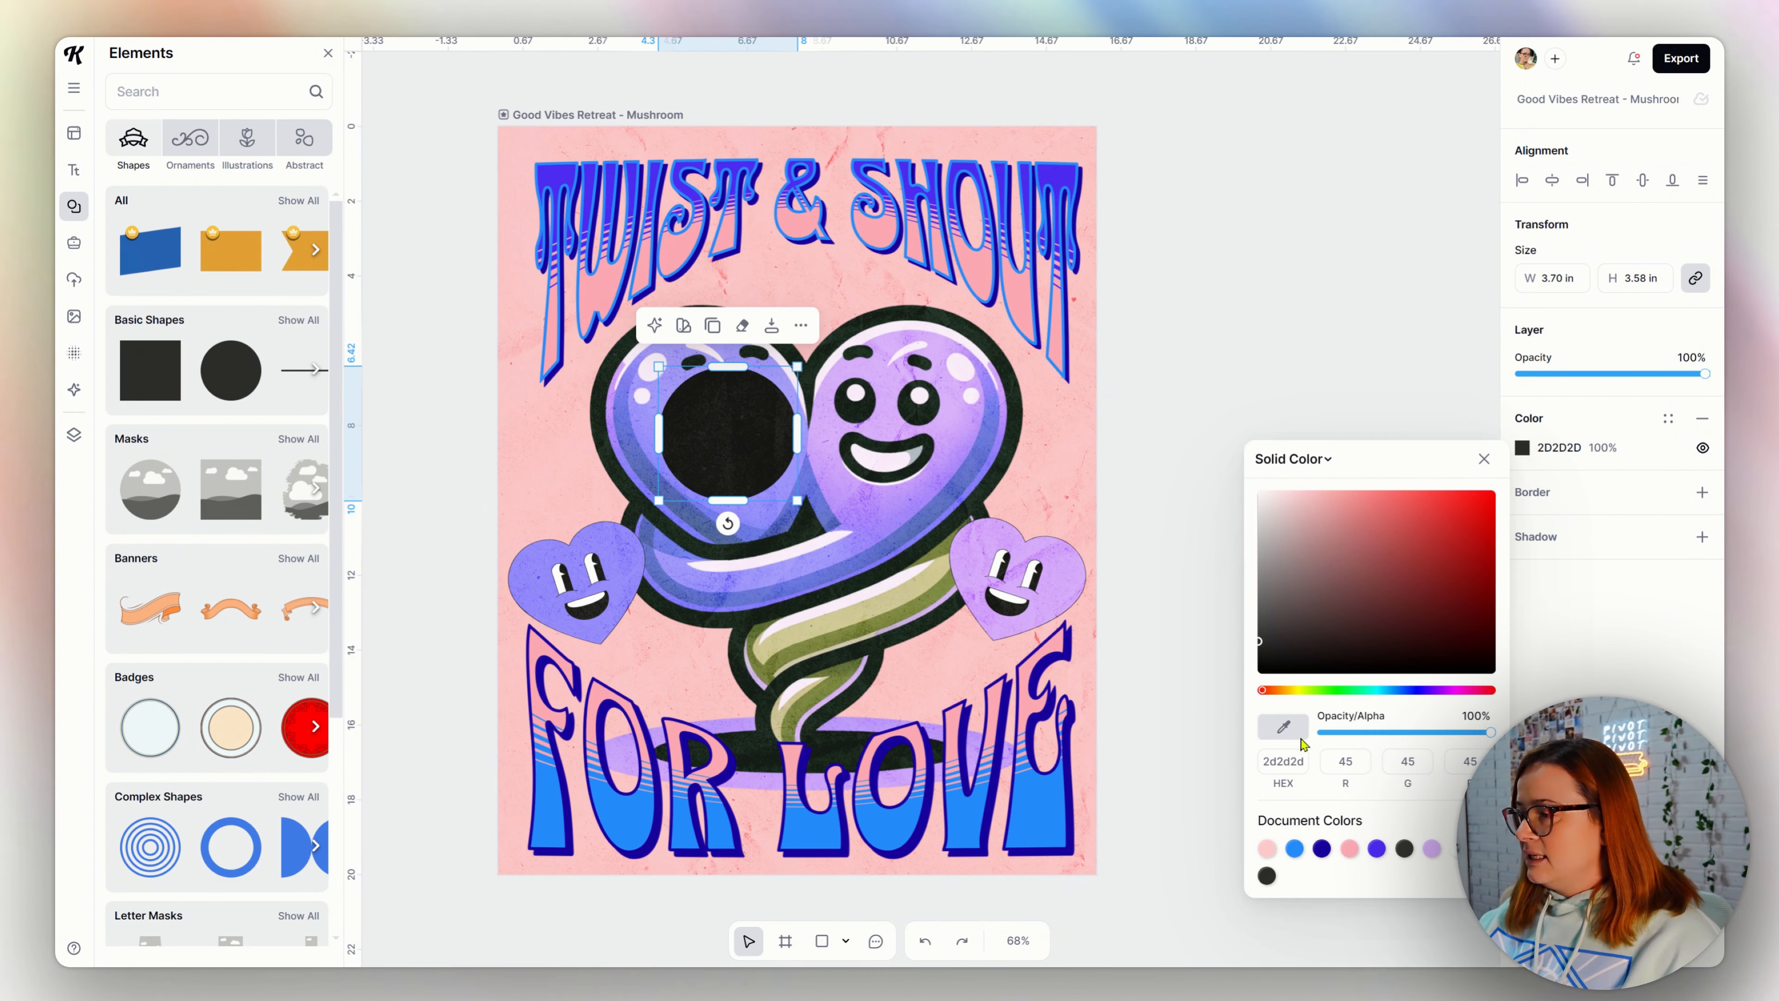
left_click(650, 428)
left_click(1177, 414)
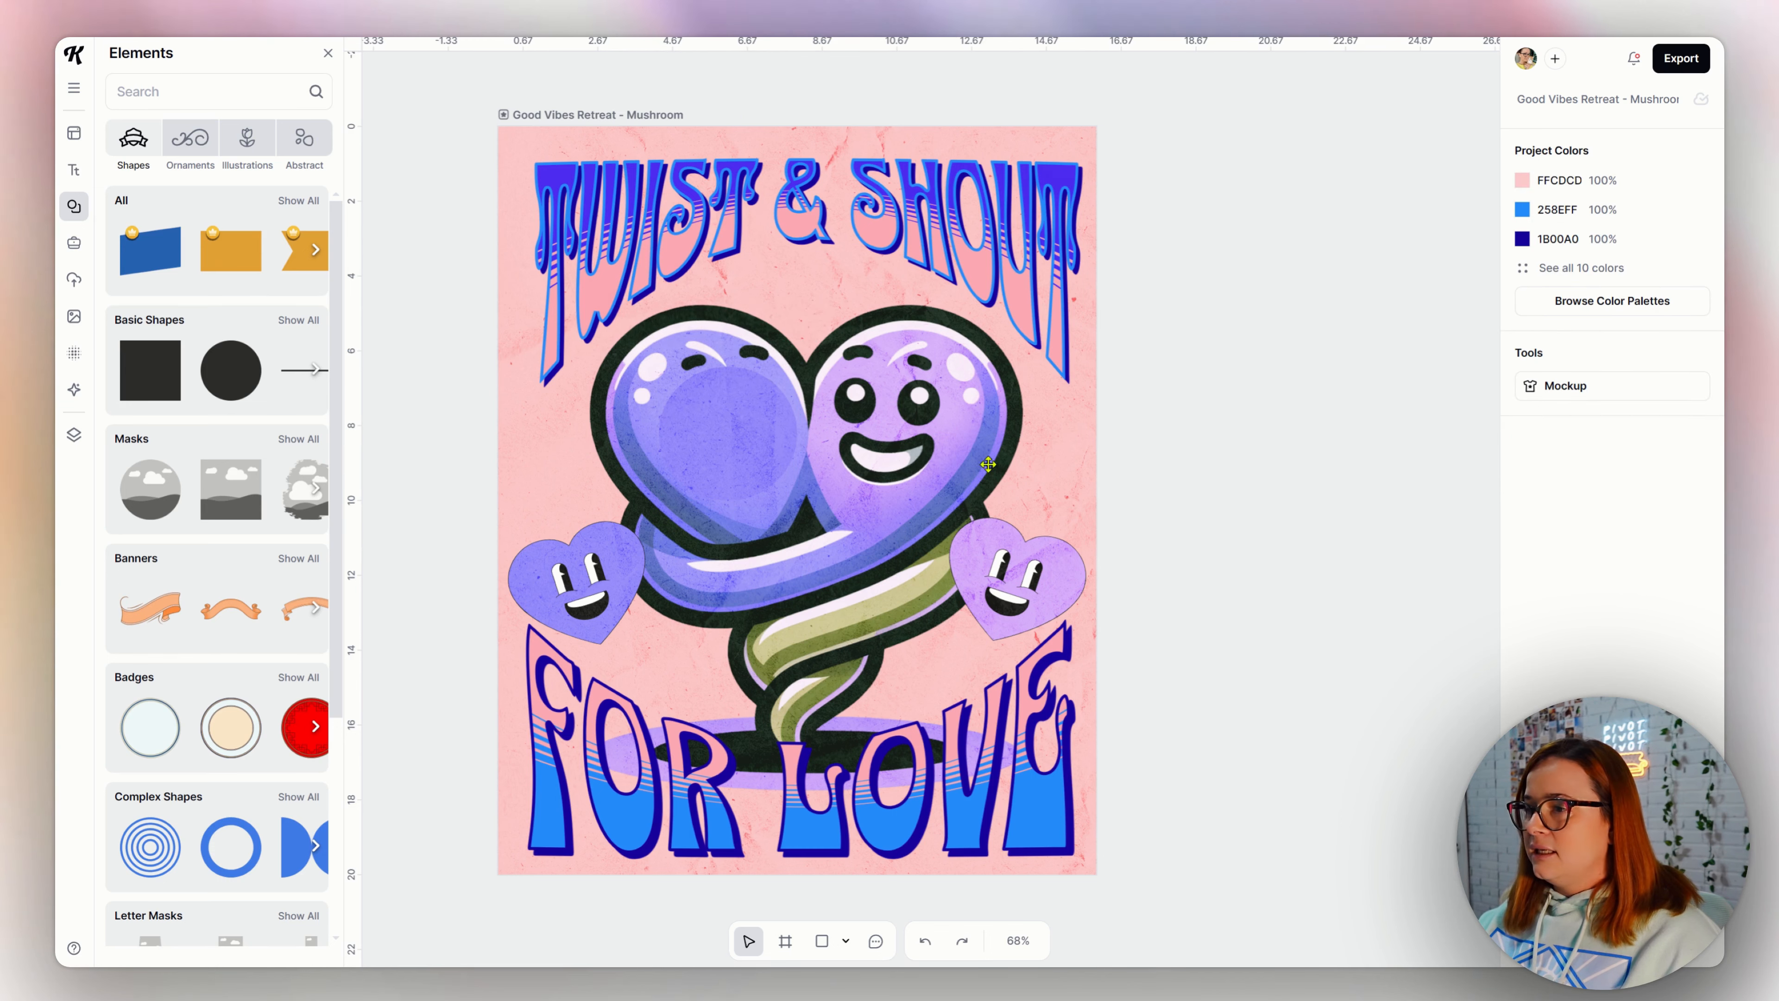
- Duplicate the circle over the purple heart's face and recolor the copy to match that heart's light purple
left_click(715, 444)
left_click_drag(716, 445, 875, 444)
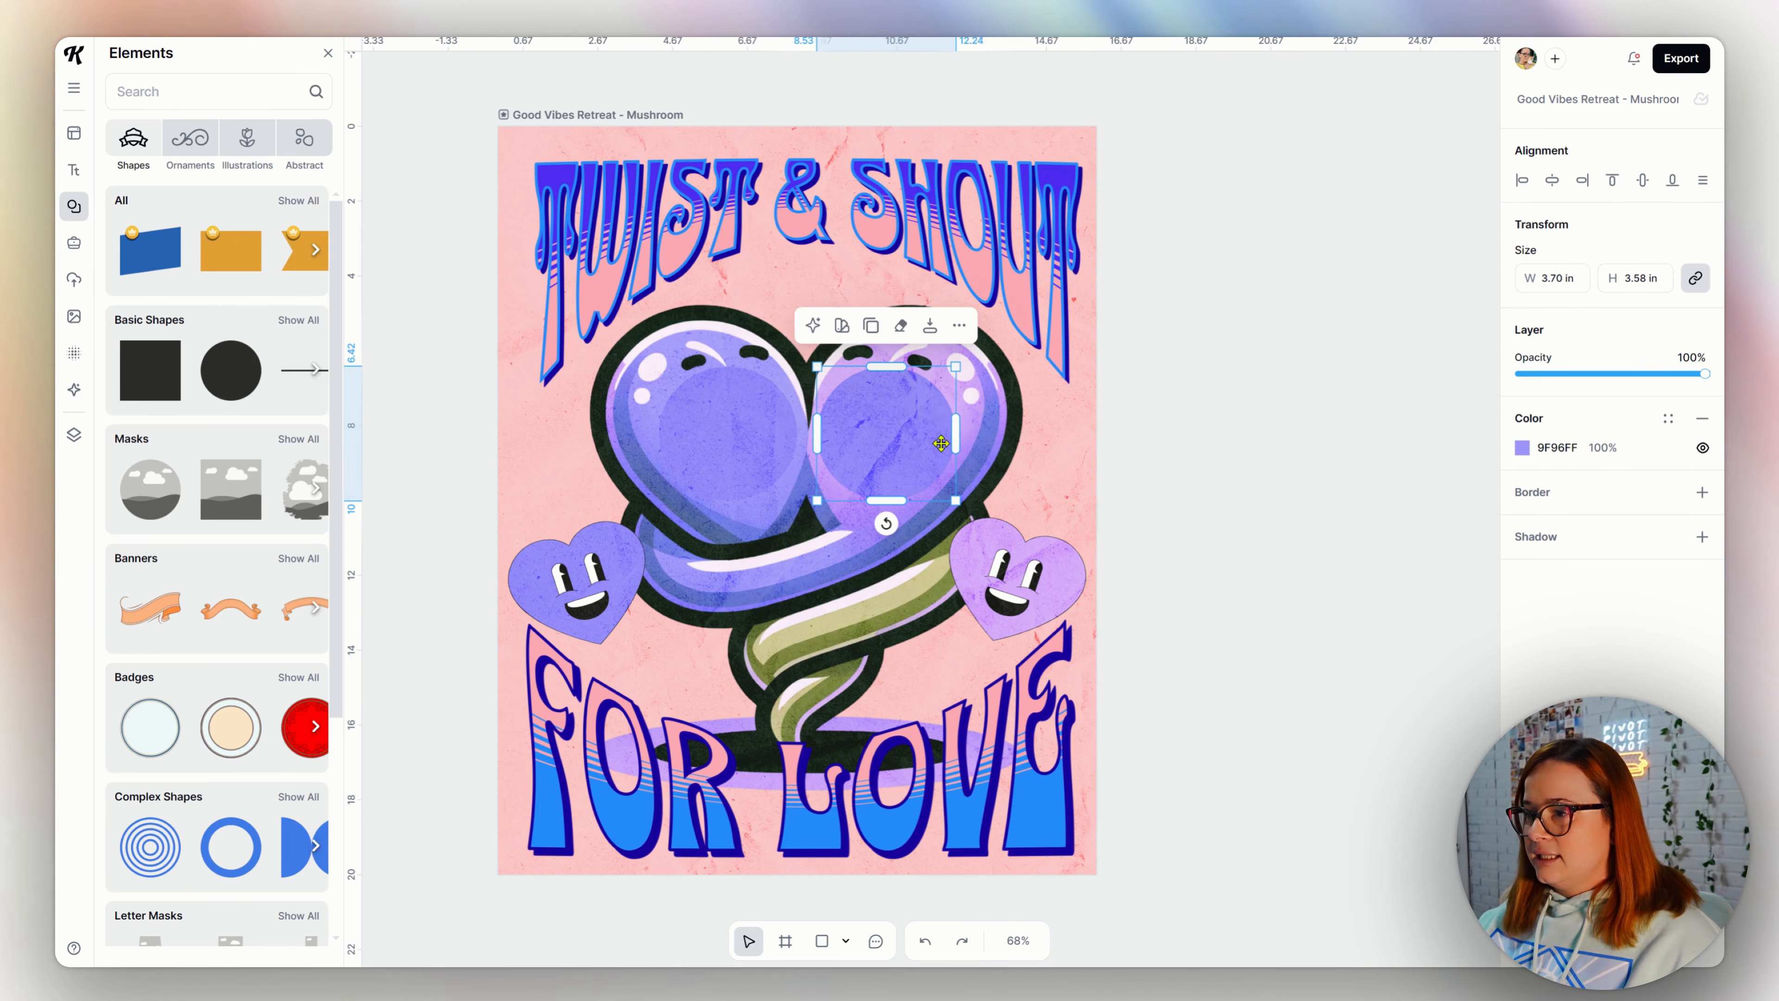
left_click(1522, 452)
left_click(468, 484)
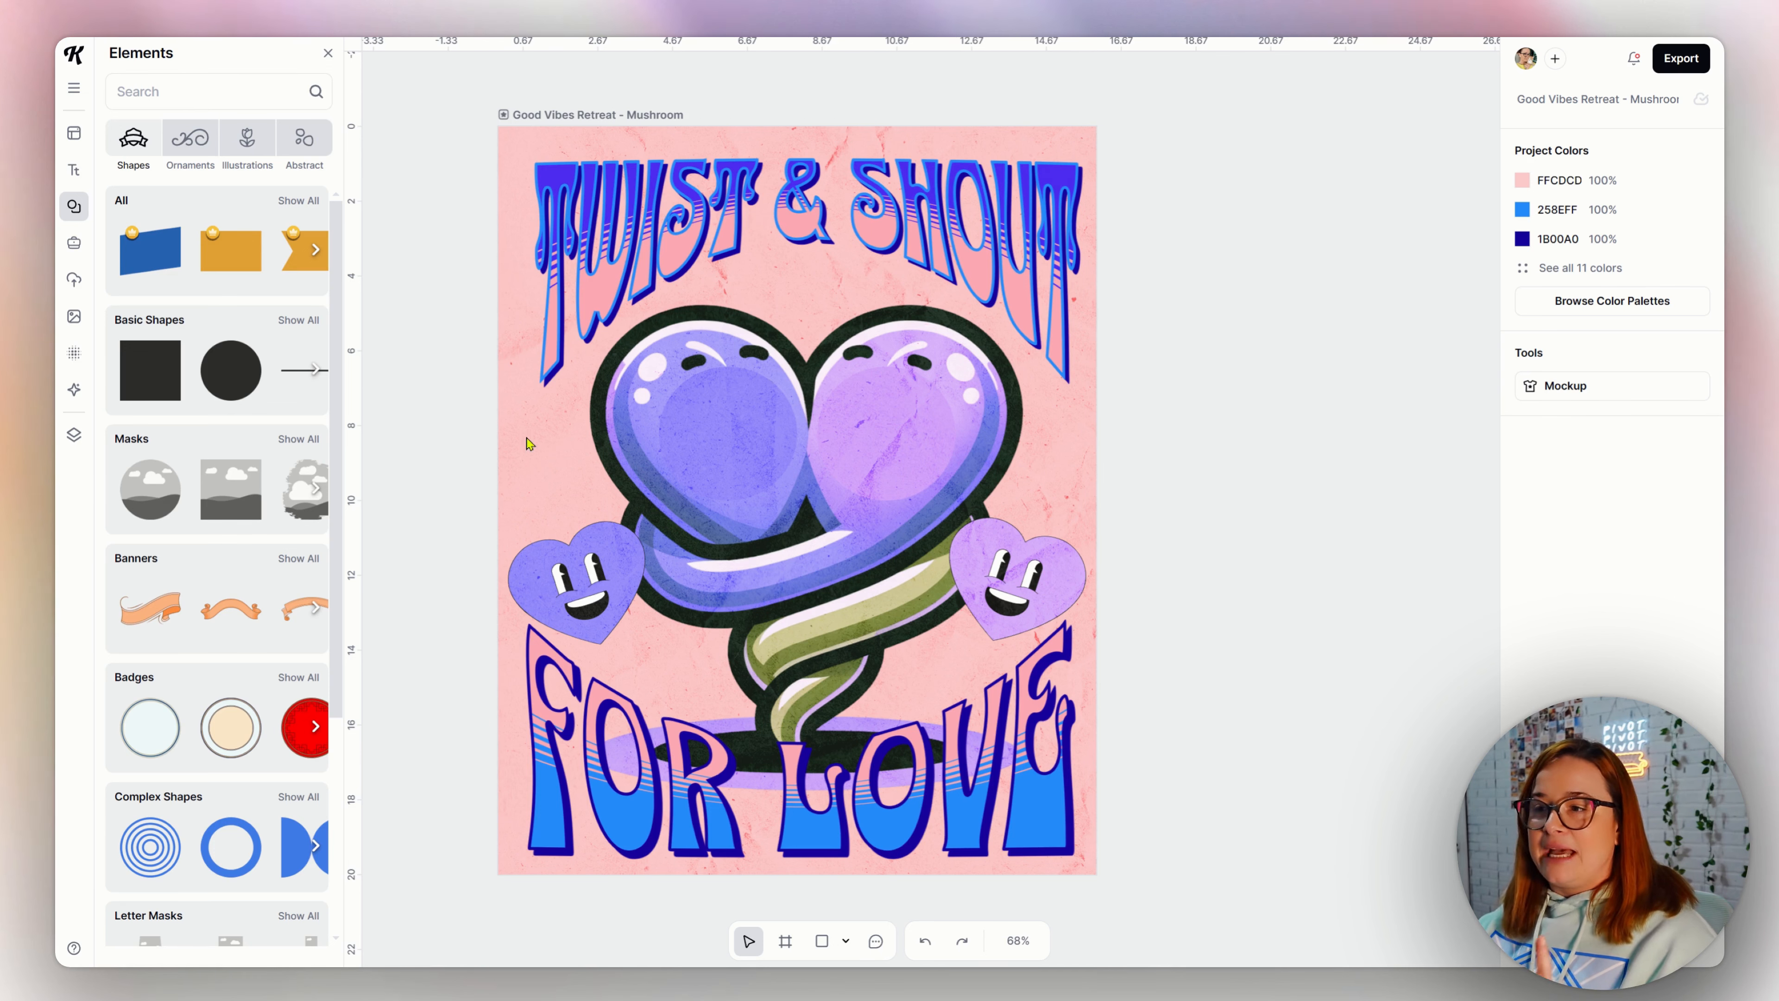
- Add the smiling cartoon face from the Mascots illustrations onto the purple heart, about 3.25 by 4.43 in and slightly tilted
left_click(213, 133)
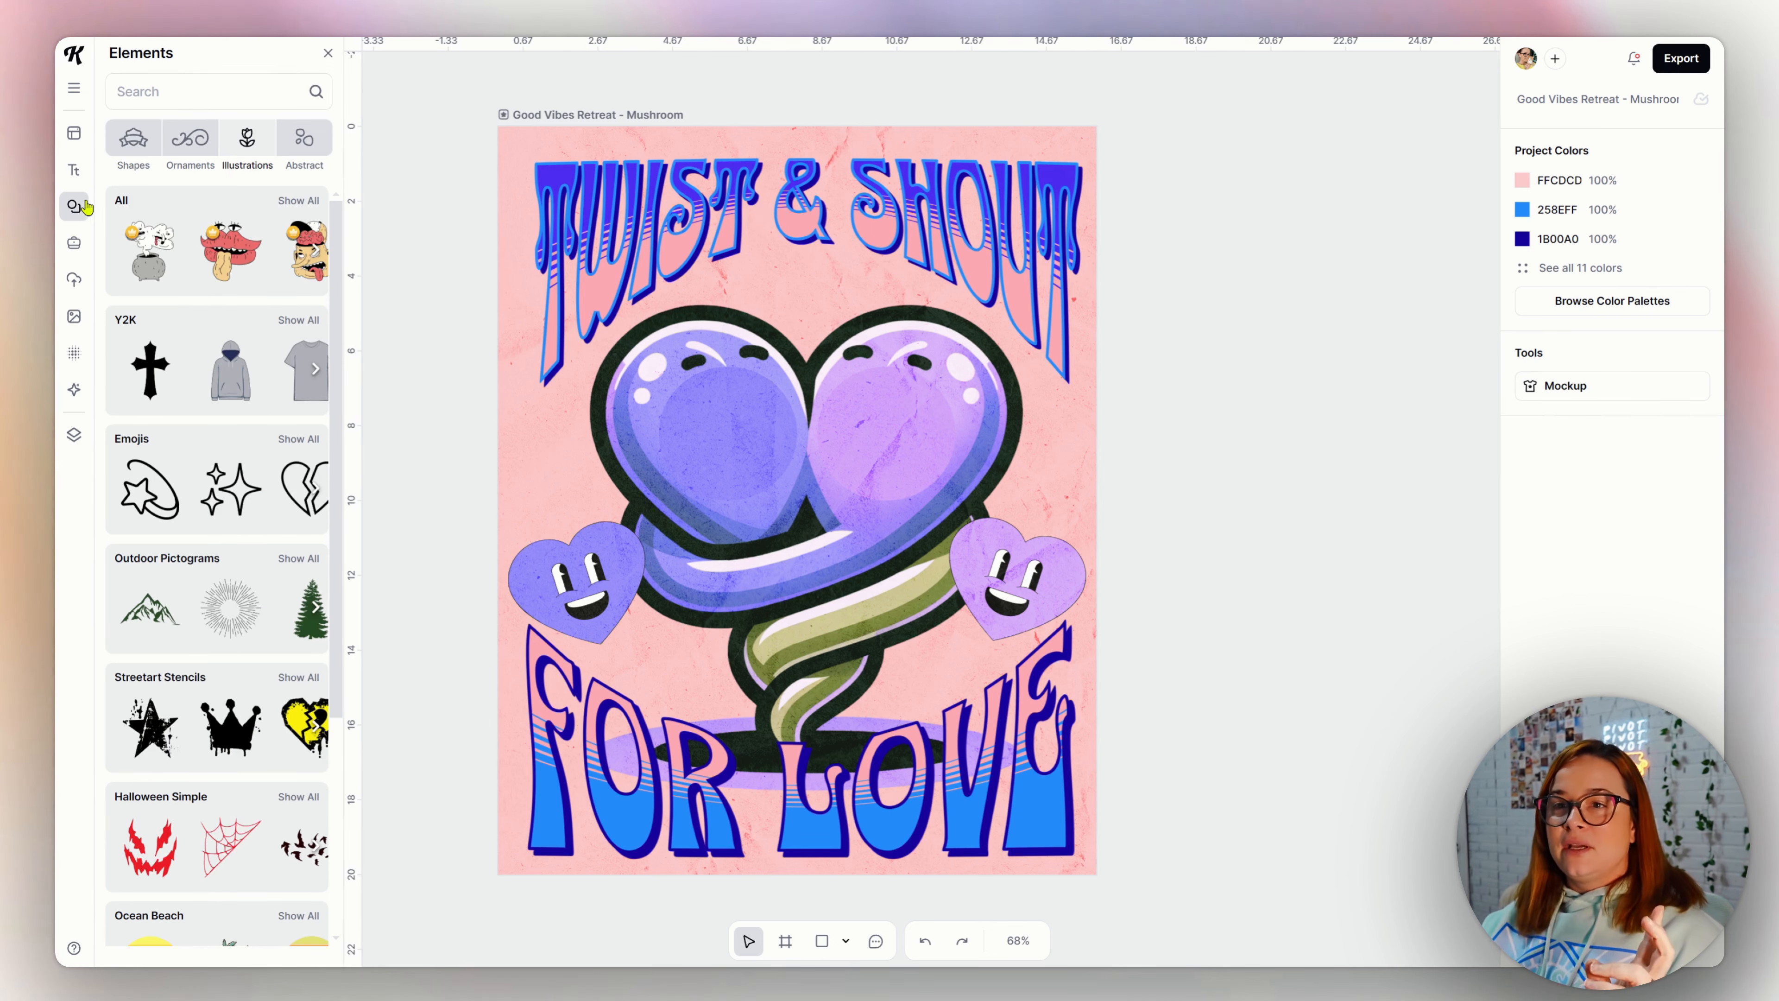
left_click(246, 139)
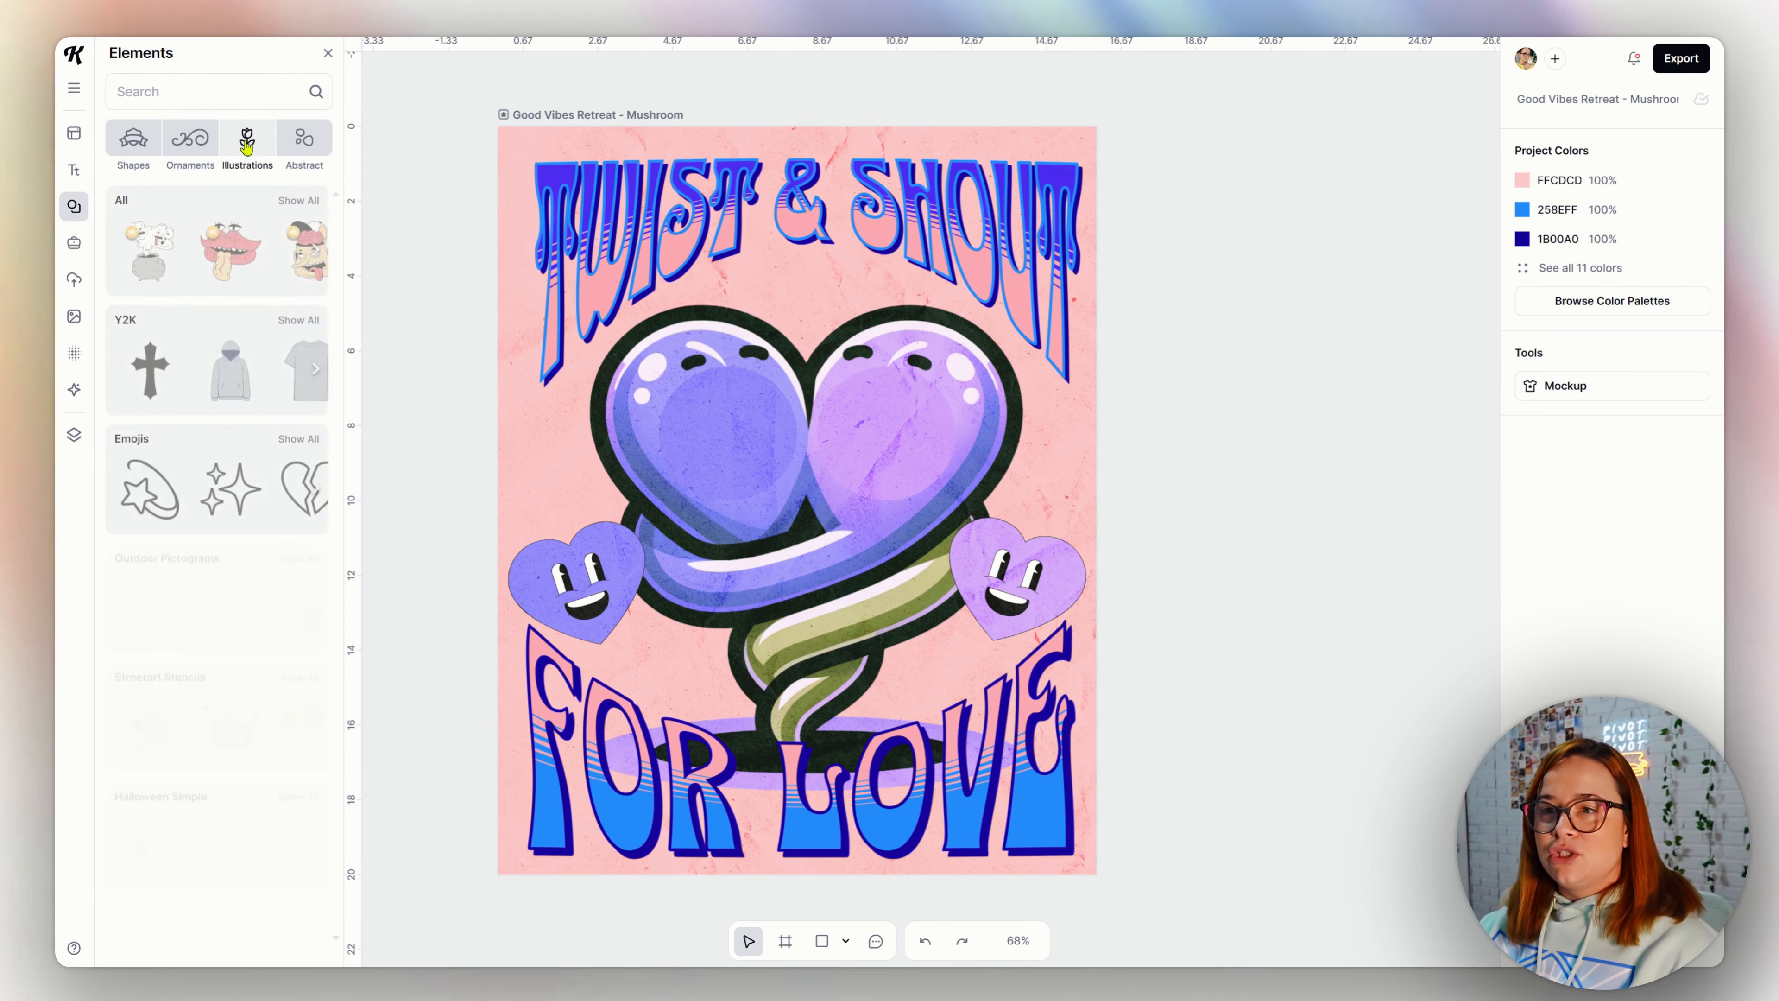
scroll(238, 392, "down", 10)
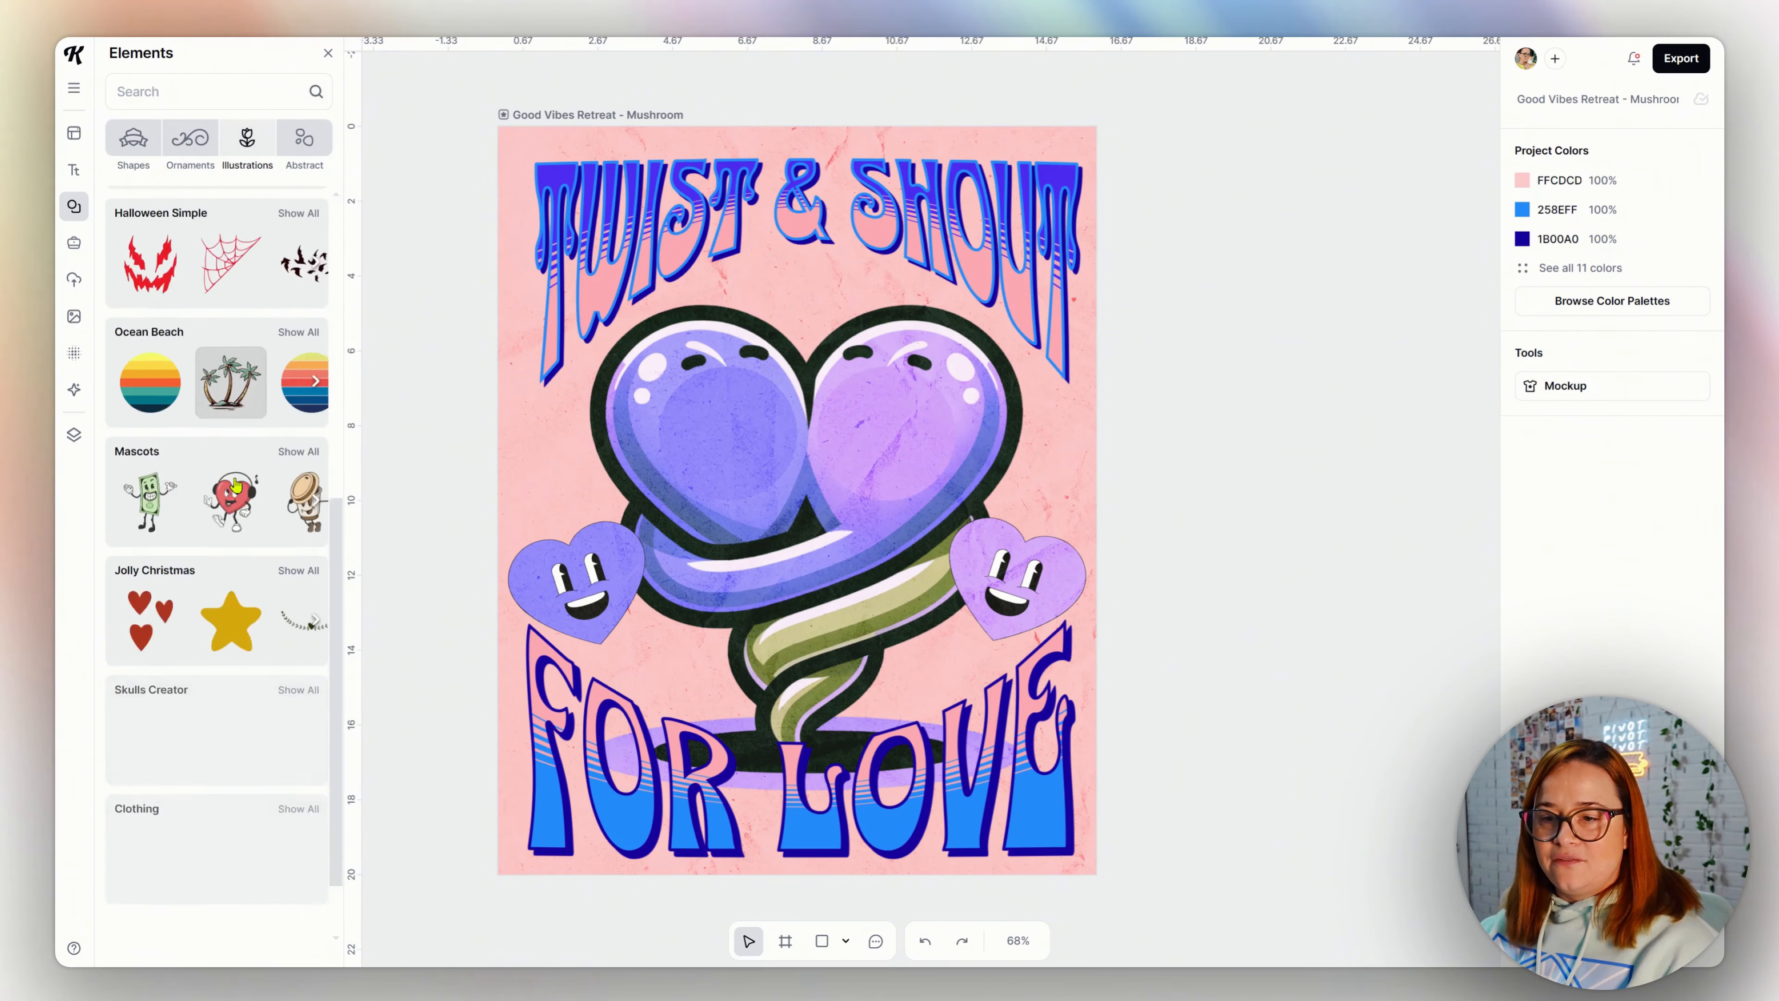
left_click(300, 363)
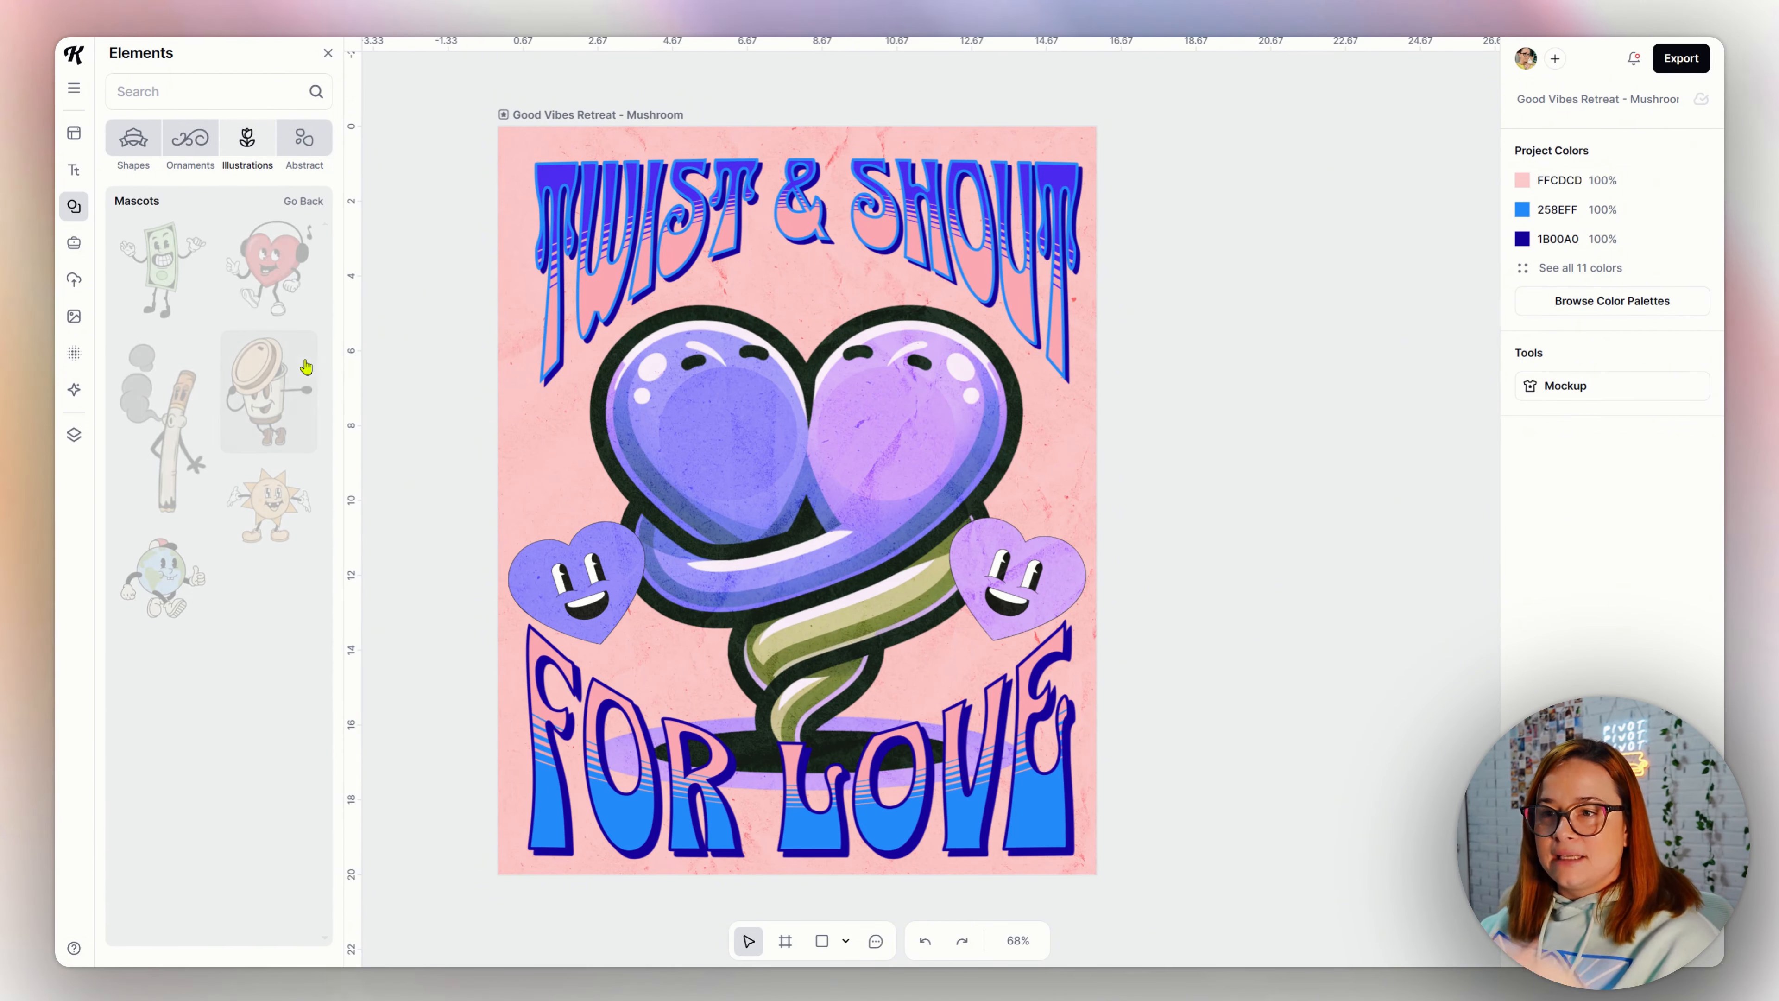
scroll(273, 561, "down", 5)
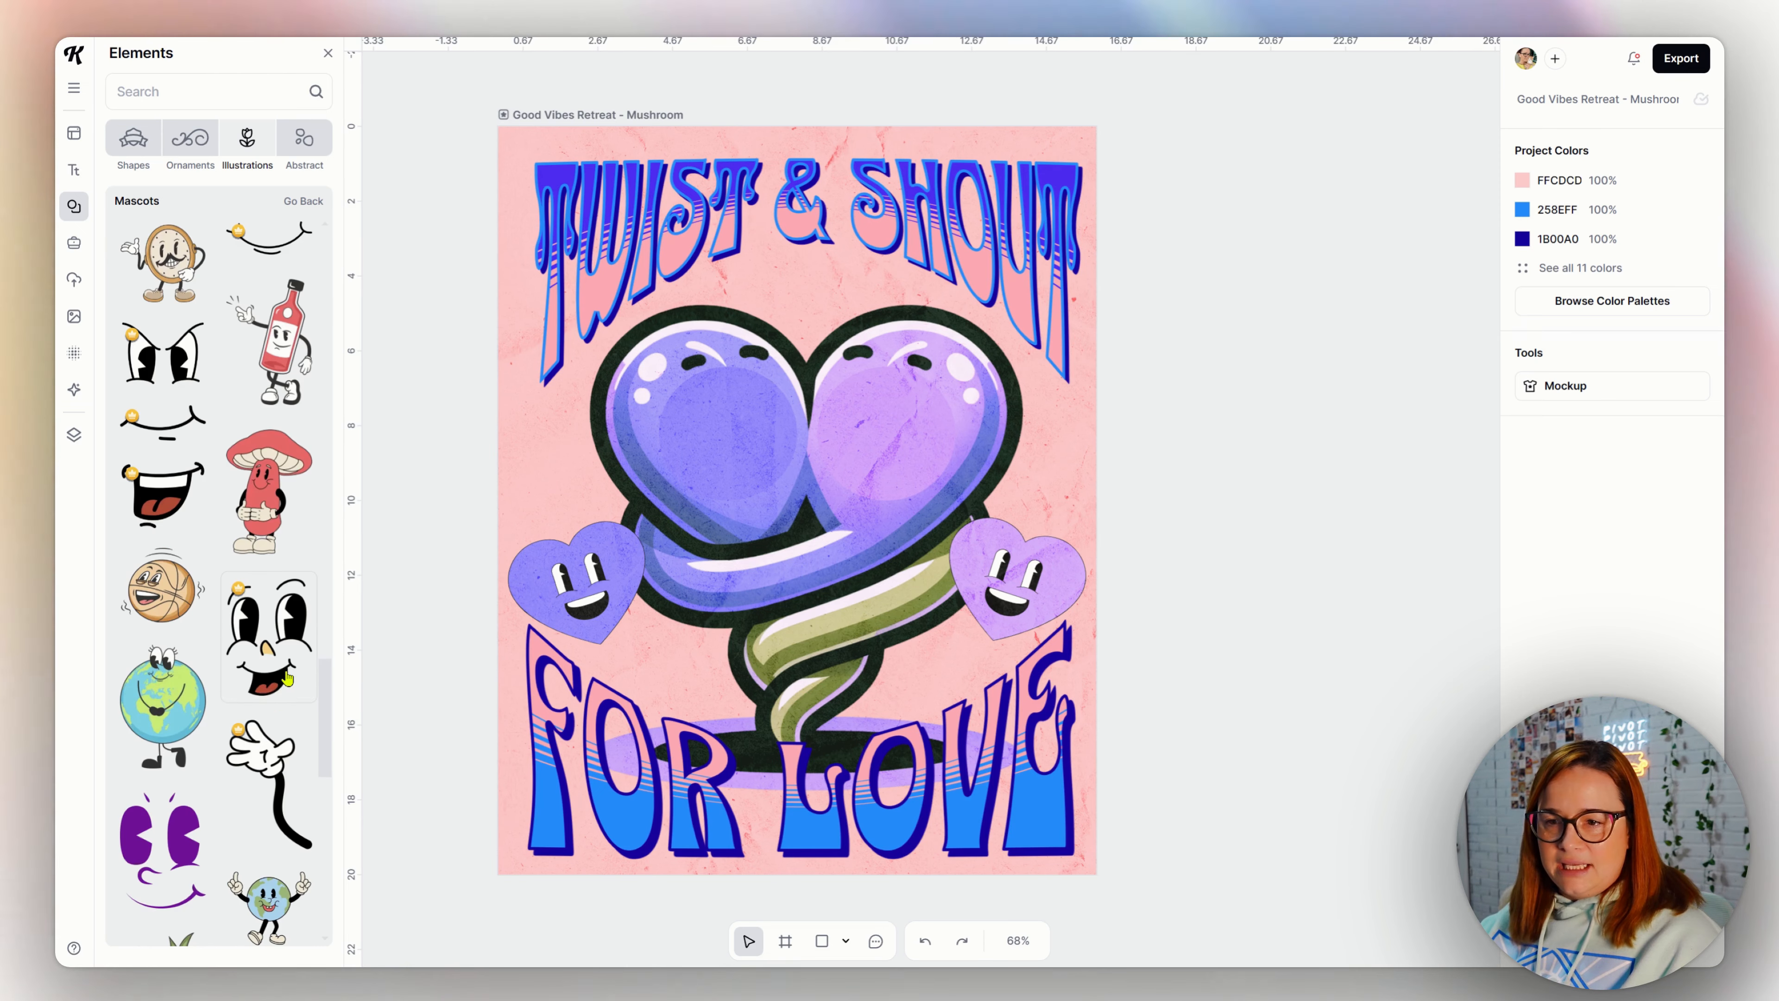
left_click(270, 621)
left_click_drag(911, 345, 881, 410)
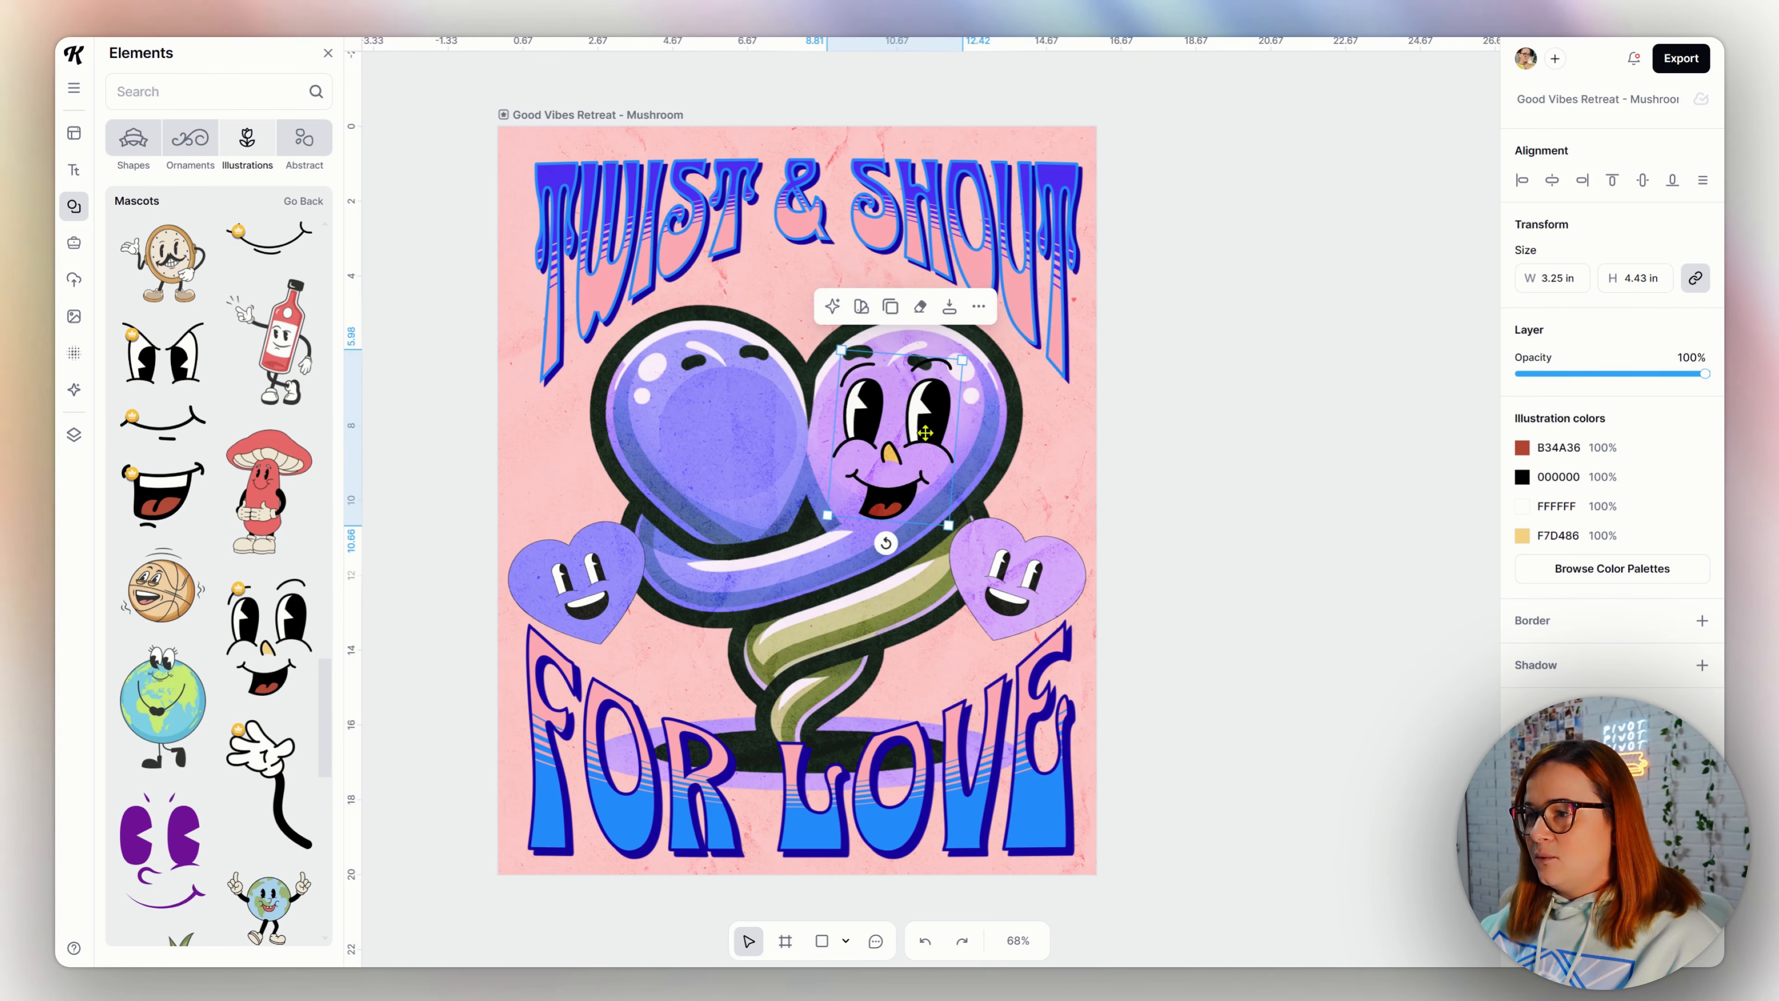
left_click_drag(920, 431, 915, 427)
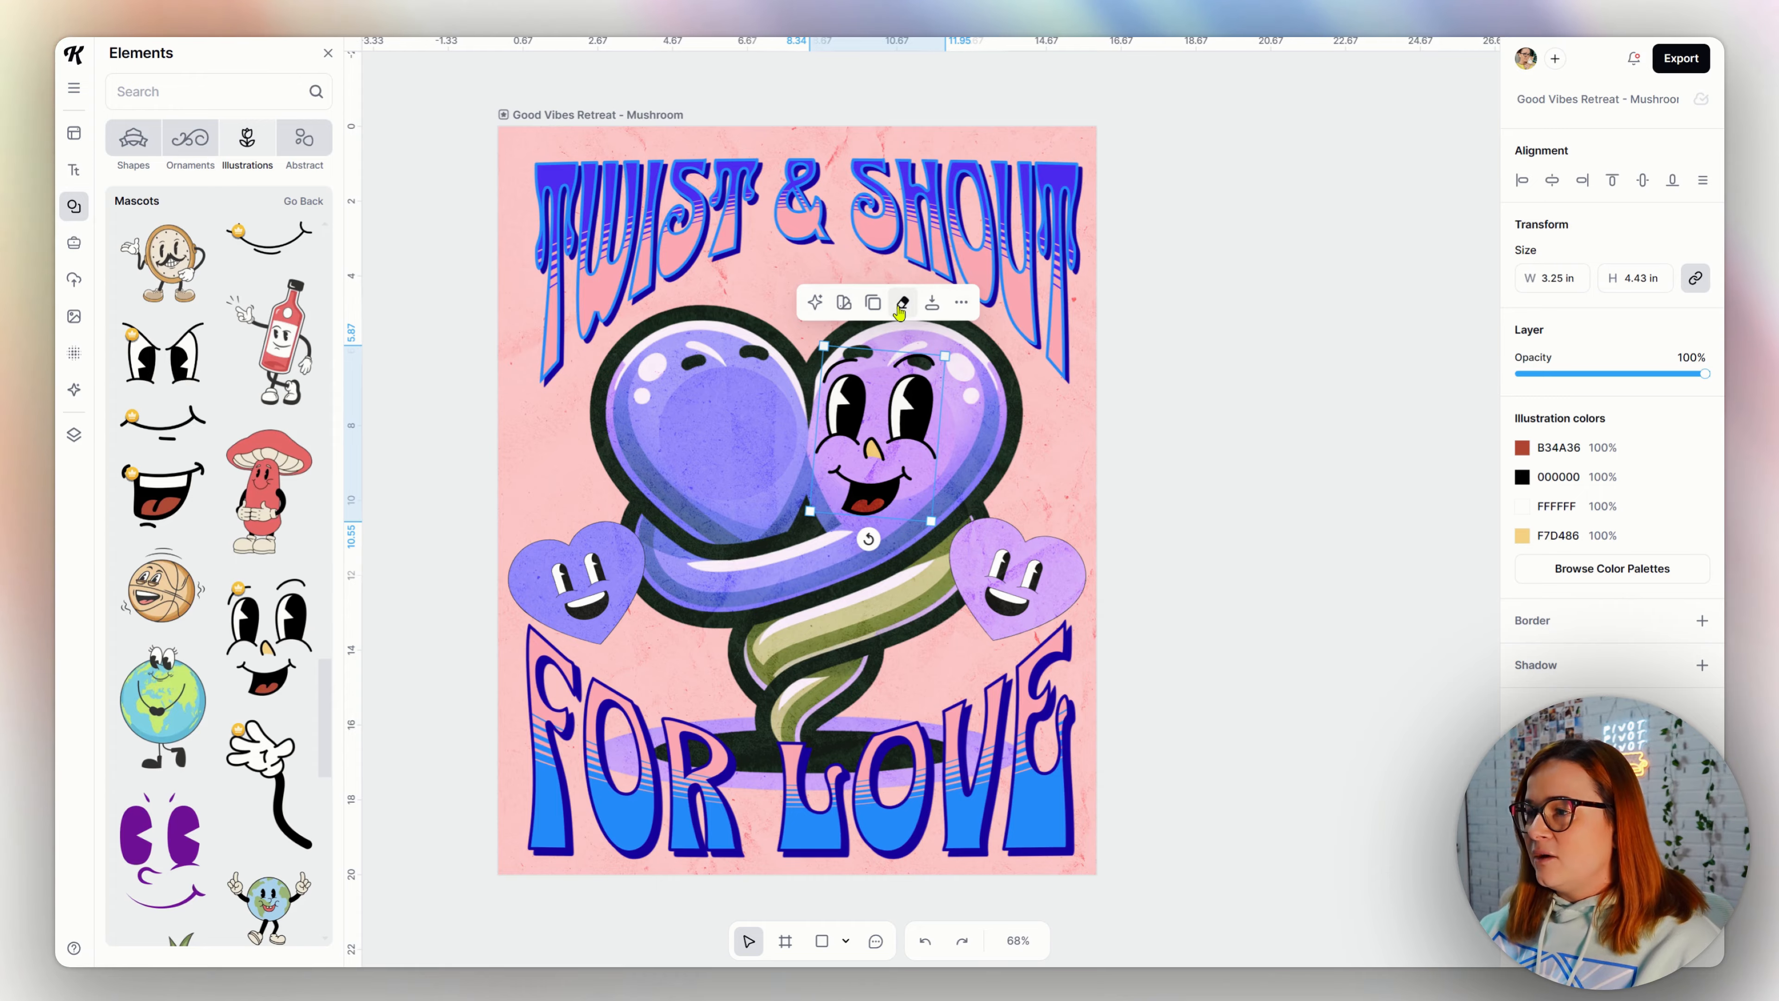
- Erase the eyebrows from the cartoon face on the purple heart
left_click(899, 309)
left_click(925, 551)
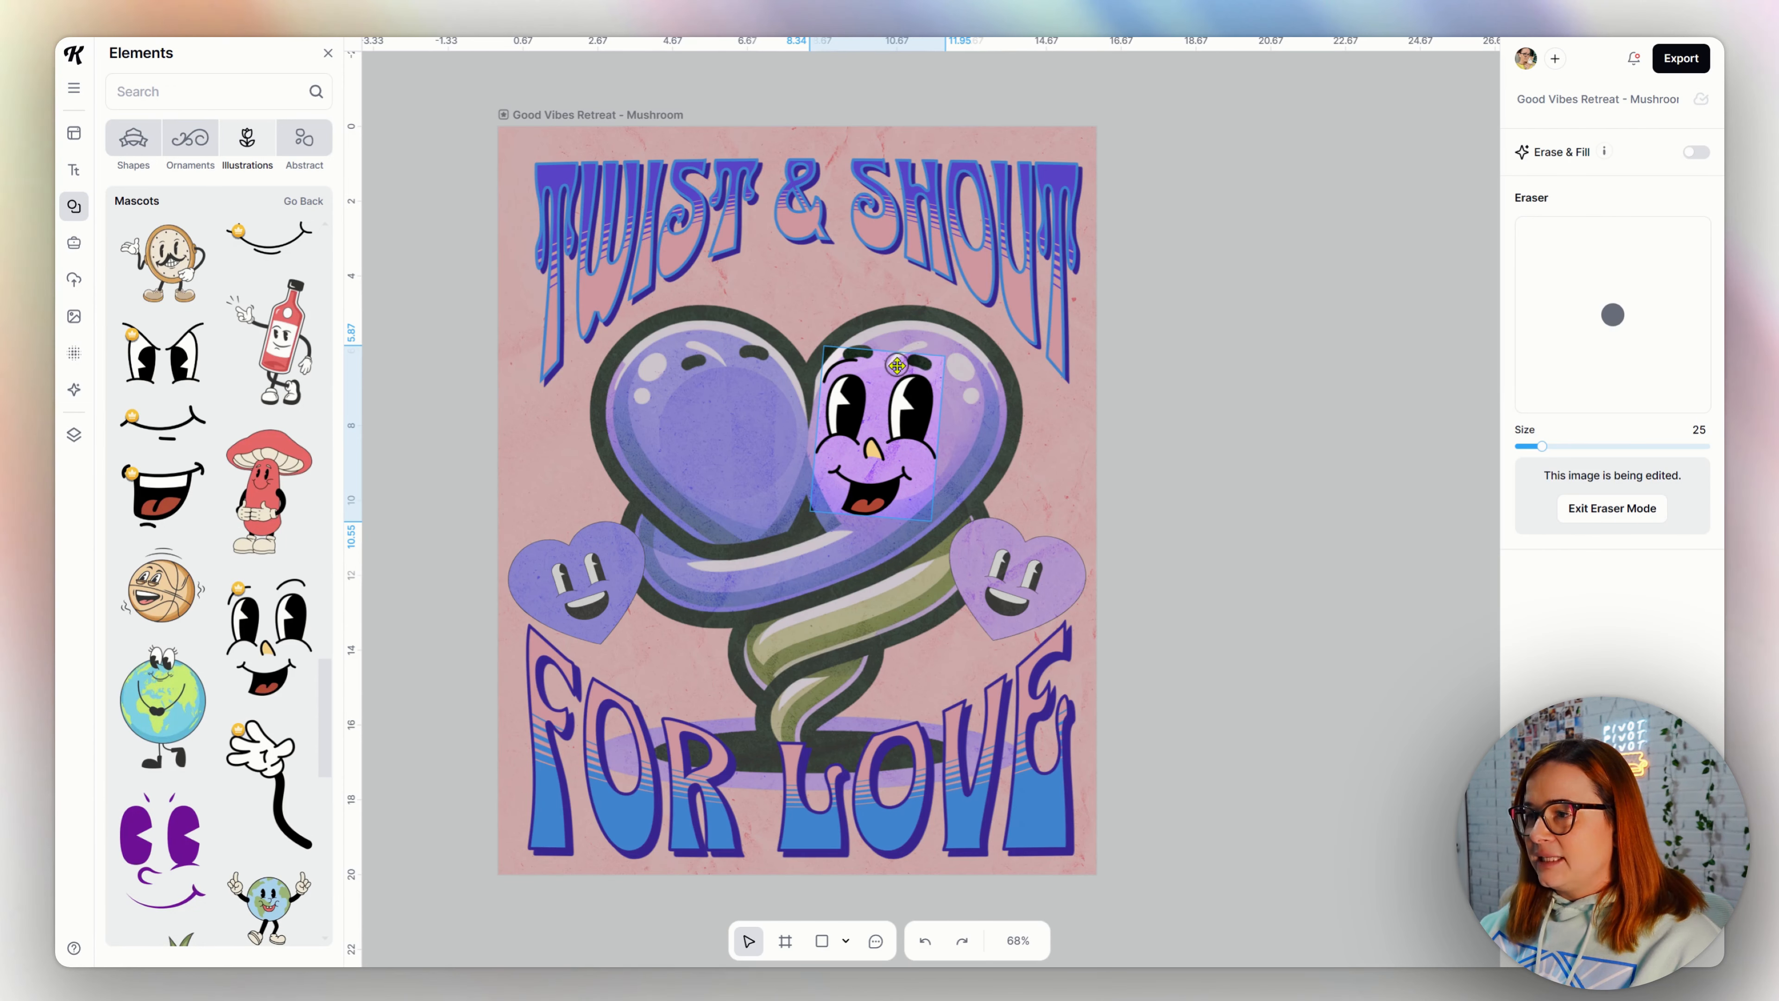
mouse_move(897, 365)
left_mouse_down()
mouse_move(837, 363)
mouse_move(814, 387)
left_mouse_up()
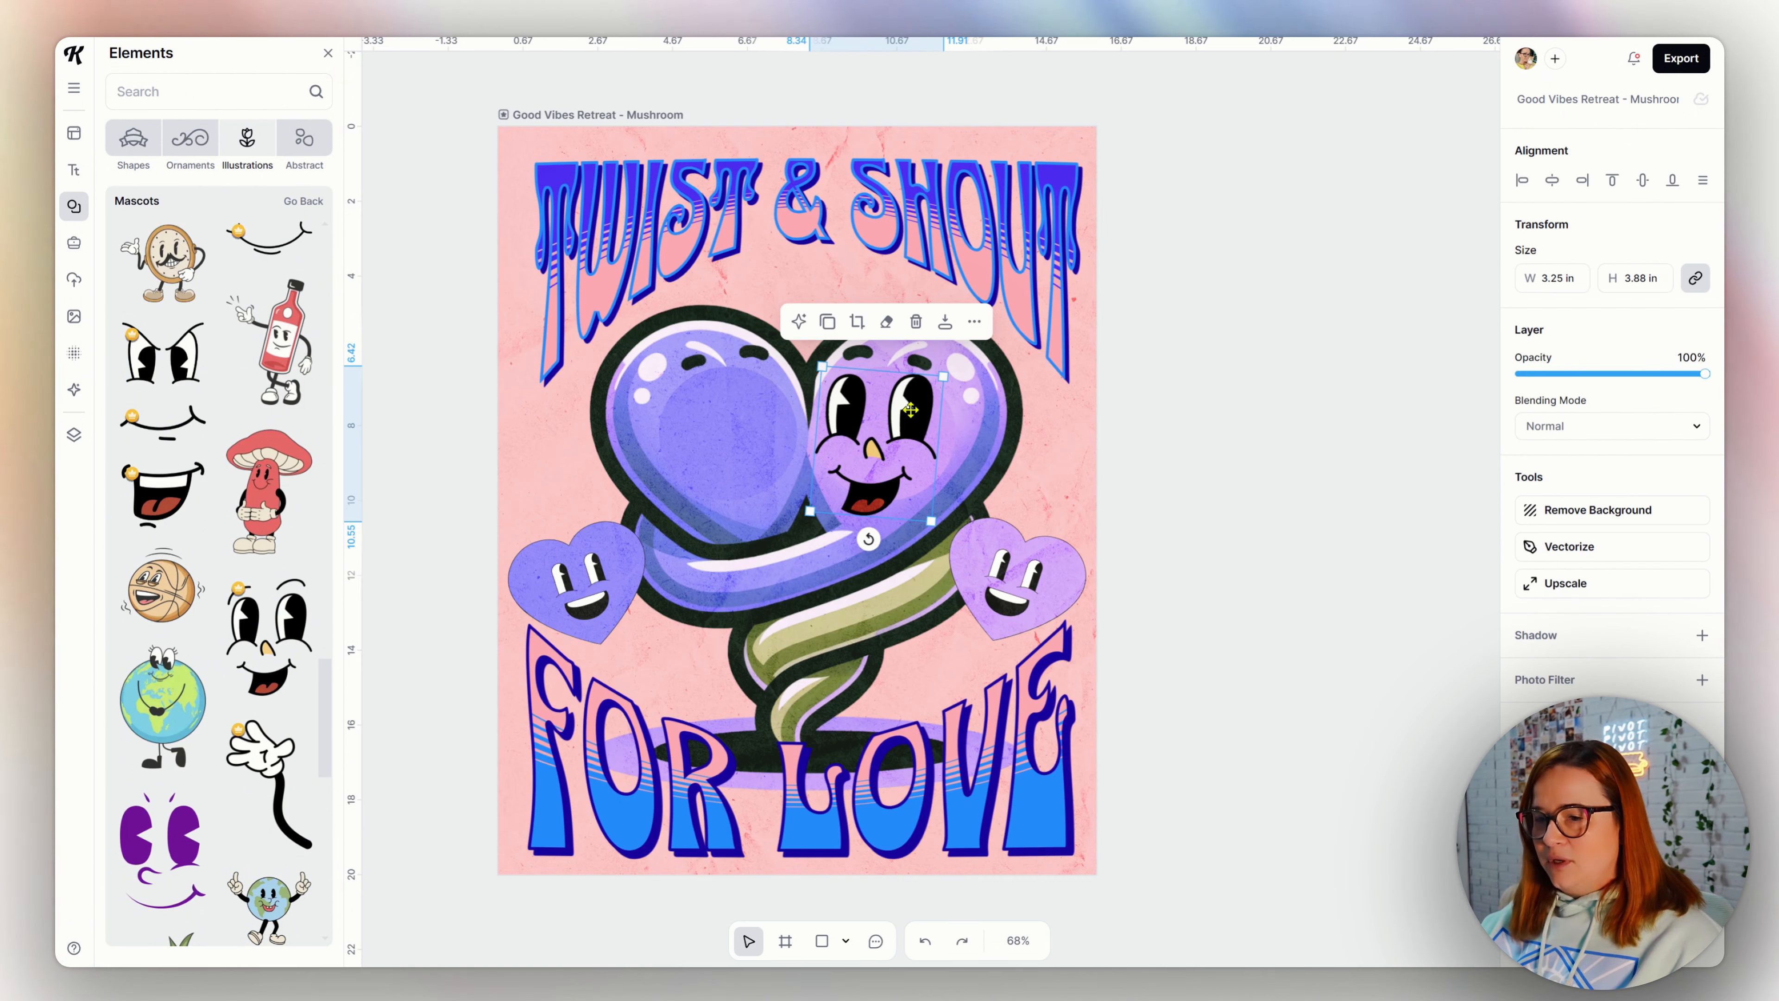
- Duplicate the cartoon face onto the blue heart, flip the copy horizontally and center it on that heart
left_click_drag(902, 407, 741, 387)
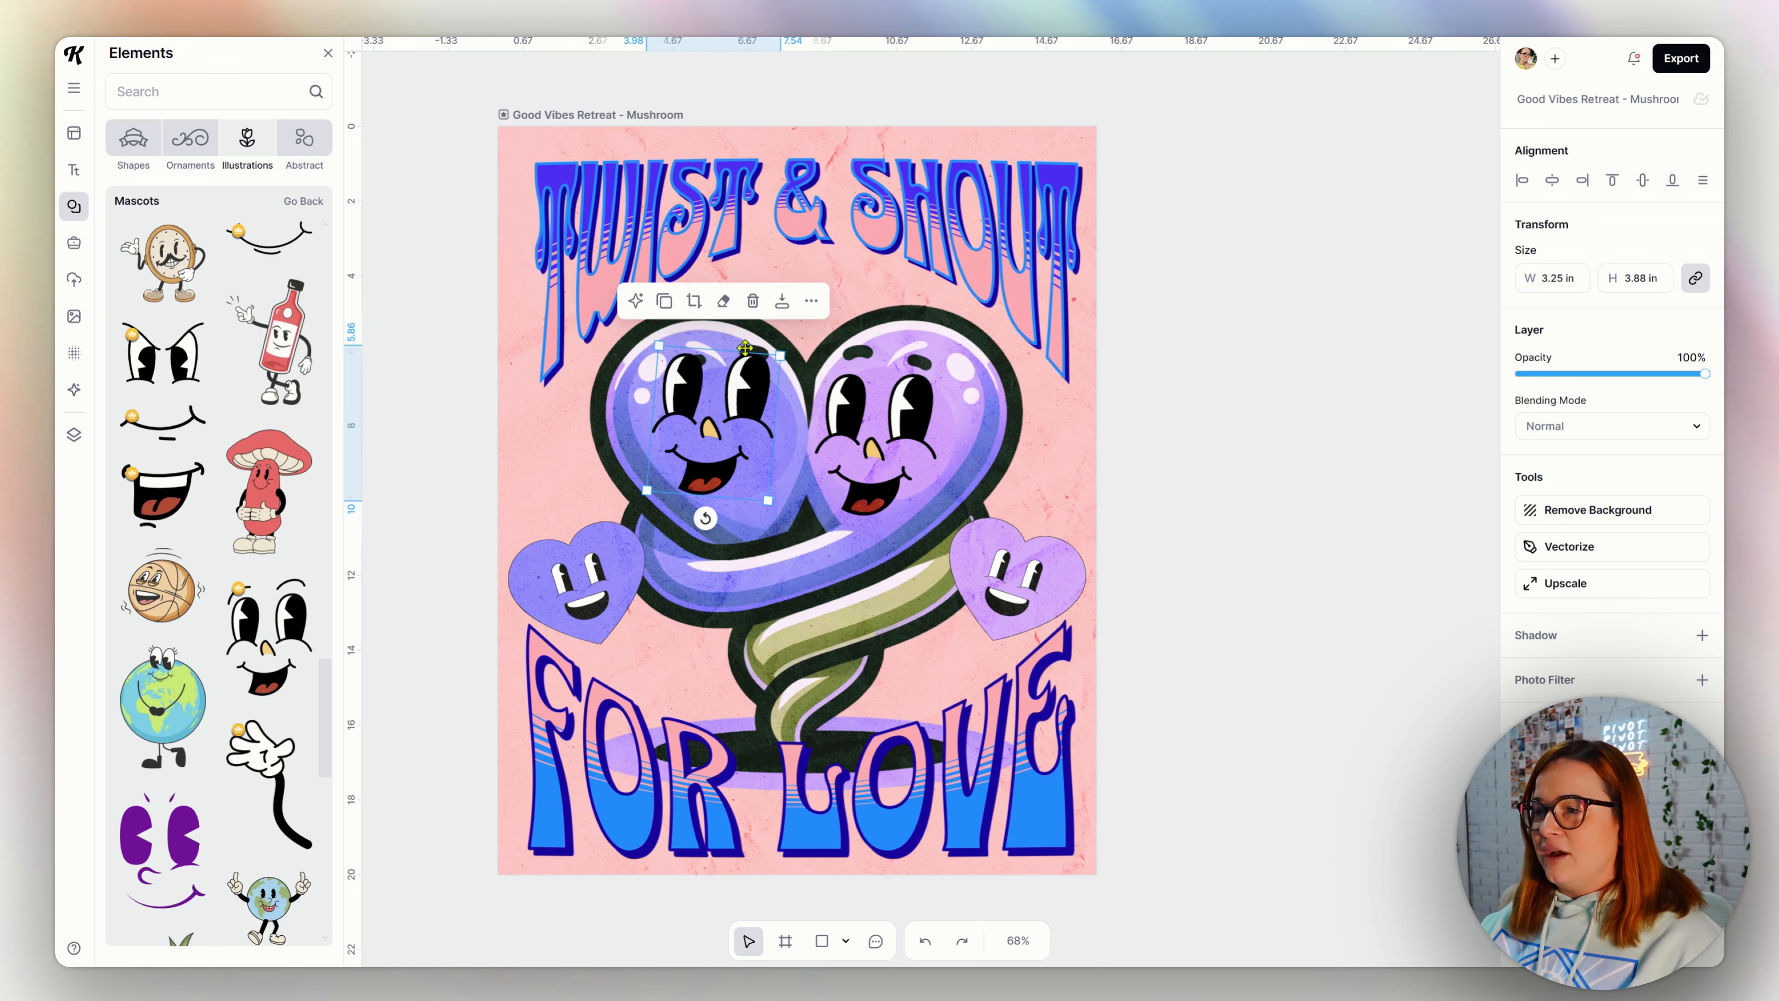
left_click(812, 300)
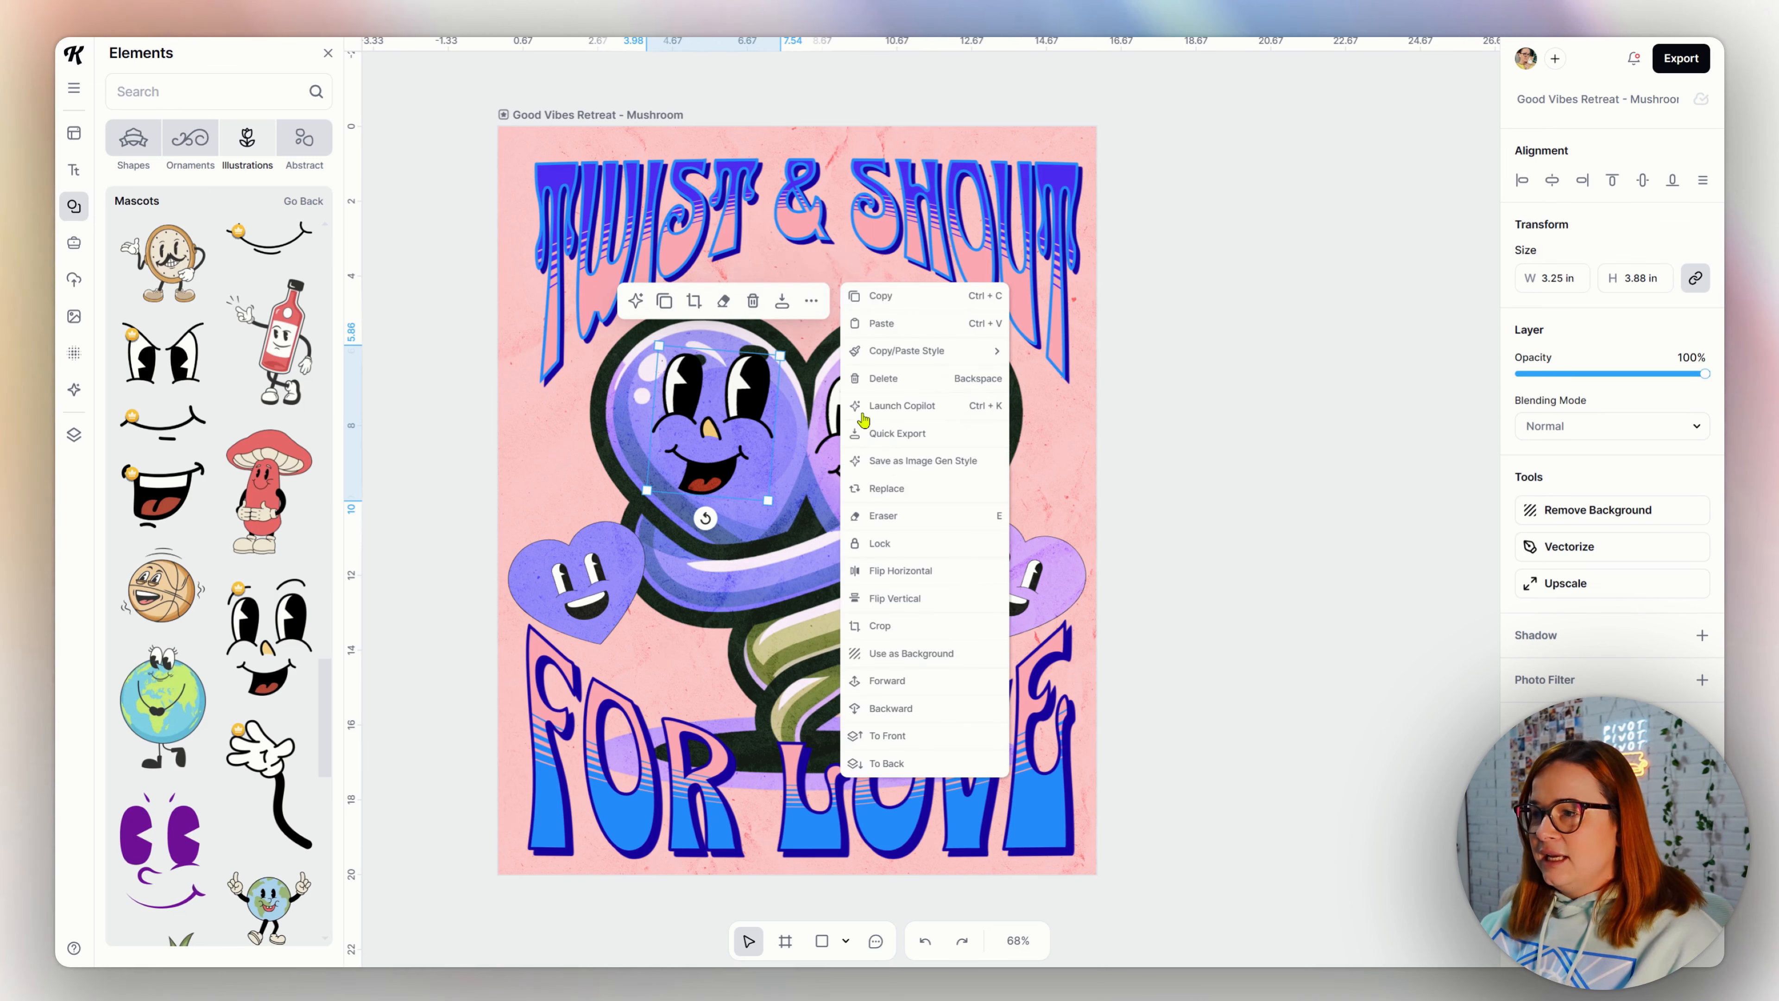
left_click(890, 573)
left_click_drag(735, 397, 755, 419)
left_click(1227, 433)
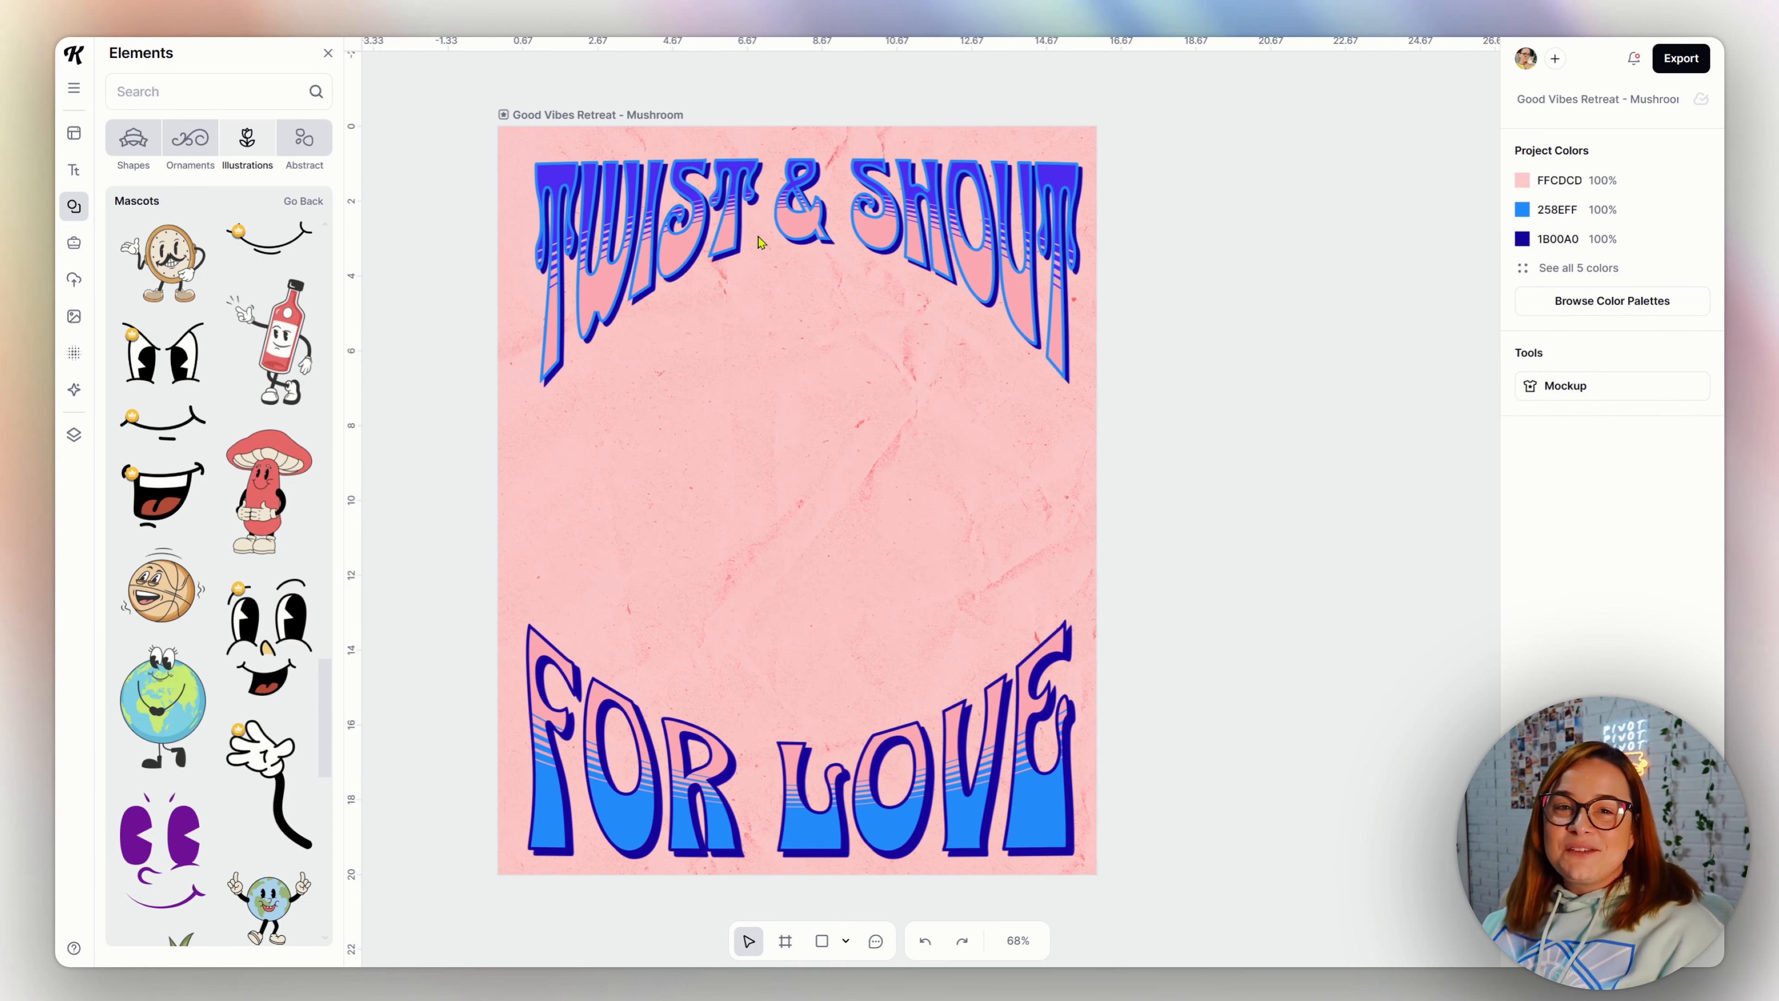
- Replace the upper text with BE MINE and the lower text with VALENTINE
double_click(700, 230)
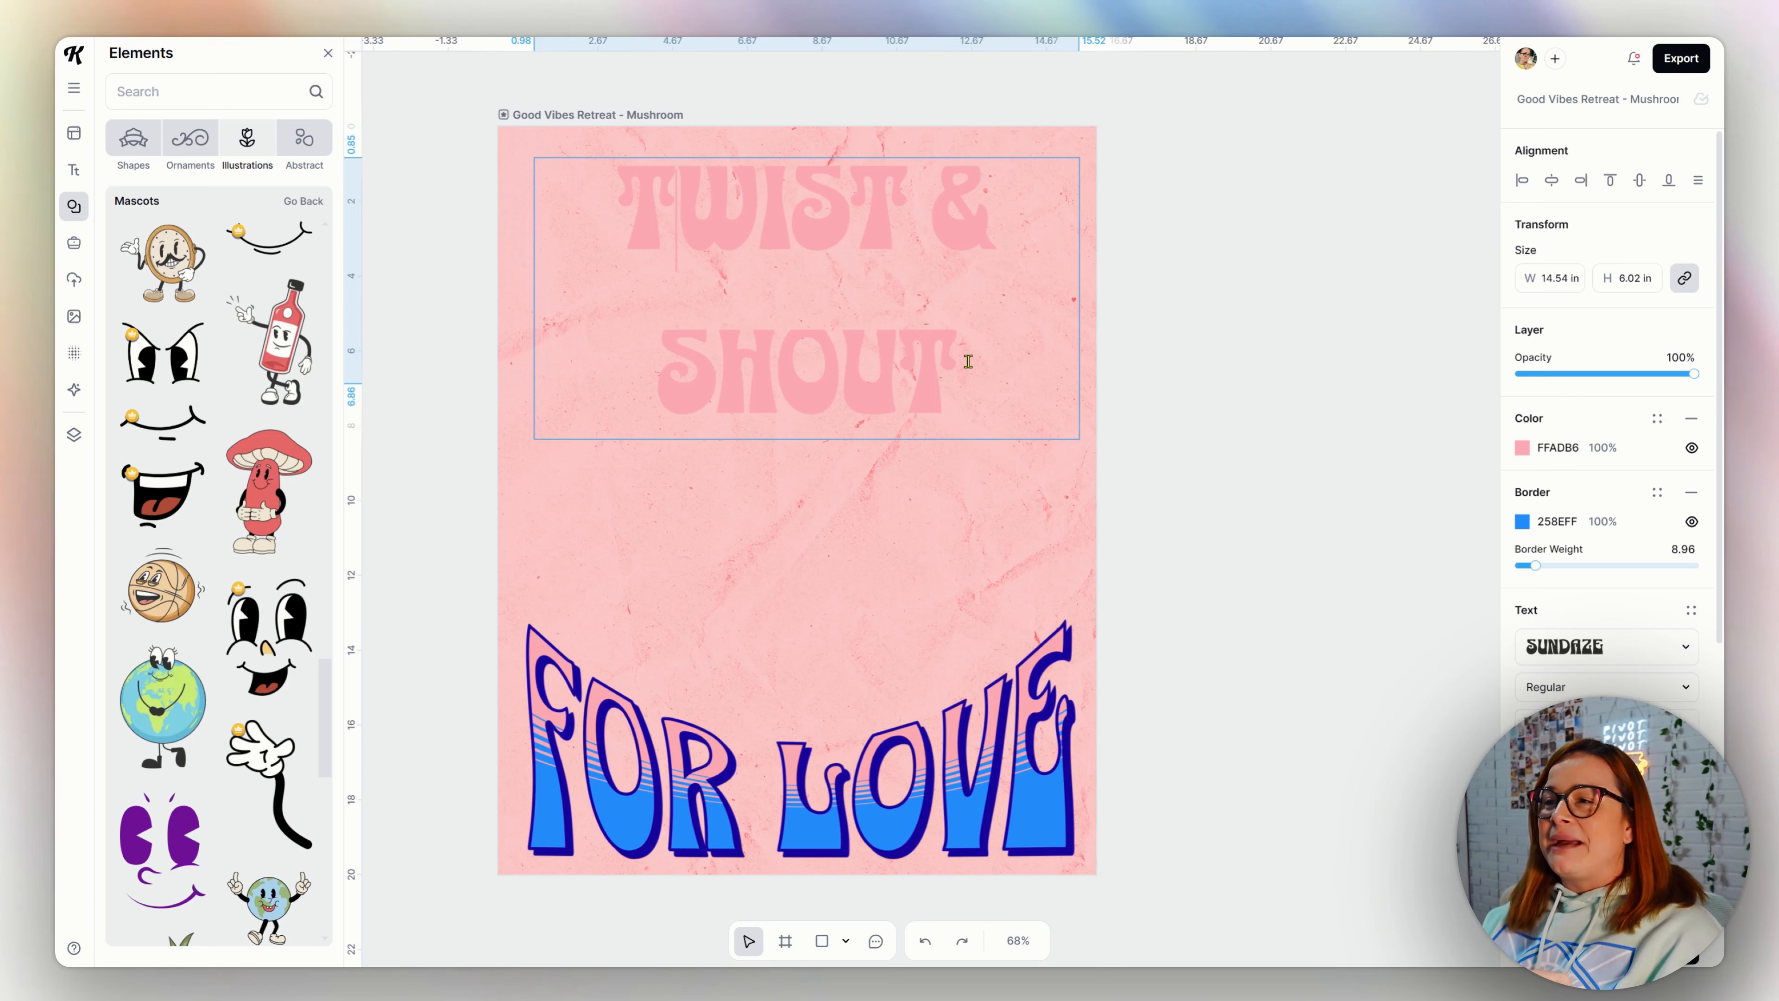
left_click_drag(696, 267, 637, 230)
type("BE")
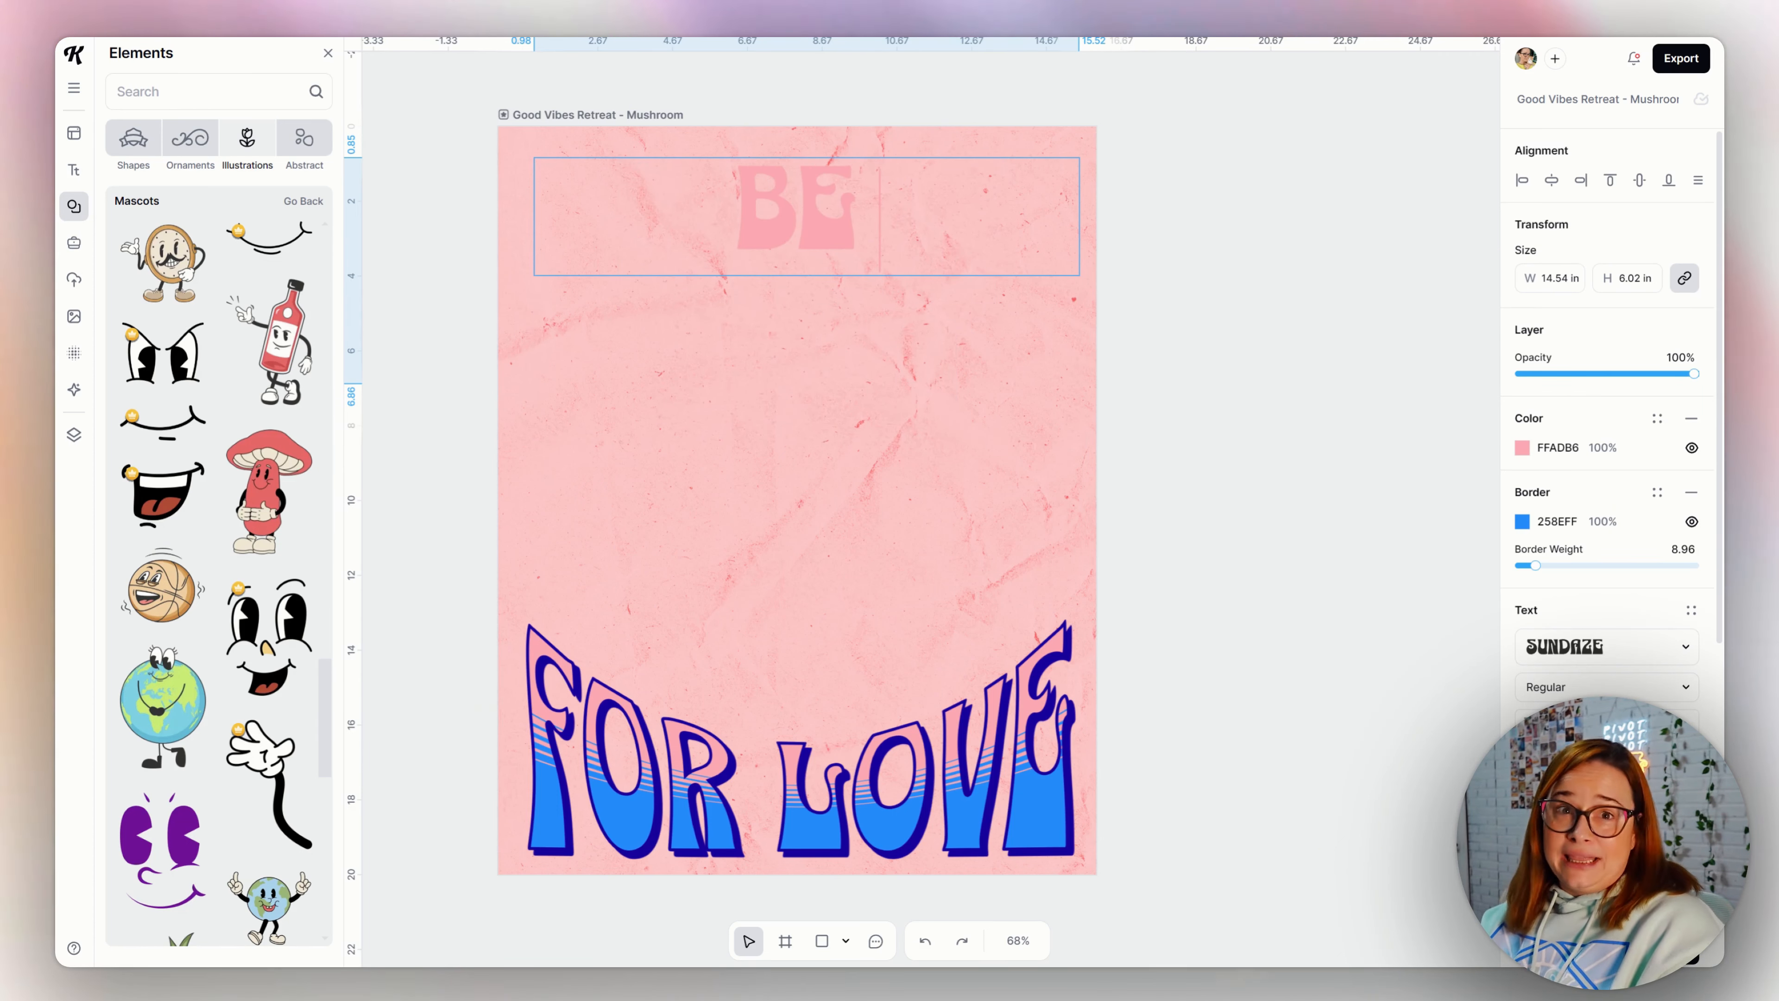
type(" MINE")
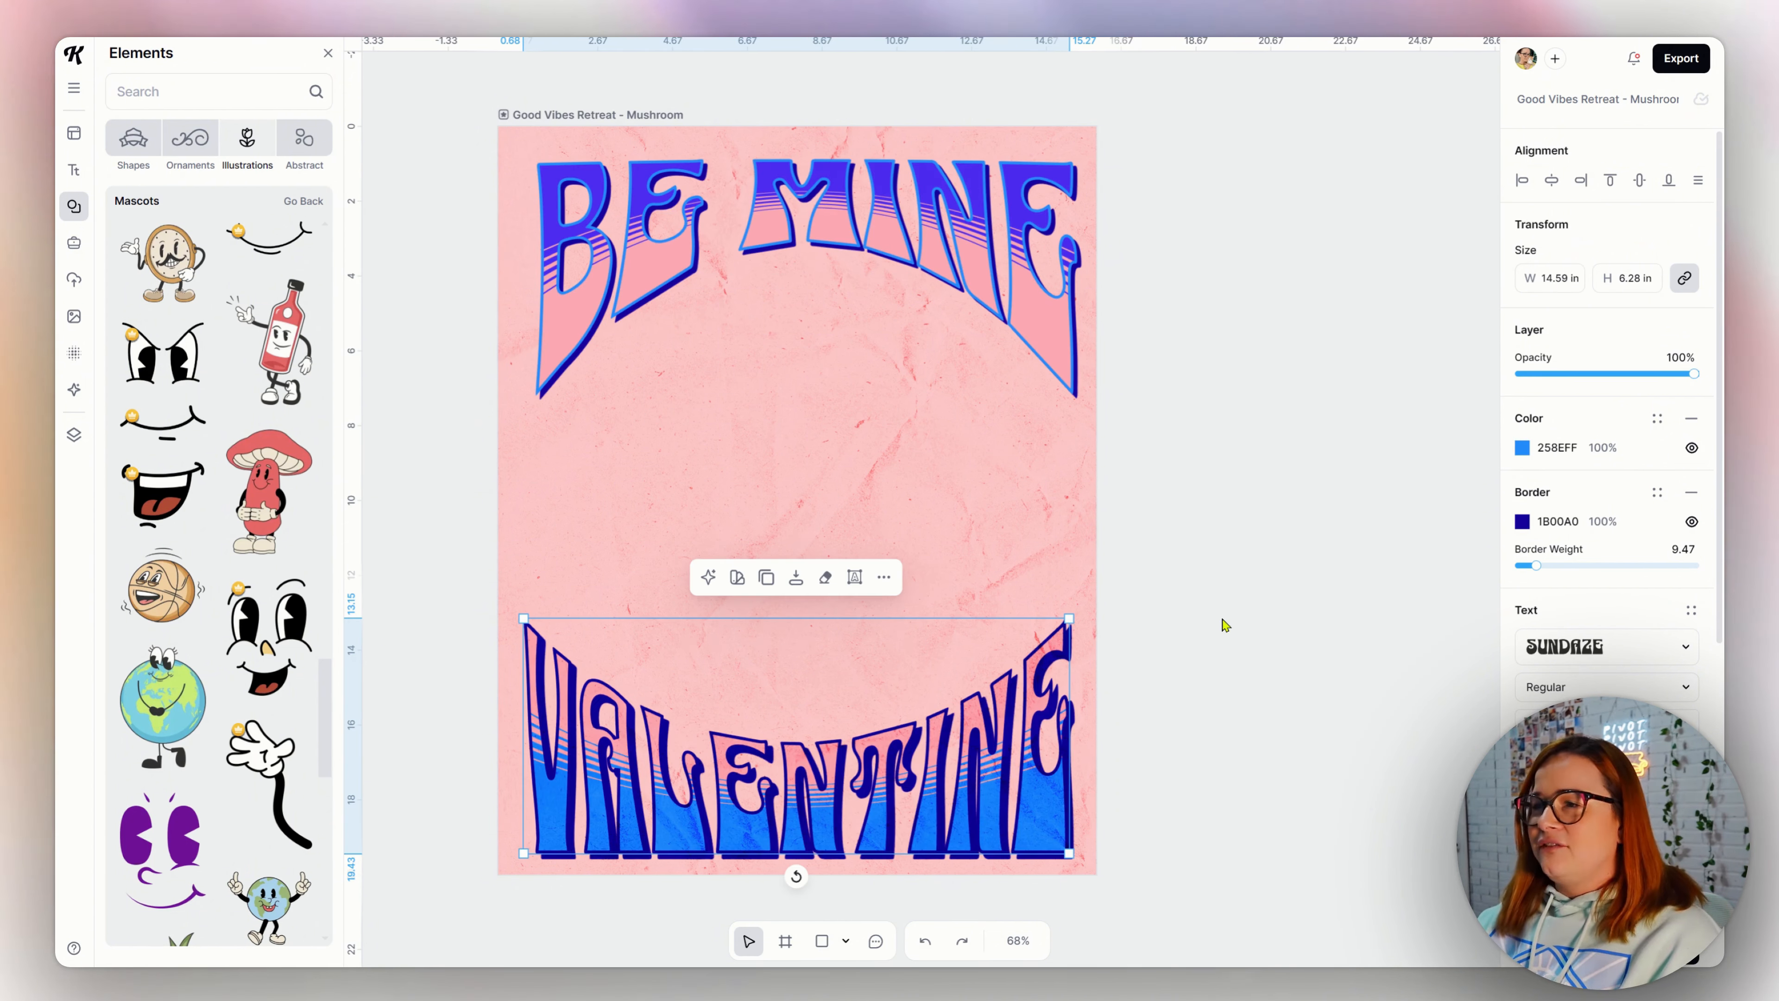
- Apply the Candy Shop color palette to the whole poster
left_click(1120, 741)
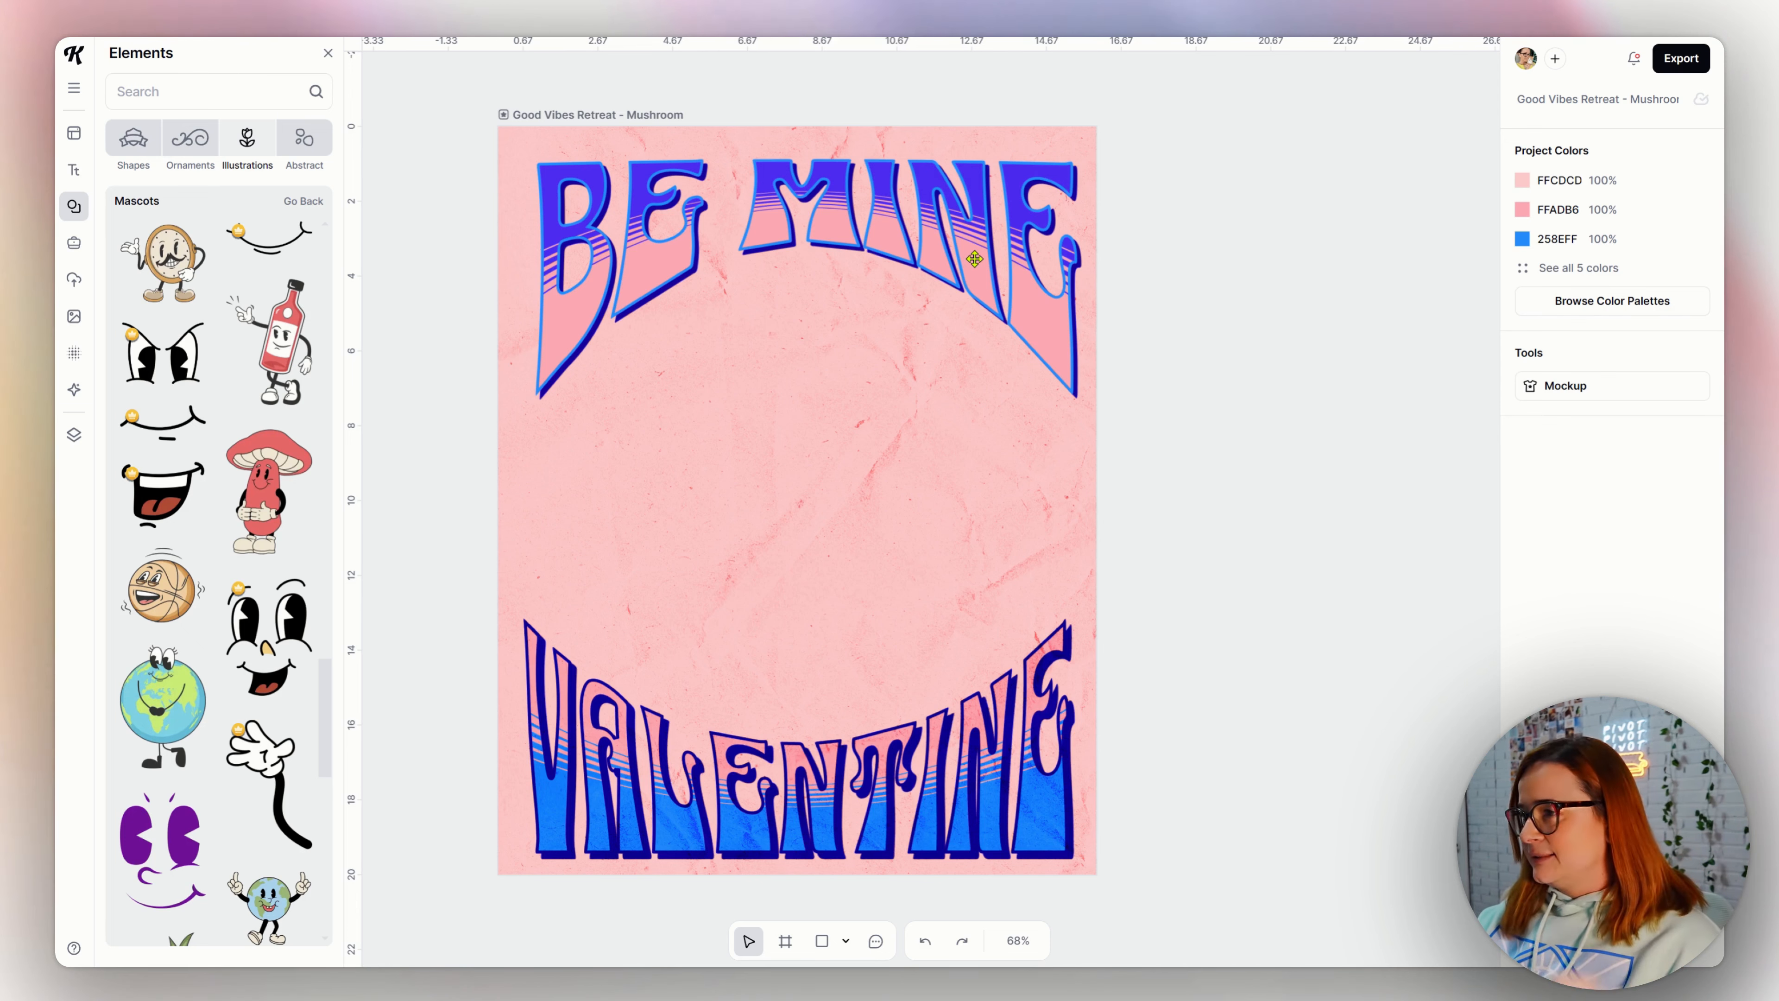
left_click(1611, 300)
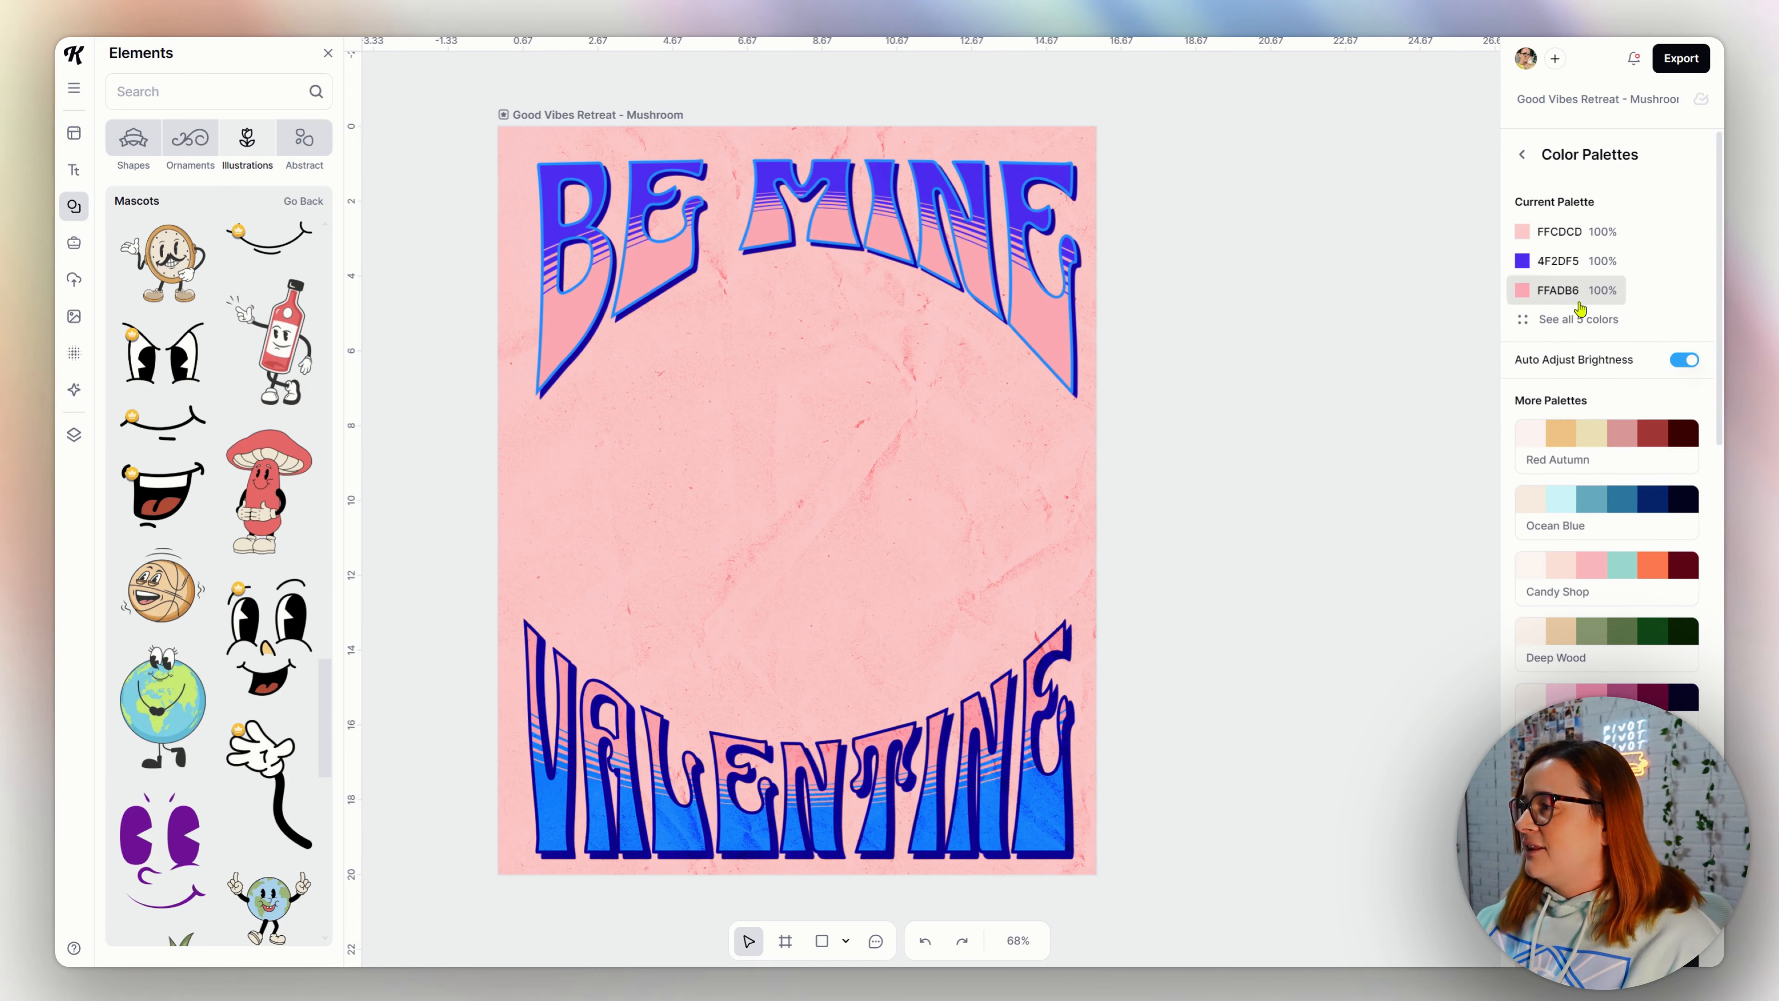
left_click(1585, 459)
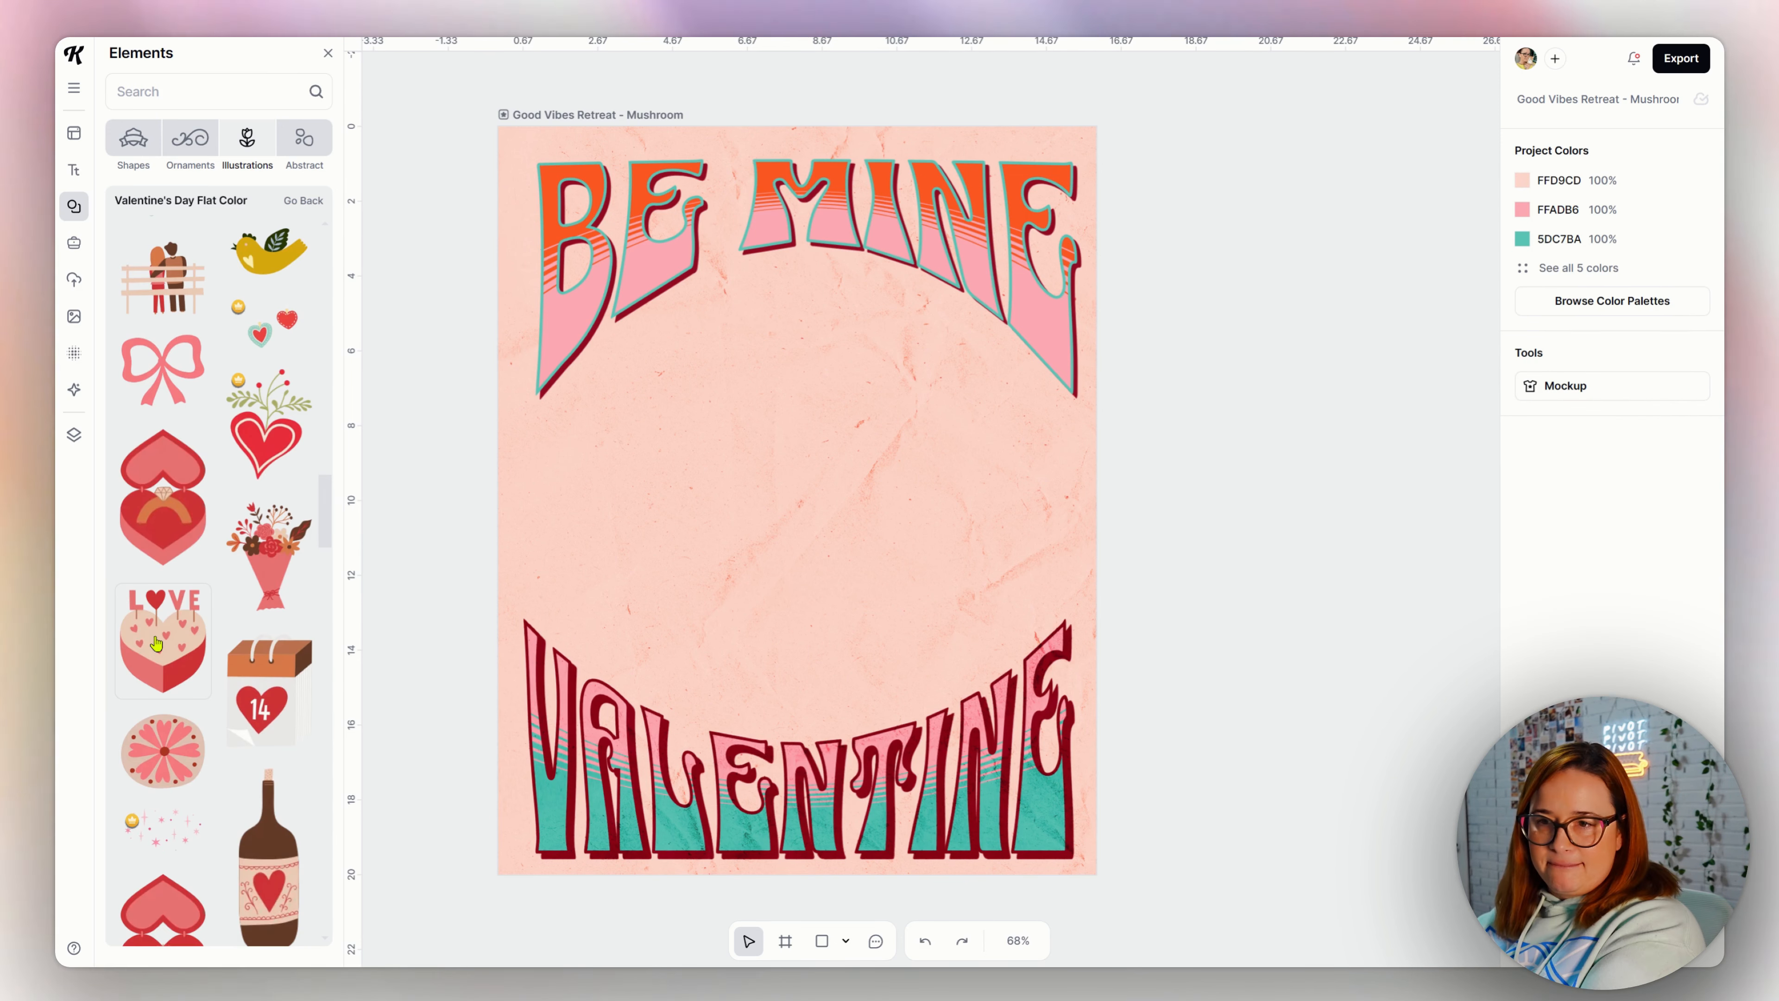
- Add the heart-shaped LOVE cake from Valentine's Day Flat Color and scale it to fit centered between the two texts
left_click(162, 634)
left_click_drag(924, 652, 1164, 755)
left_click_drag(930, 731, 832, 660)
left_click_drag(993, 282, 940, 344)
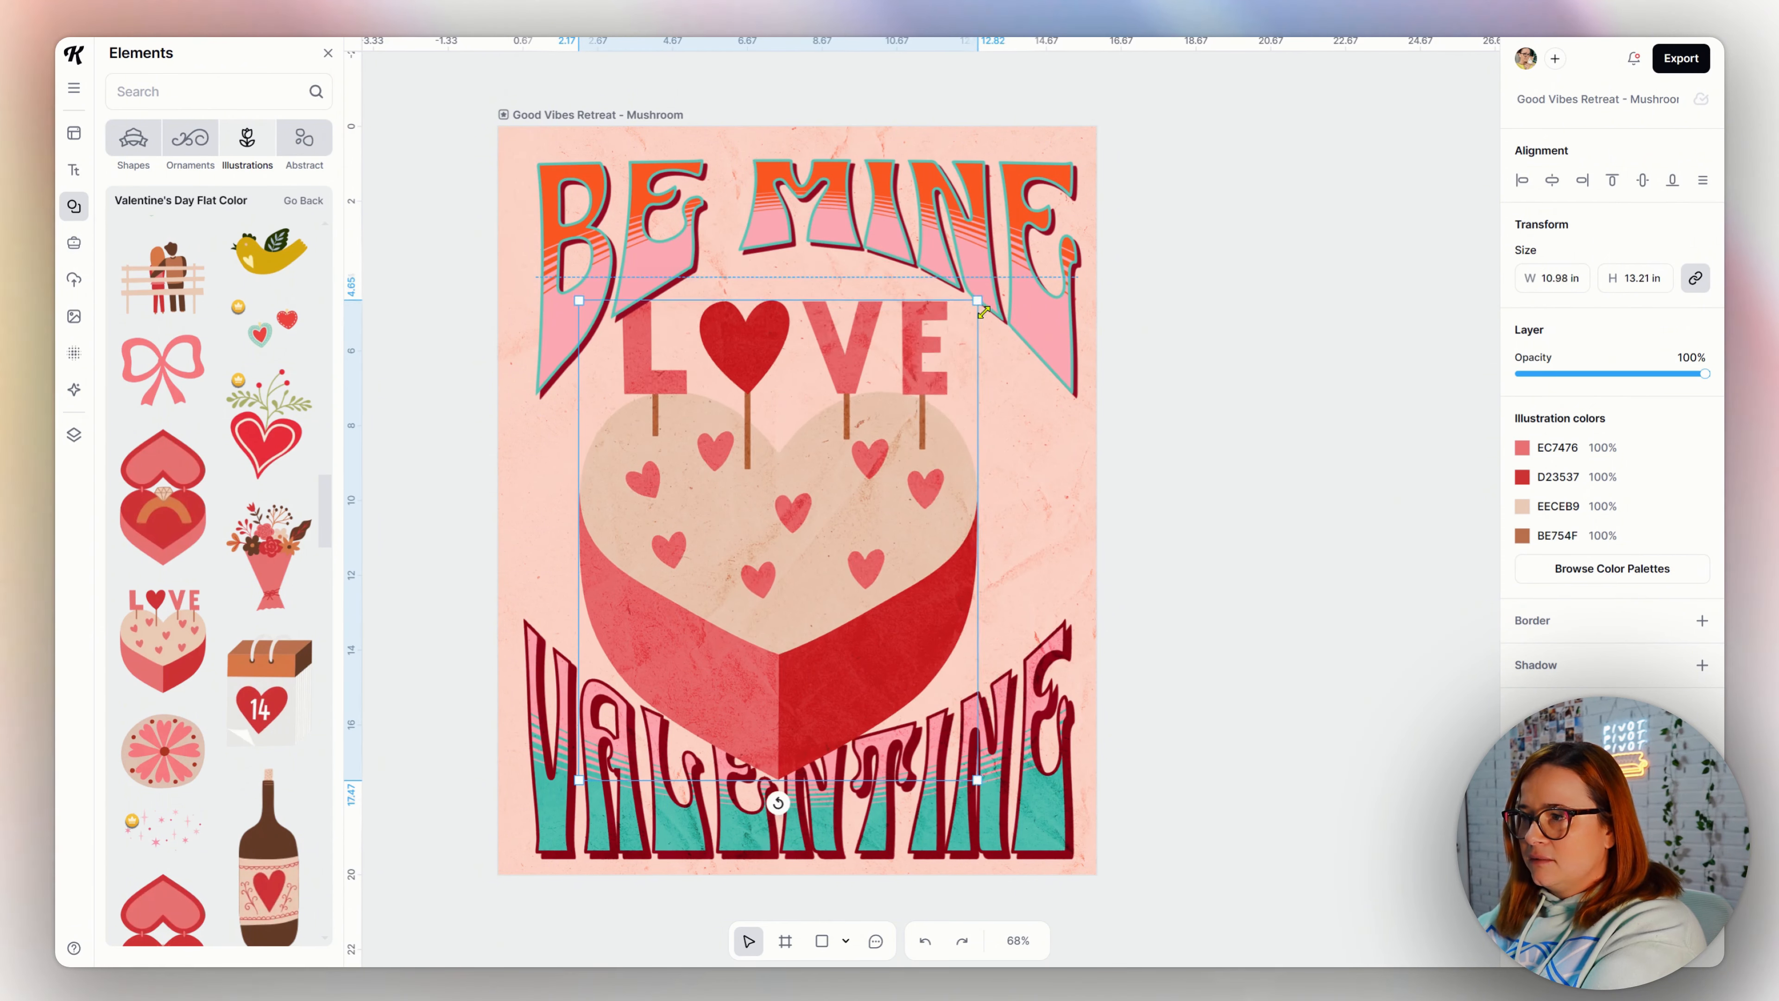
left_click_drag(849, 544, 882, 492)
left_click(1315, 501)
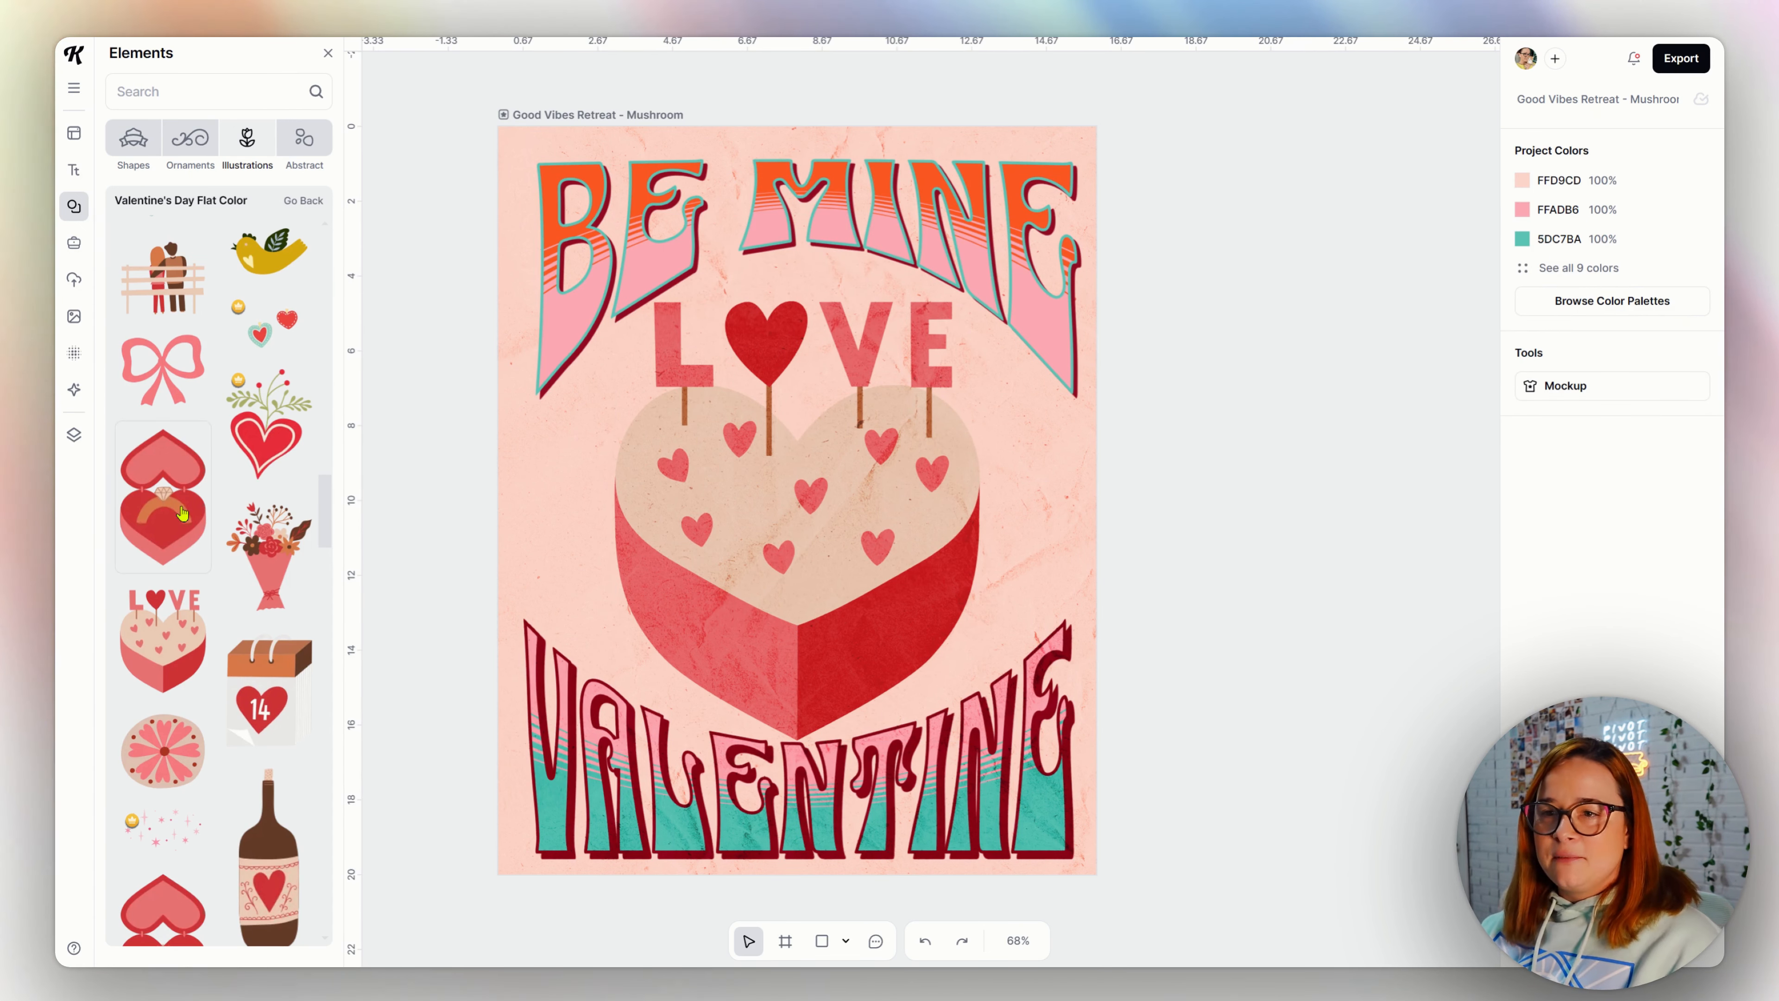
- Add the dancing heart from Valentine's Day Flat Color at the cake's lower left, about 5.39 by 4.08 in, and recolor its pink body orange
scroll(182, 514, "up", 5)
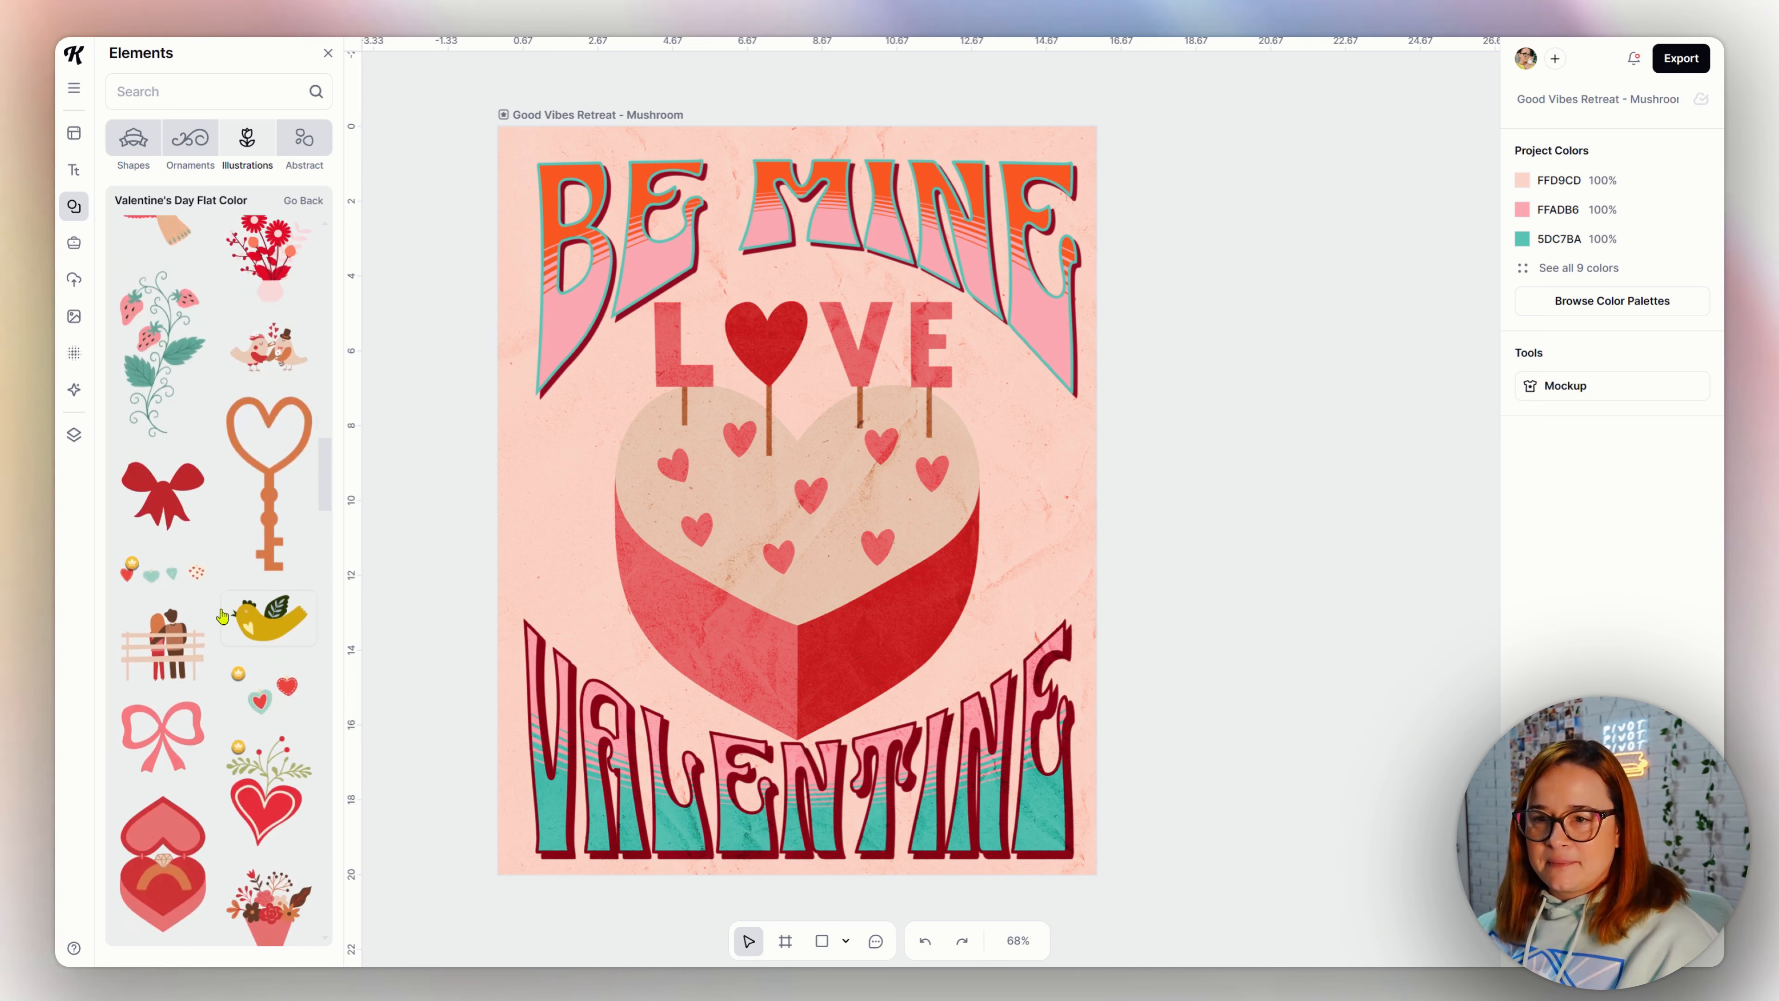
scroll(222, 616, "up", 5)
left_click_drag(268, 602, 933, 608)
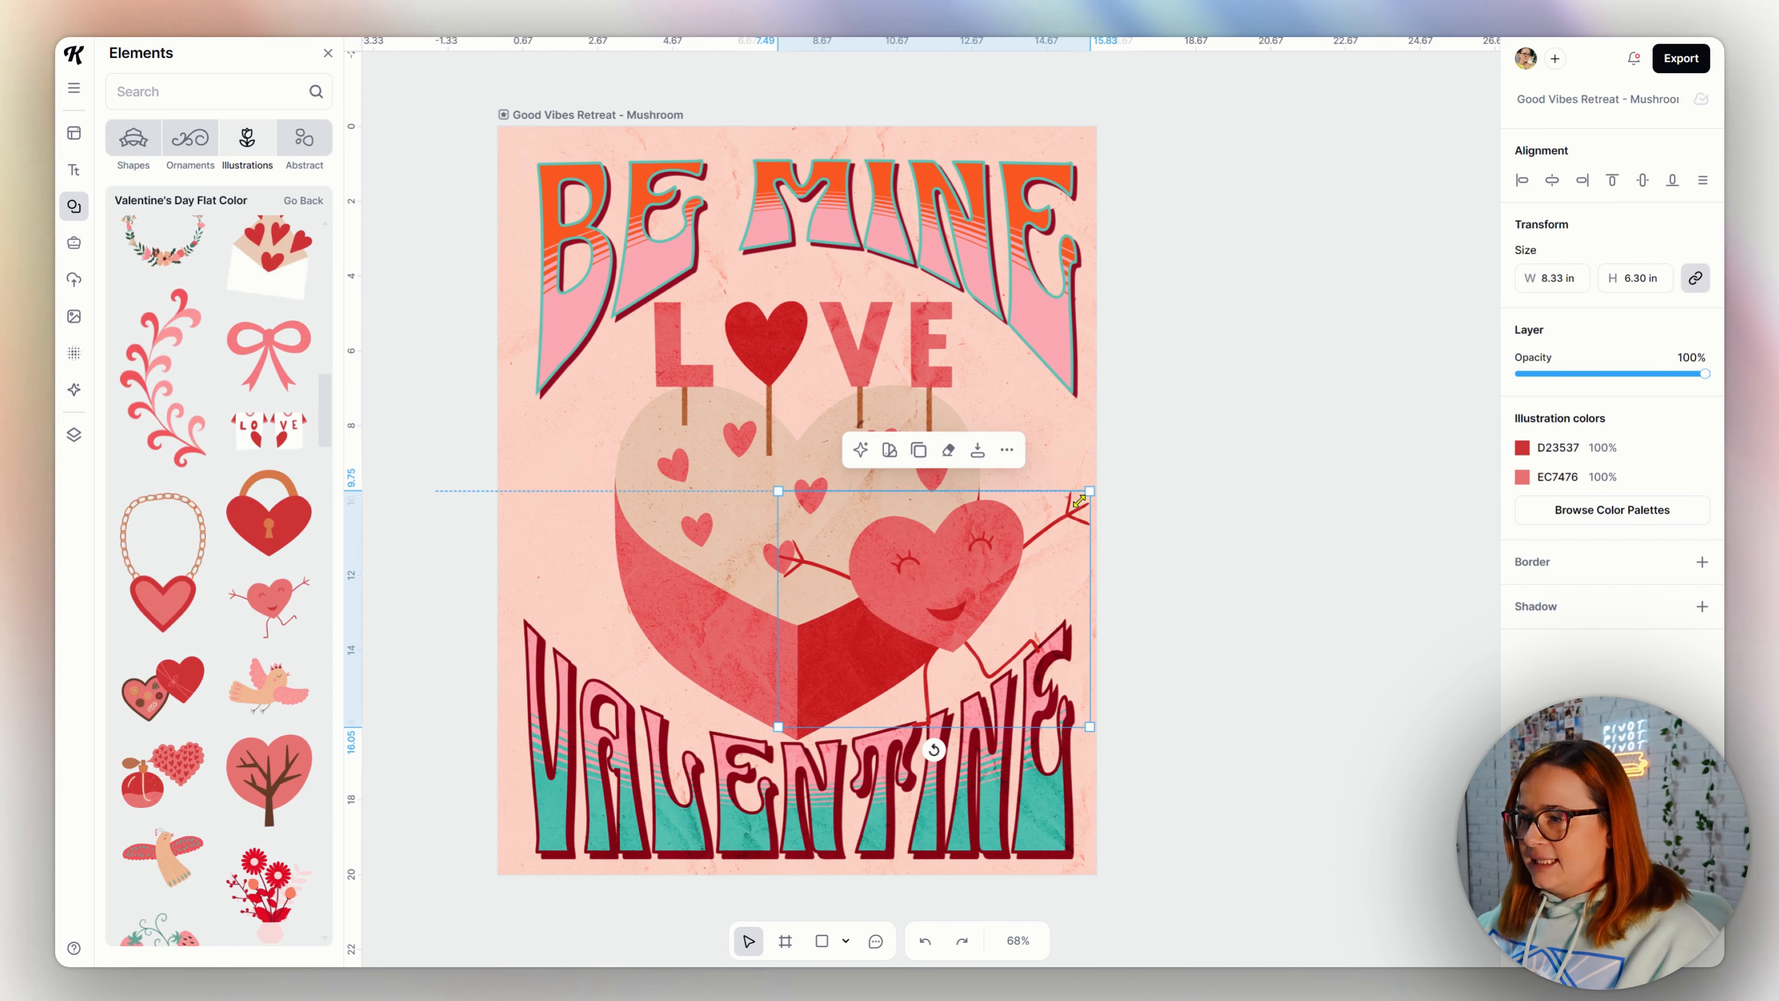
left_click_drag(1078, 501, 988, 590)
left_click_drag(897, 649, 628, 605)
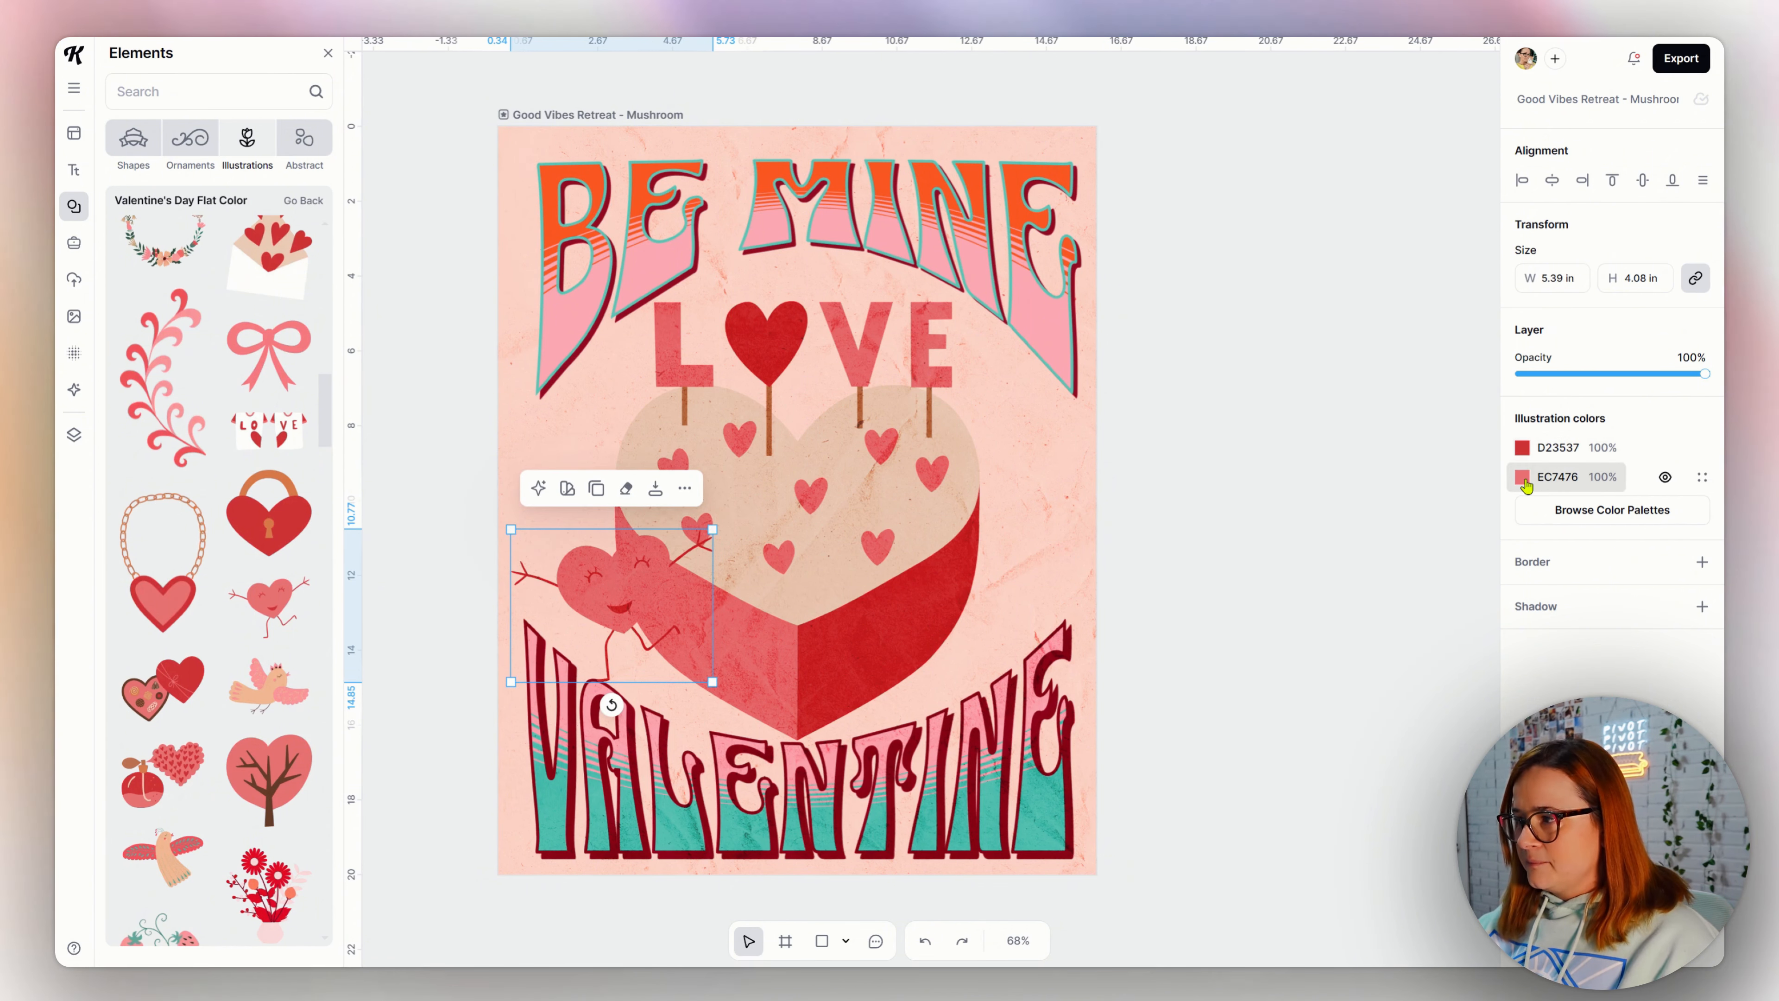
left_click(1524, 479)
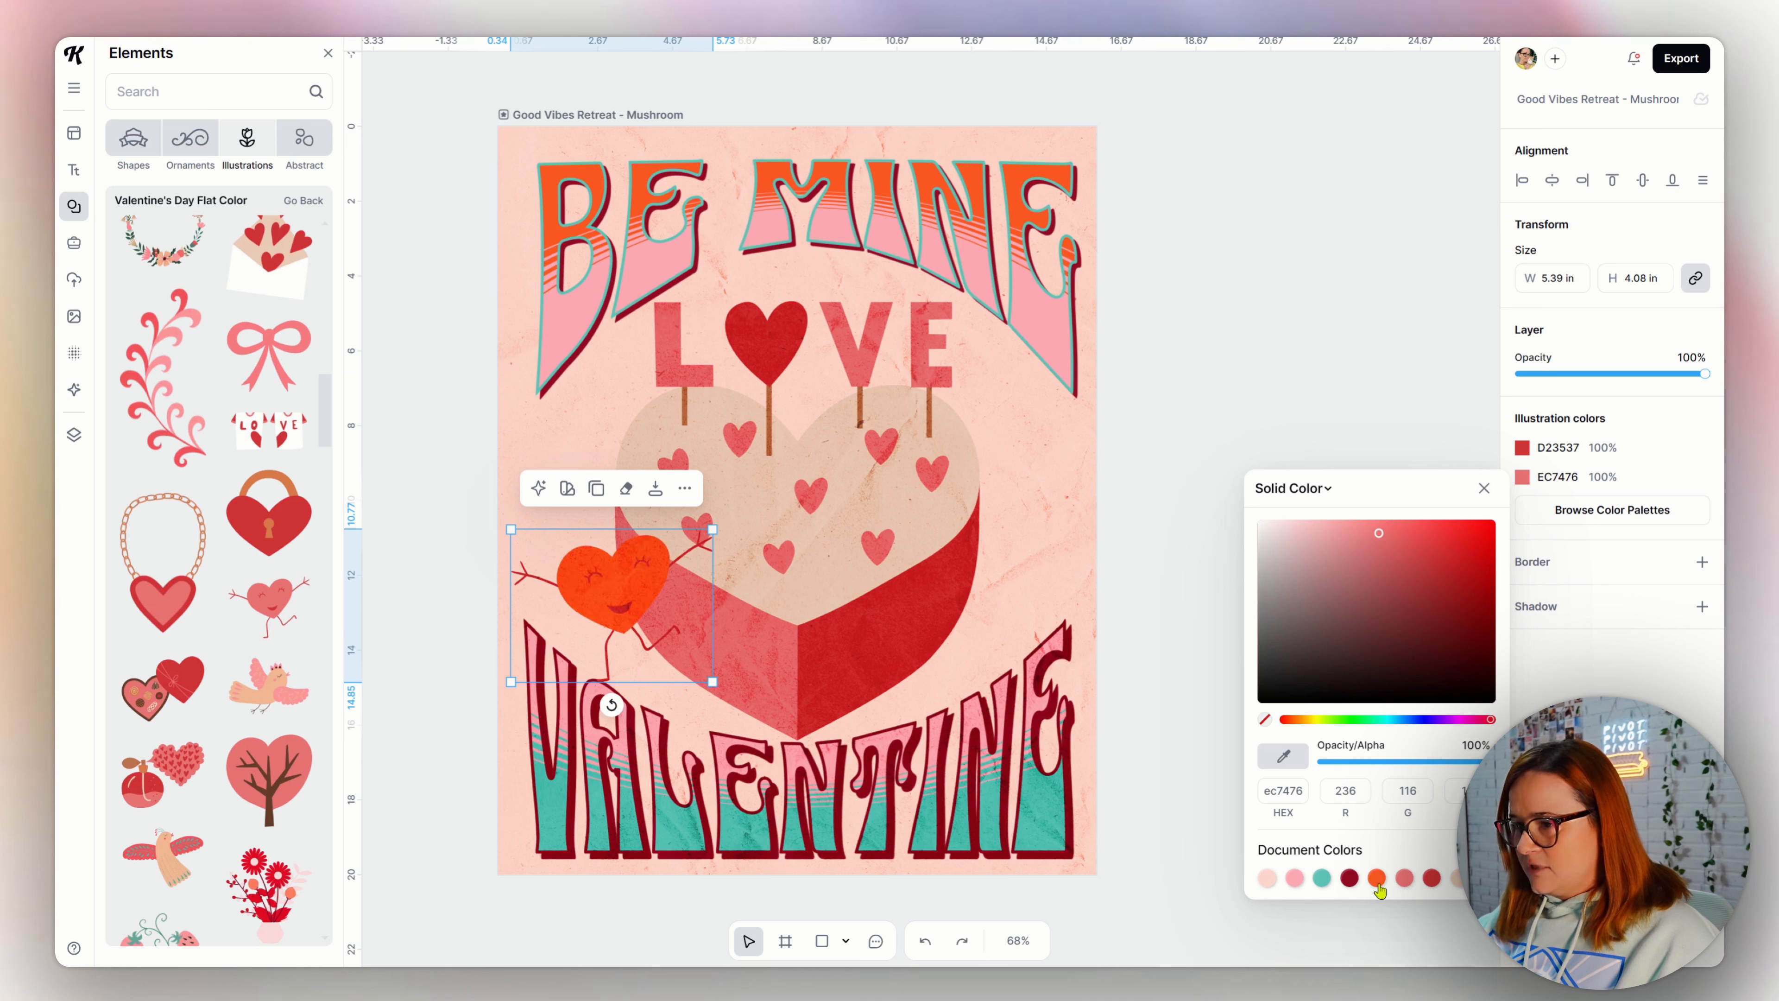